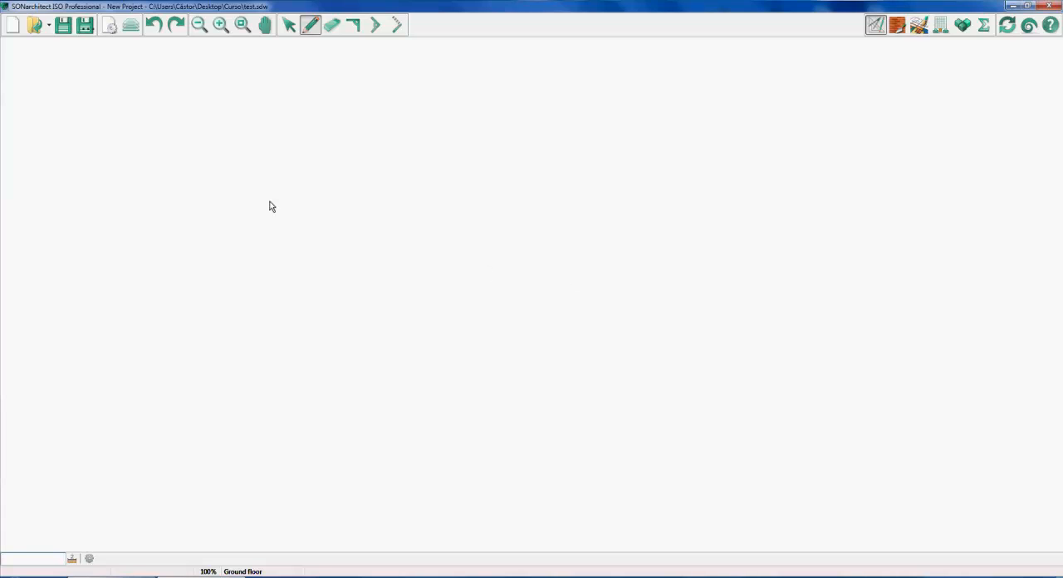
Draw a closed four-sided room outline on the ground floor plan with freely placed corners
left_click(304, 192)
left_click(709, 194)
left_click(688, 453)
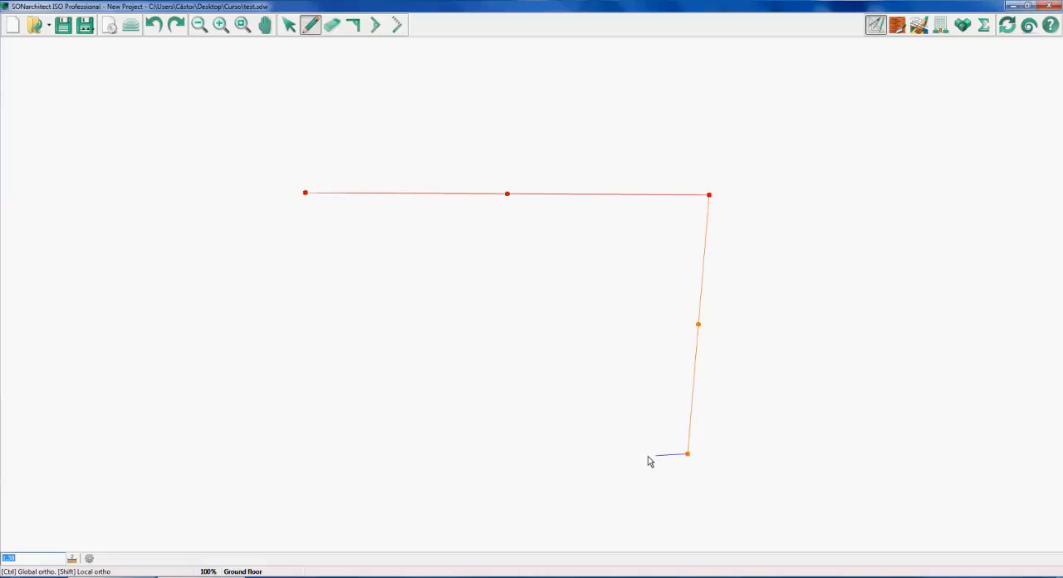
left_click(352, 413)
right_click(300, 300)
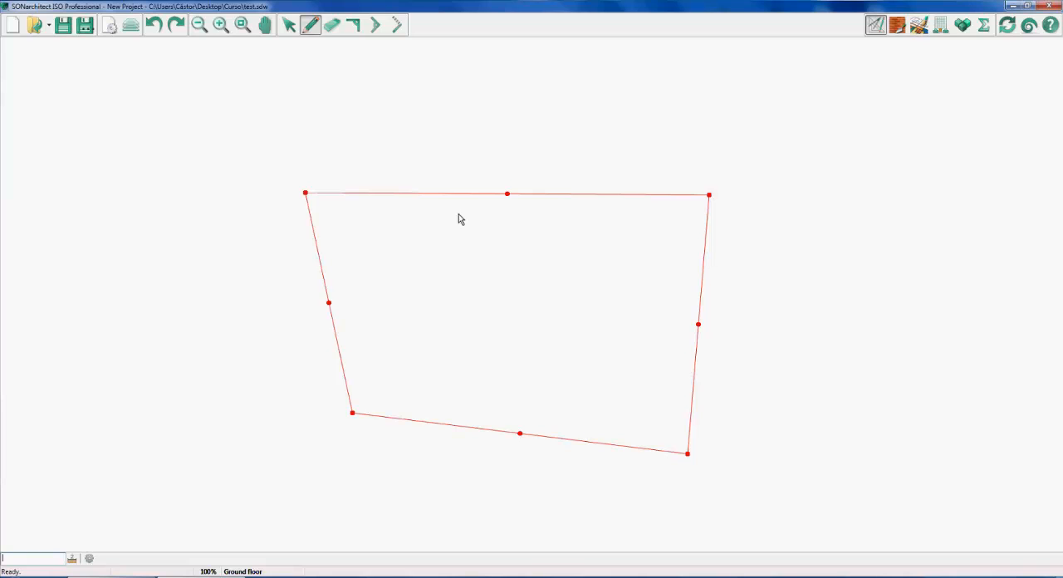
Draw a second closed four-sided outline overlapping the right part of the first one, and check the building in 3D
left_click(542, 84)
left_click(500, 503)
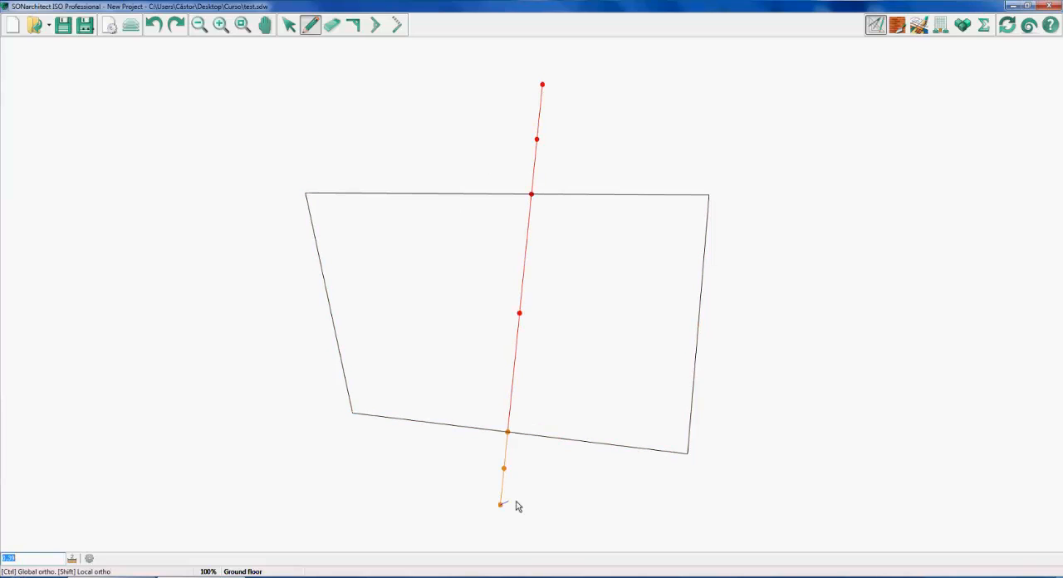
left_click(781, 504)
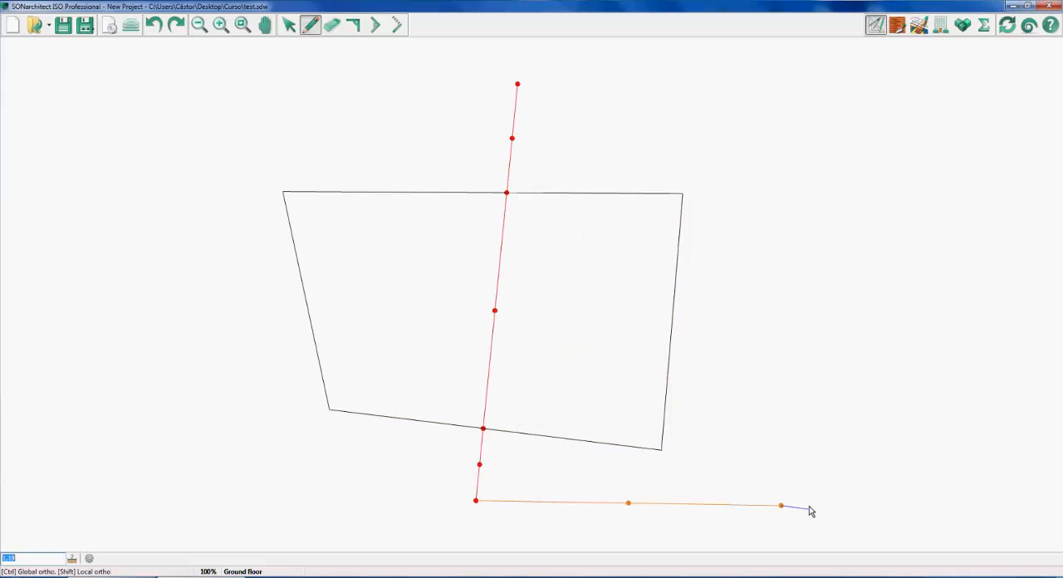
left_click(821, 126)
right_click(593, 117)
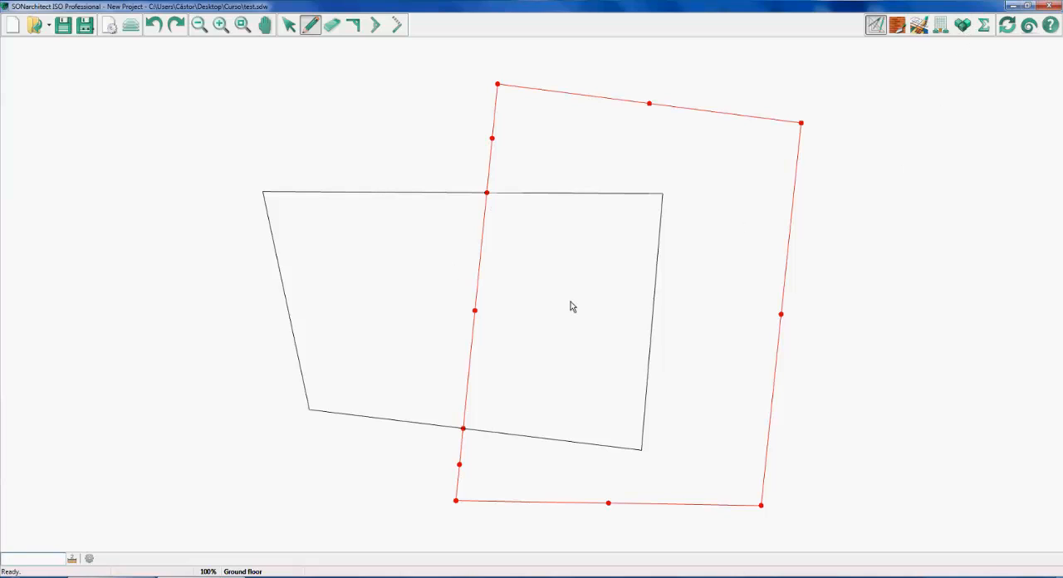
left_click(962, 26)
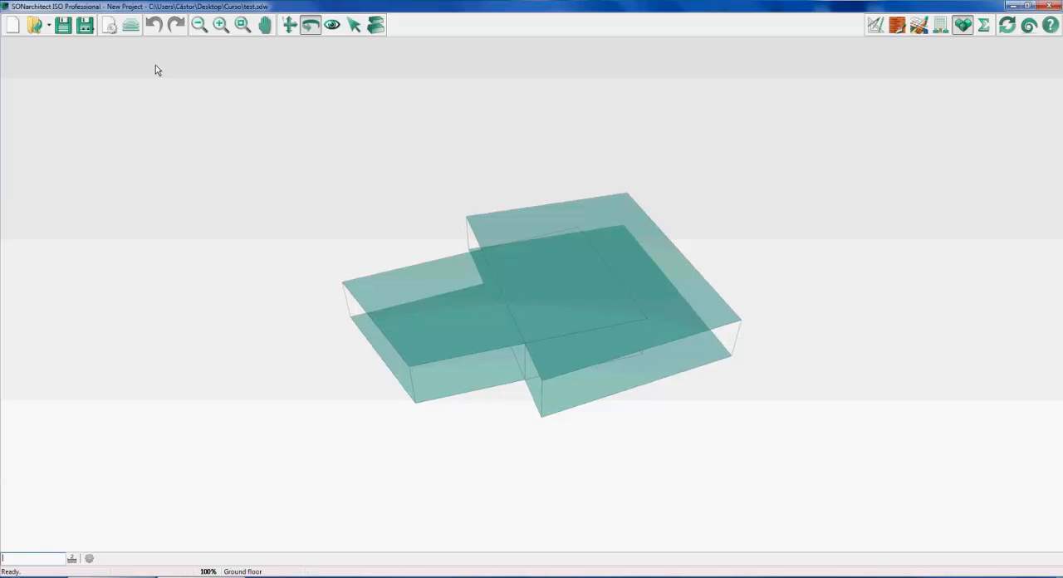
left_click(874, 30)
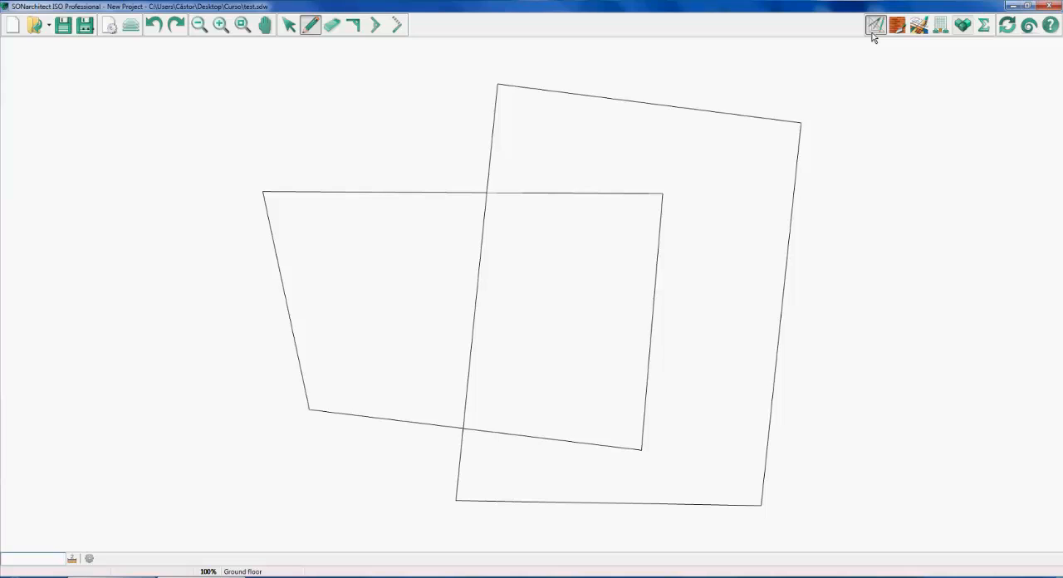
Set the Ground floor plan's repetitions to 4 and check the stacked storeys in 3D
left_click(131, 25)
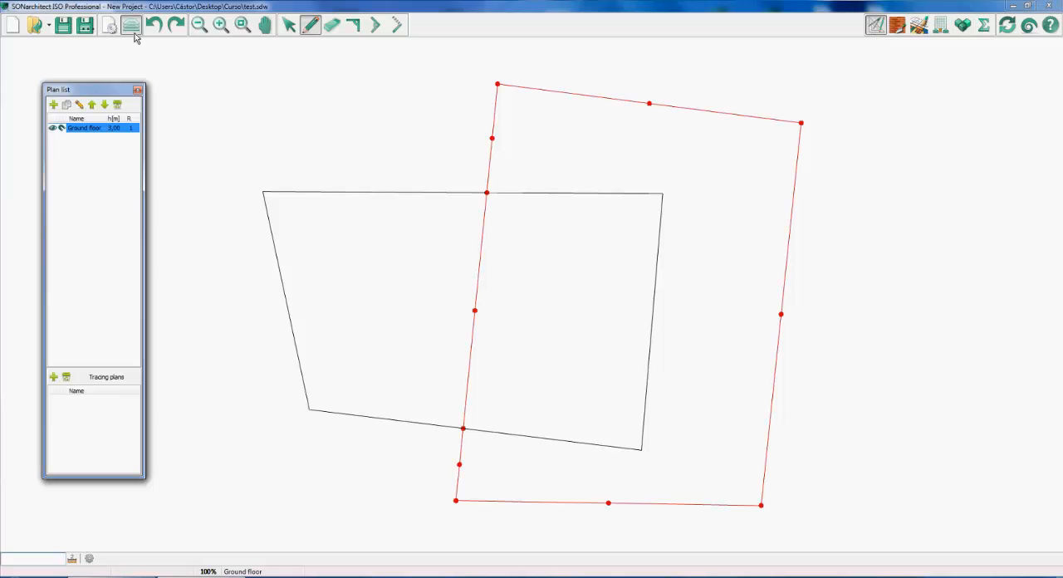
double_click(92, 130)
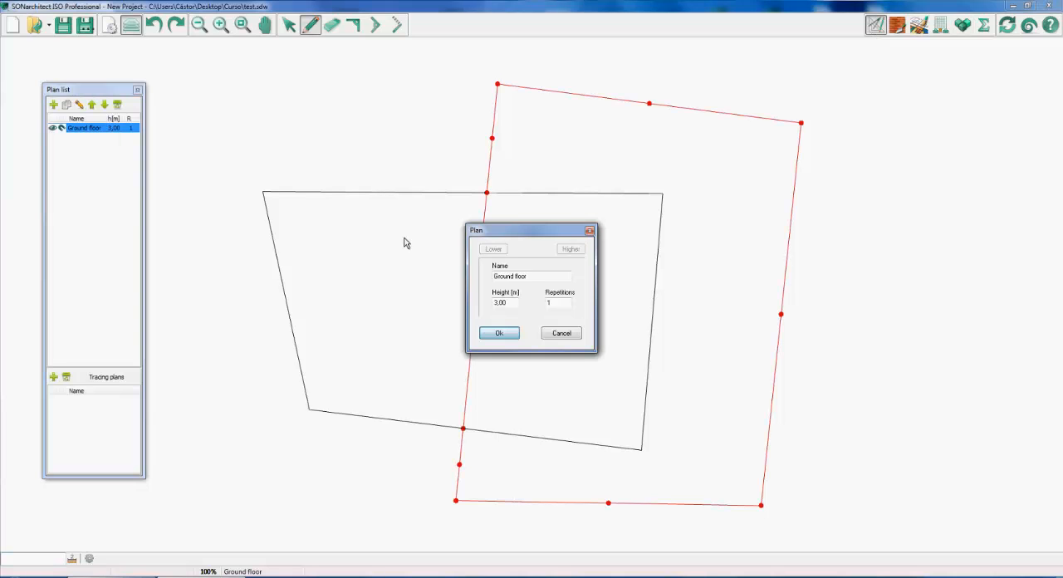
double_click(560, 303)
type("4")
left_click(501, 334)
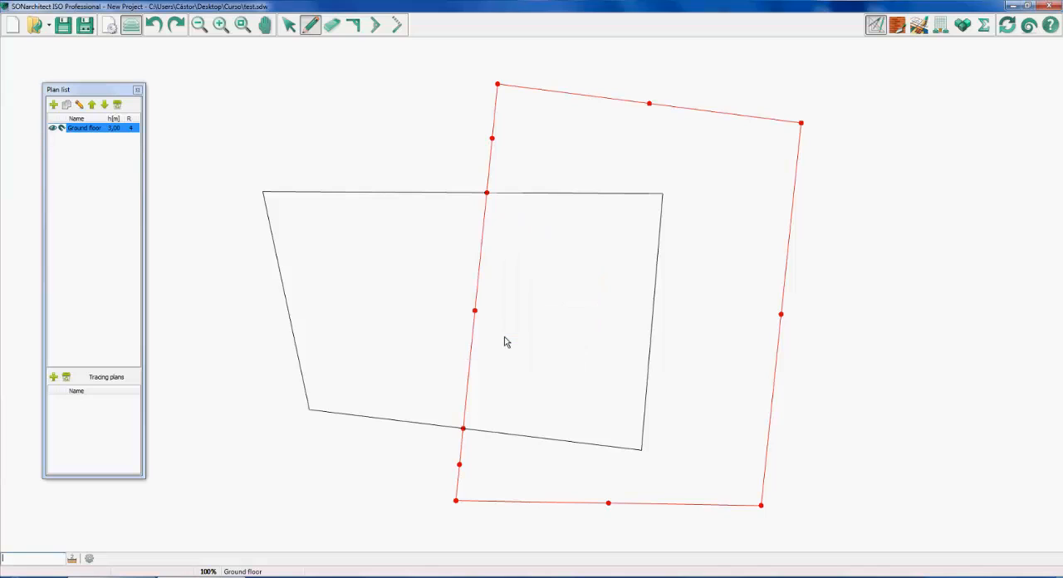
left_click(963, 28)
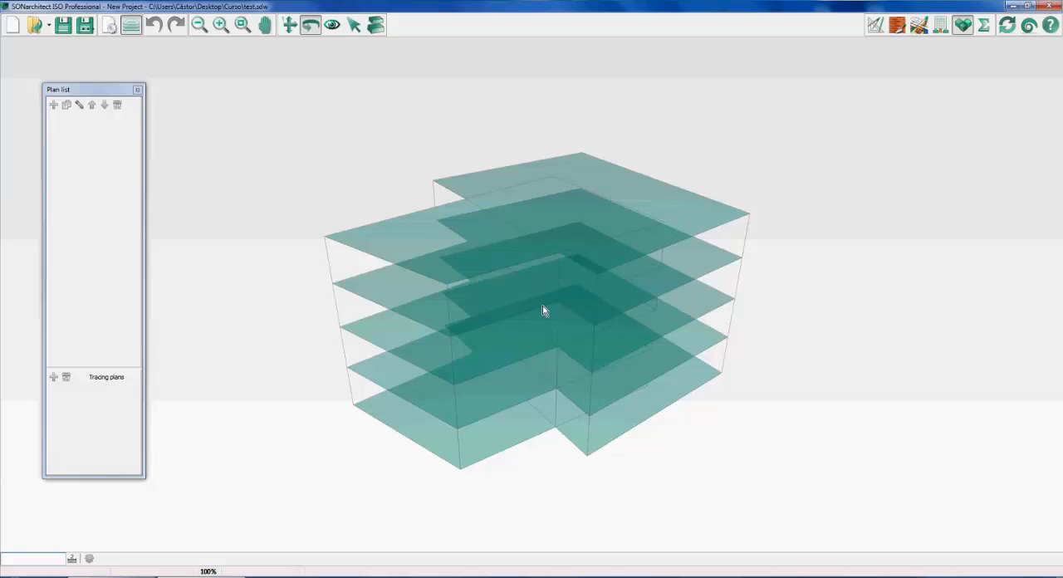
left_click(876, 25)
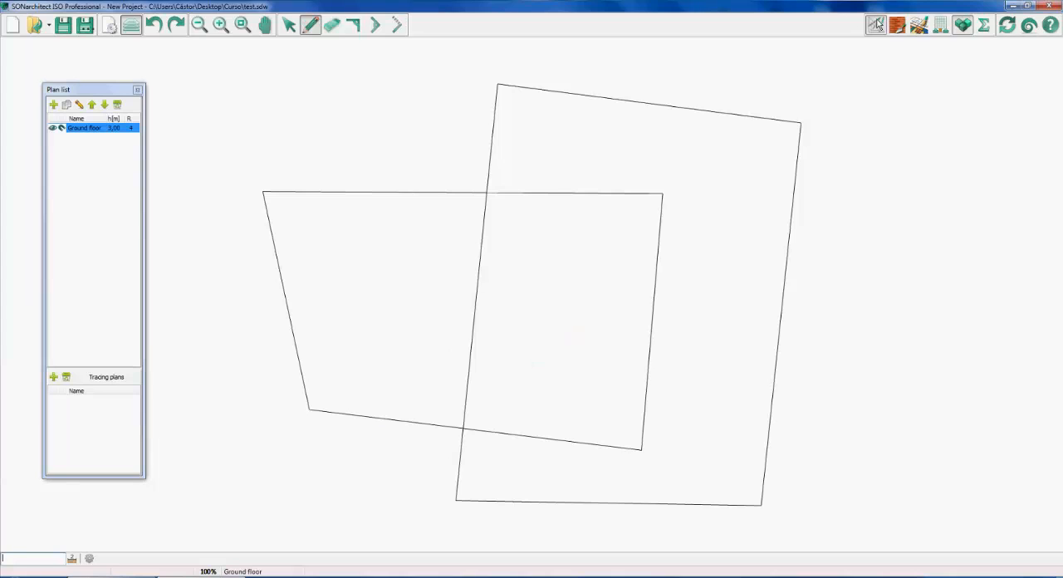
Trace a line over the first outline's right edge and try the global ortho constraint on the following segment
left_click(84, 132)
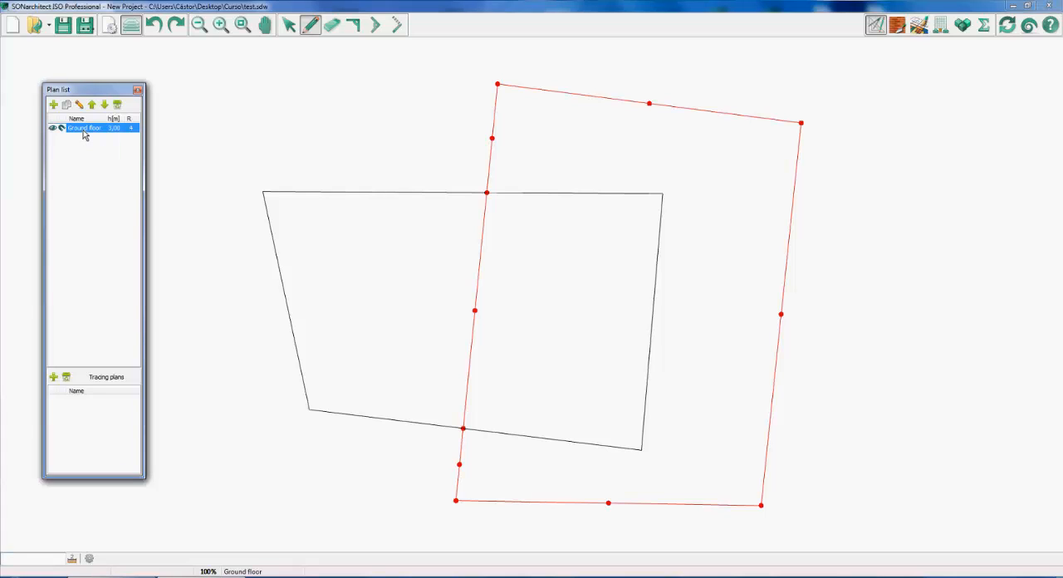
left_click(510, 283)
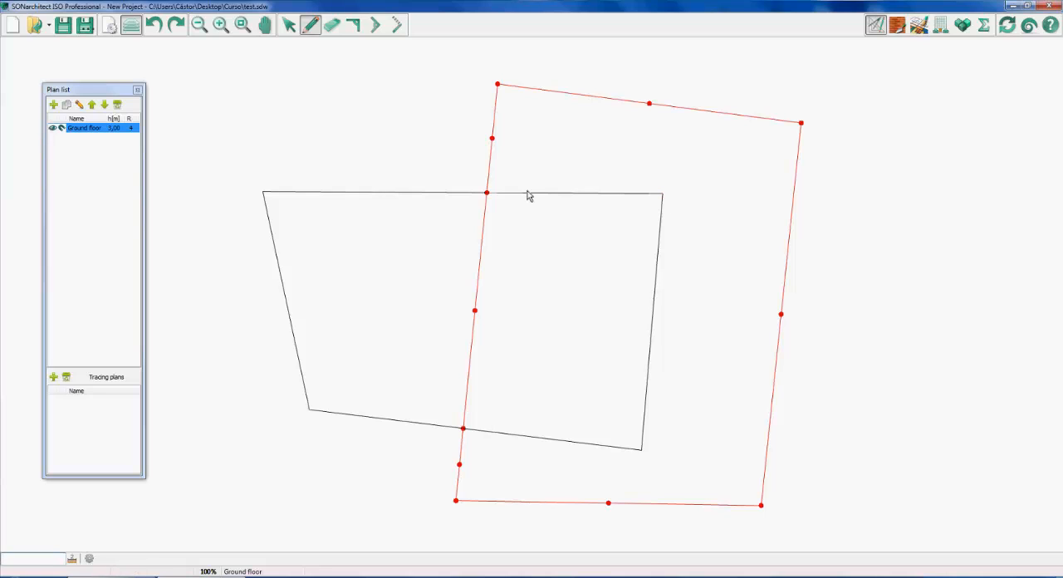
left_click(662, 193)
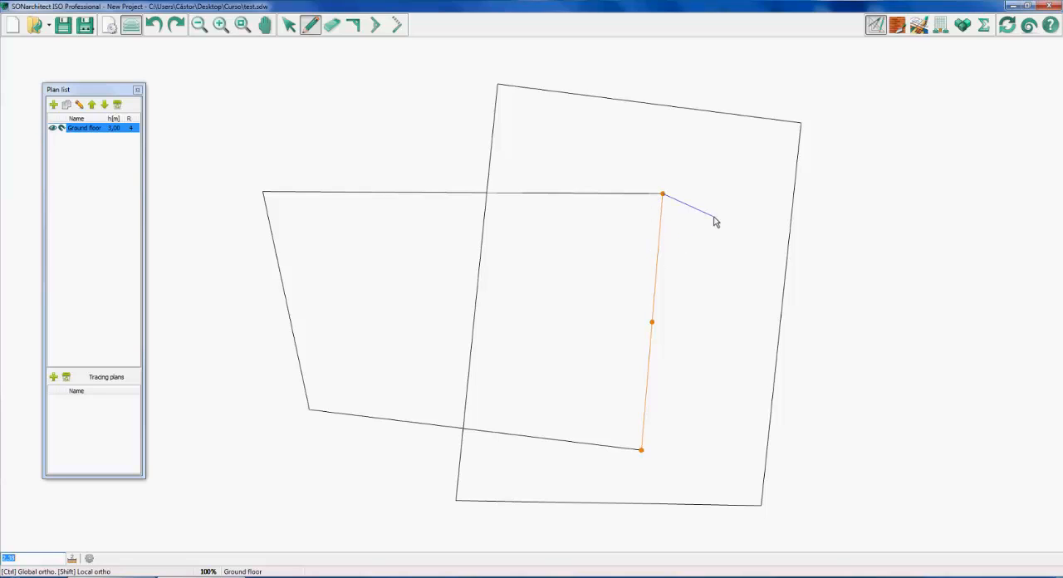
key("ctrl")
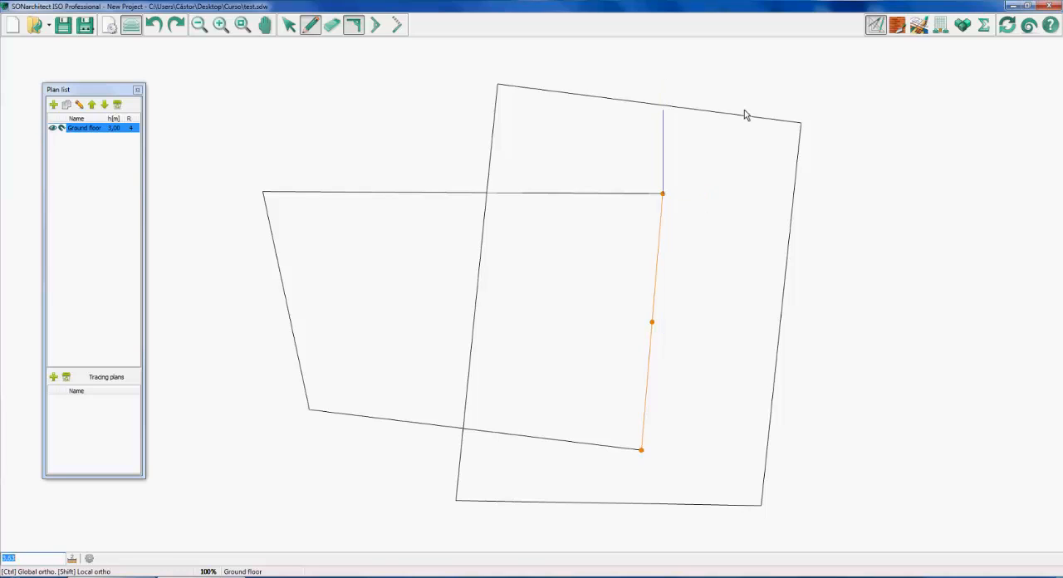
key("ctrl")
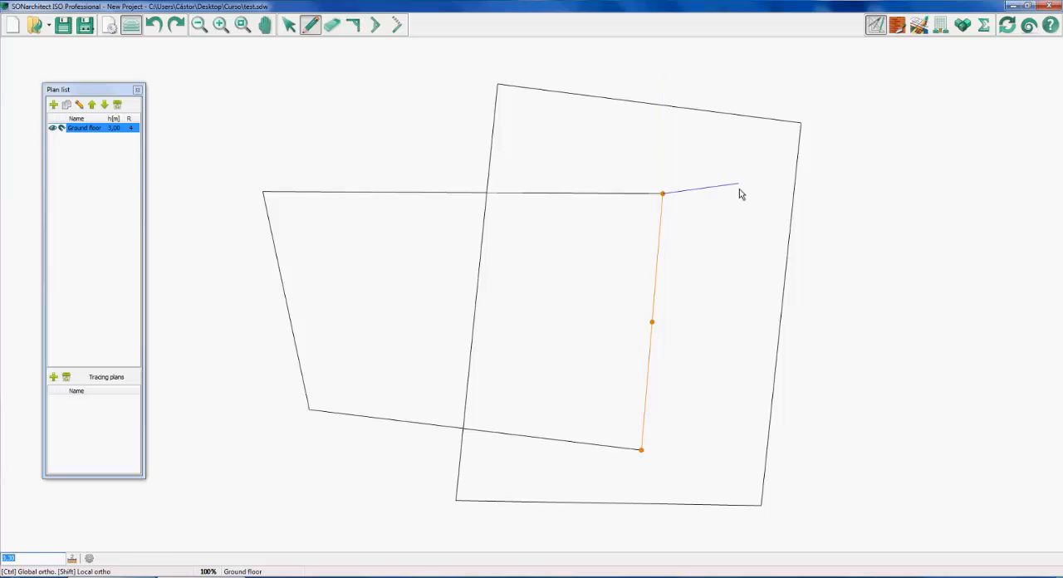
right_click(726, 192)
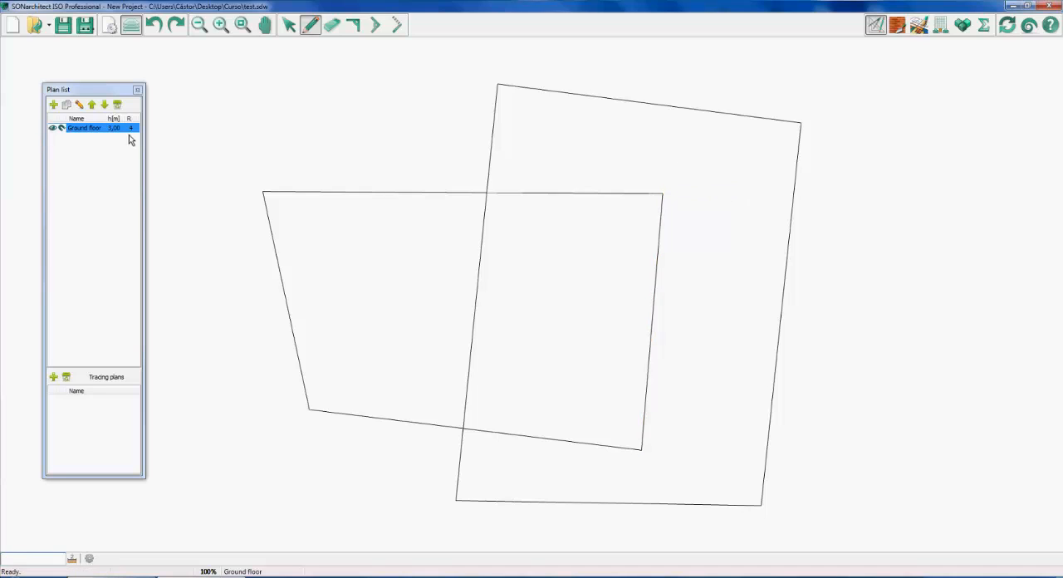
Duplicate the Ground floor plan in the plan list and make the original Ground floor the active plan
left_click(99, 135)
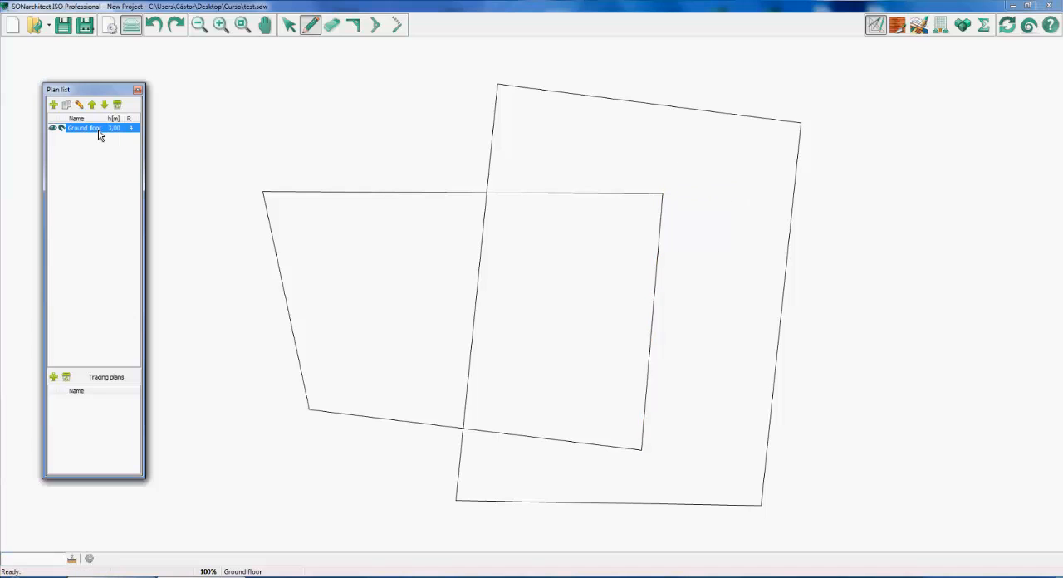
left_click(67, 105)
left_click(88, 139)
left_click(214, 173)
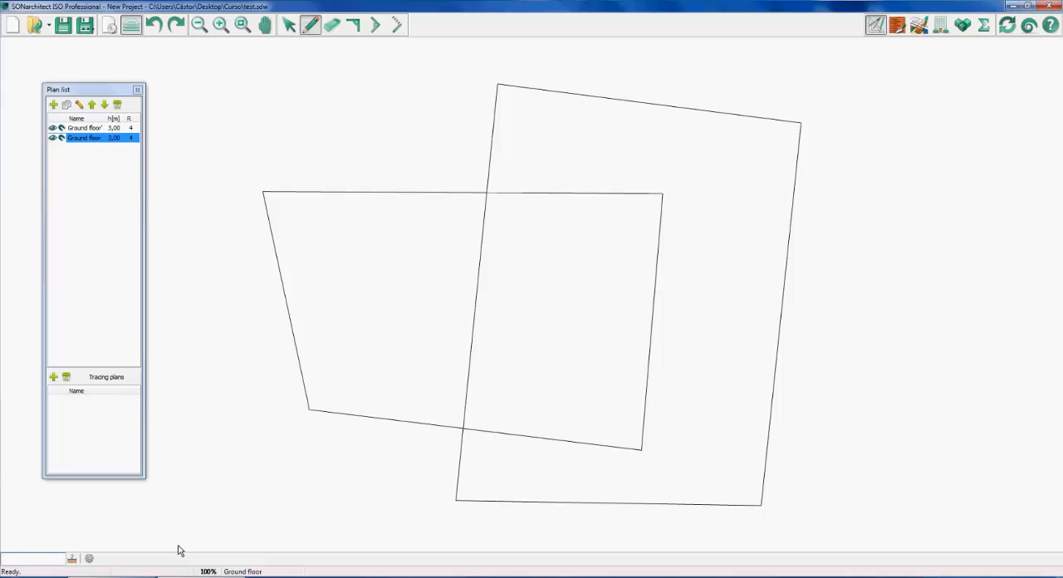
Switch to the AnyMeeting conference to check the attendees' chat replies, and return to SONarchitect
left_click(154, 576)
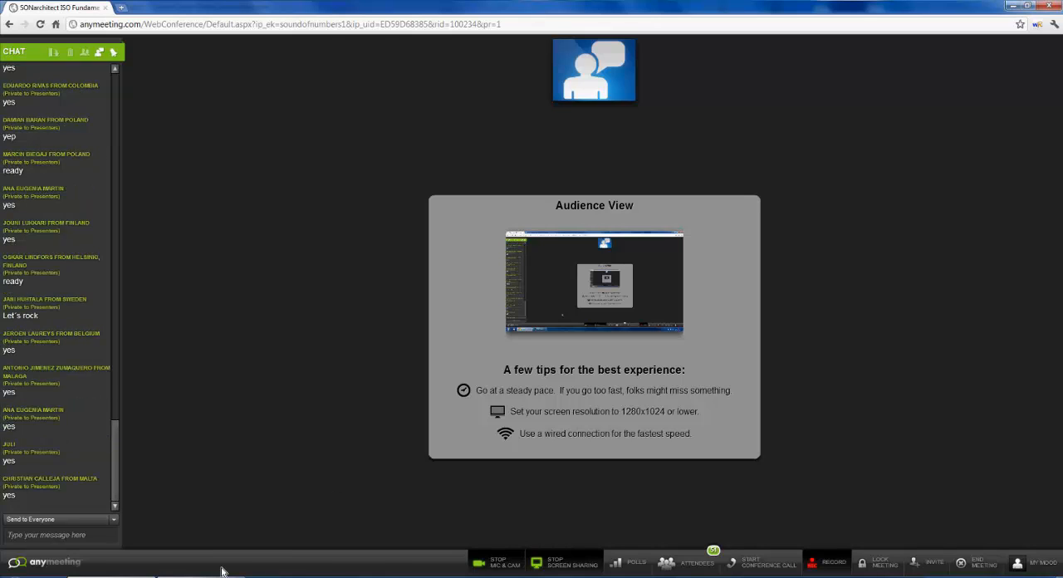
mouse_move(221, 572)
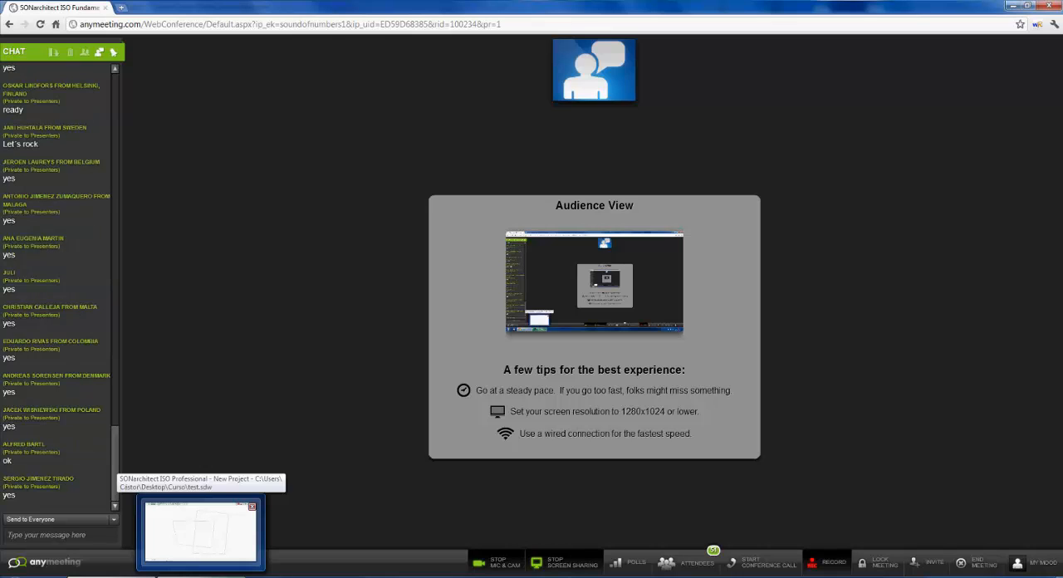
left_click(200, 531)
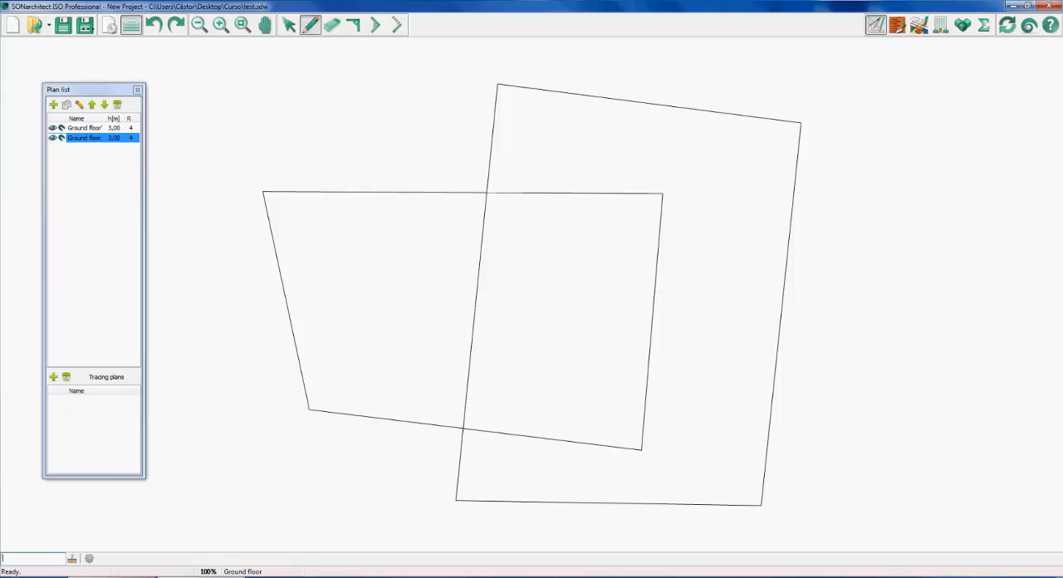
left_click(120, 576)
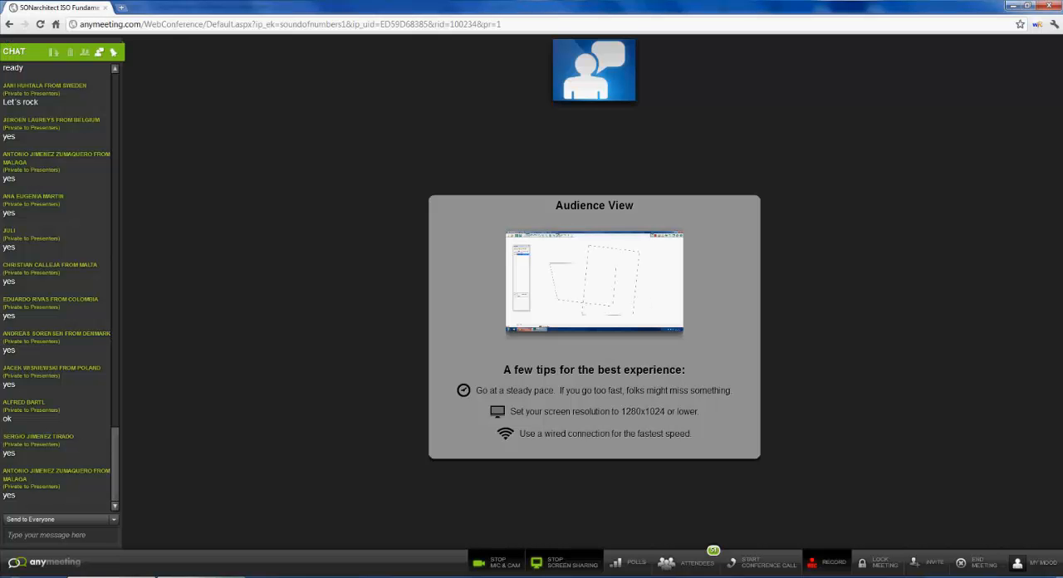
left_click(170, 576)
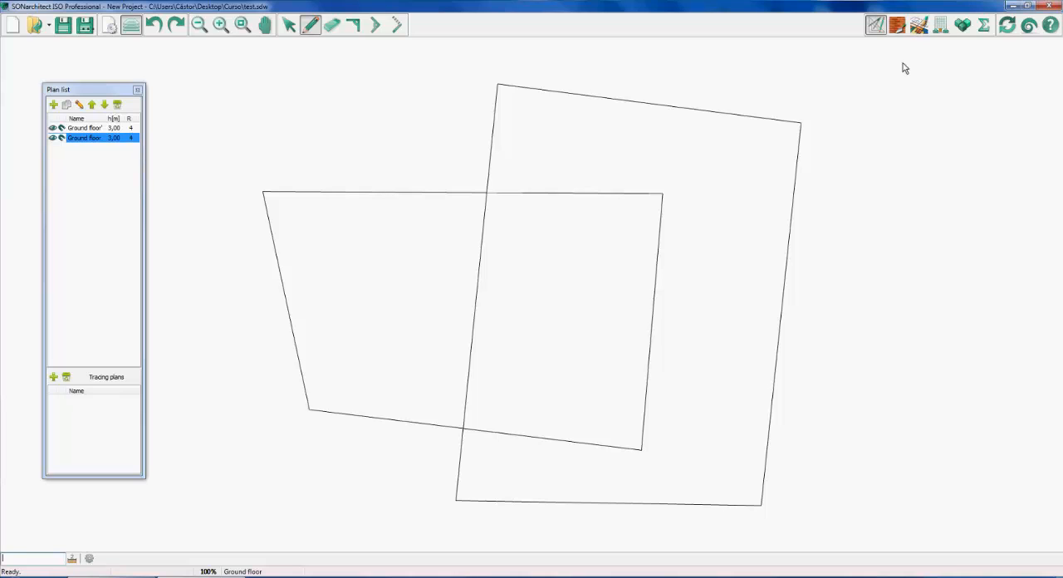
Browse the material catalogs by showing only the BSW products, and restore the list to All Catalogs
left_click(897, 29)
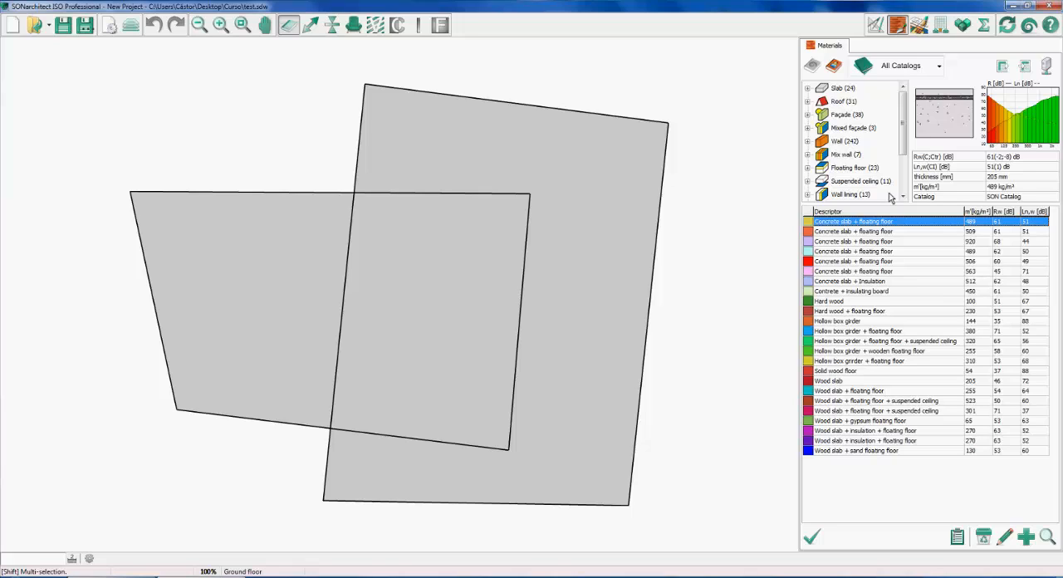
left_click(938, 68)
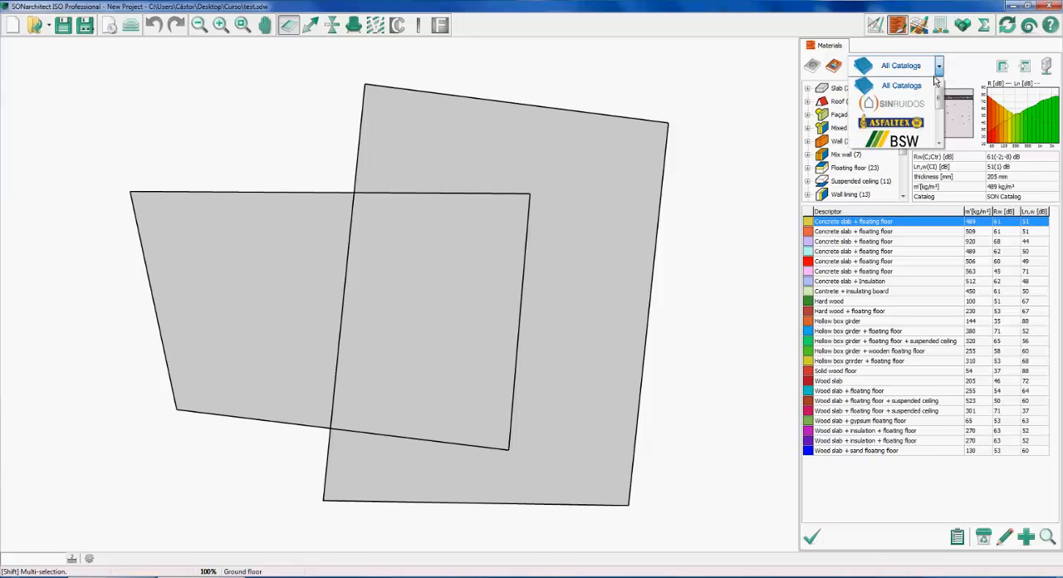
left_click_drag(938, 98, 946, 123)
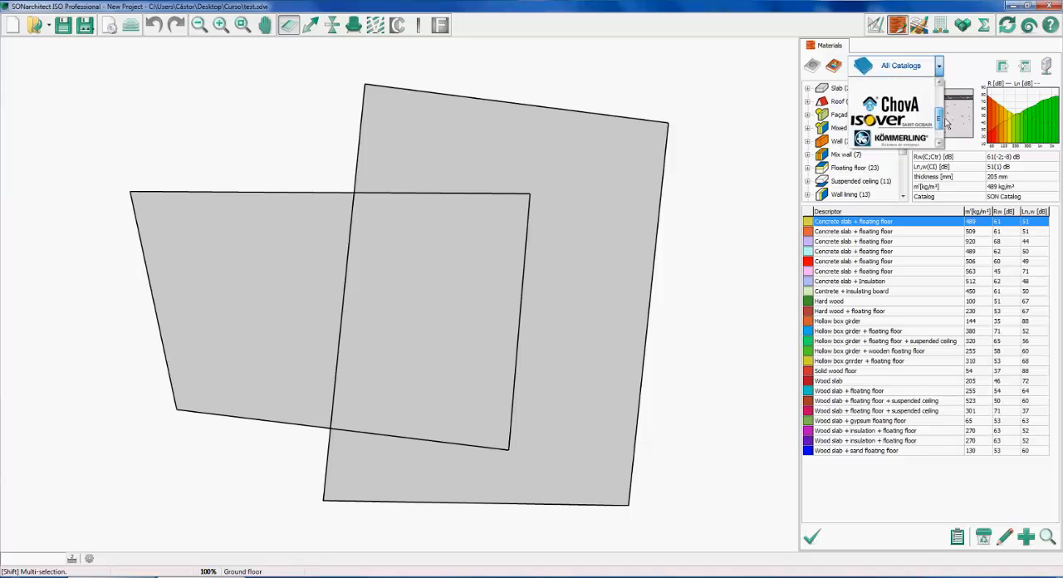
scroll(916, 141, "up", 3)
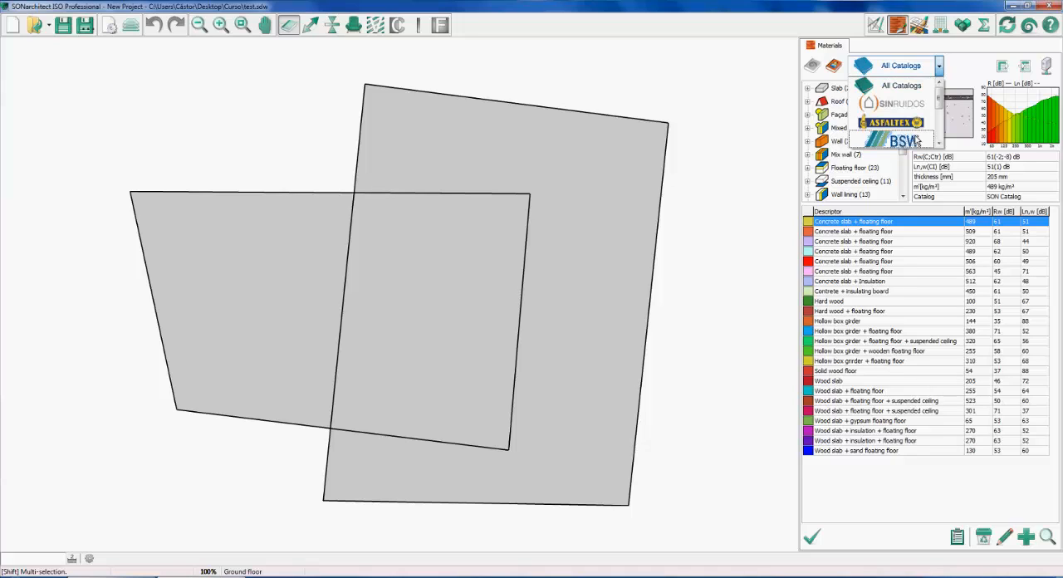
left_click(916, 141)
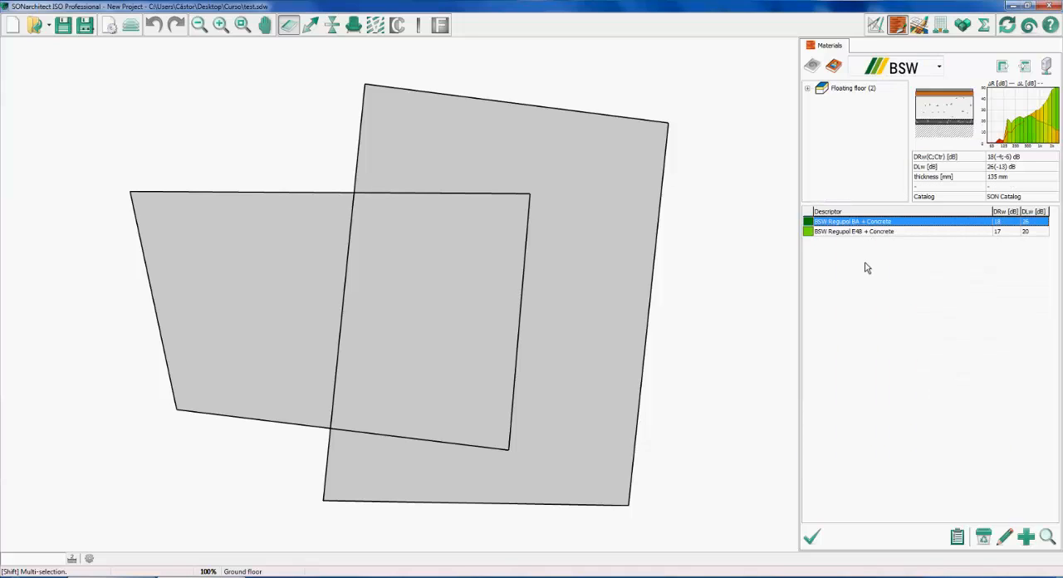
left_click(938, 68)
scroll(913, 93, "up", 1)
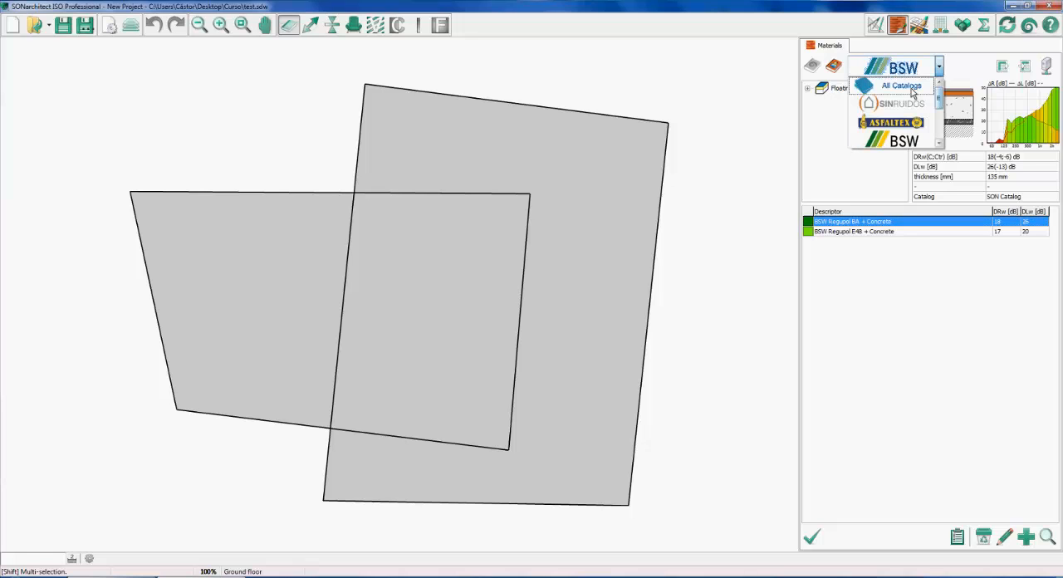
left_click(901, 86)
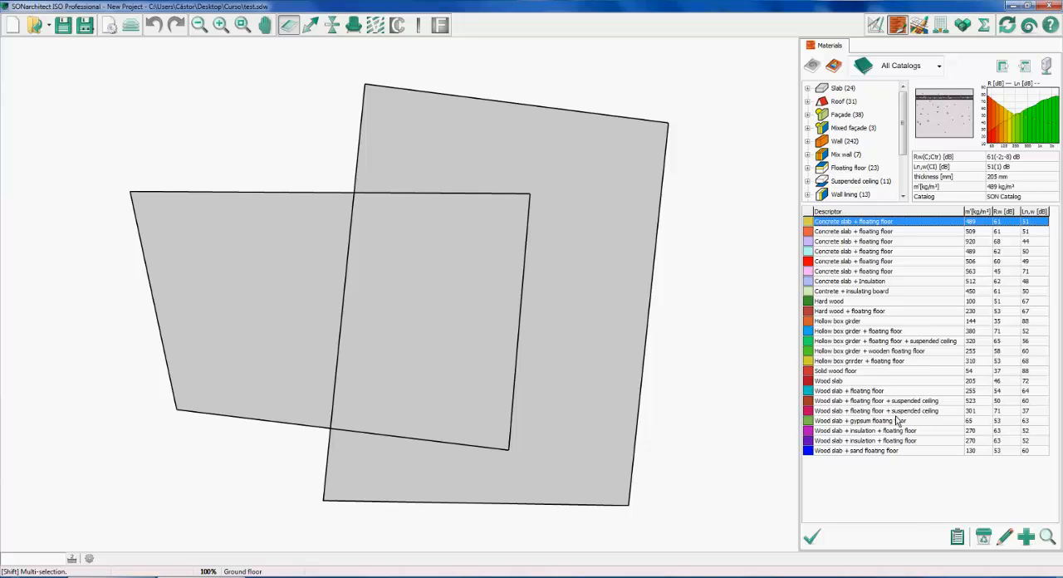
Start a new material and look through its descriptor, type and thickness fields, keeping the Slab type
left_click(1026, 538)
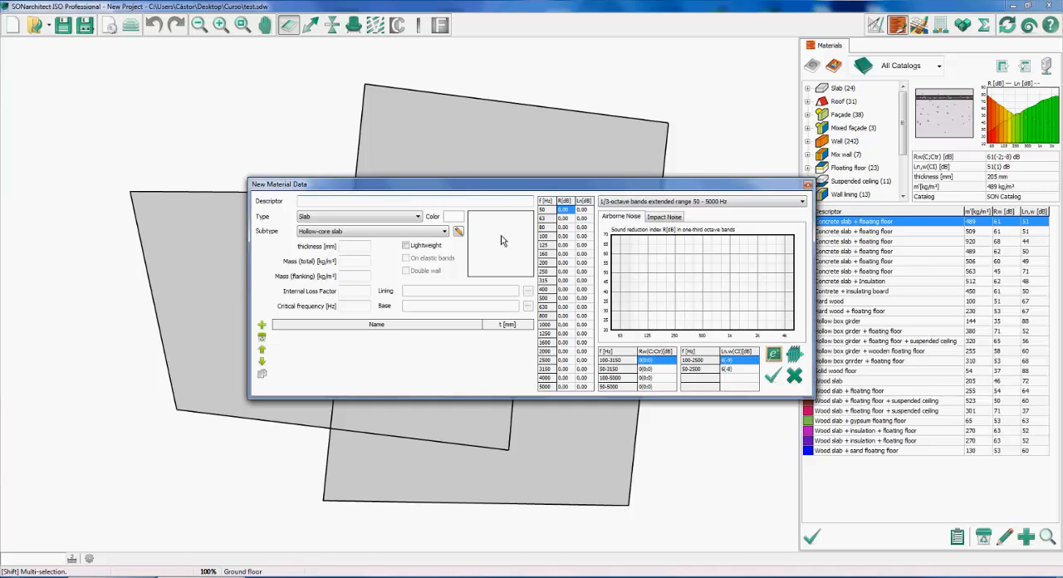
left_click(327, 203)
left_click(364, 218)
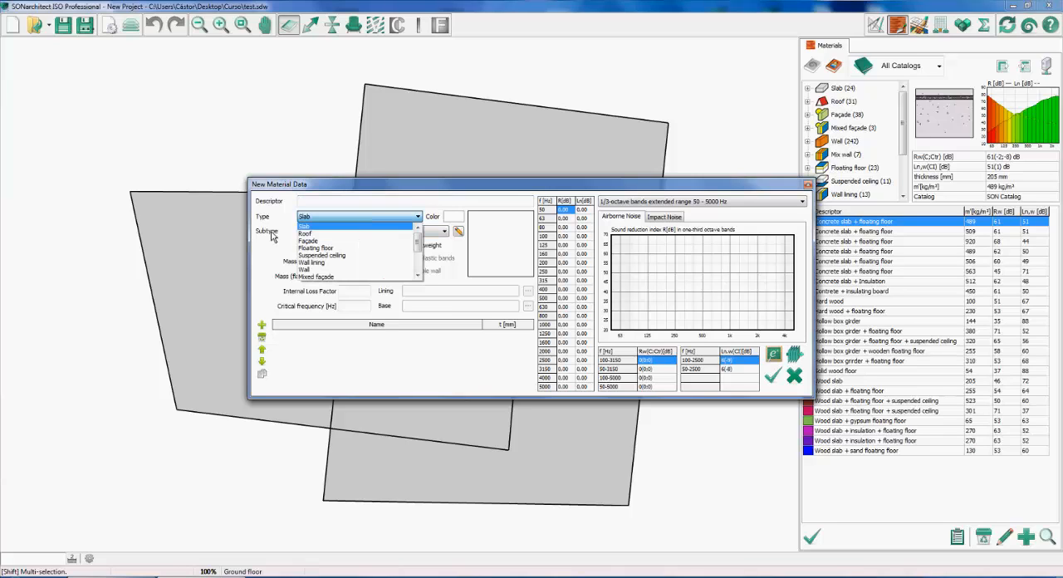
left_click(270, 233)
left_click(355, 246)
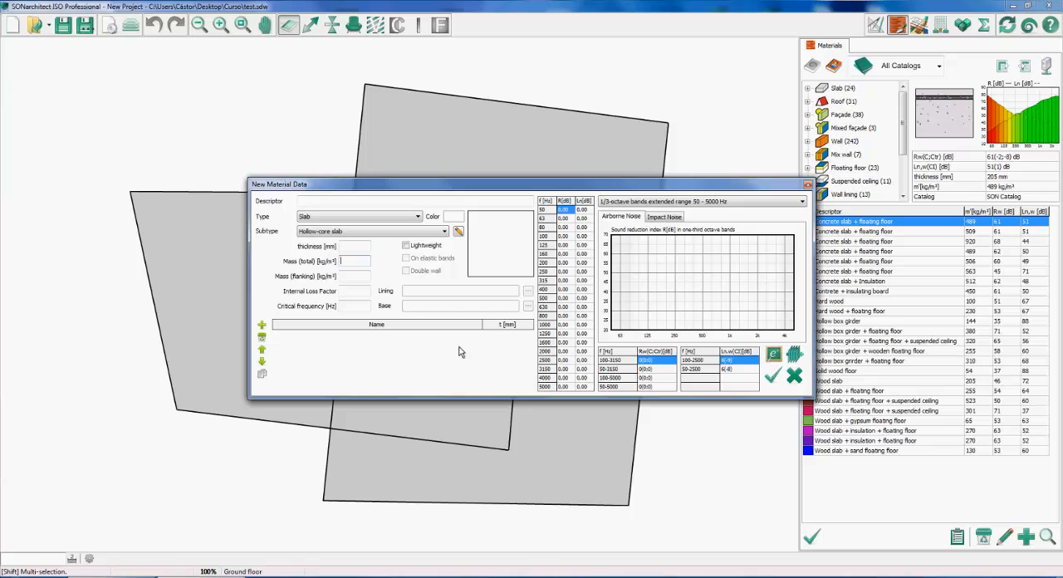
Open the material's acoustic performance calculation, try the Double panel, Lightwall and Wall lining element types, and return to Single panel
left_click(769, 356)
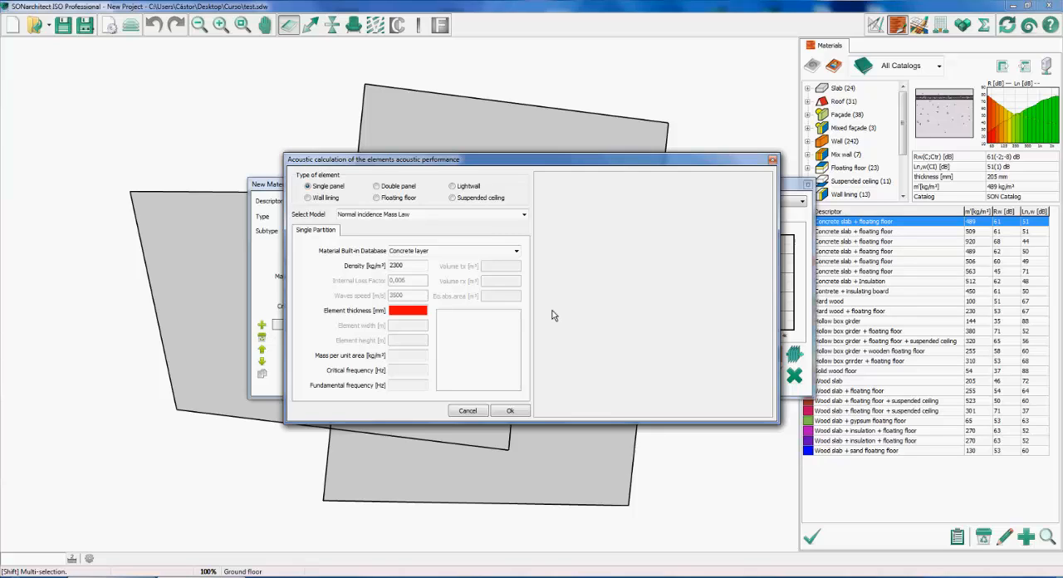
left_click(377, 187)
left_click(453, 186)
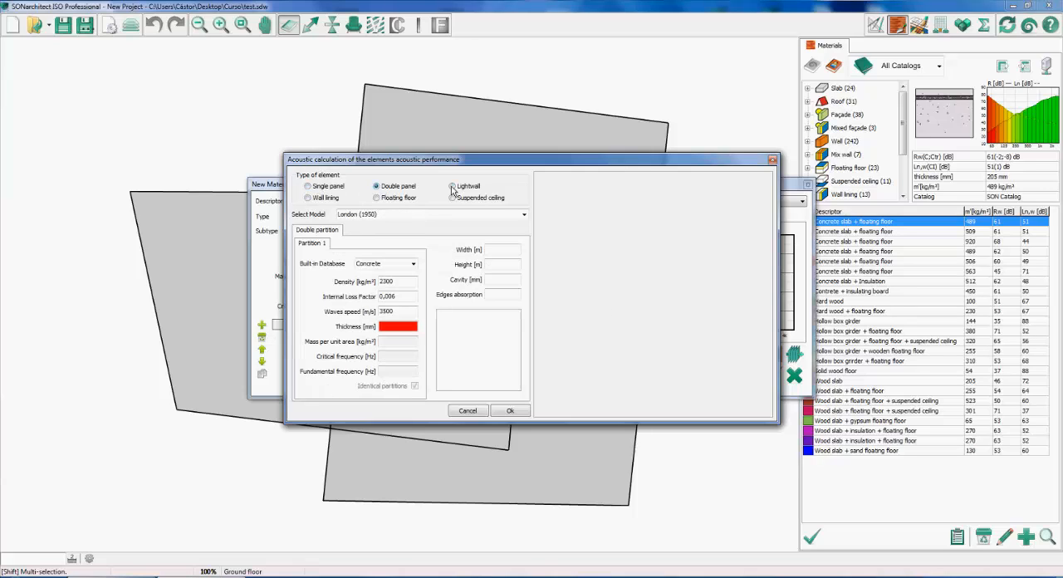
left_click(310, 199)
left_click(307, 187)
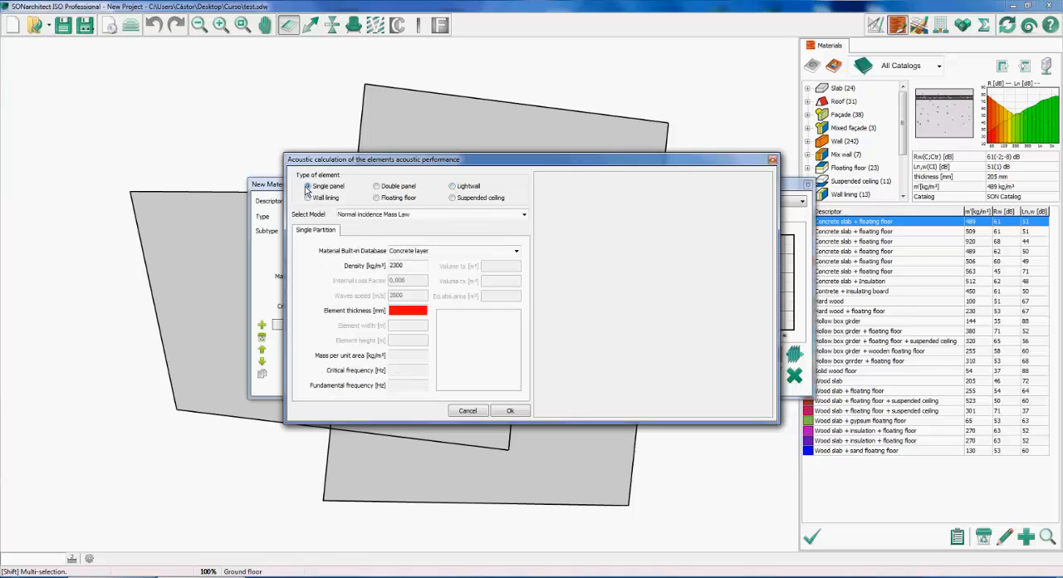
Choose the Cremer (1940) prediction model for the single panel and set the element thickness to 10 mm
left_click(524, 218)
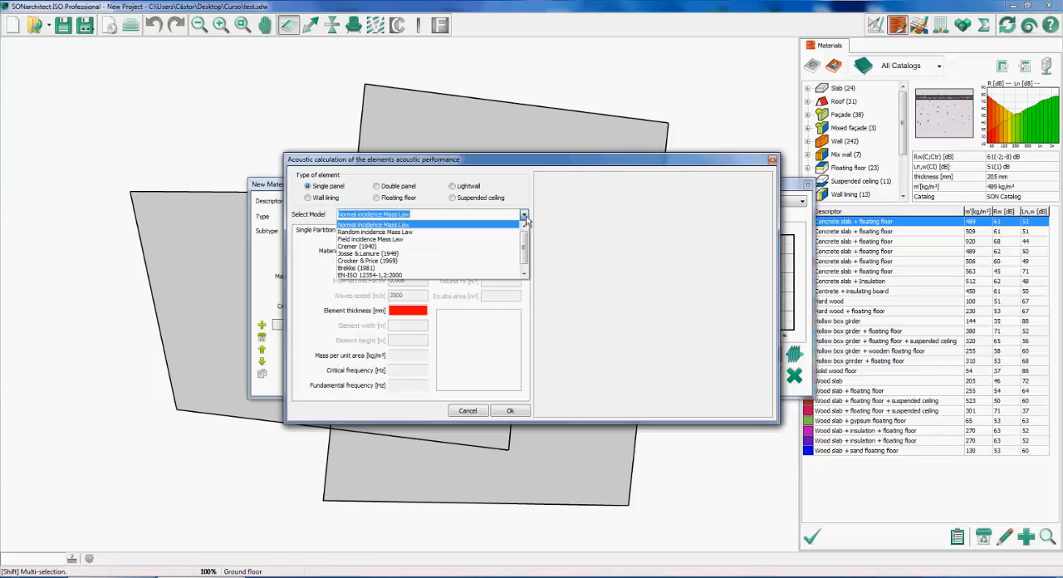
scroll(524, 264, "down", 1)
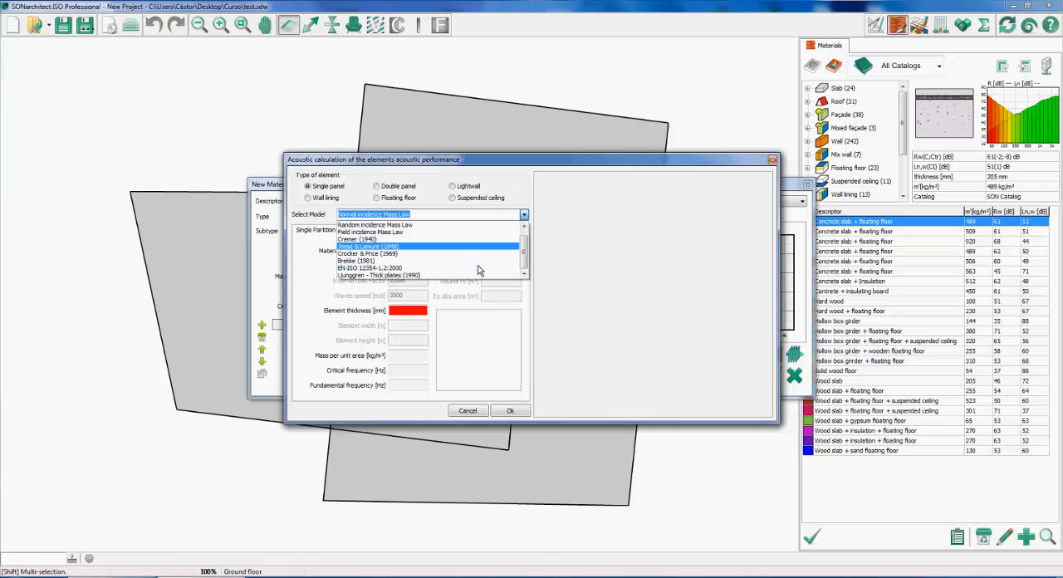
left_click(405, 239)
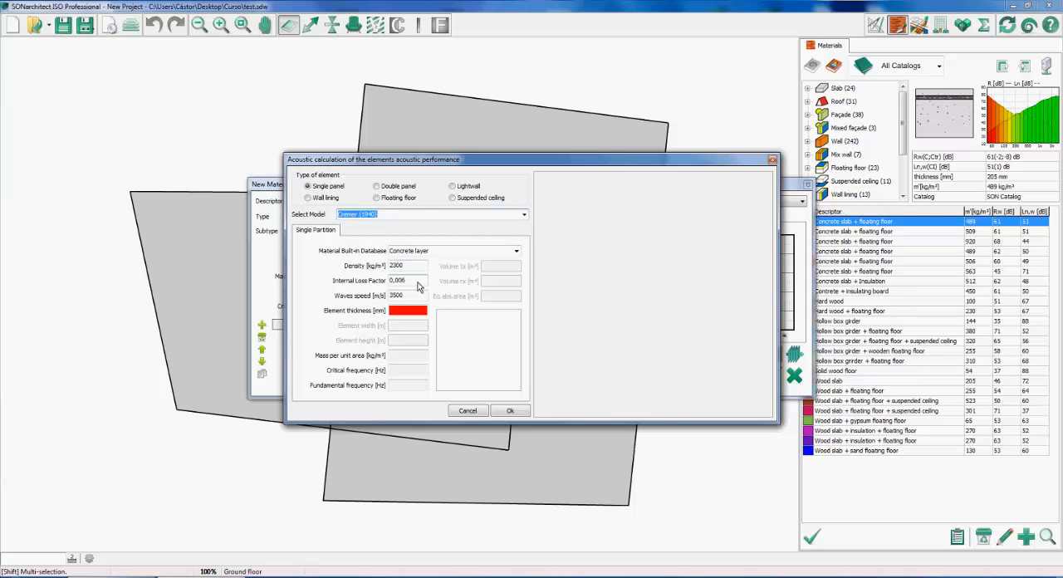
left_click(415, 313)
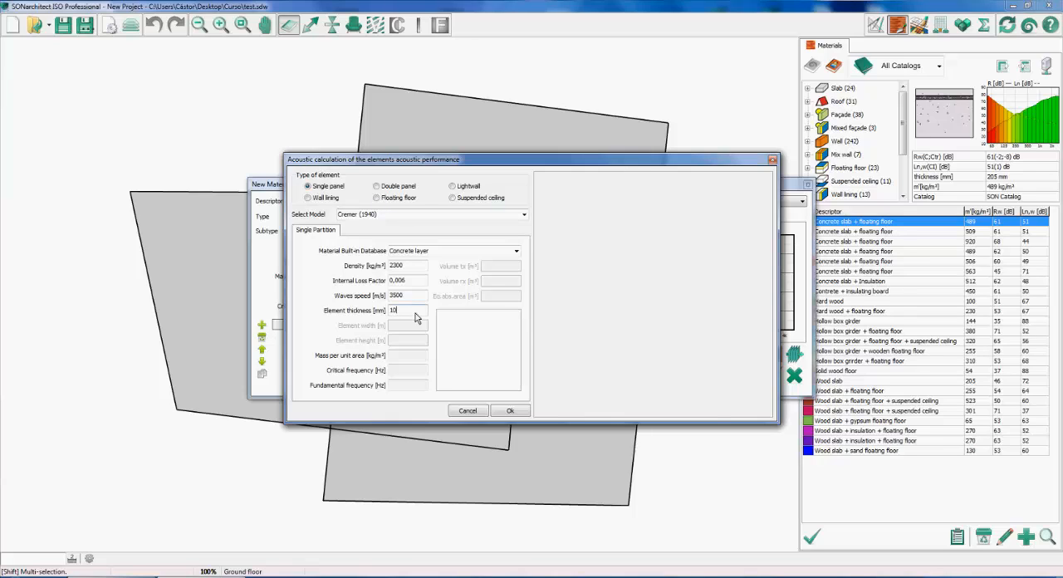
type("10")
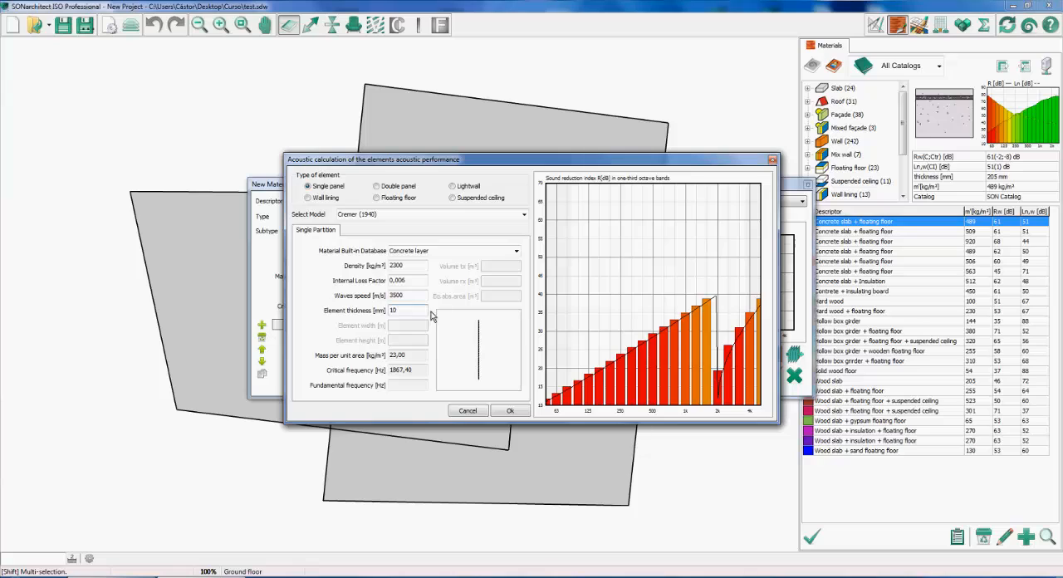
Set the single partition's built-in material to Solid brick and apply the calculated performance to the new material
left_click(516, 251)
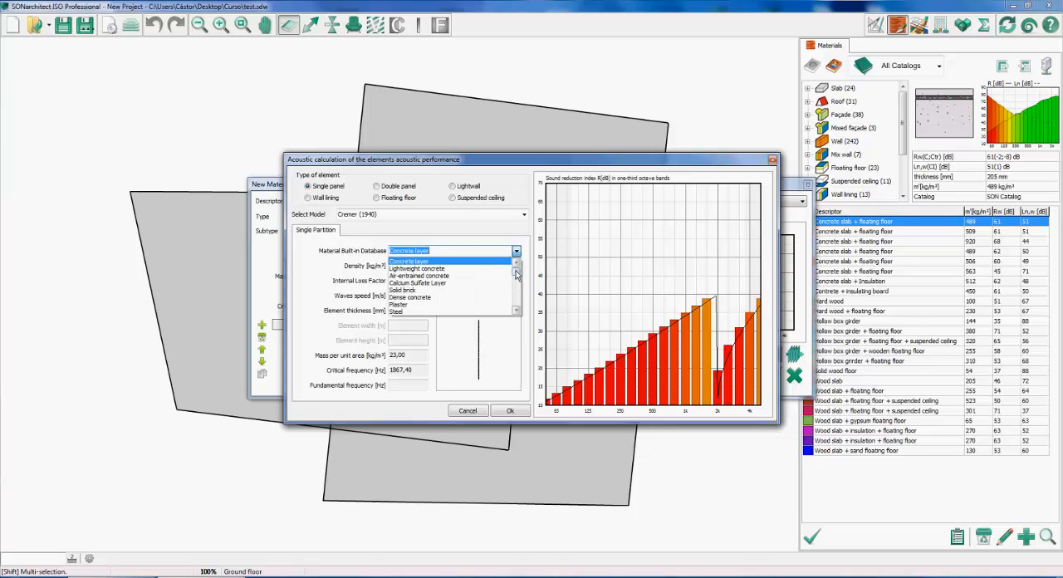
left_click_drag(515, 274, 519, 304)
left_click_drag(517, 304, 517, 274)
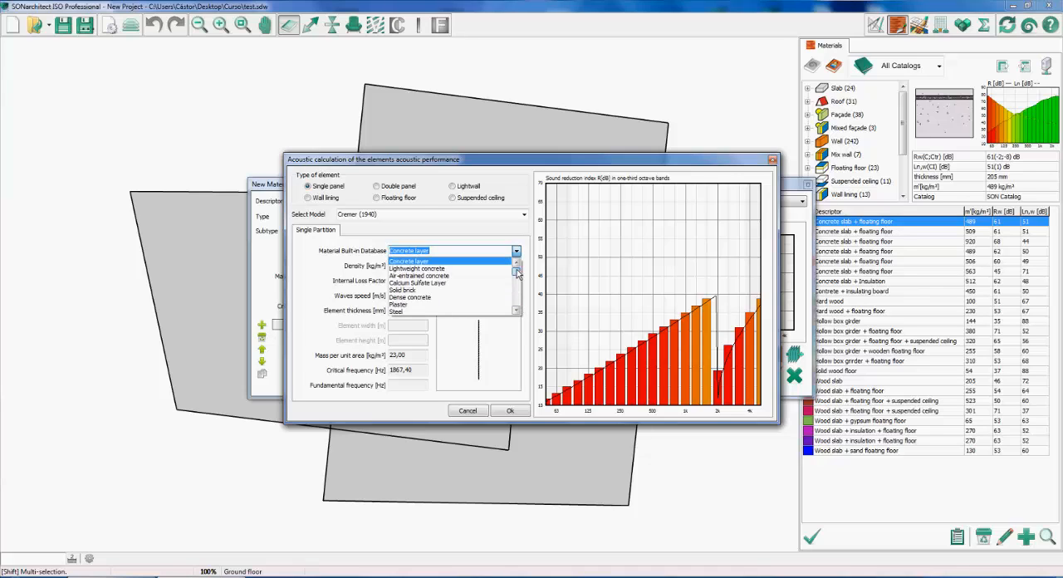
left_click(467, 295)
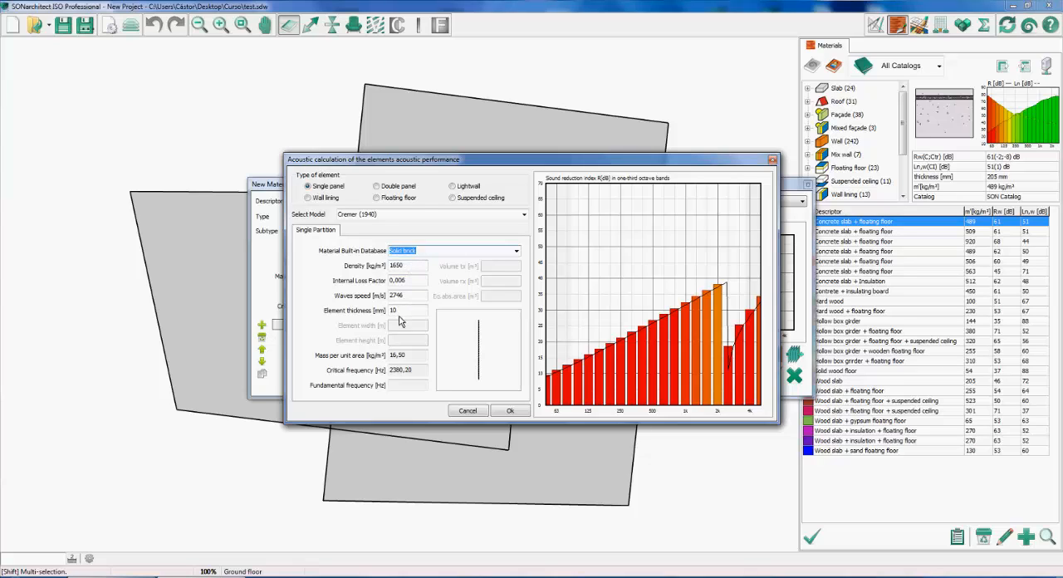
left_click(507, 411)
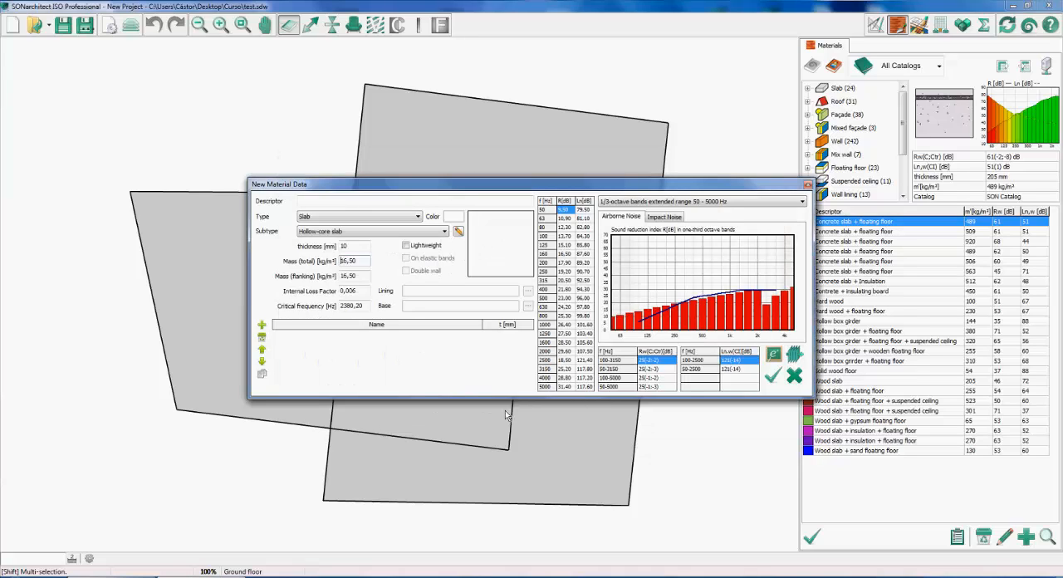
Change the new material's type to Wall, and open and dismiss the acoustic performance calculation
left_click(417, 217)
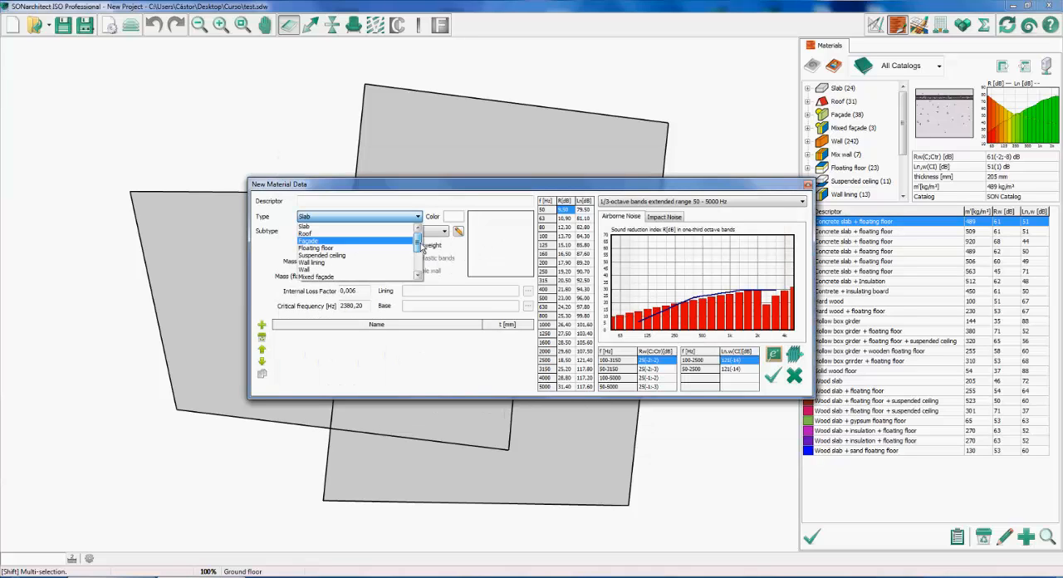
scroll(413, 246, "down", 1)
left_click(395, 263)
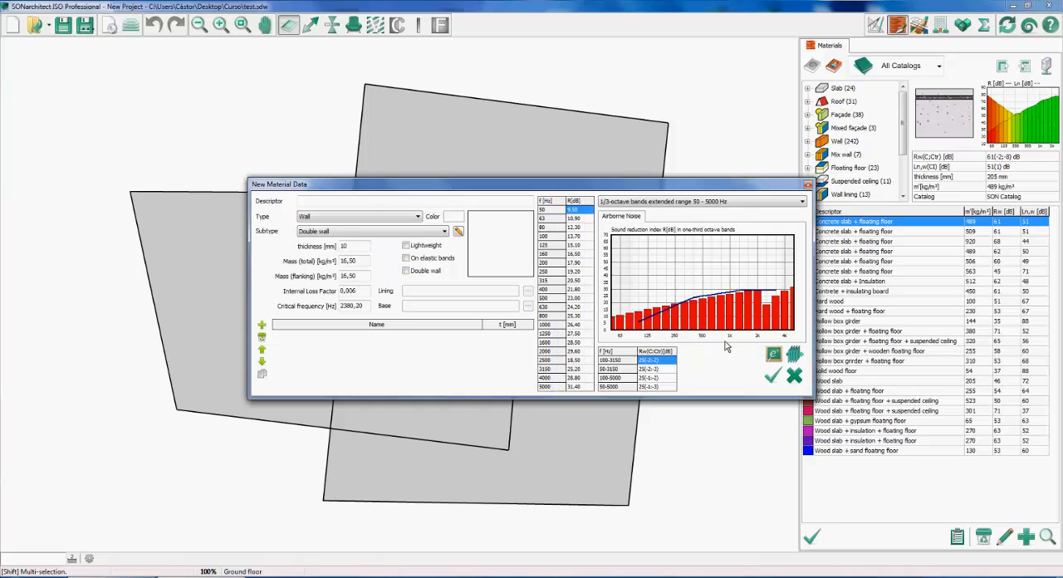
left_click(772, 355)
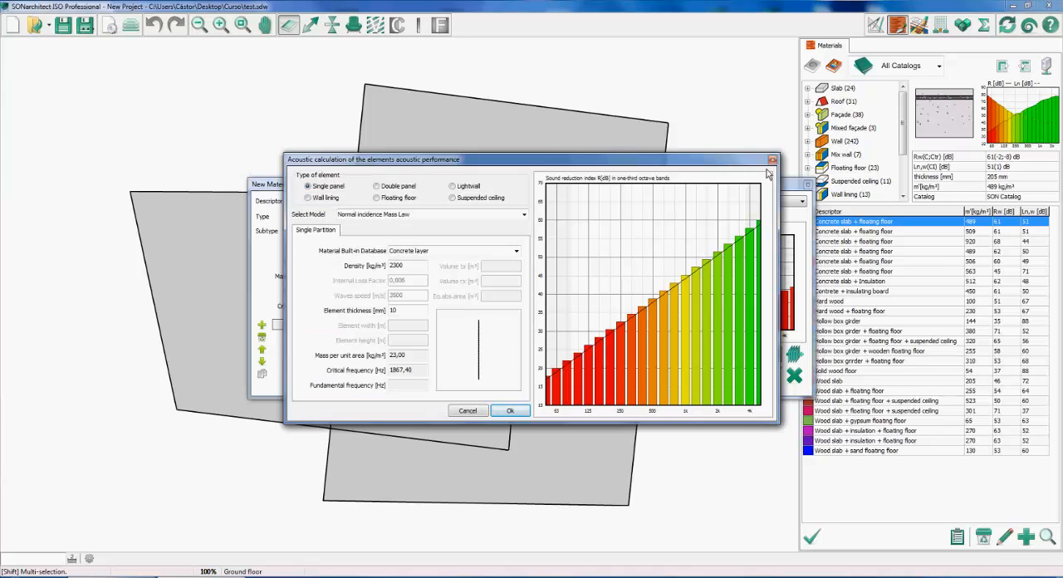
left_click(772, 159)
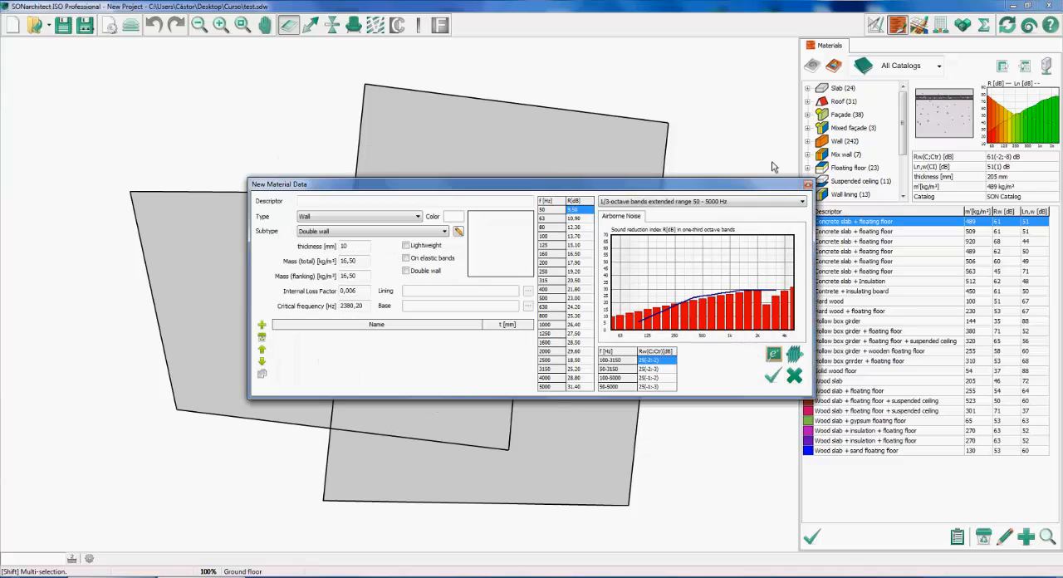
Open the SONMultiLayer computation for the wall and add a first layer named Plasterboard
left_click(794, 354)
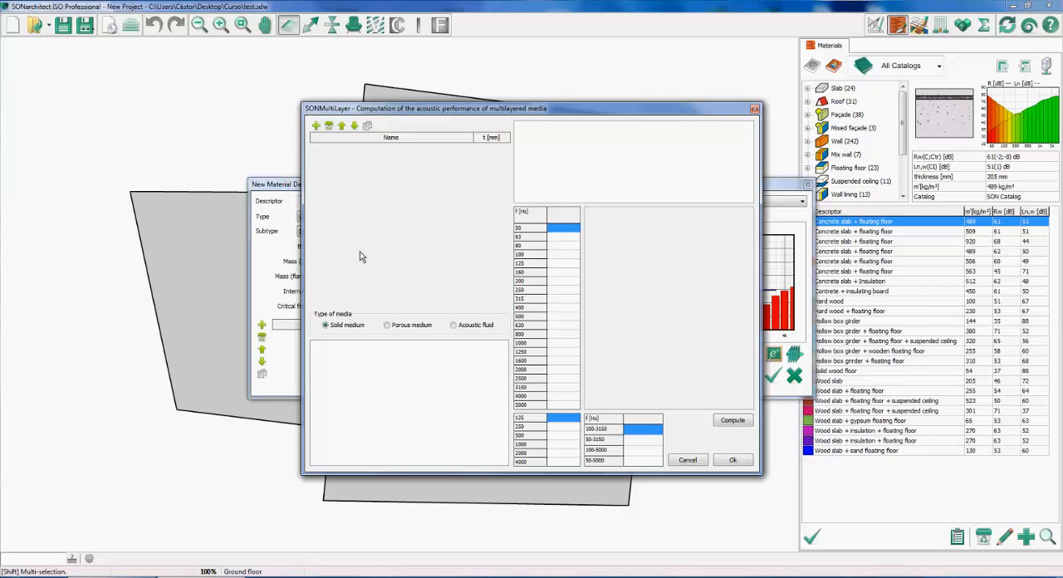
left_click(315, 126)
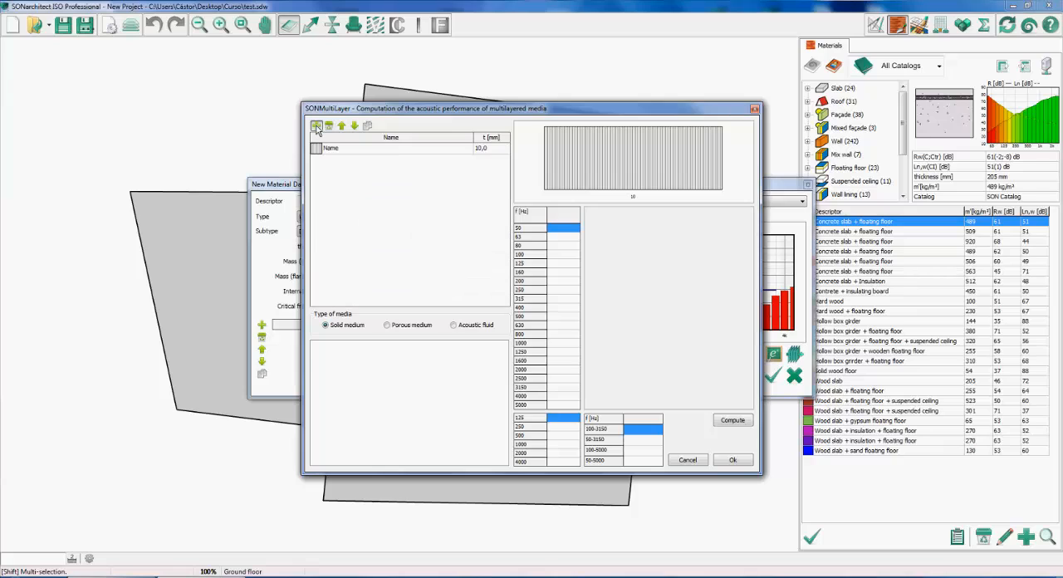
double_click(347, 150)
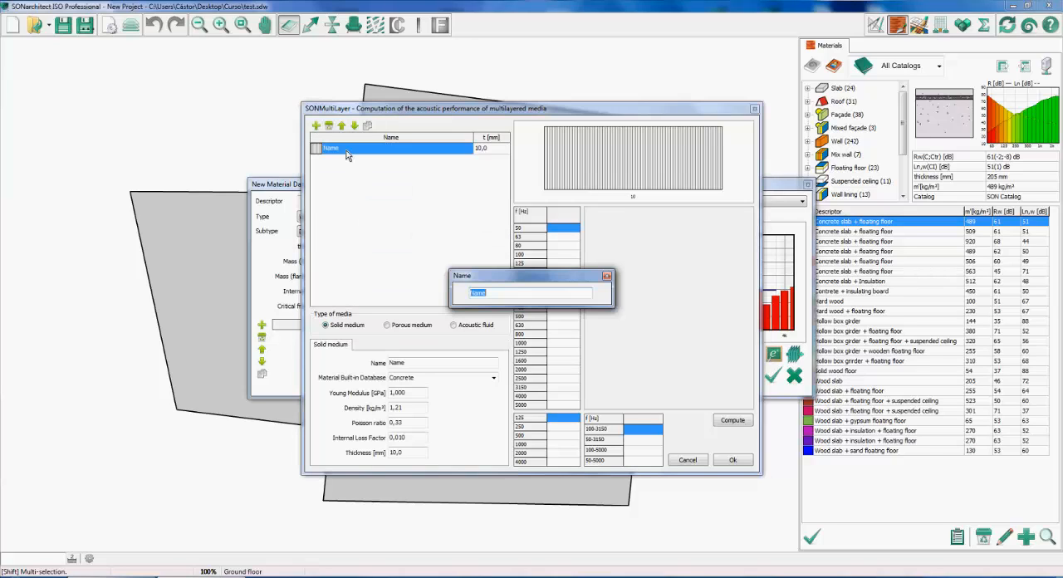
type("Plasterboard")
key("Return")
Set the Plasterboard layer's thickness to 15 mm and give it the Plasterboard pattern
double_click(476, 149)
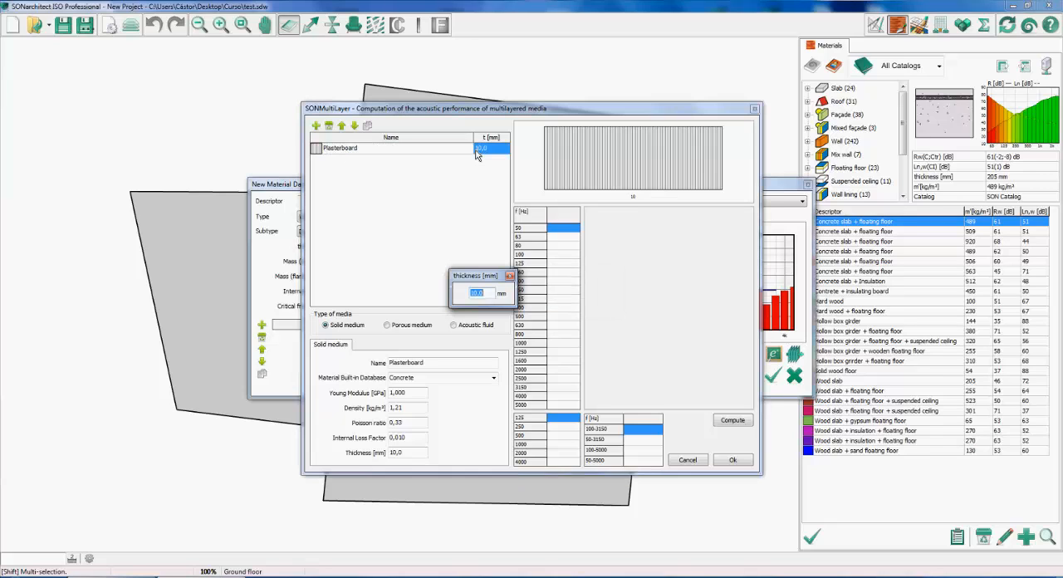
type("15")
key("Return")
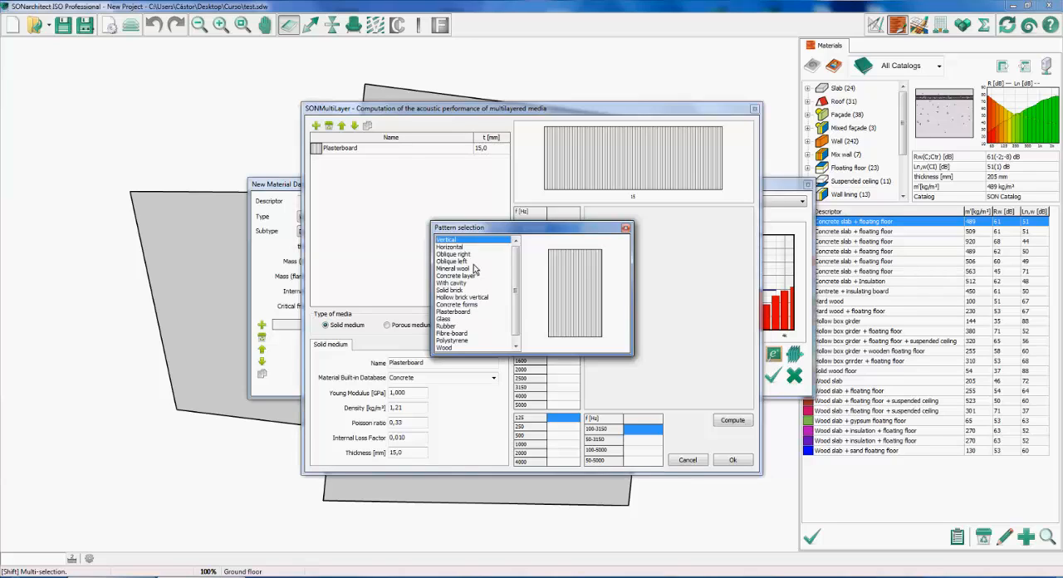
left_click_drag(515, 282, 517, 285)
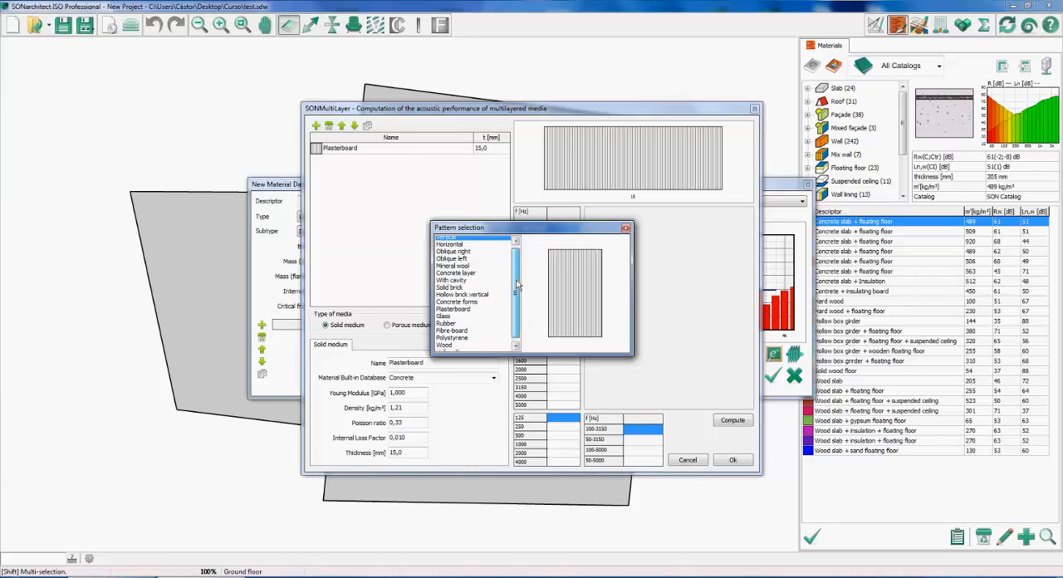
double_click(477, 308)
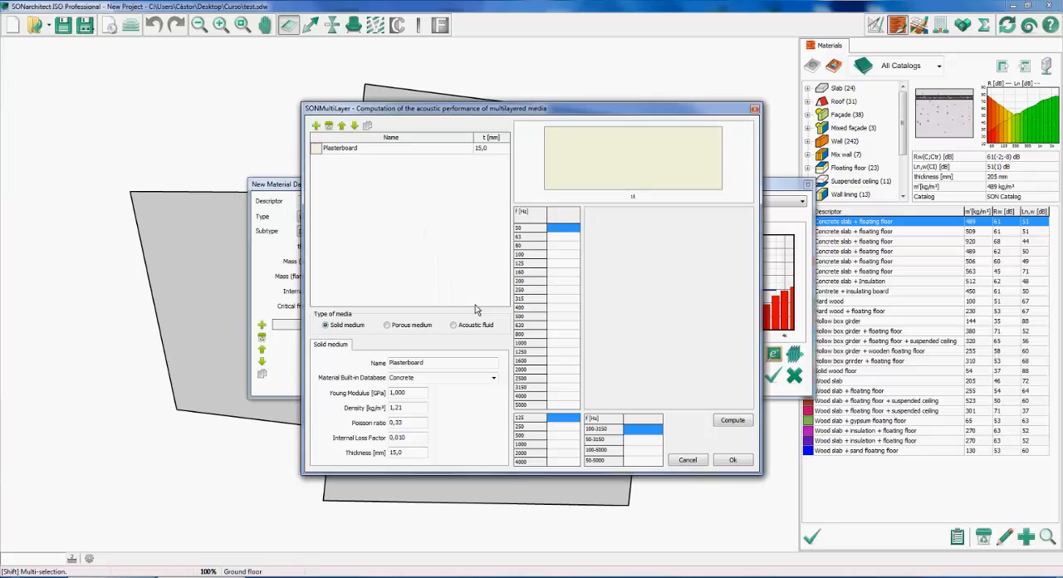
Assign the built-in Plaster material to the Plasterboard layer and duplicate the layer
left_click(339, 149)
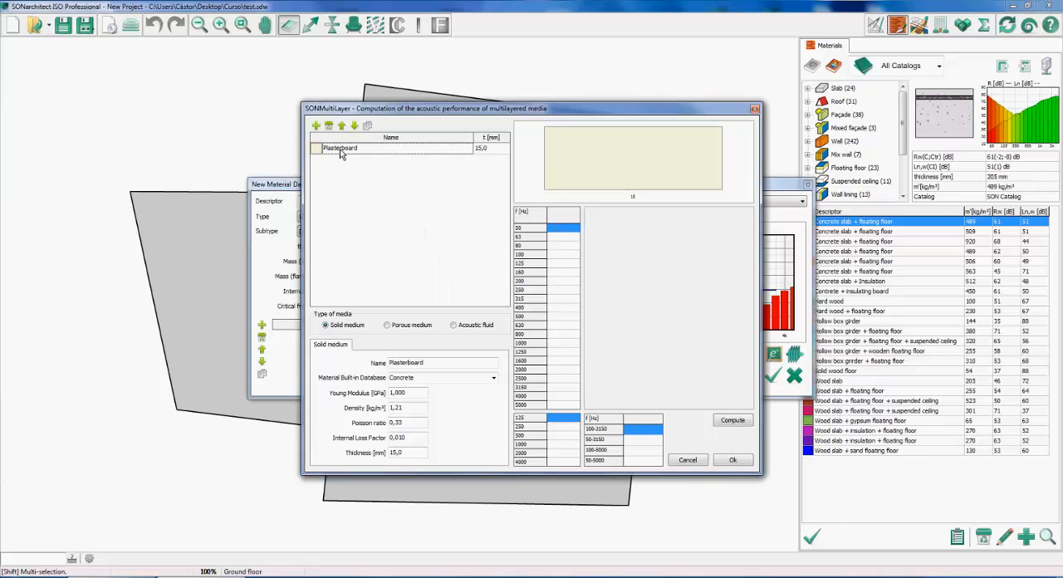
left_click(493, 379)
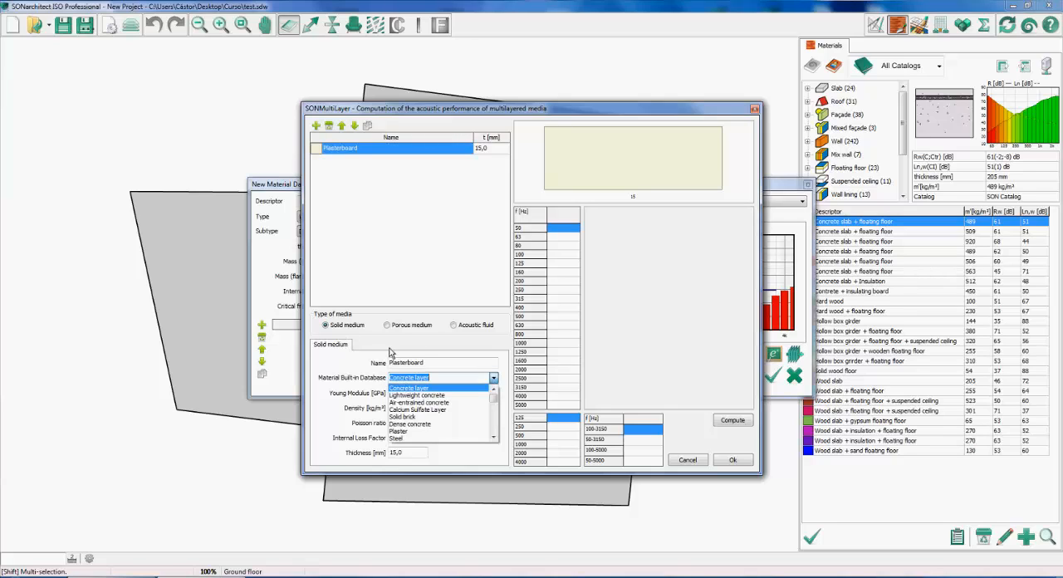
mouse_move(493, 392)
left_mouse_down()
mouse_move(499, 430)
mouse_move(497, 407)
left_mouse_up()
left_click(442, 410)
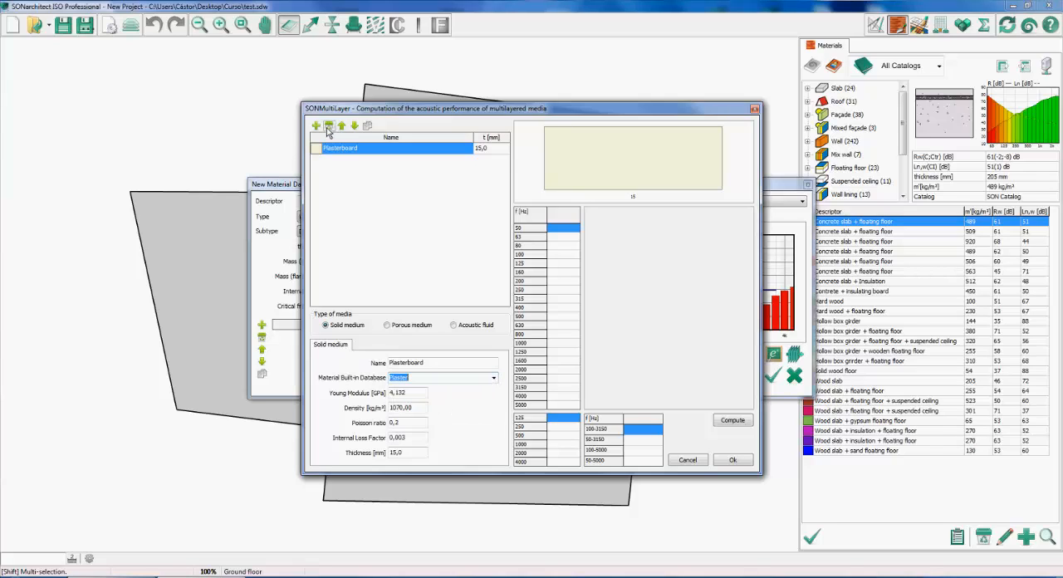
left_click(367, 125)
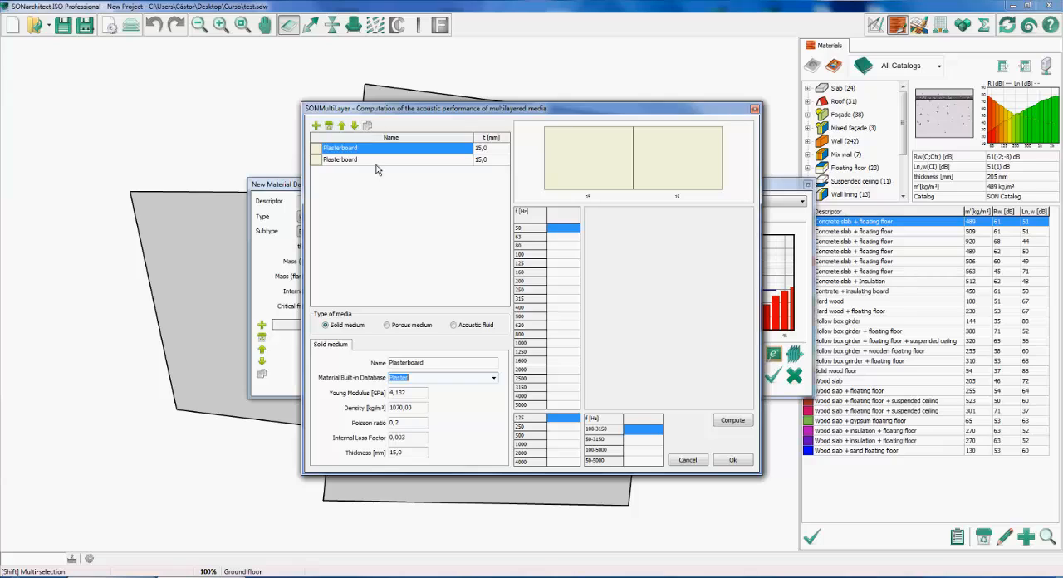
Insert a layer named Mineral wool between the two plasterboard layers and give it the Mineral wool pattern
left_click(375, 169)
left_click(317, 125)
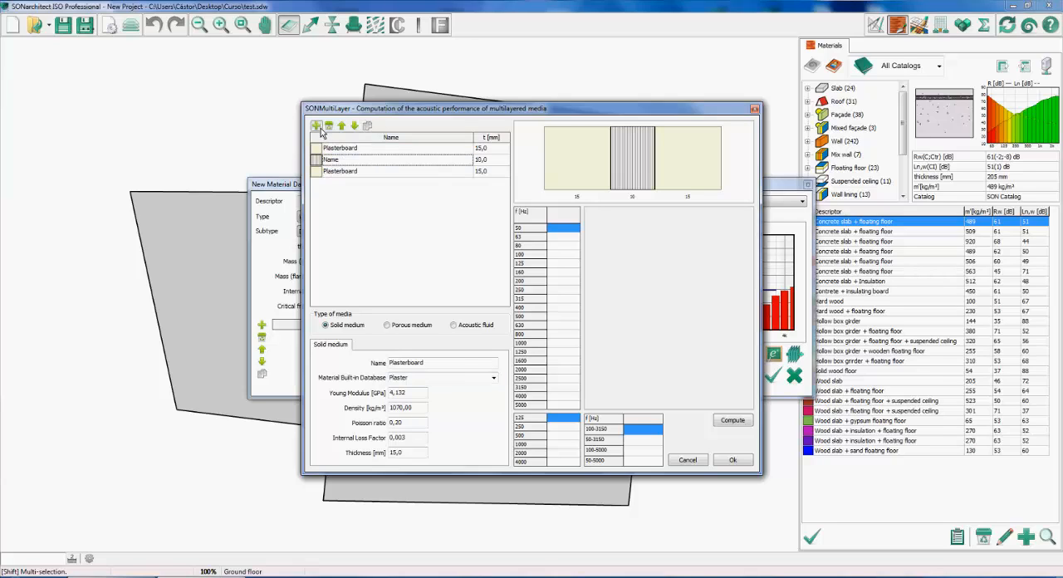
double_click(343, 161)
type("Mineral wool")
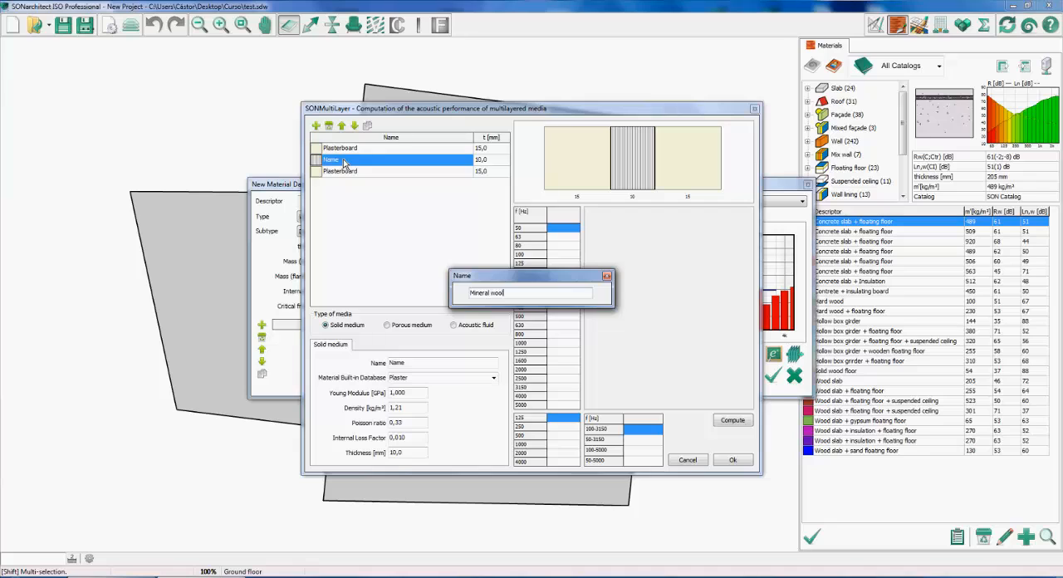
key("Return")
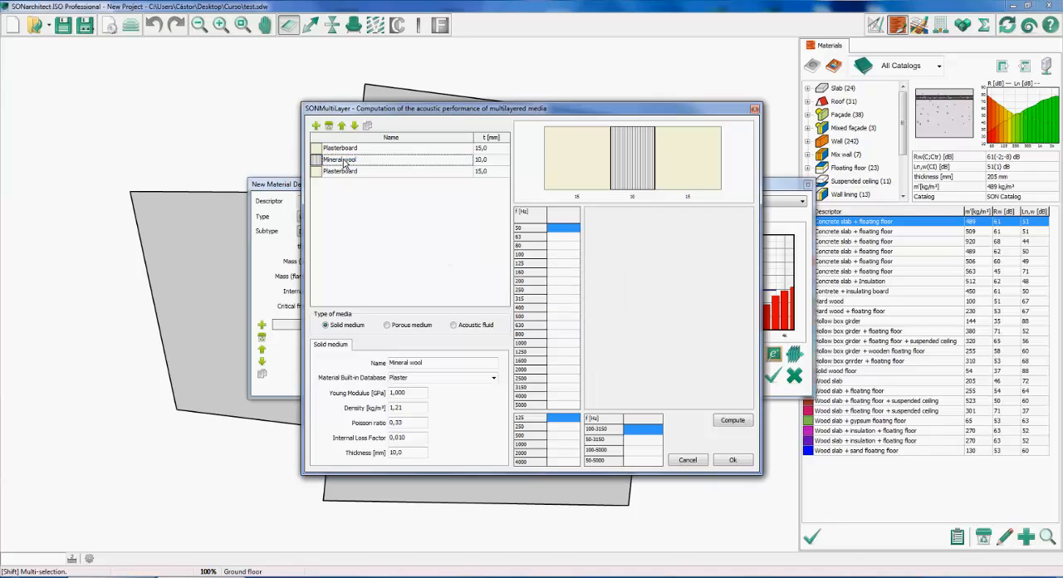
left_click(316, 161)
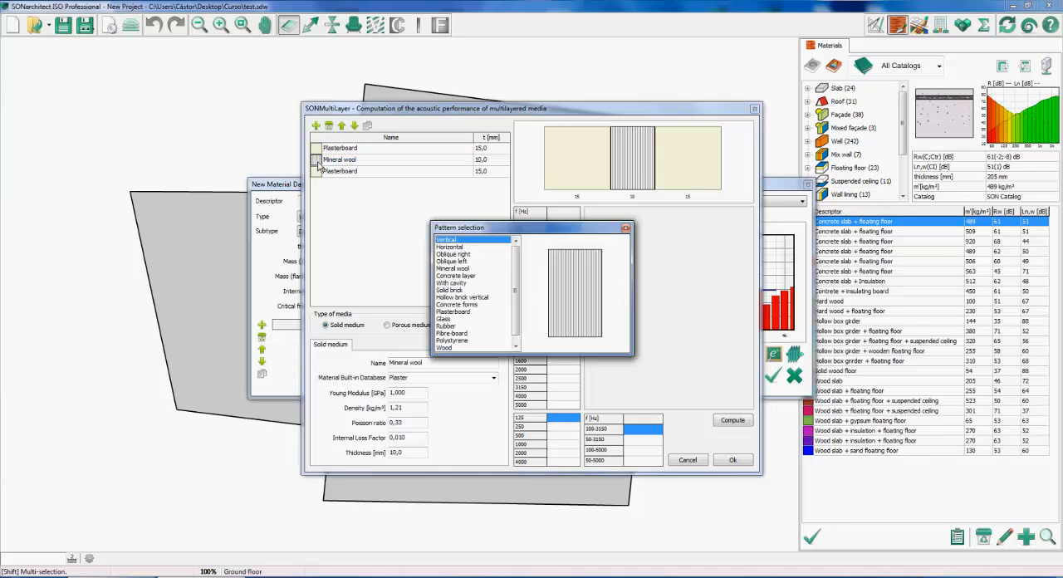
double_click(453, 269)
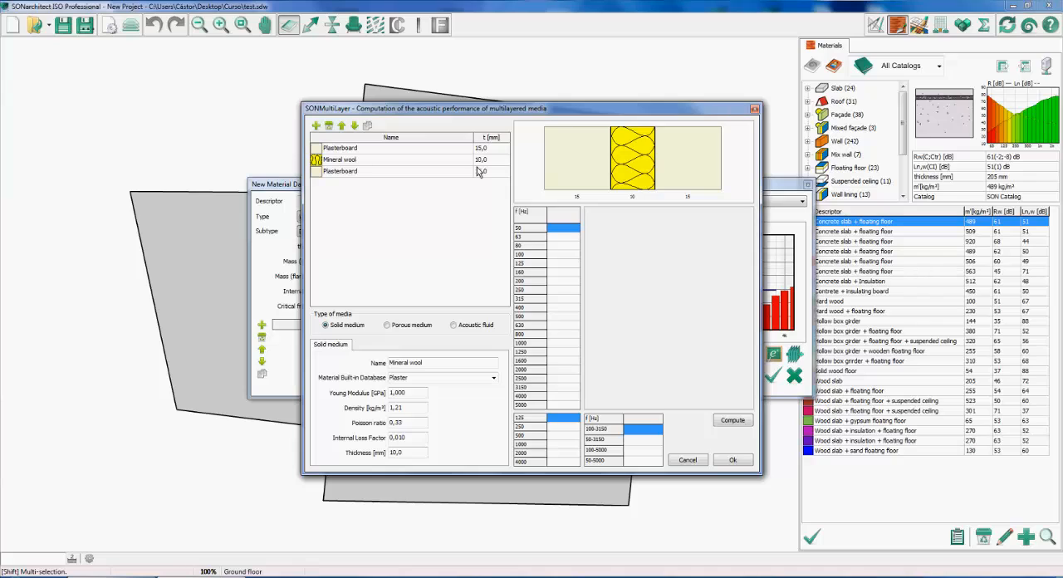
Set the Mineral wool layer's thickness to 40 mm
left_click(480, 162)
double_click(479, 162)
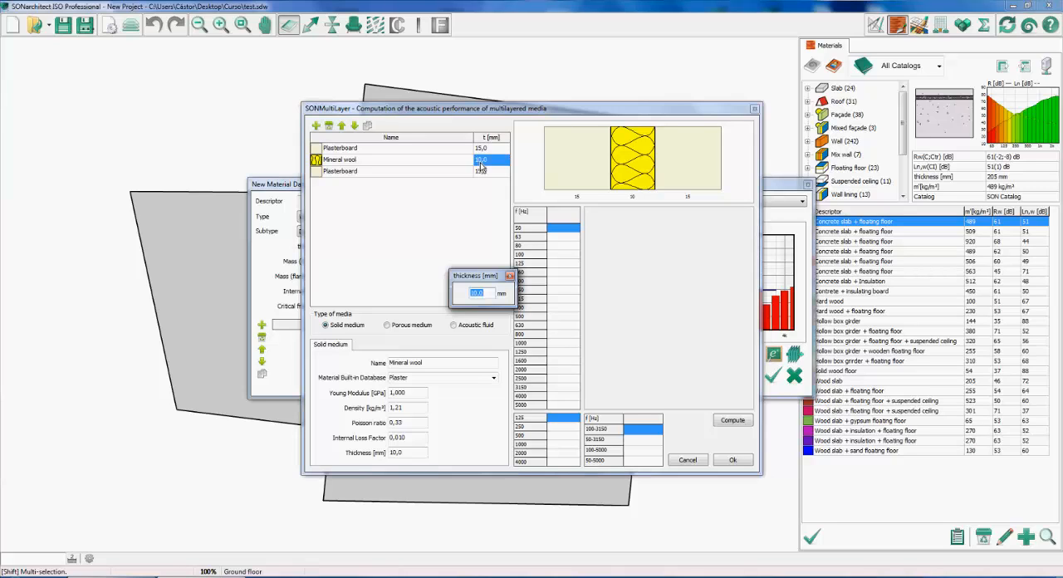
type("40")
key("Return")
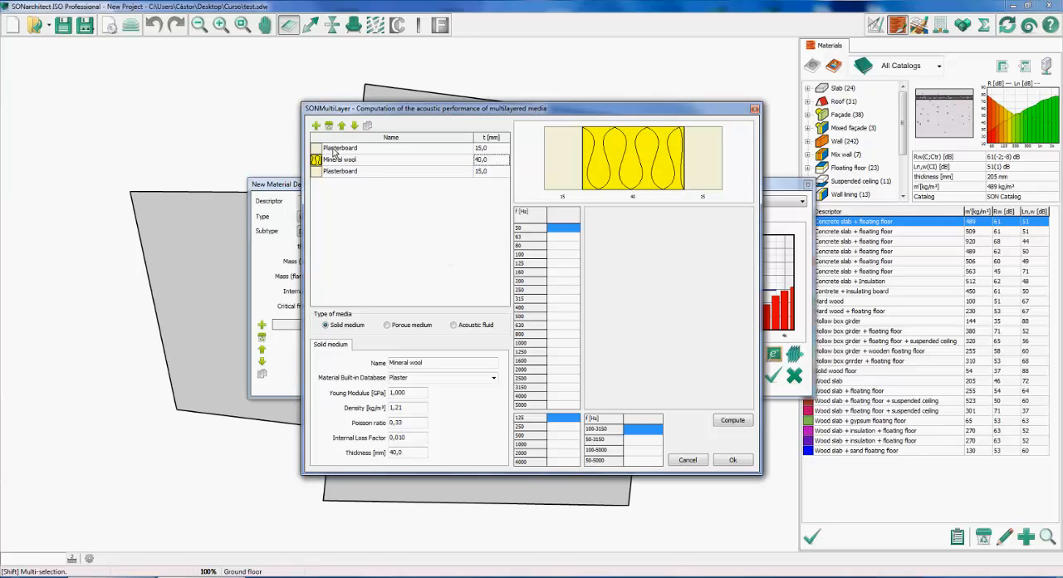
Define the Mineral wool layer as a porous medium with a flow resistivity of 4000 Pa·s/m²
left_click(366, 160)
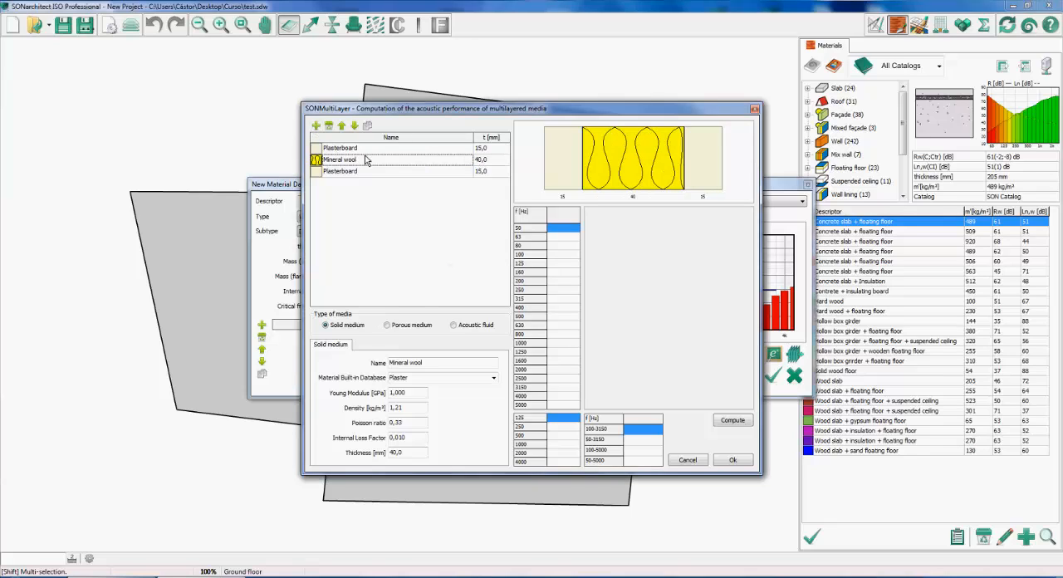
left_click(387, 325)
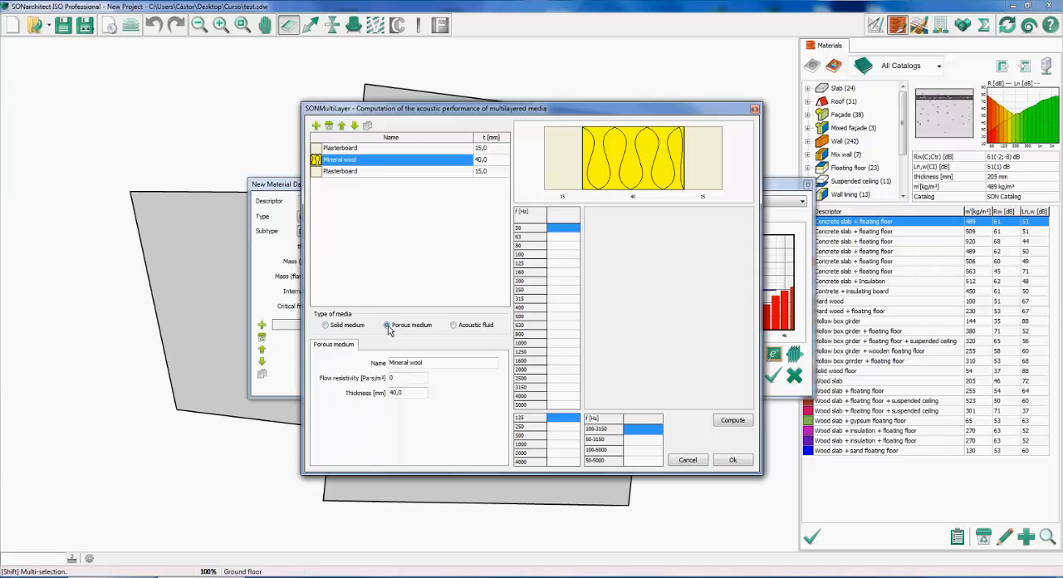
left_click_drag(401, 380, 372, 377)
type("4000")
left_click(412, 363)
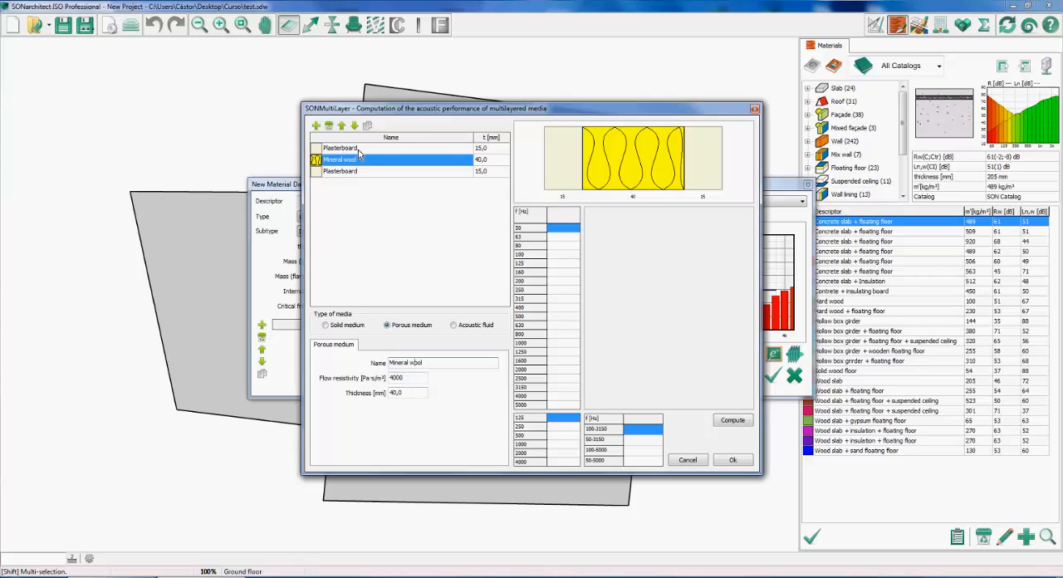
Insert a layer named Cavity between the first plasterboard and the mineral wool
left_click(315, 125)
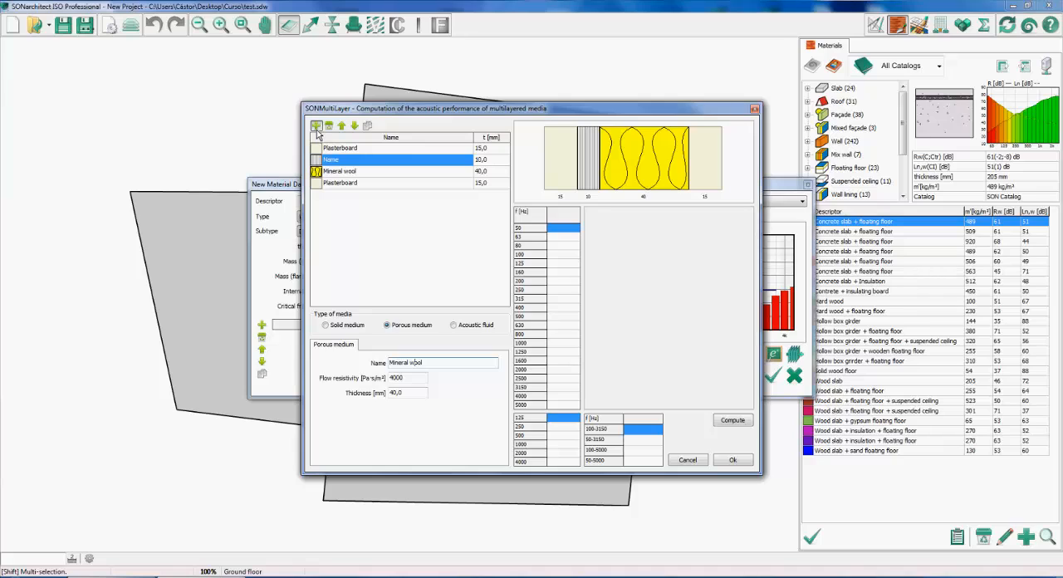
double_click(333, 160)
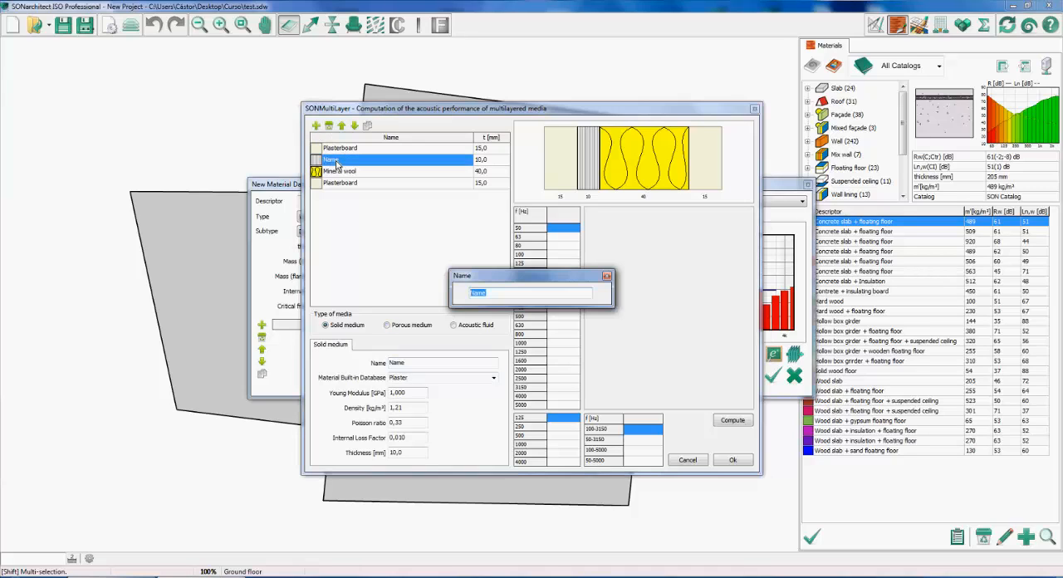
type("Cavity")
key("Return")
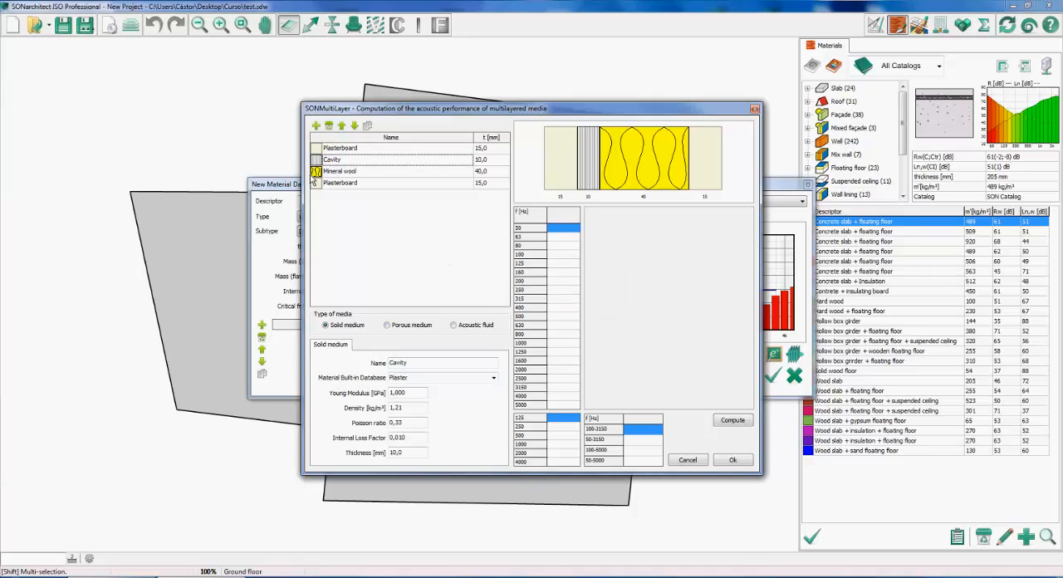
Give the Cavity layer the With cavity pattern and define it as an acoustic fluid
left_click(315, 182)
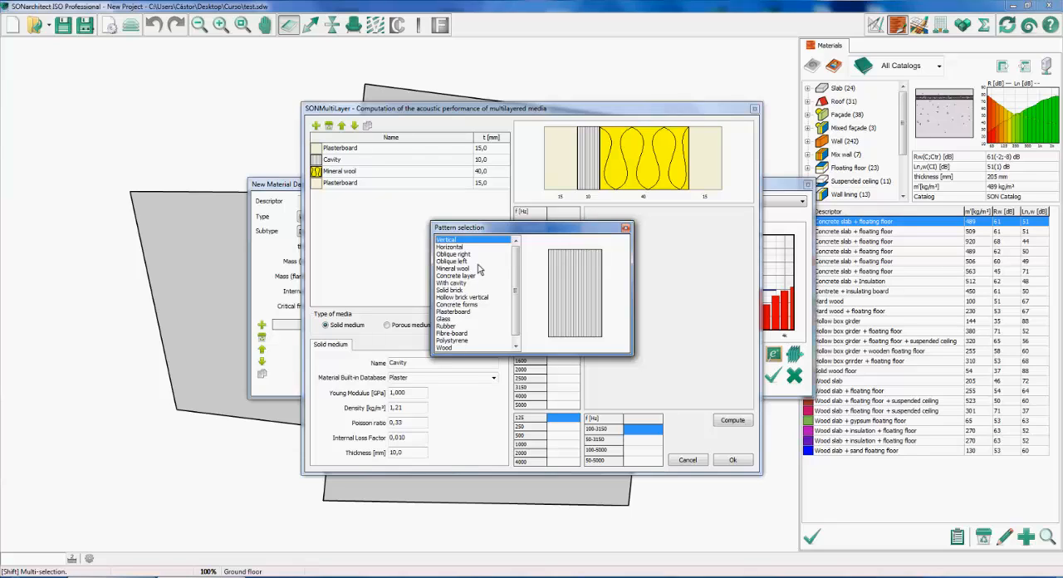
scroll(516, 285, "down", 1)
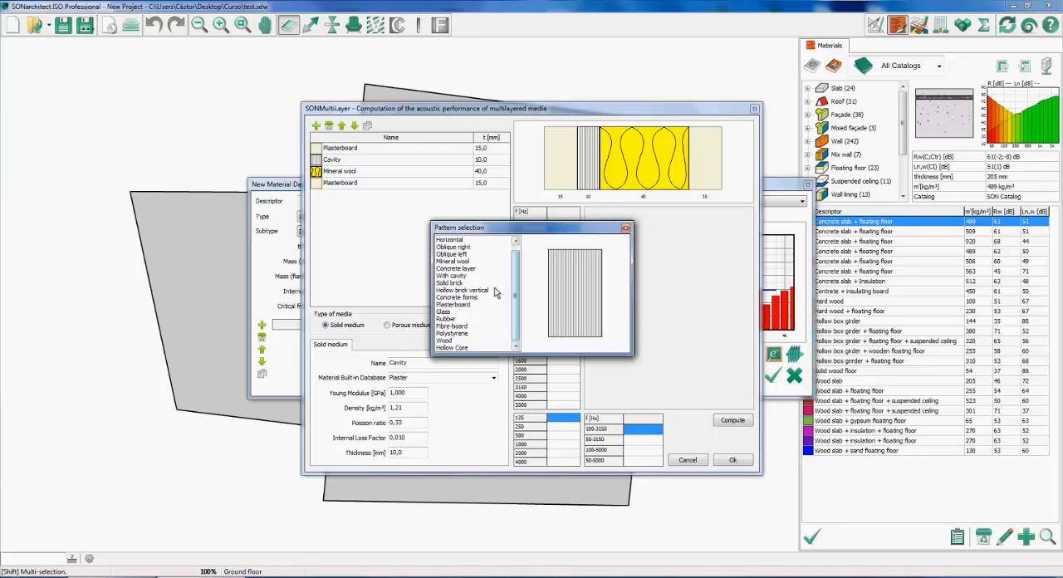
double_click(475, 277)
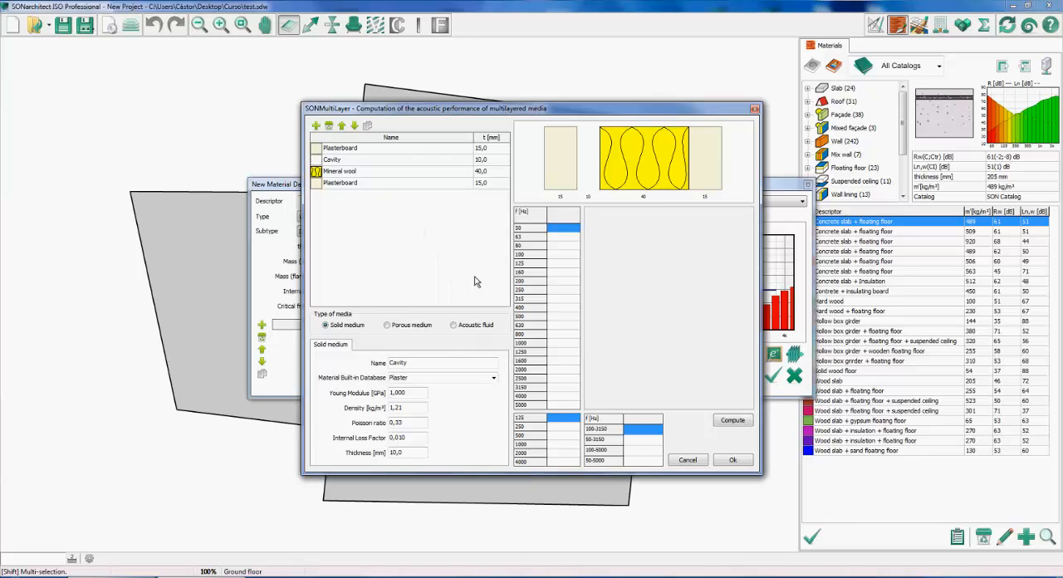
left_click(454, 324)
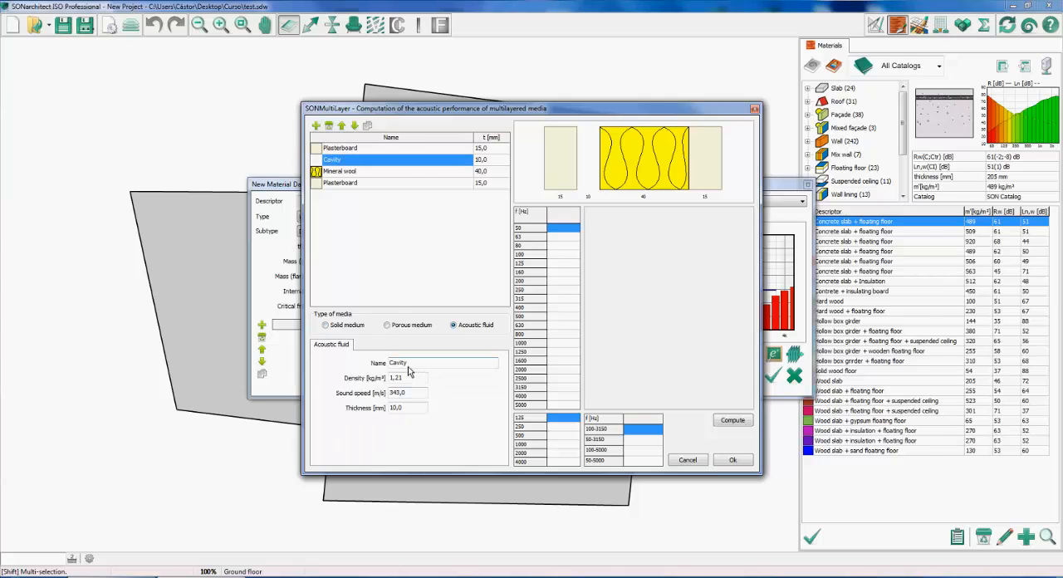
Compute the multilayer's sound reduction index, transfer it to the new wall material and close the material without saving it
left_click(731, 421)
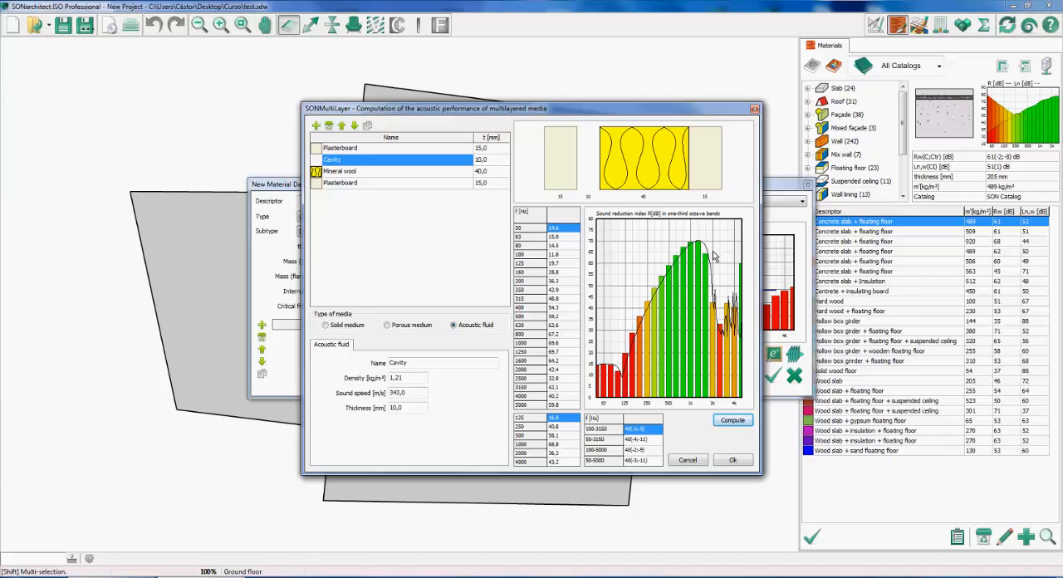
left_click(727, 460)
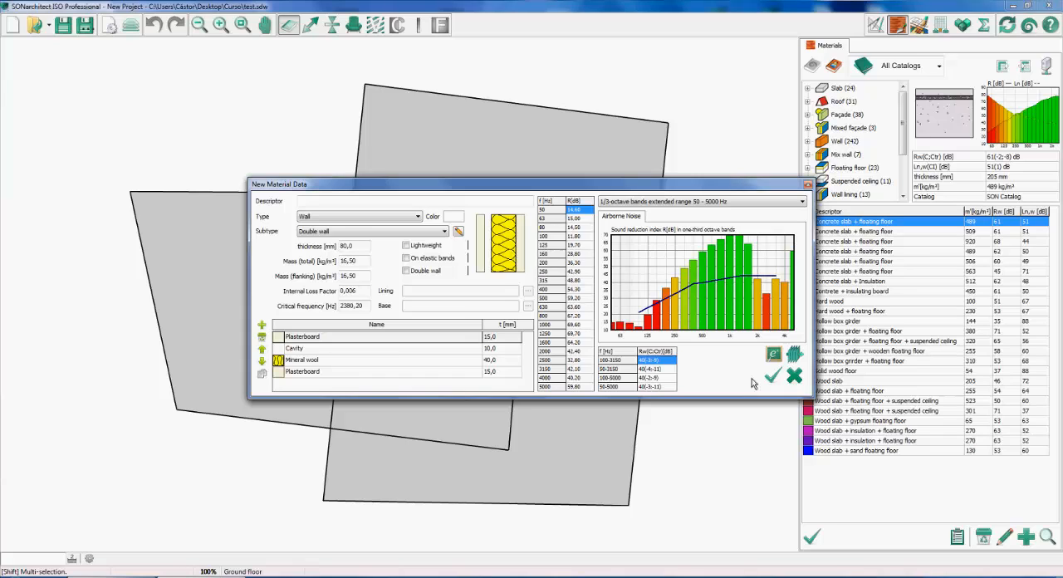
left_click(793, 377)
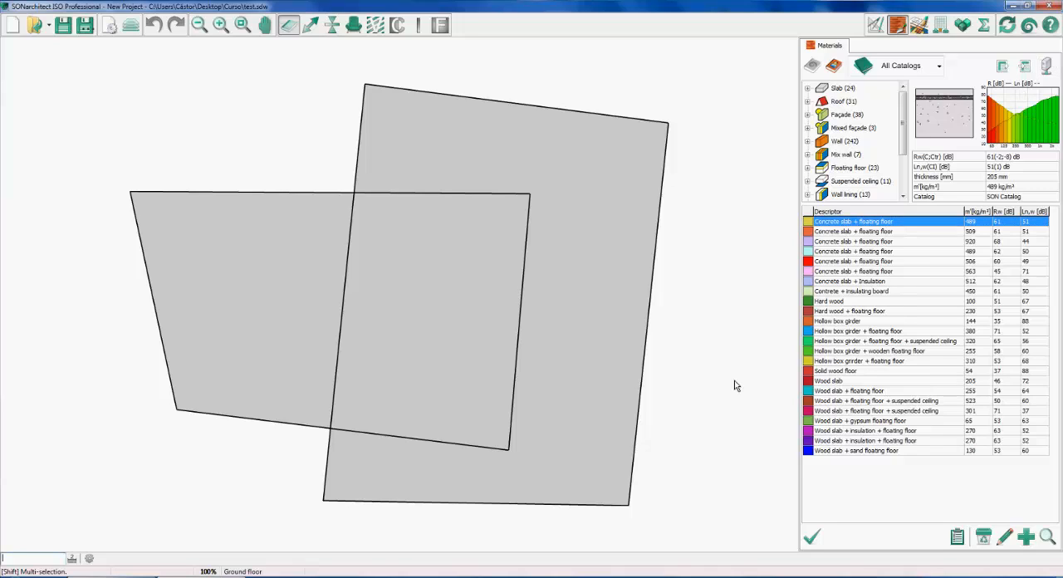
Switch to room type assignment and, in the project configuration, set the façade's outdoor noise to a White Noise spectrum at 50 dBA
left_click(925, 28)
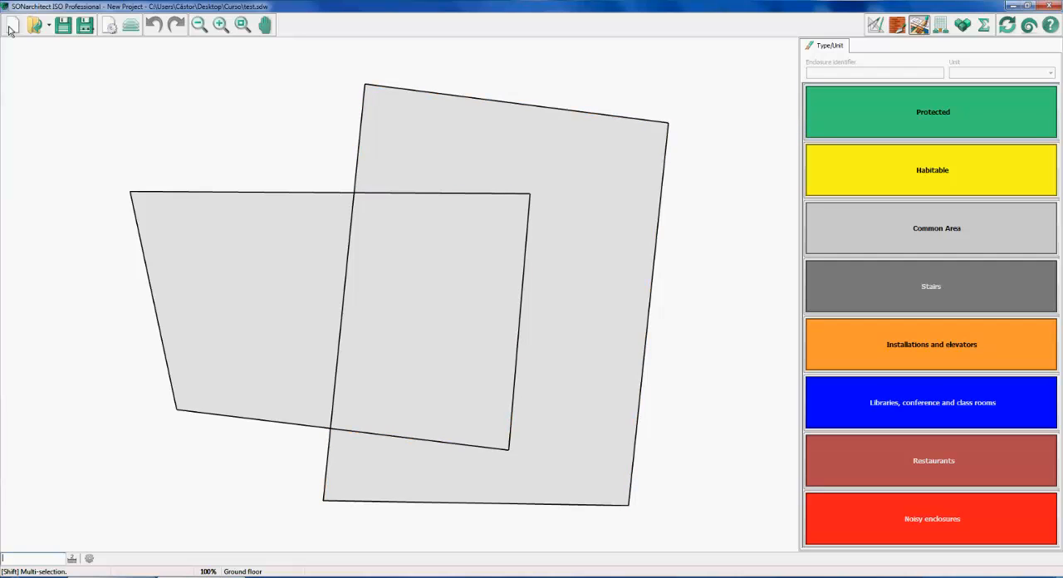
left_click(105, 29)
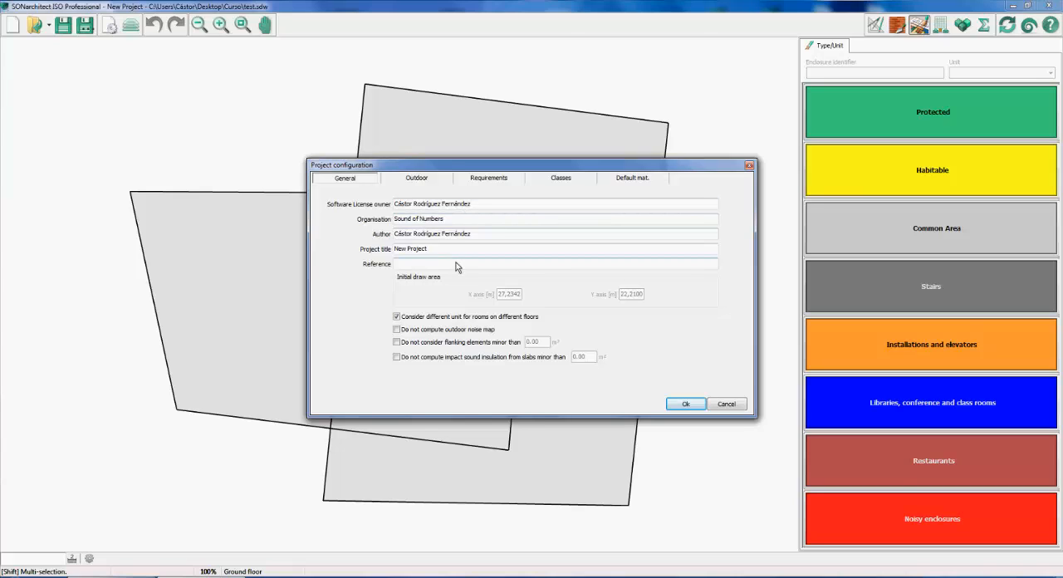
left_click(414, 180)
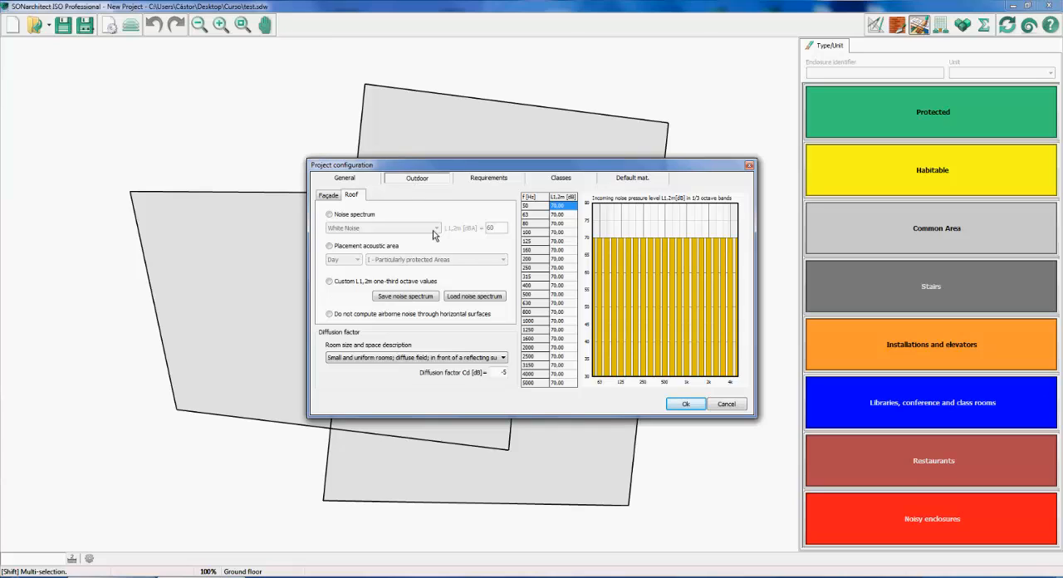
left_click(330, 197)
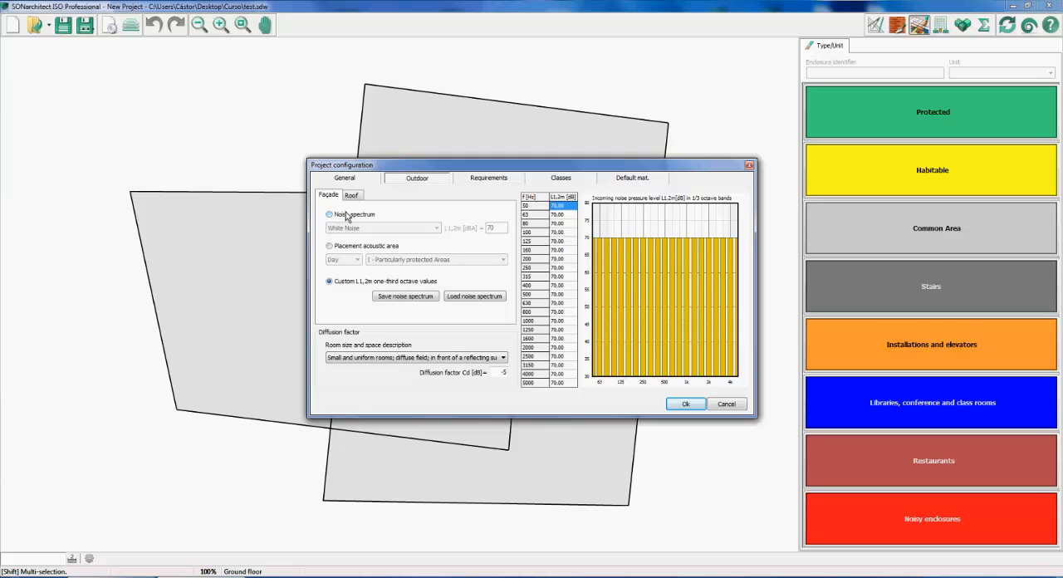
left_click(330, 215)
left_click(378, 227)
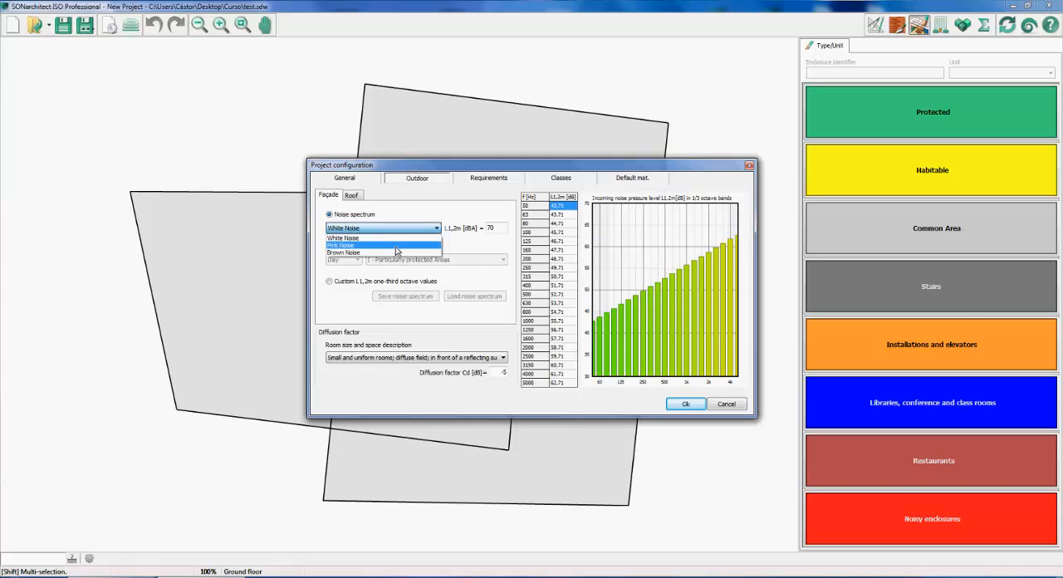
left_click(476, 244)
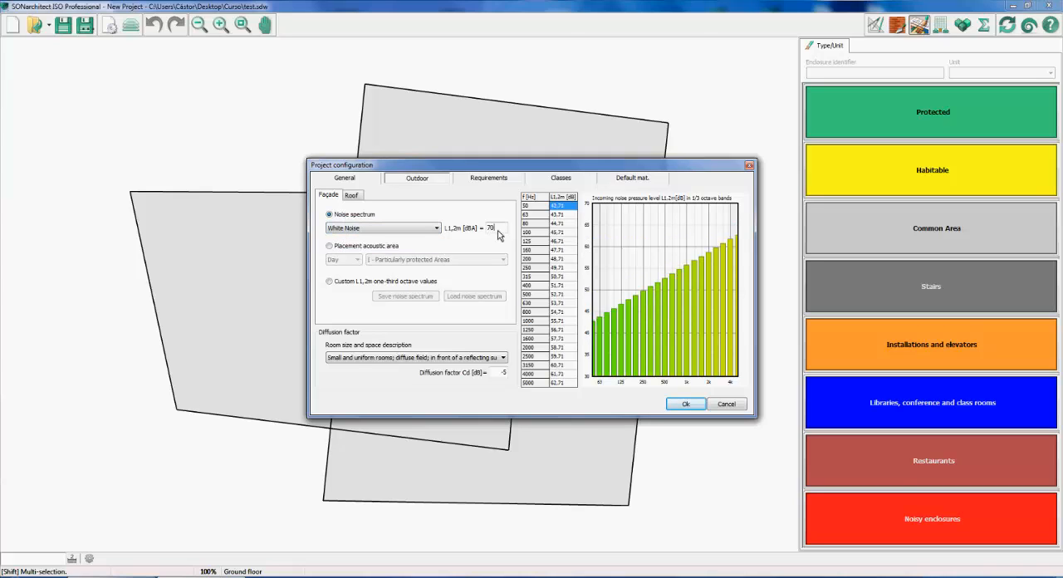
left_click_drag(497, 229, 484, 234)
Try the daytime acoustic area I - Particularly protected Areas for the façade, and switch to custom L1,2m one-third octave values
left_click(330, 246)
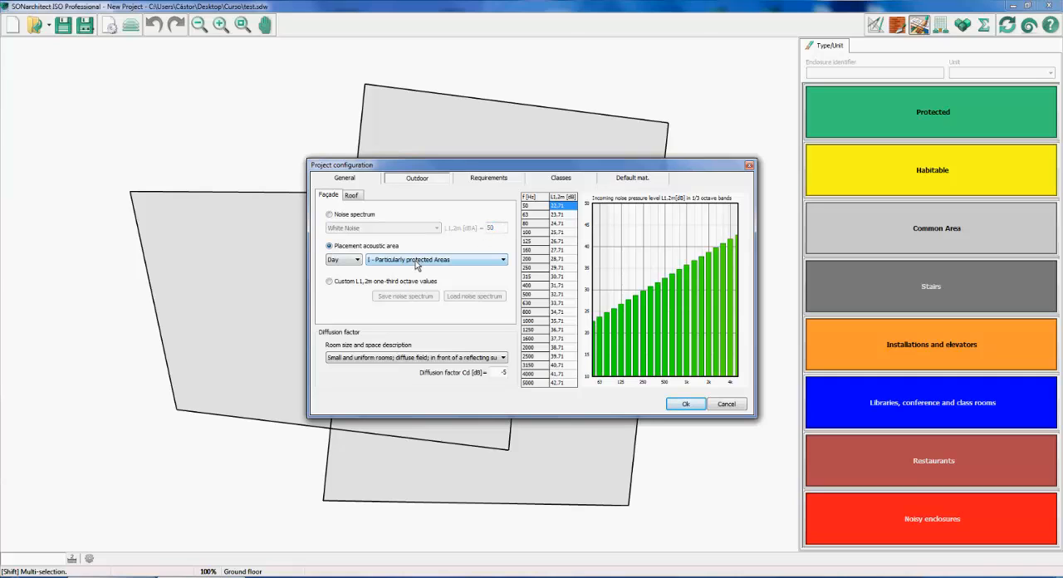
left_click(417, 260)
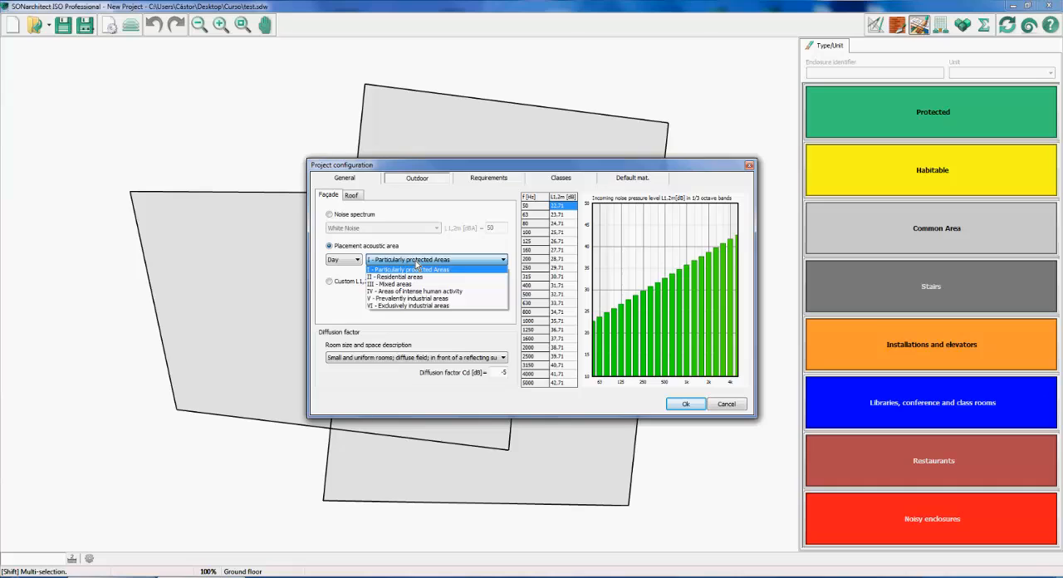
left_click(415, 270)
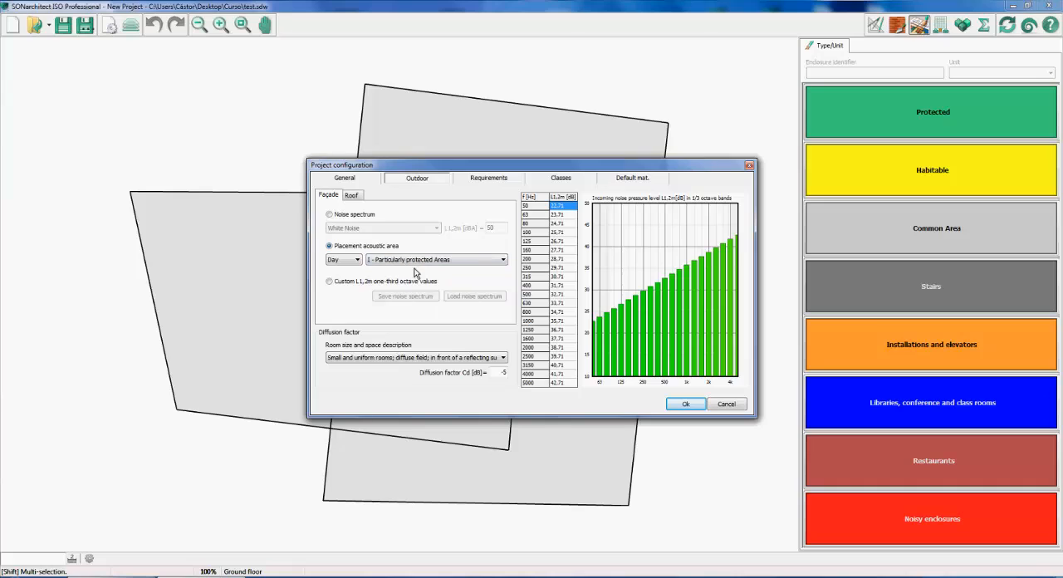
left_click(330, 282)
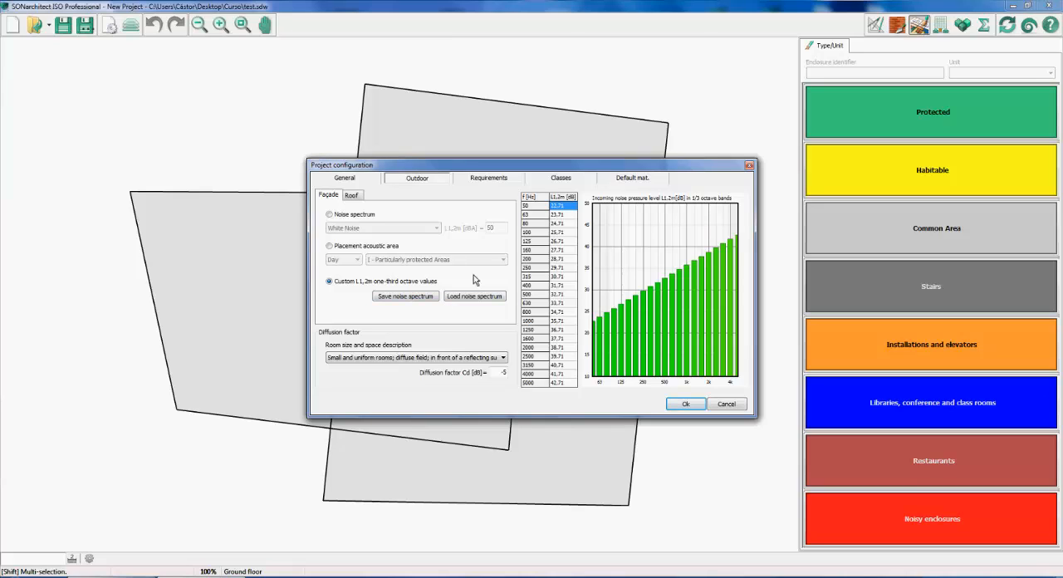
Add a room type to the project's acoustic requirements and name it My Room Type
left_click(479, 182)
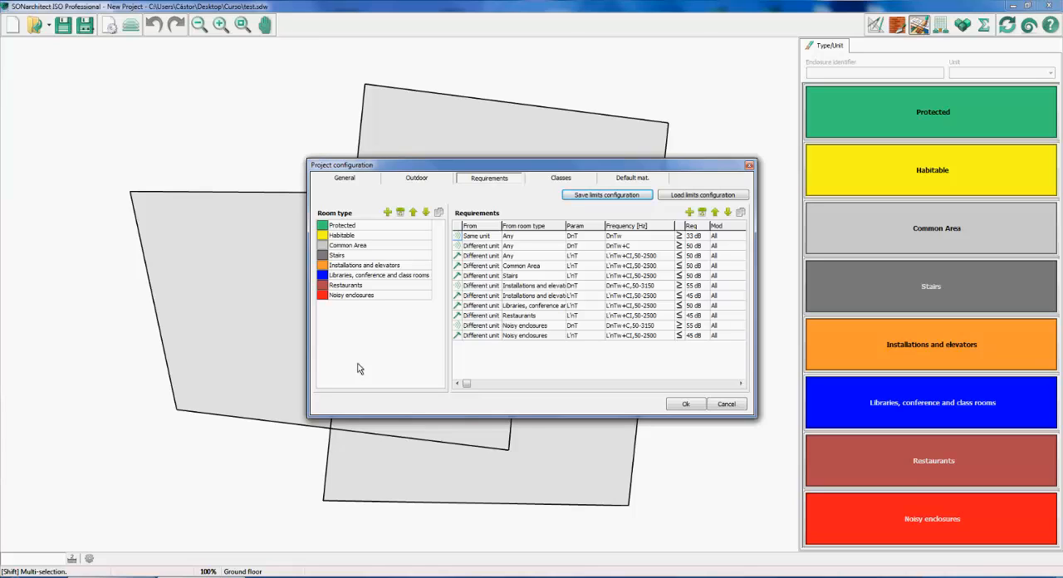
left_click(367, 226)
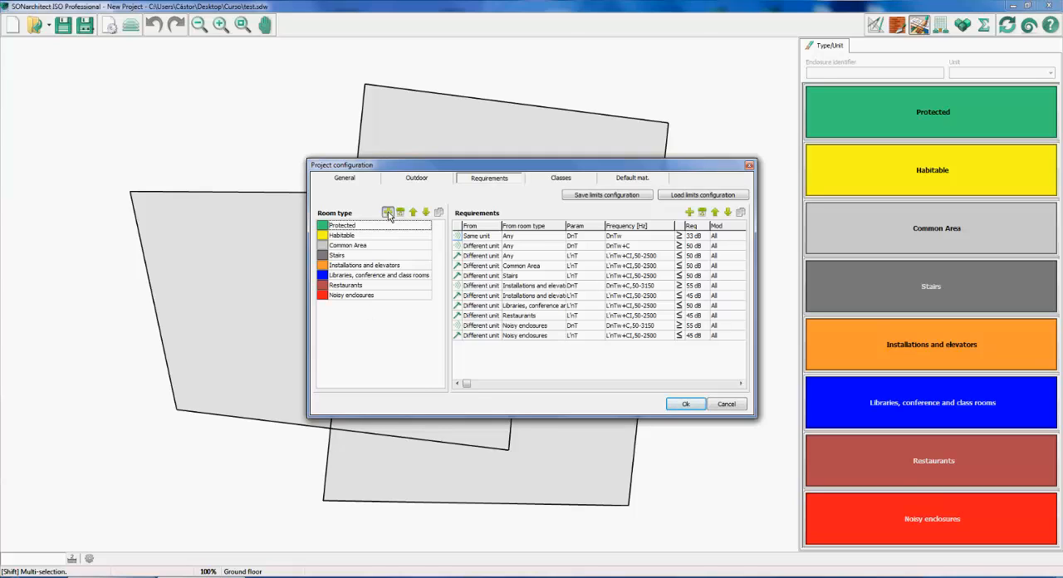
left_click(387, 212)
double_click(356, 227)
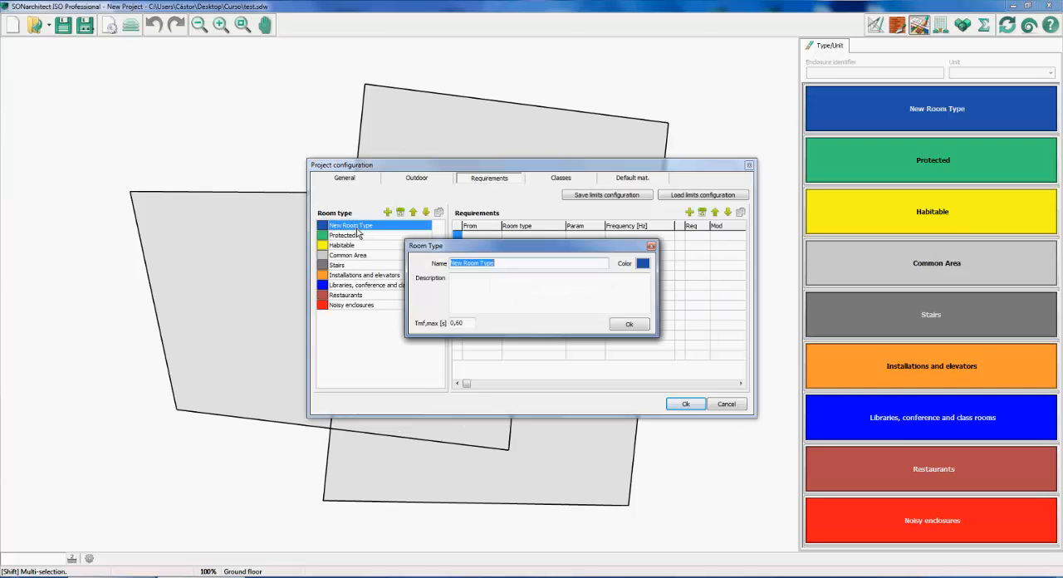
type("My Room Type")
Give My Room Type a teal colour and save the room type
left_click(643, 264)
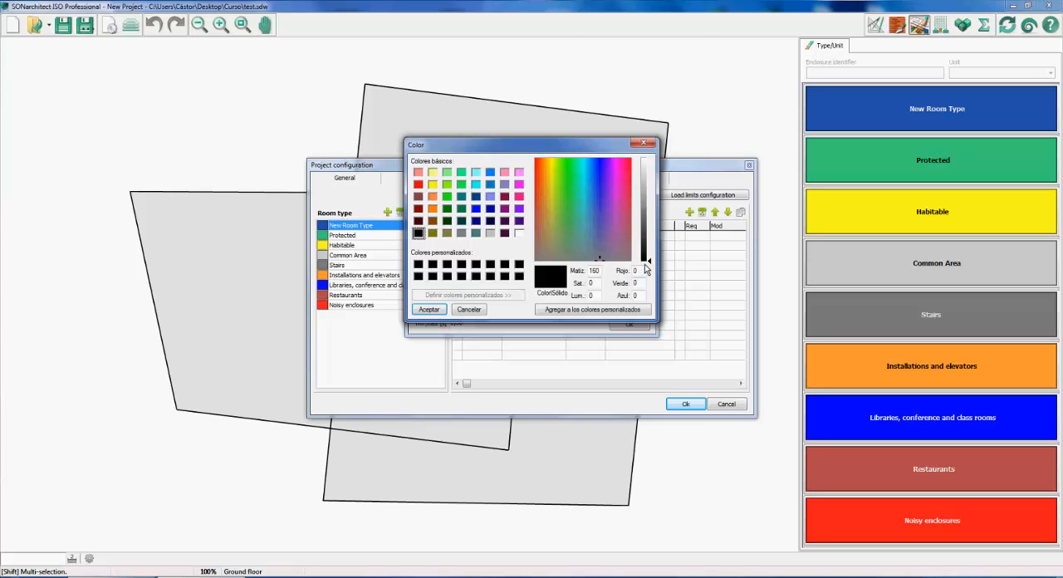
left_click(603, 218)
left_click(579, 201)
left_click(429, 310)
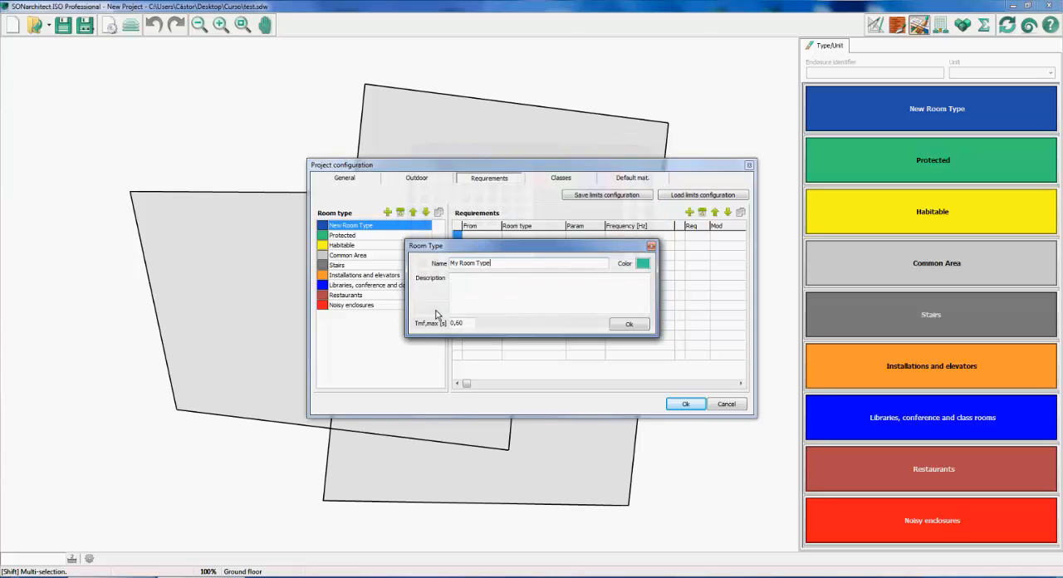
left_click(628, 324)
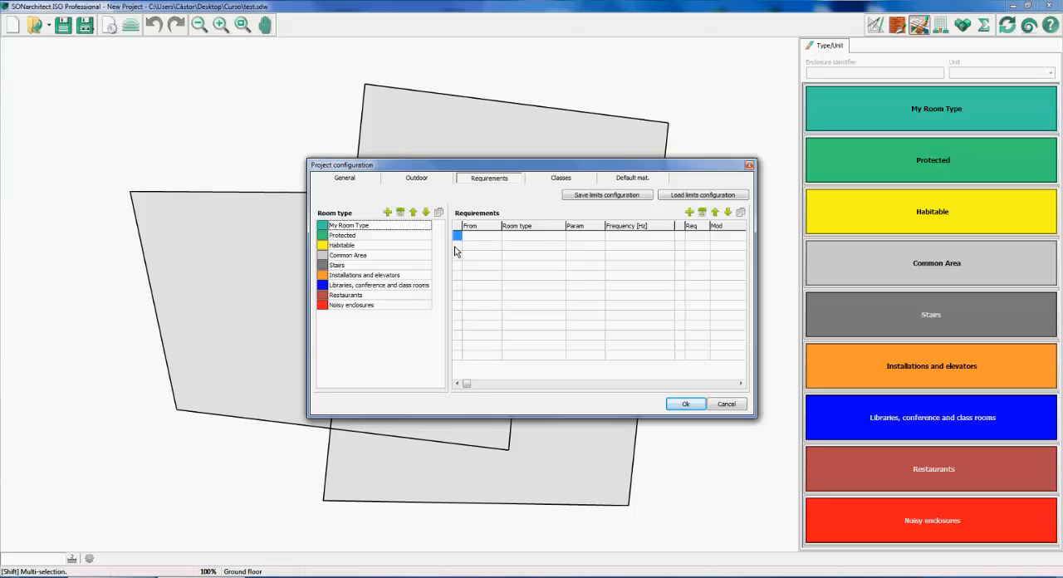
Add a requirement to My Room Type, go through the requirement types and choose Airborne sound insulation
left_click(689, 212)
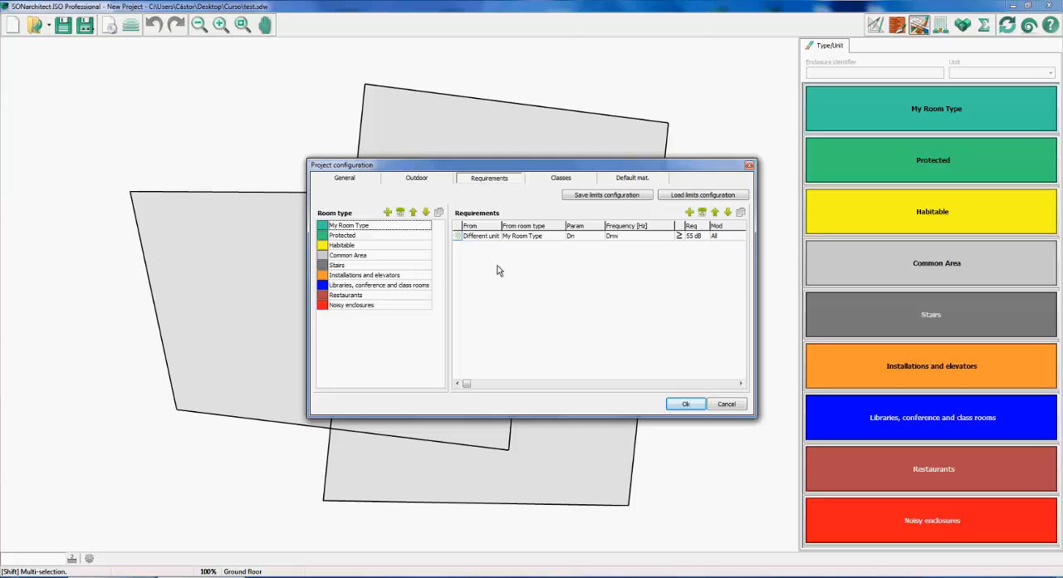
left_click(457, 240)
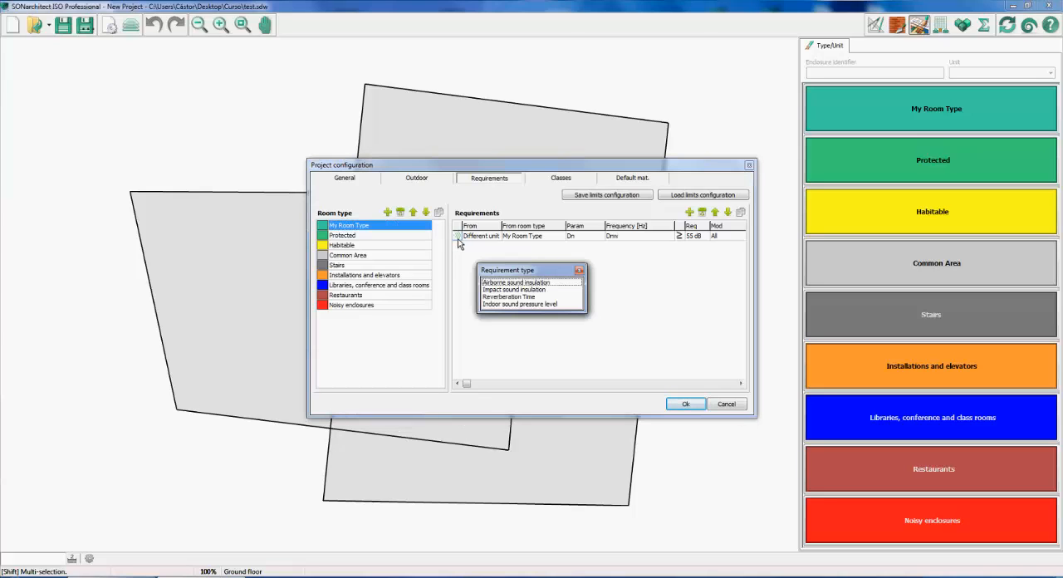
left_click(558, 289)
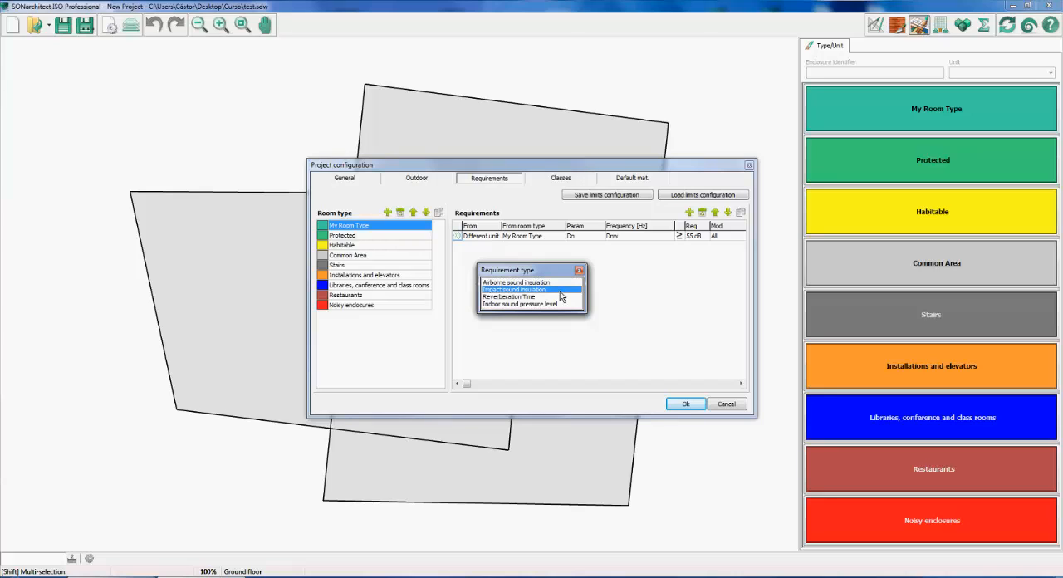
left_click(555, 297)
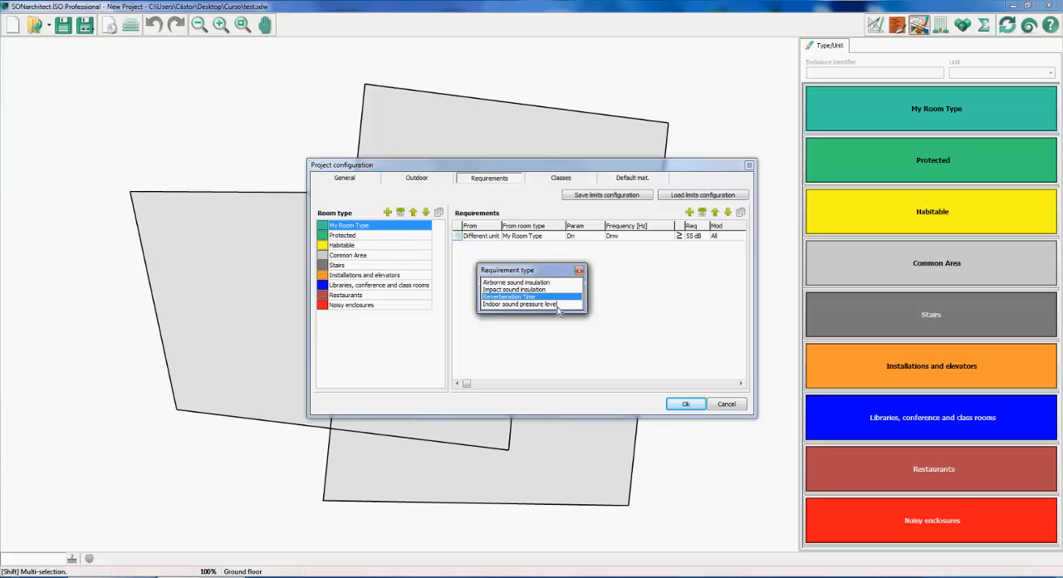
left_click(557, 306)
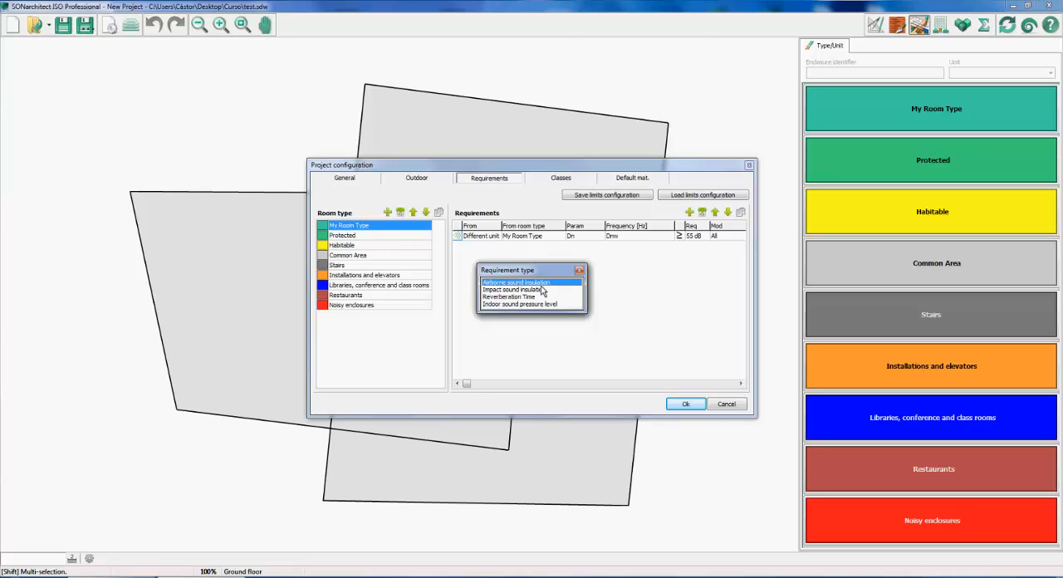
left_click(542, 286)
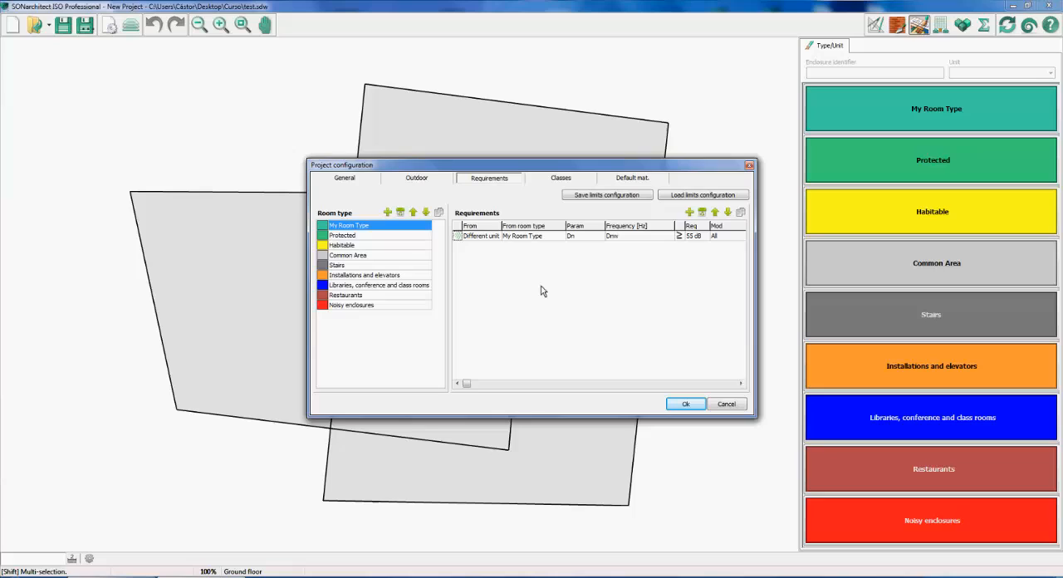
Set the origin of the airborne insulation requirement to Same unit
left_click(484, 240)
left_click(484, 237)
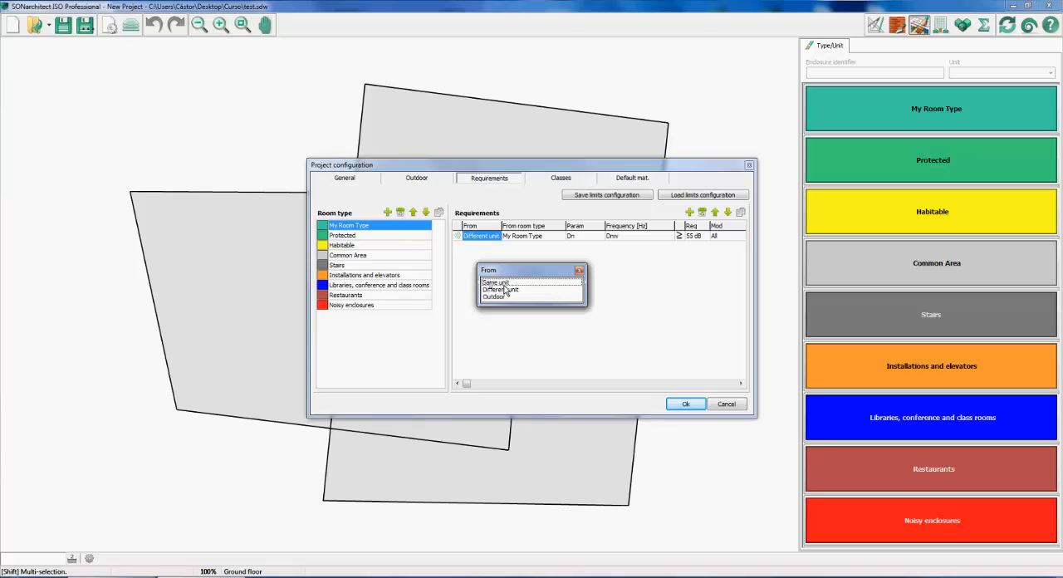
left_click(504, 289)
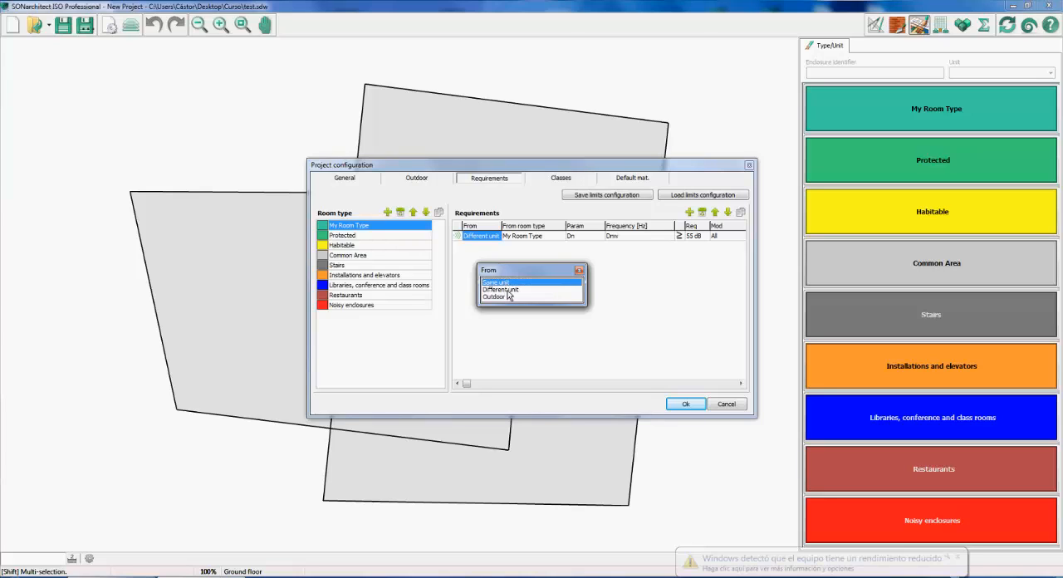
left_click(508, 297)
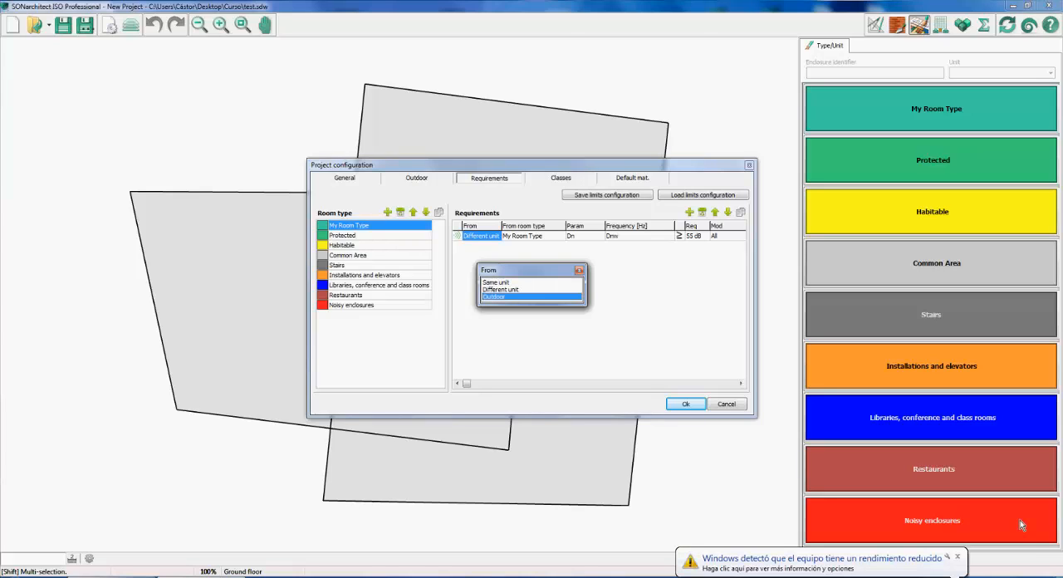
left_click(958, 556)
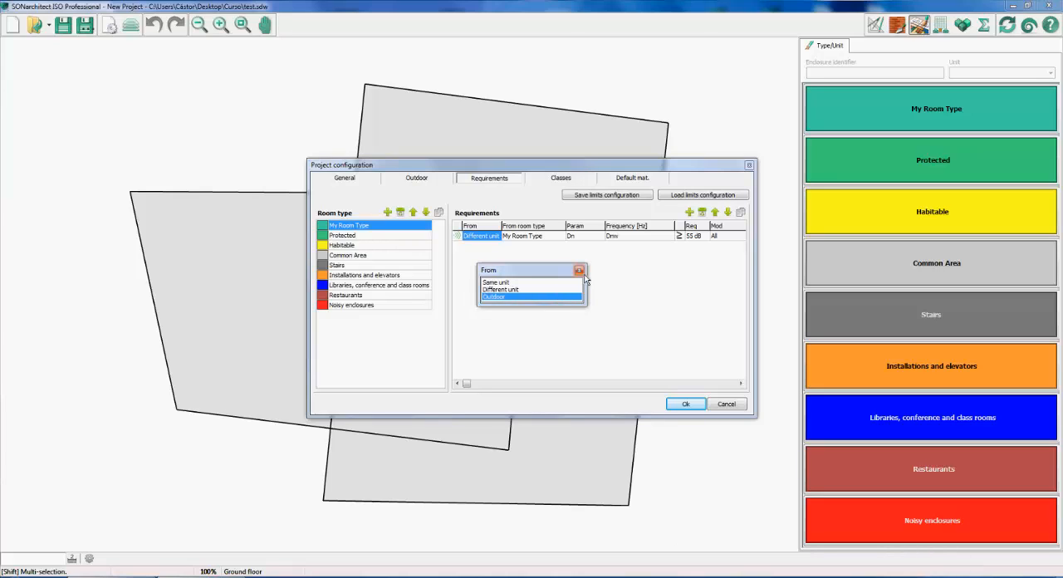
left_click(542, 283)
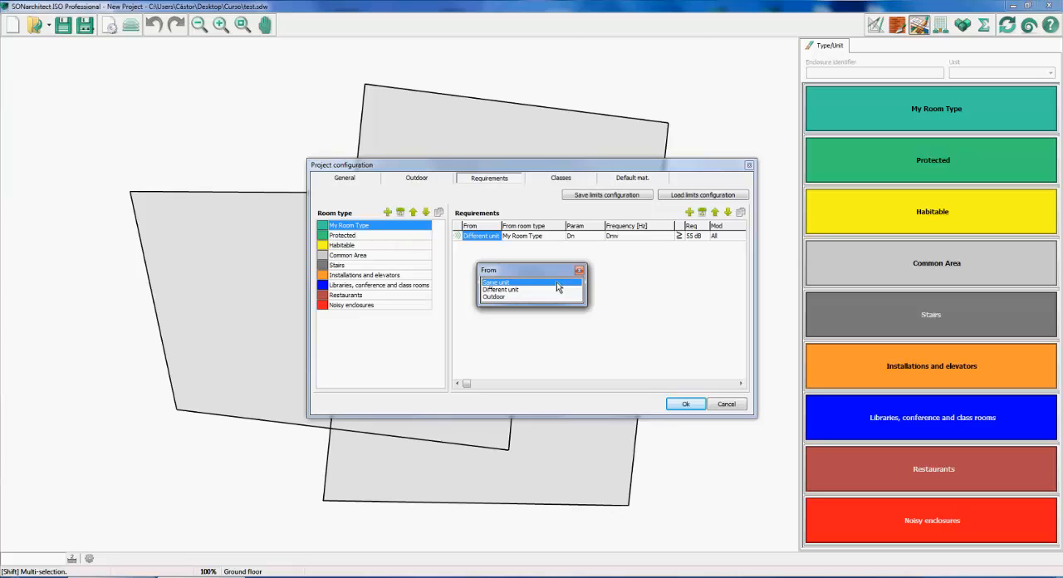
left_click(556, 283)
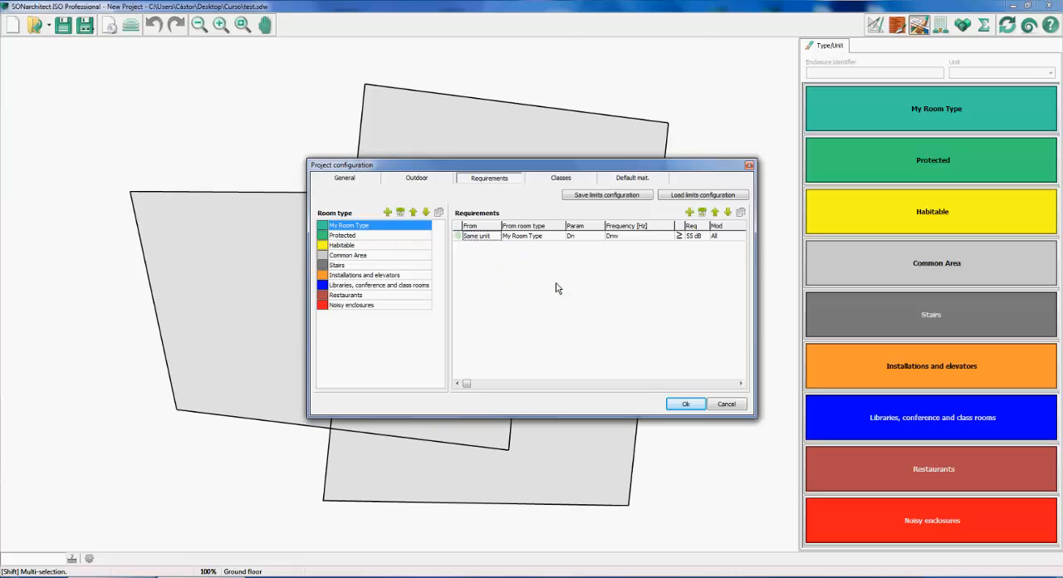
Set the requirement's source room type to Any
left_click(536, 239)
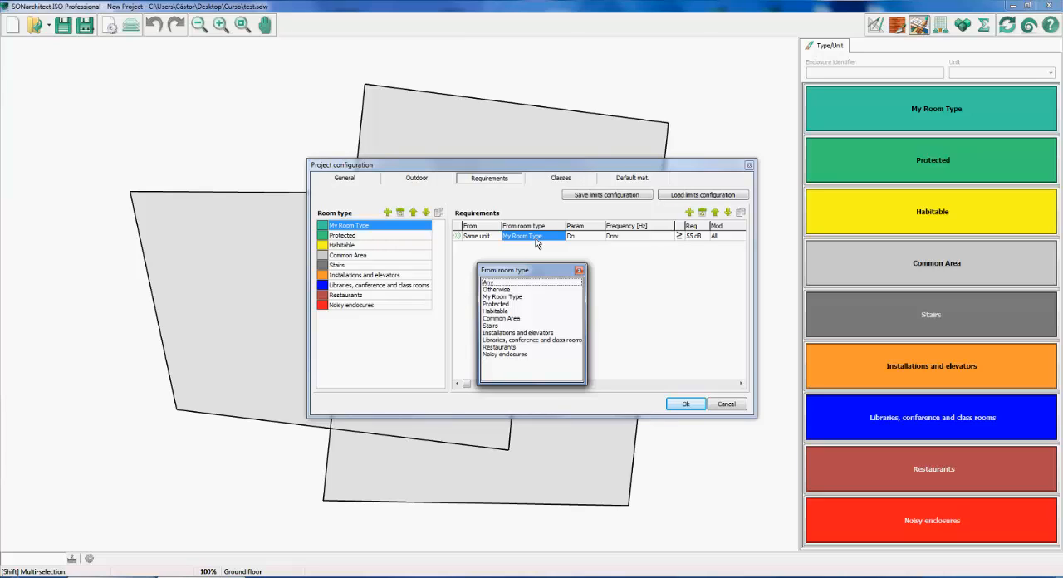
left_click(511, 325)
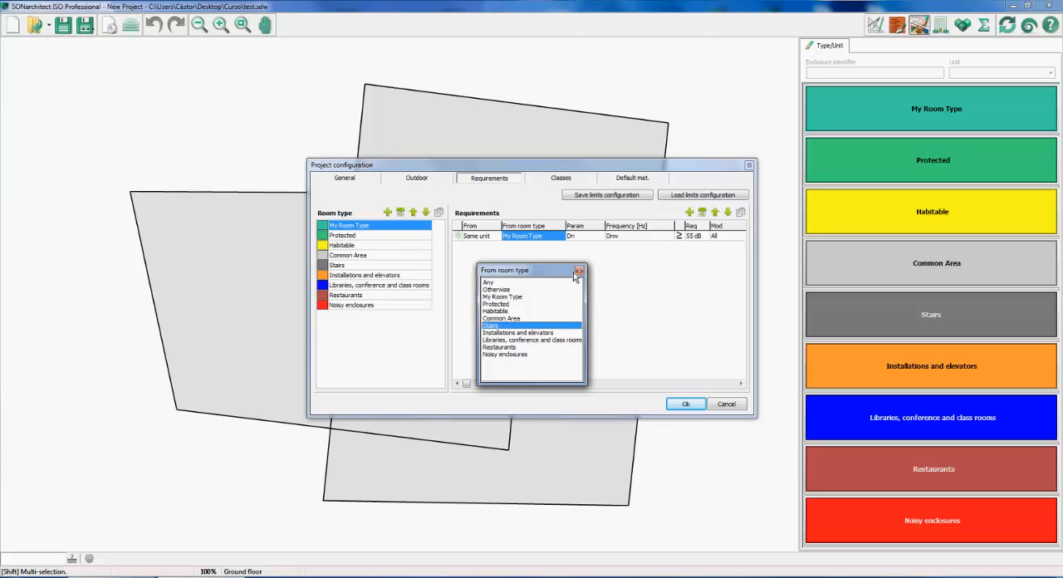
left_click(547, 284)
left_click(546, 284)
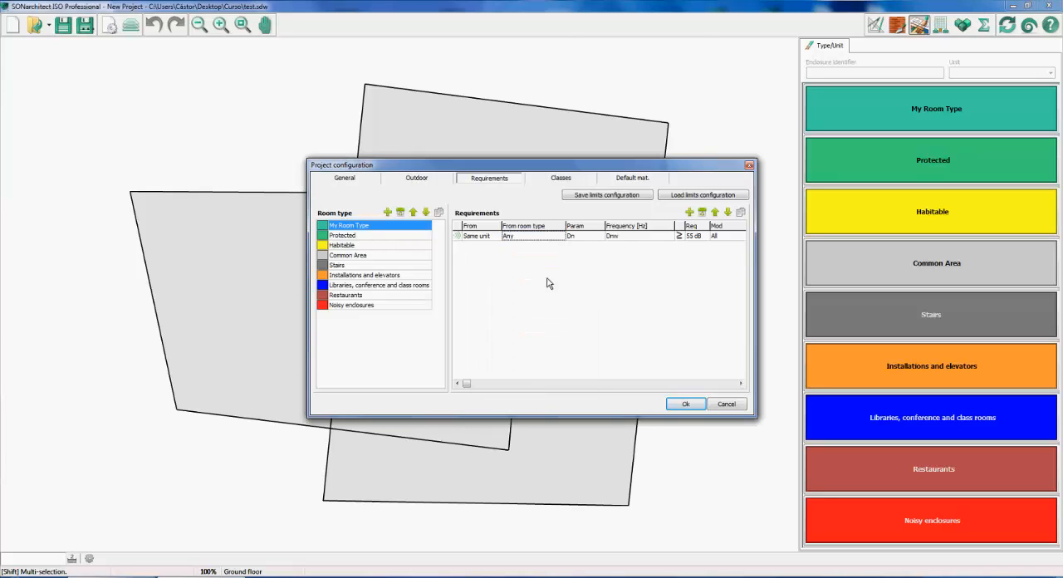
Examine the airborne sound insulation parameters and frequency evaluation options available for the requirement
left_click(582, 238)
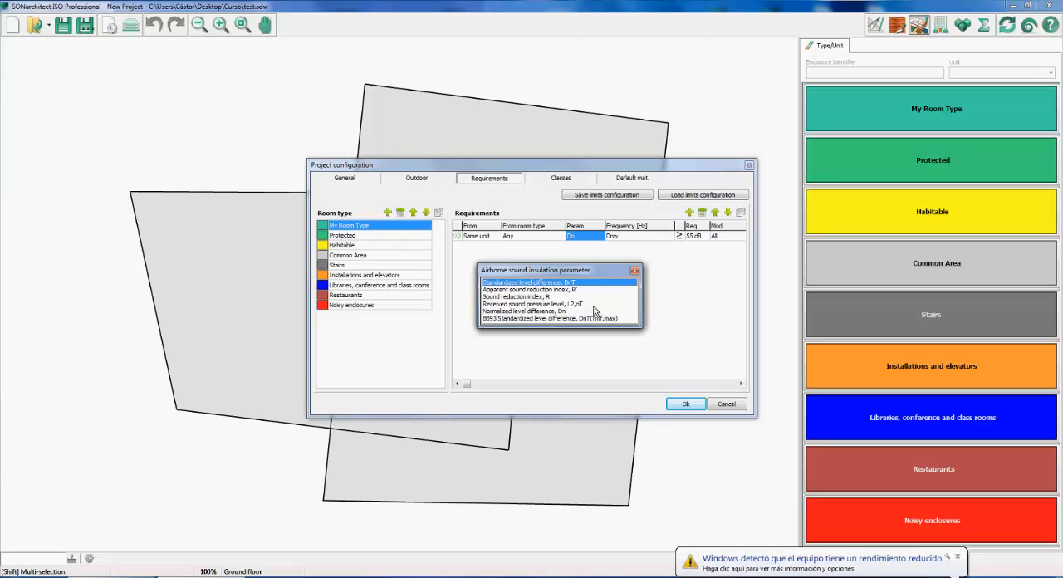
left_click(958, 557)
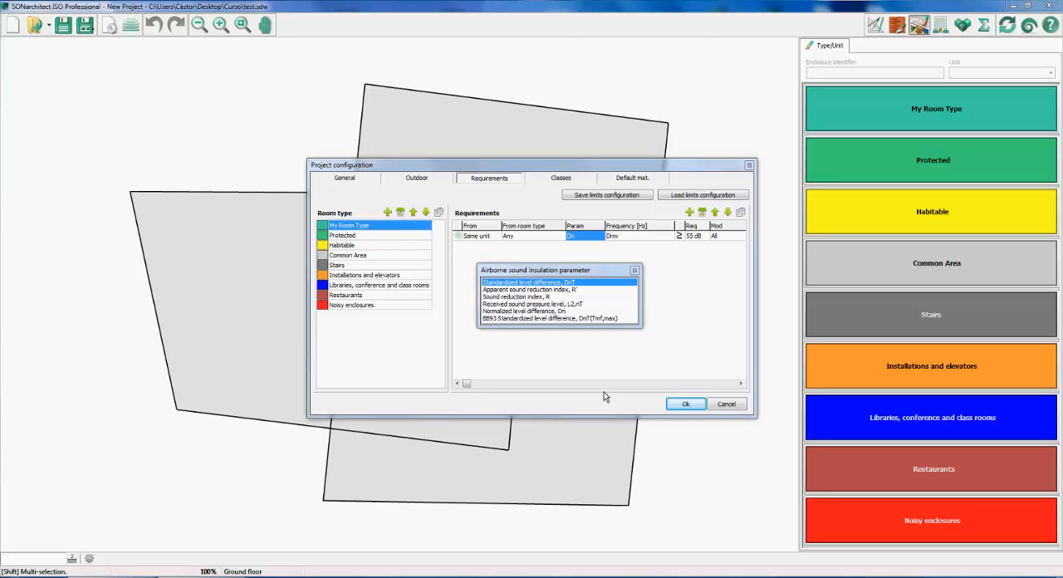
left_click(635, 271)
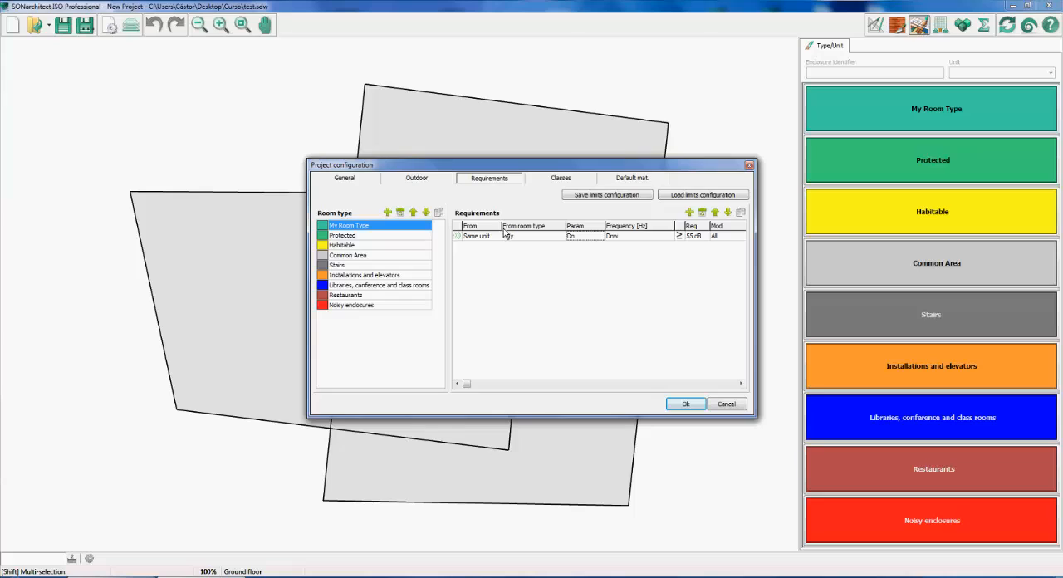
double_click(633, 237)
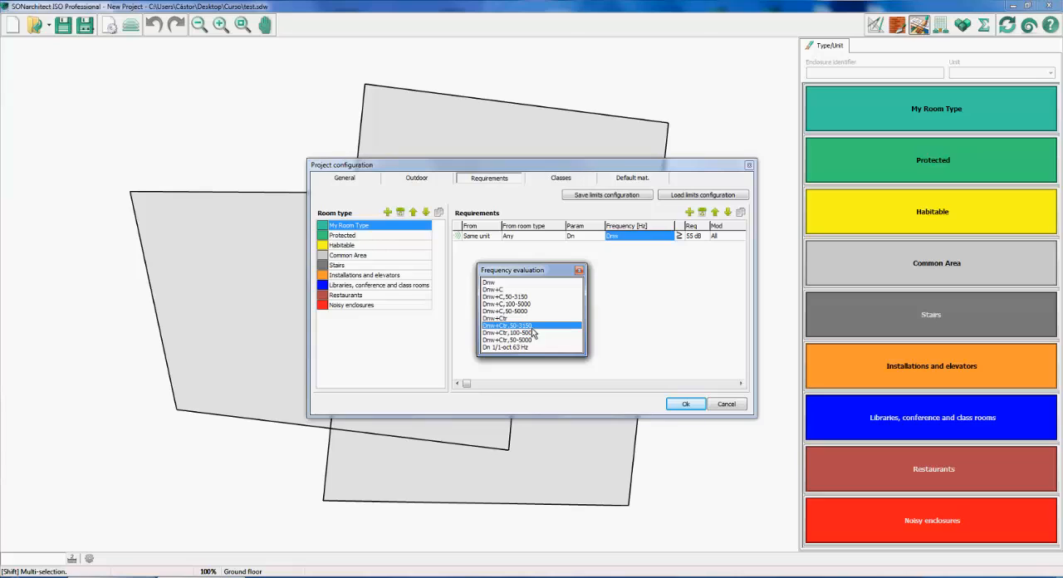
left_click(579, 271)
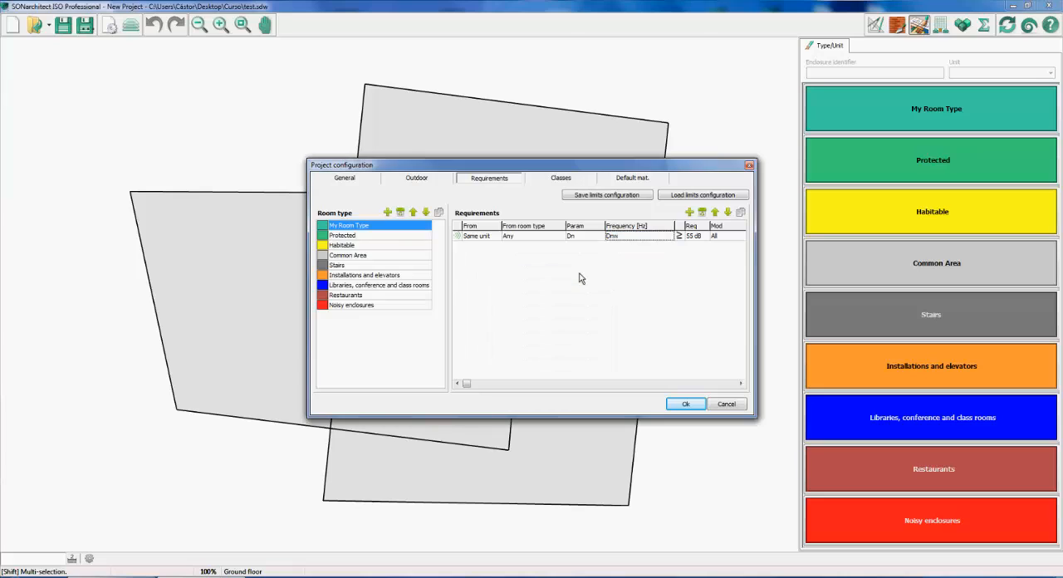
Inspect the requirement's limit value and its modifier options
double_click(699, 237)
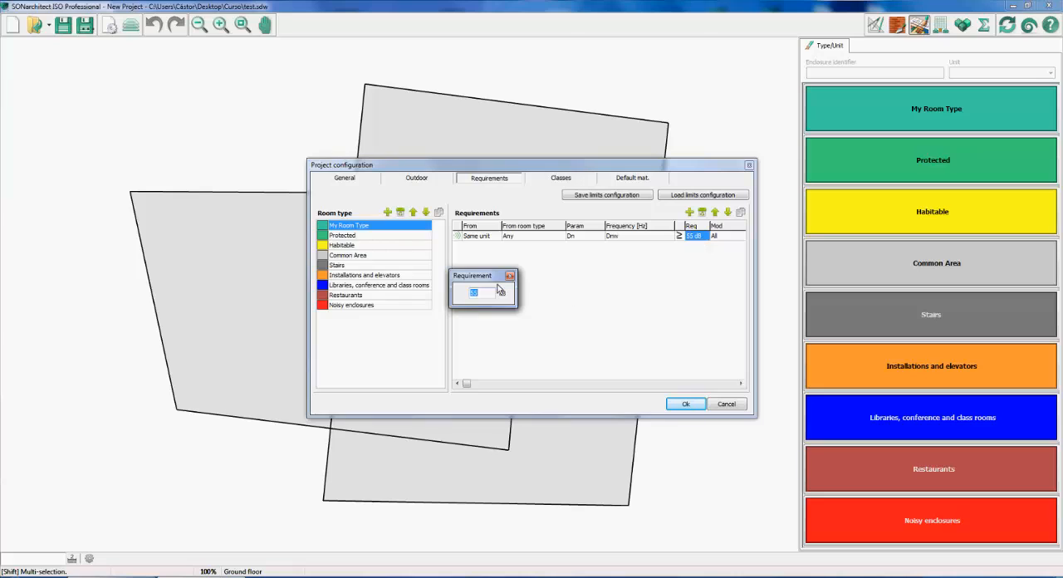
left_click(510, 276)
left_click(727, 238)
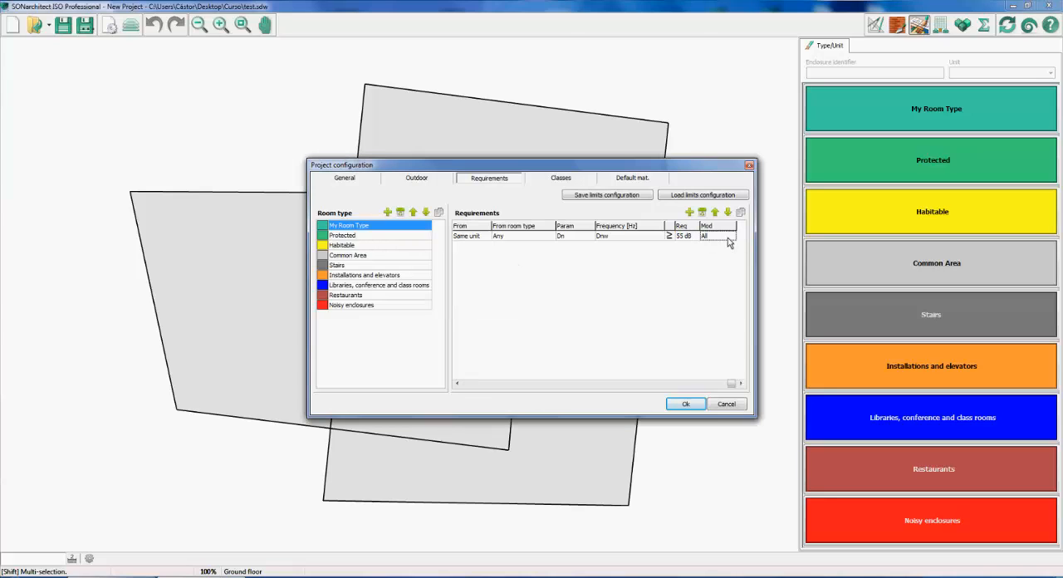
left_click(727, 239)
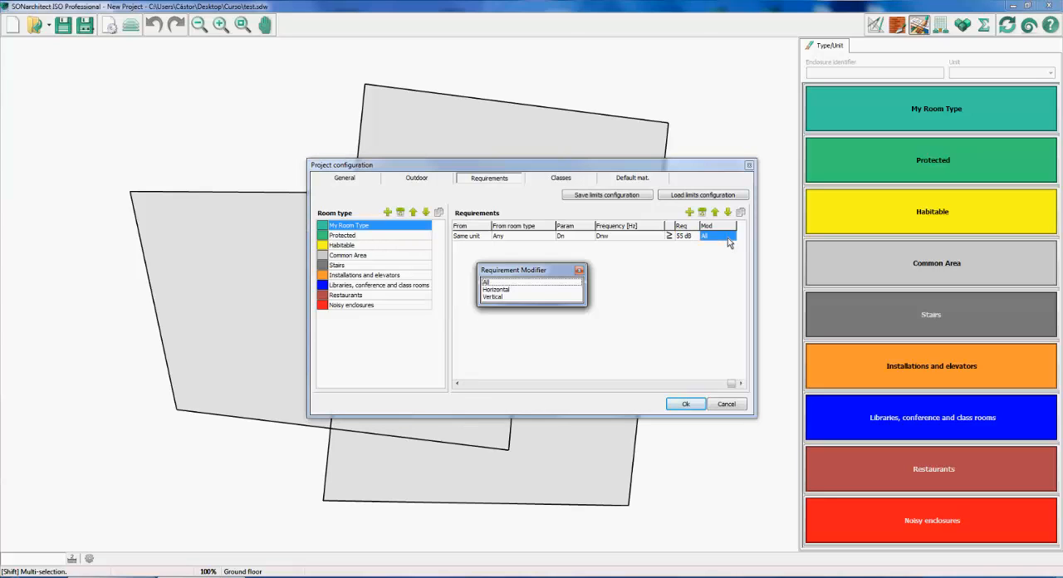
left_click(498, 282)
left_click(579, 270)
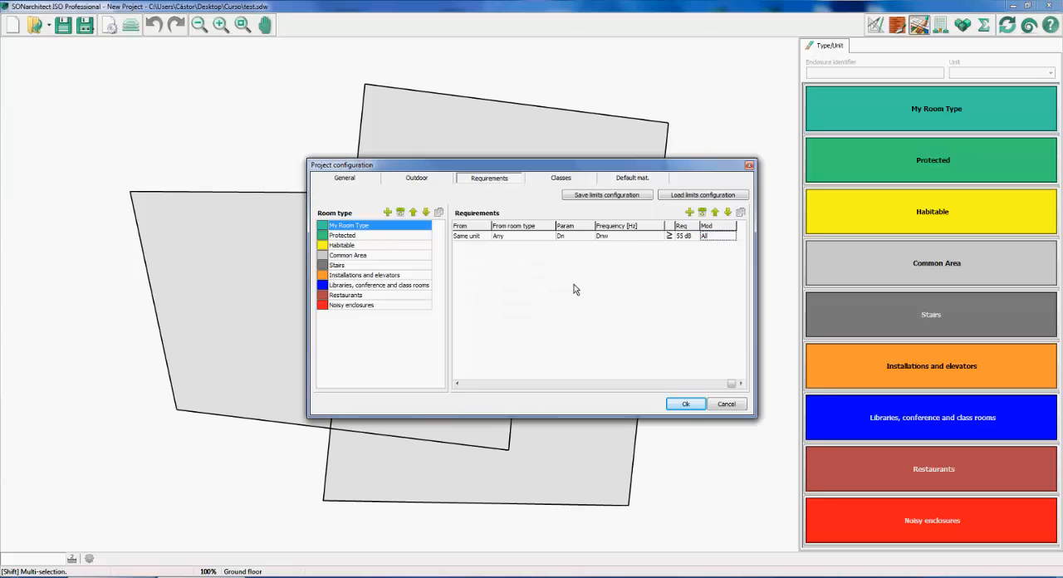
Examine the acoustic classification classes and the list of countries offered for them
left_click(555, 179)
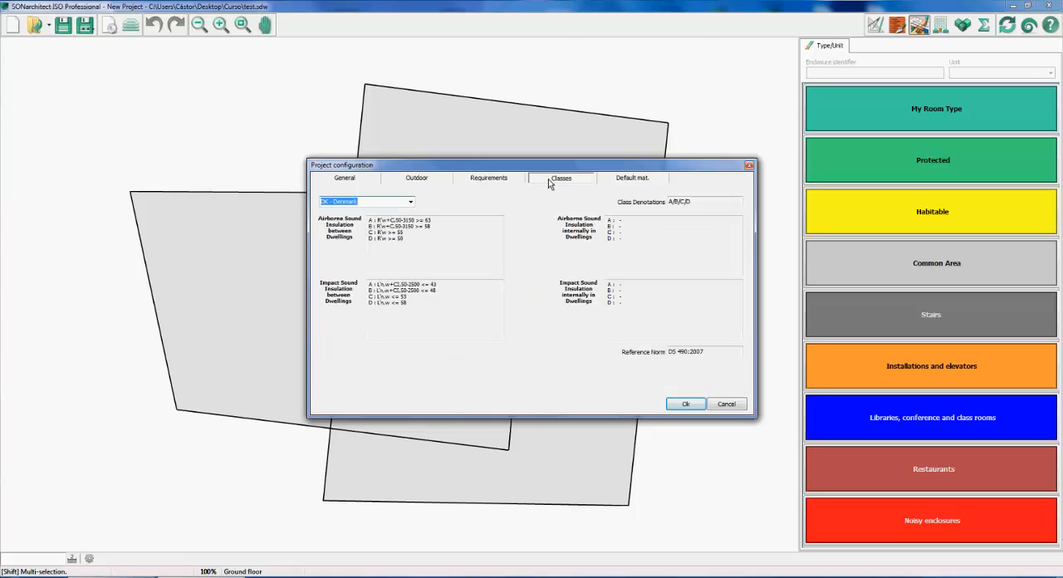
left_click(410, 202)
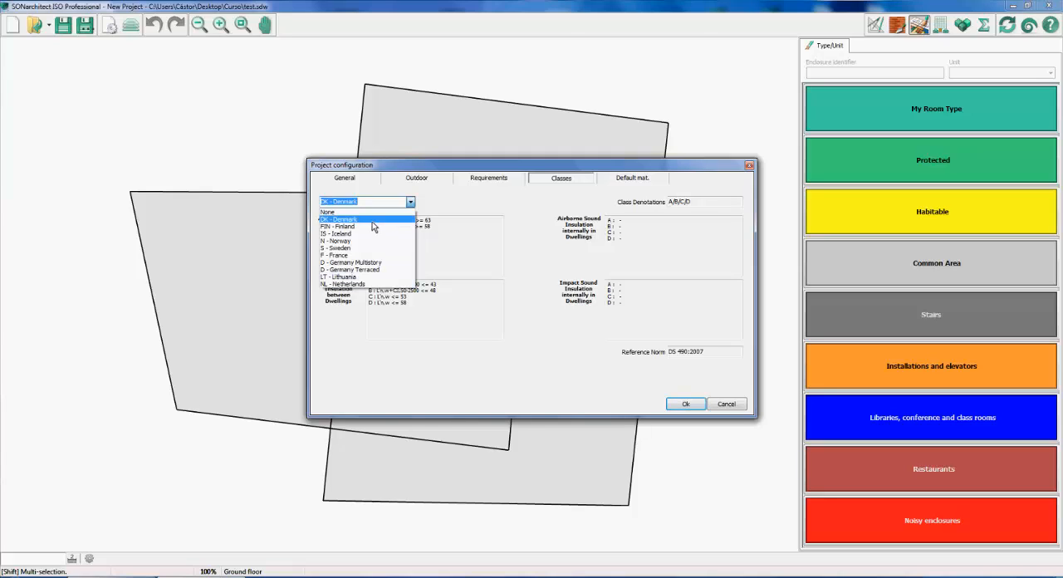
left_click(532, 244)
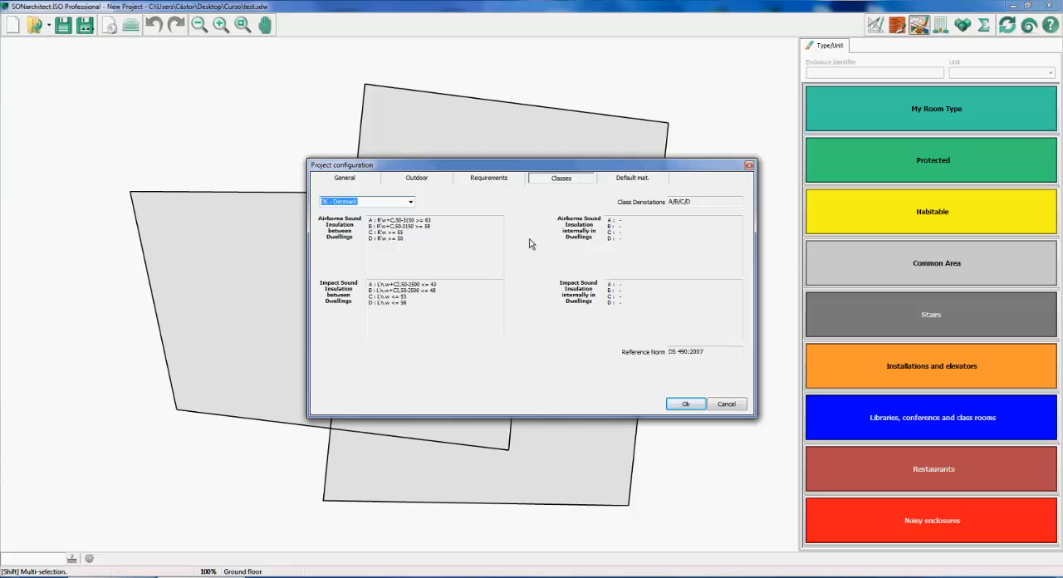
Look through the slab and wall catalogs in the default material settings, and cancel out of the project configuration
left_click(648, 185)
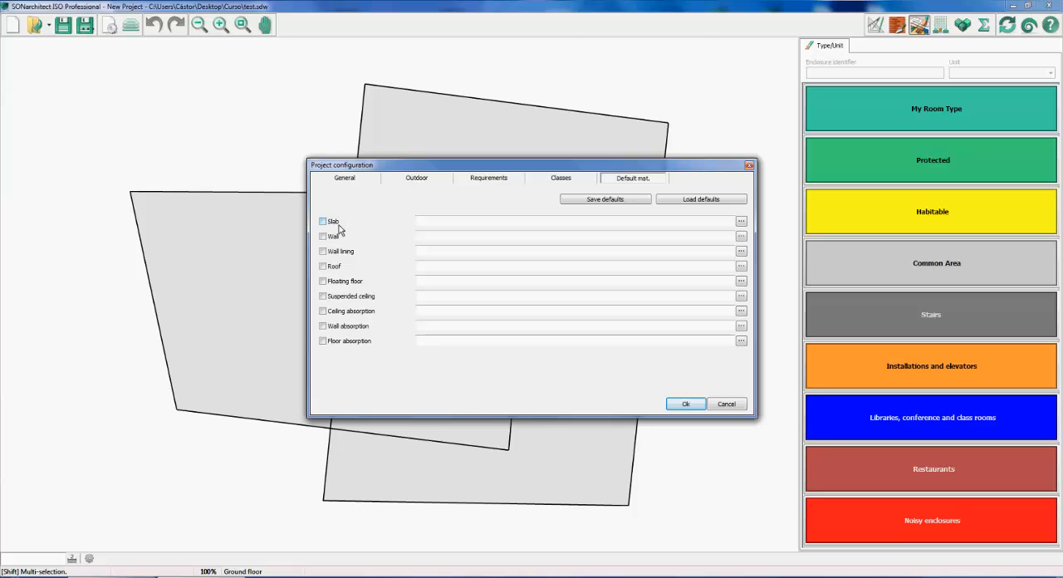
left_click(741, 221)
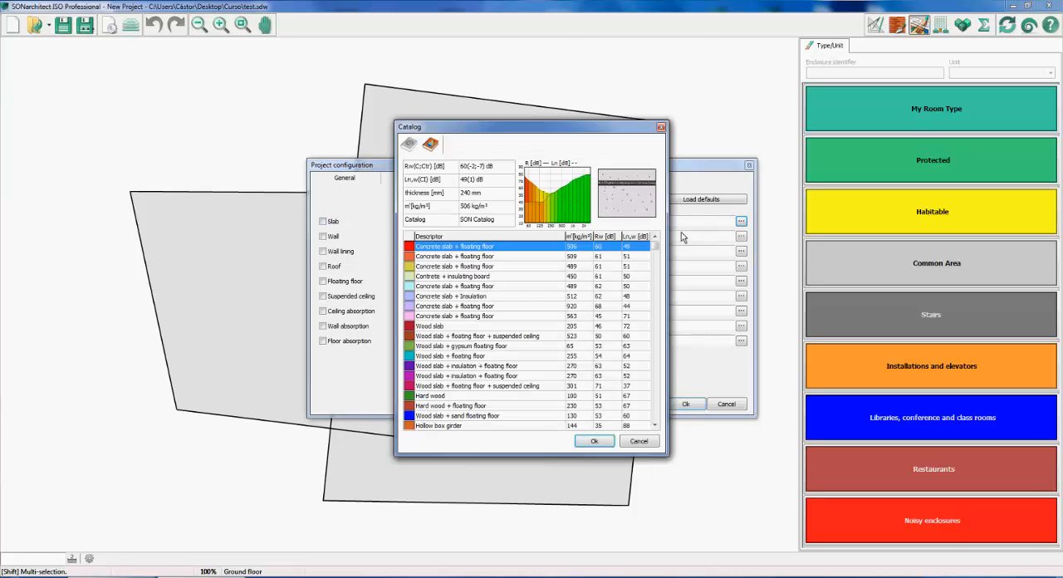
left_click(604, 326)
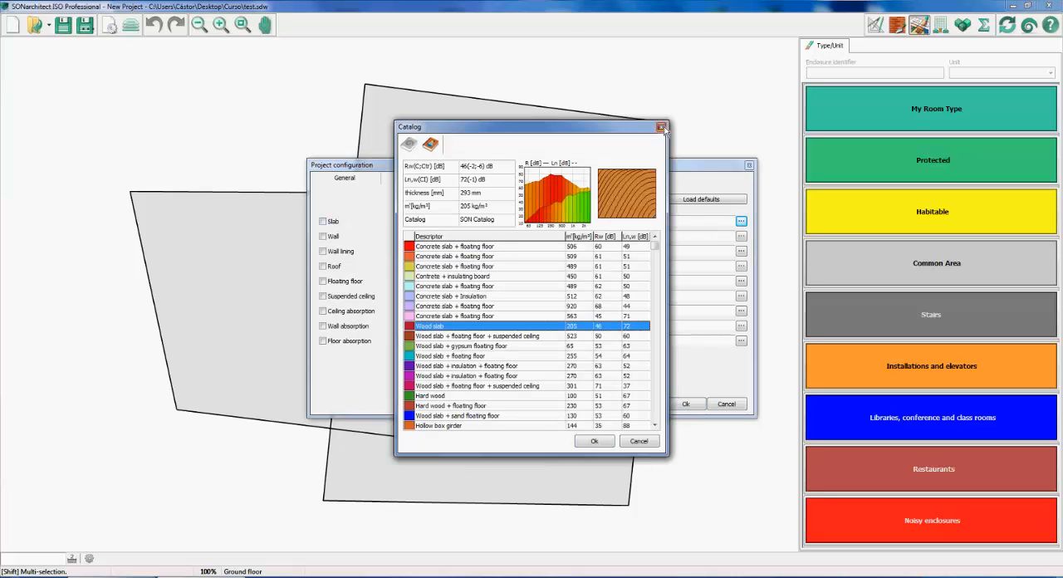
left_click(661, 127)
left_click(740, 236)
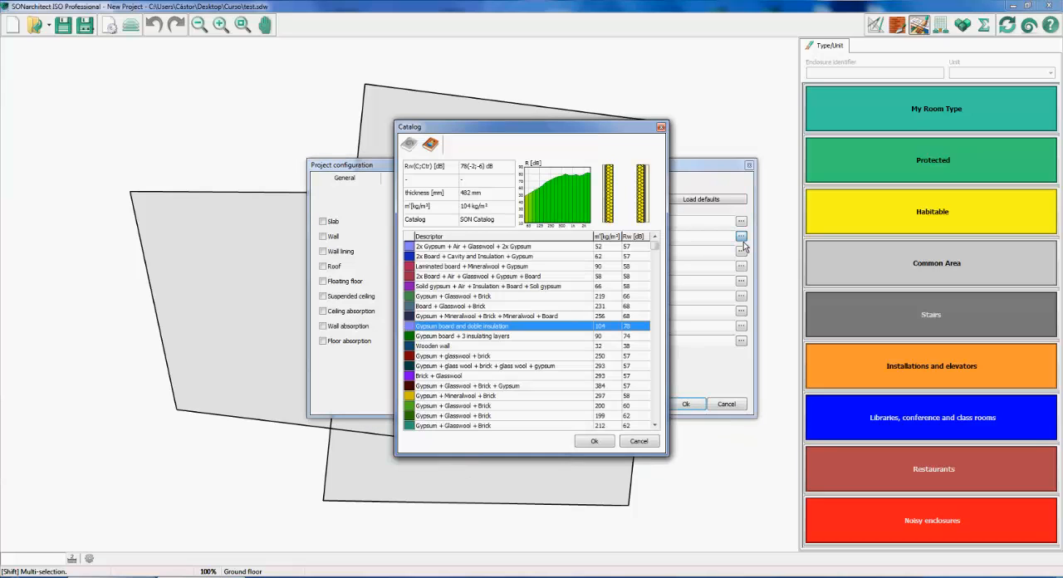
left_click(661, 127)
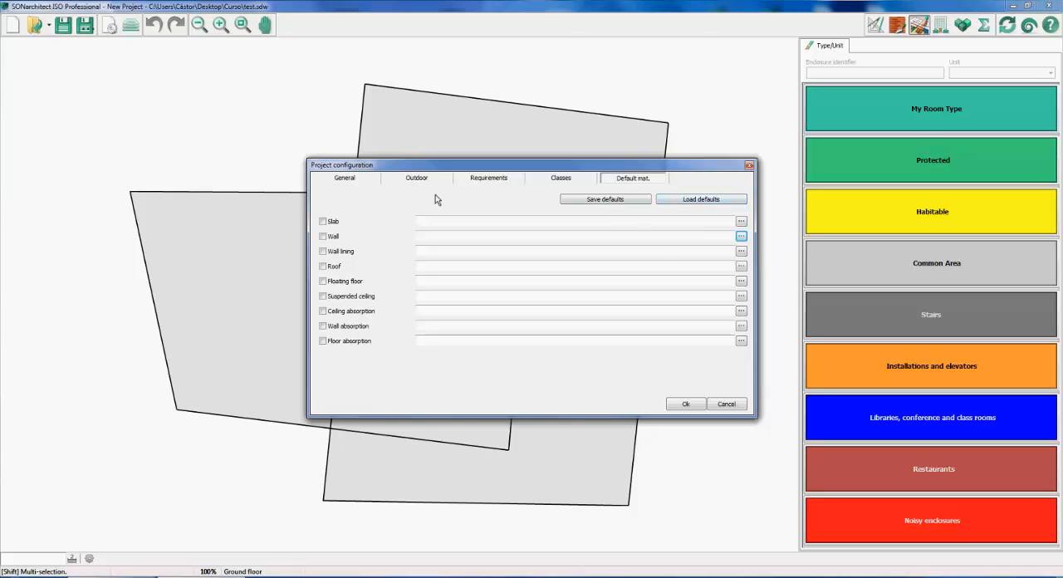
left_click(722, 406)
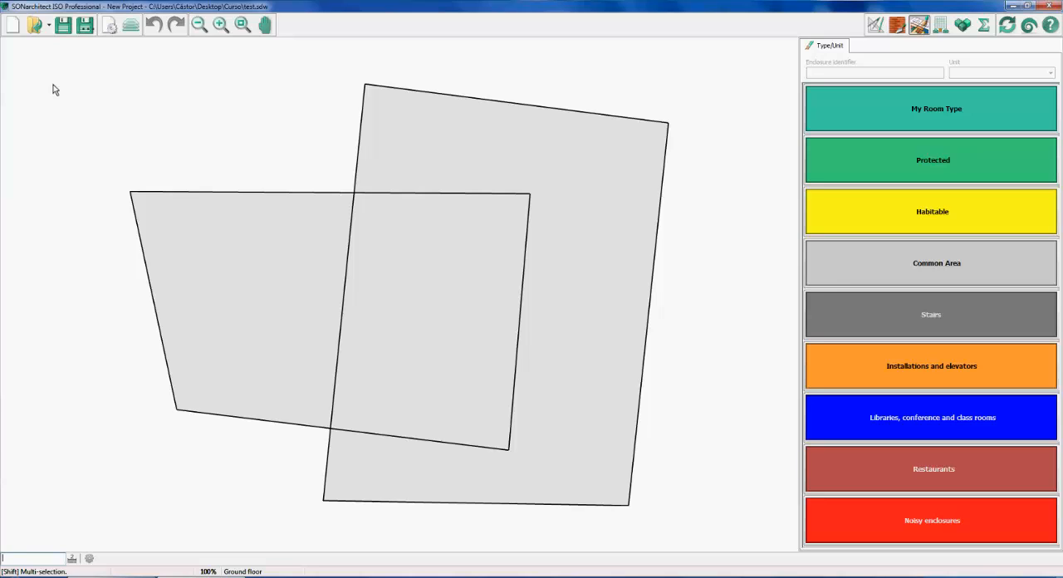
Start a new project, saving the changes to the current one
left_click(14, 30)
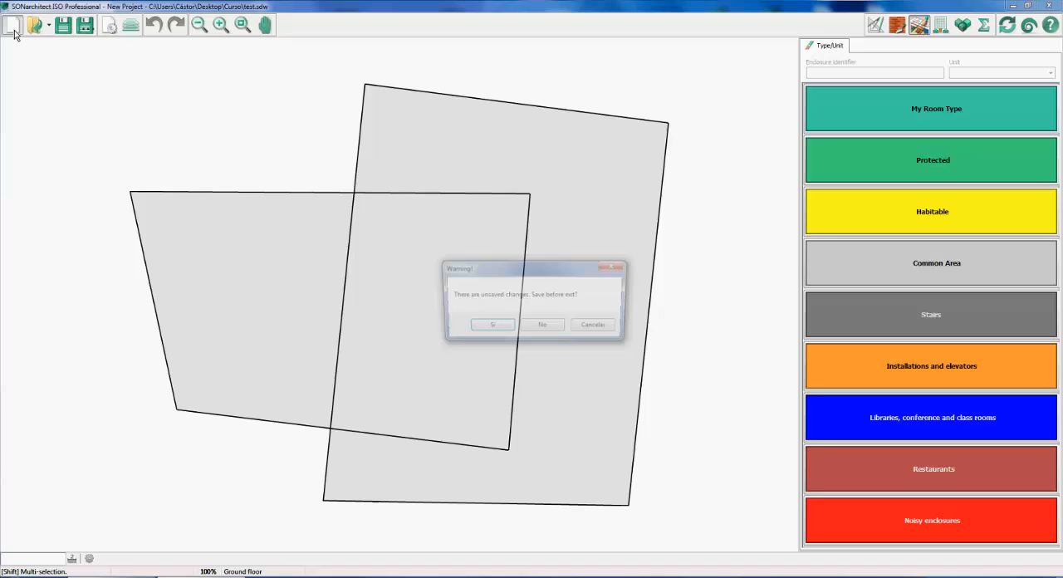
left_click(487, 329)
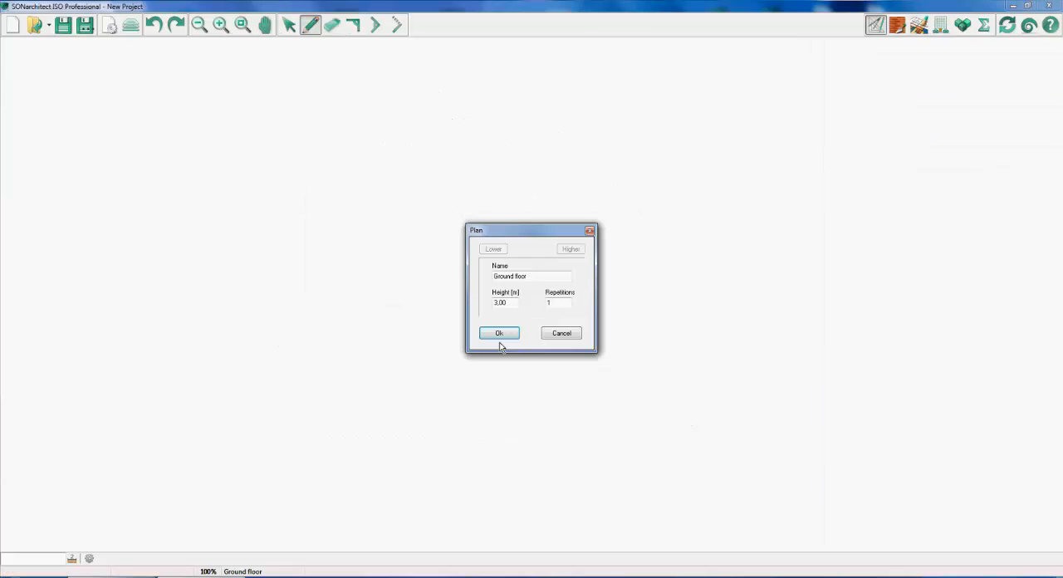
Accept the Ground floor plan with 3.00 m height and 1 repetition, and save the project as test.sdw, replacing the existing file
left_click(499, 335)
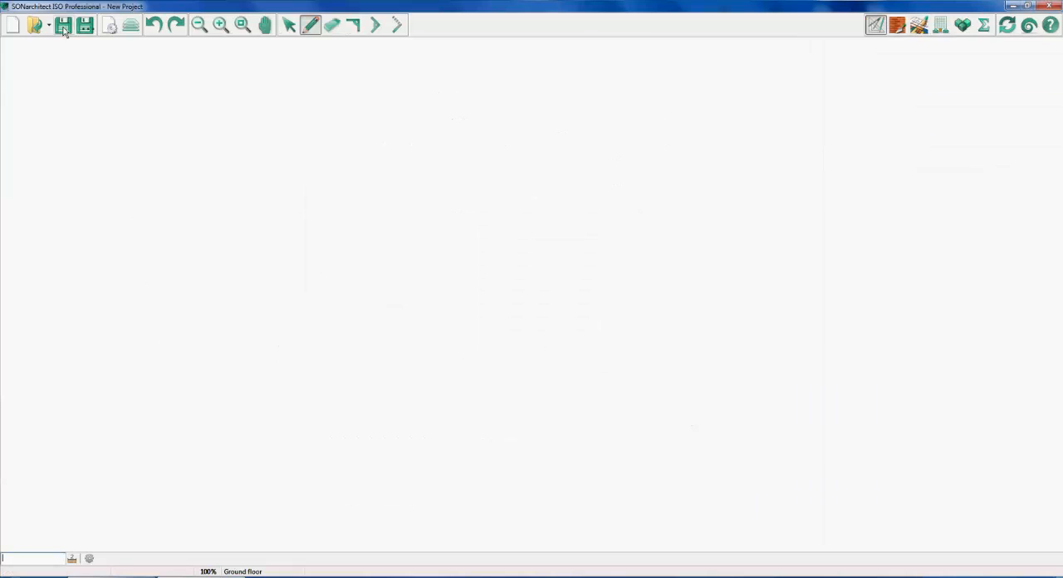
left_click(63, 26)
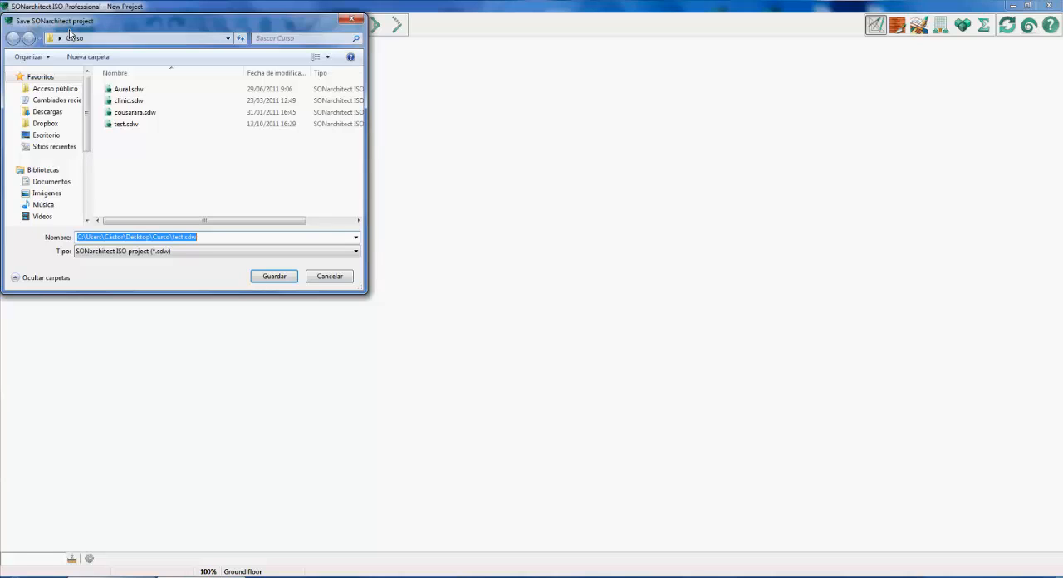
key("Return")
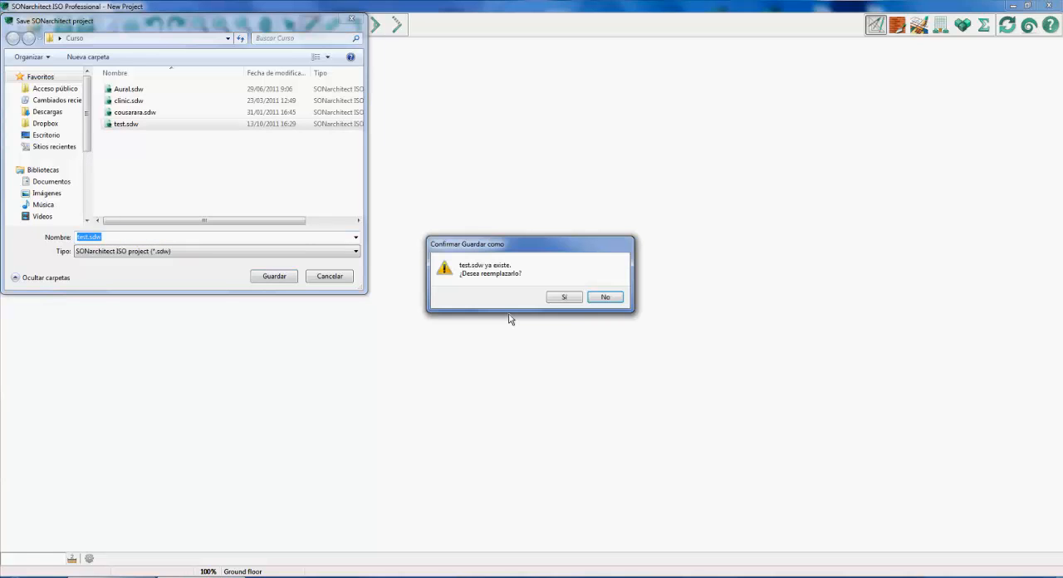
left_click(564, 297)
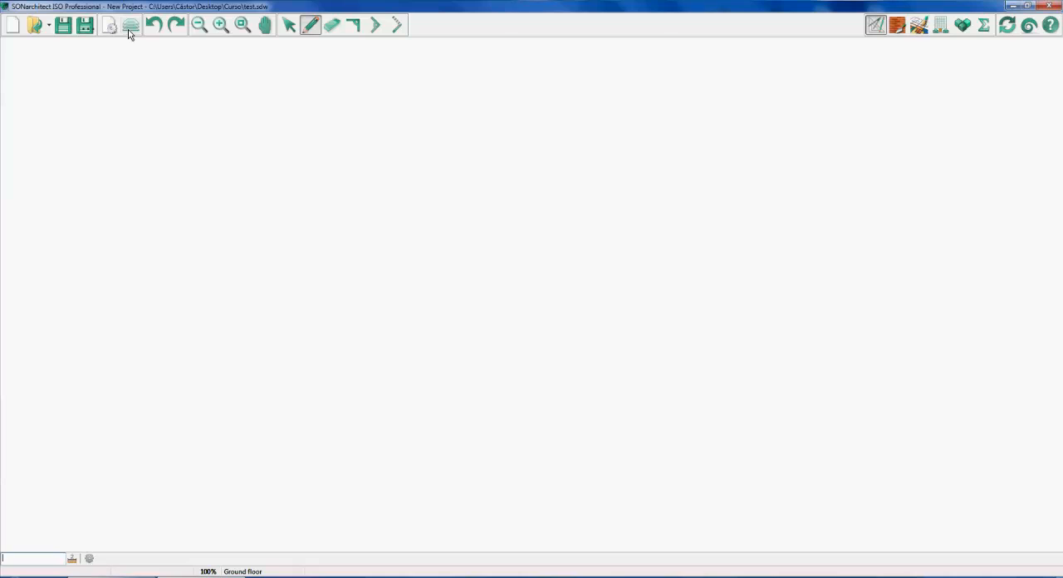
Import planta_baixa.dxf as a tracing plan for the ground floor, with all layers, unitless units and 1:1 scale
left_click(130, 26)
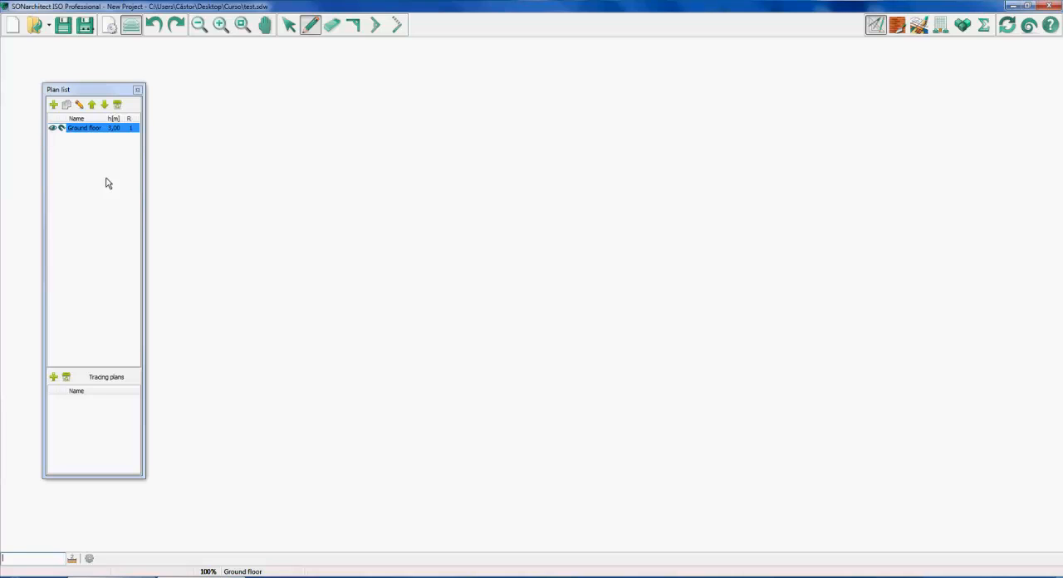
left_click(53, 378)
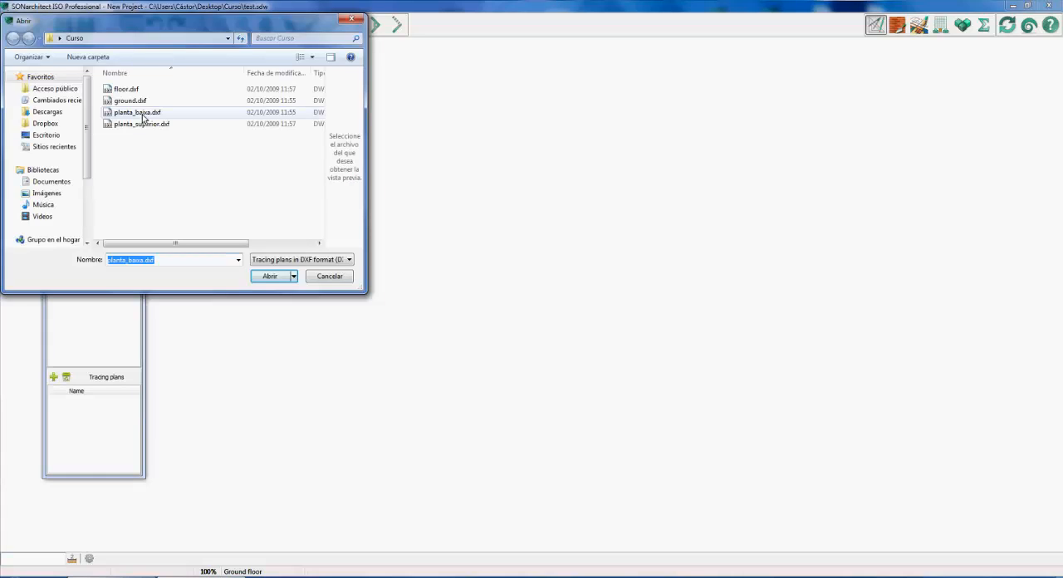
left_click(266, 277)
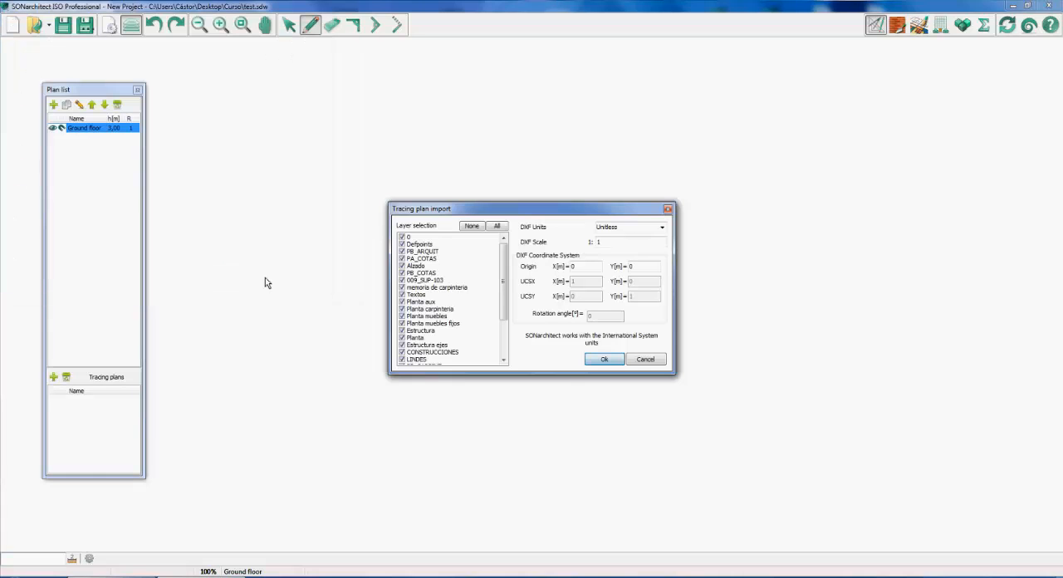
left_click_drag(502, 285, 507, 255)
left_click(598, 363)
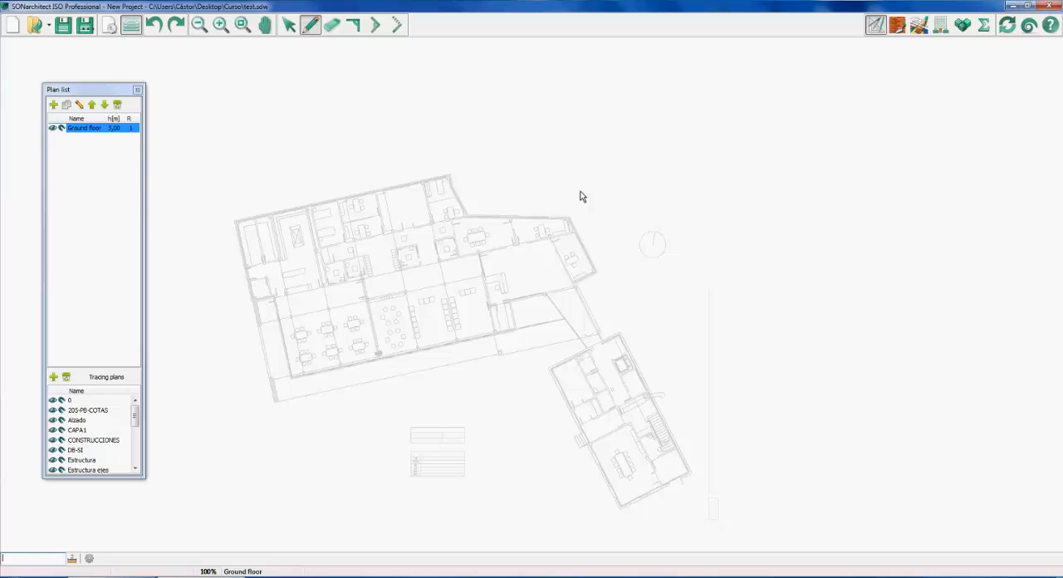
scroll(240, 222, "up", 1)
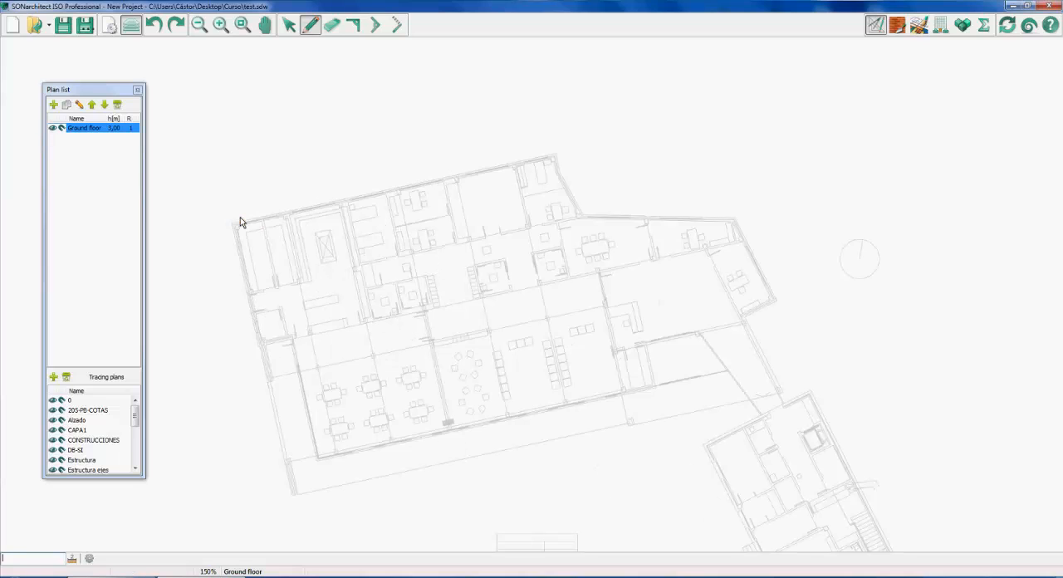
scroll(240, 222, "up", 2)
left_click(226, 226)
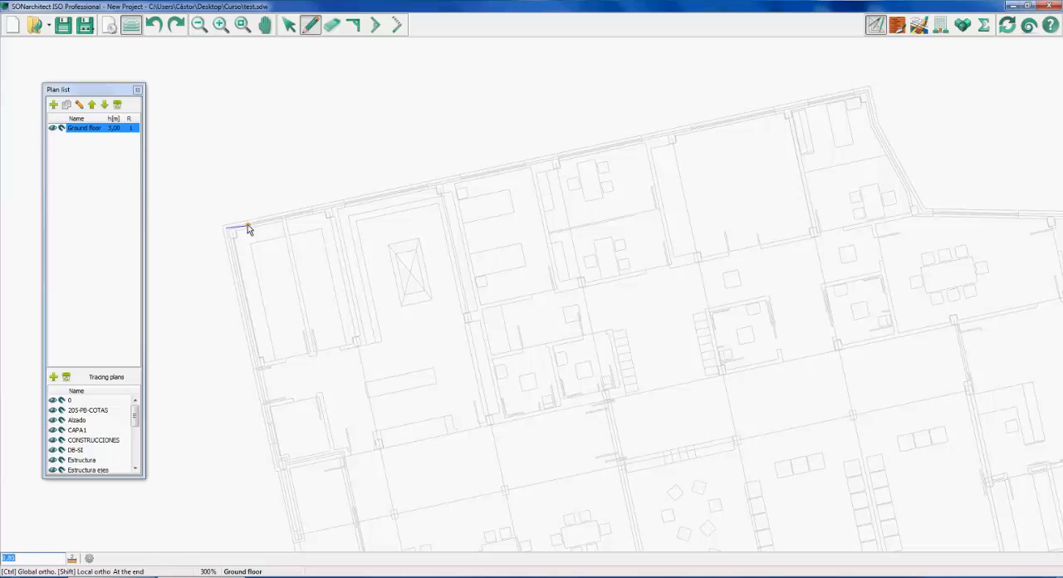
left_click(248, 225)
left_click(242, 194)
left_click(275, 183)
left_click(284, 218)
left_click(248, 225)
key("Right")
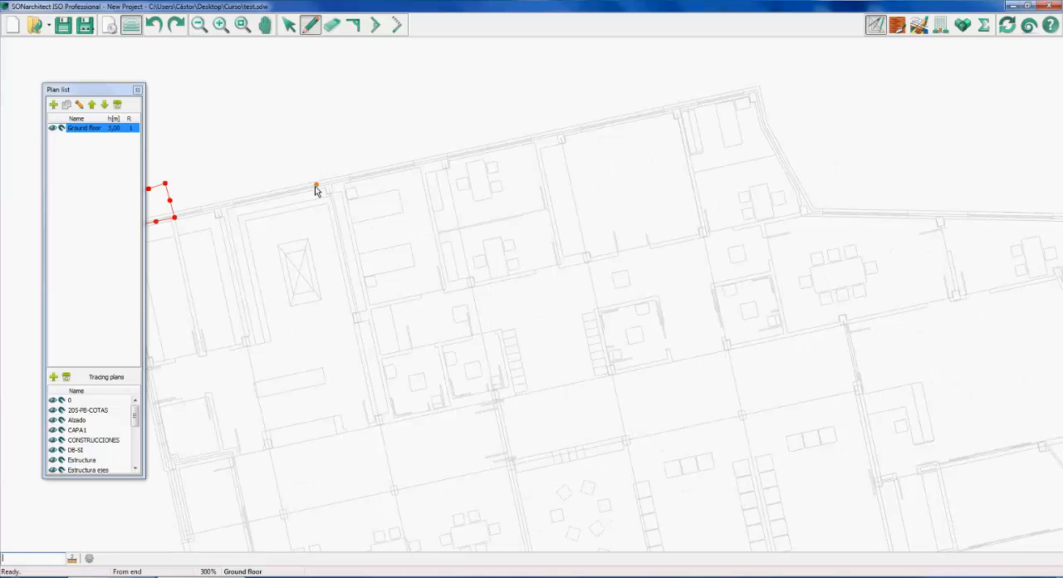
Close the plan list and trace the main building's upper outer walls, from its far-left corner around to its rightmost corner
scroll(315, 187, "up", 1)
left_click(138, 90)
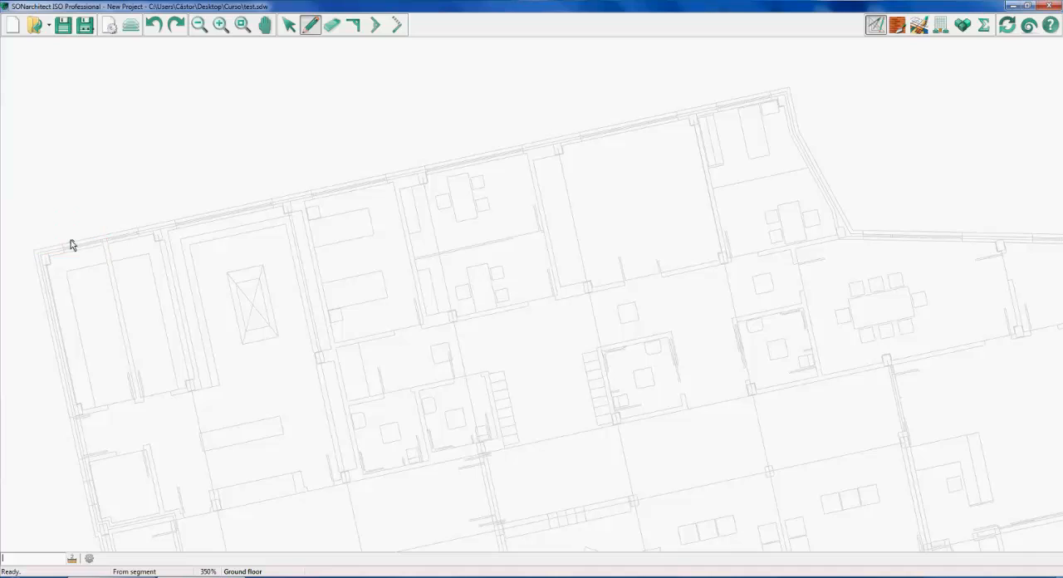
left_click(37, 251)
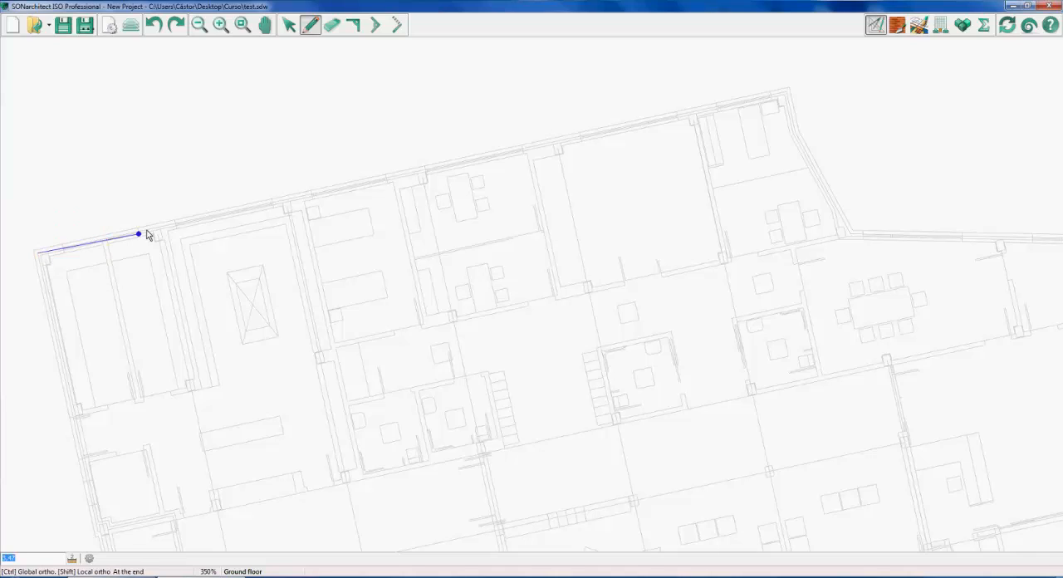
left_click(787, 92)
left_click(789, 108)
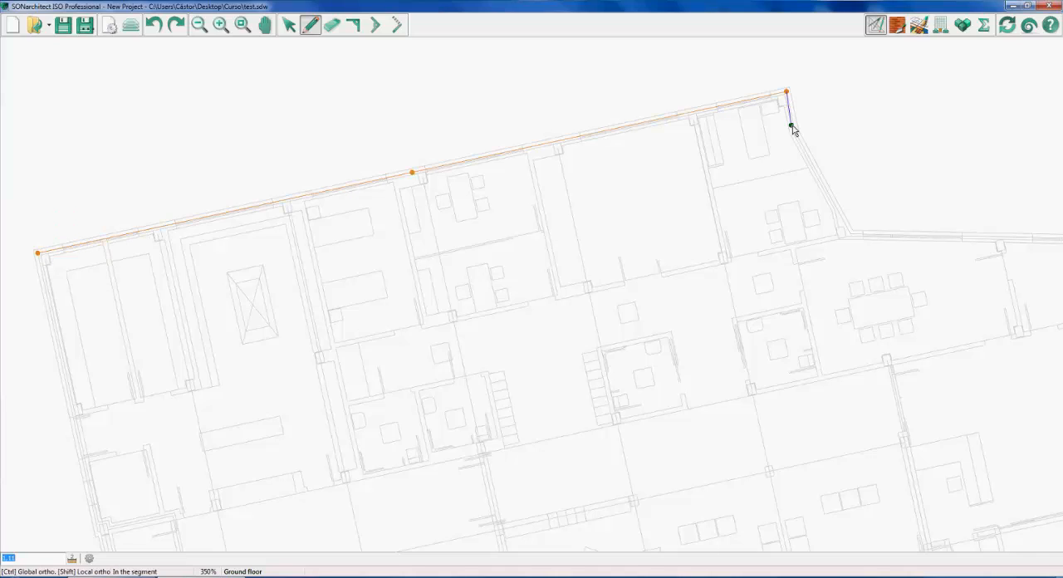
left_click(791, 124)
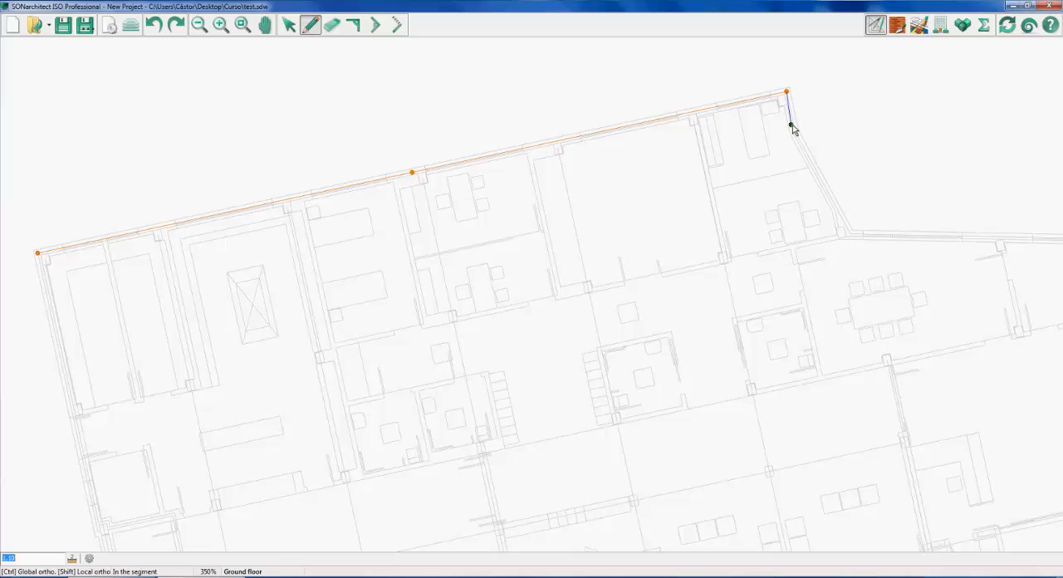
left_click(854, 237)
scroll(952, 251, "down", 1)
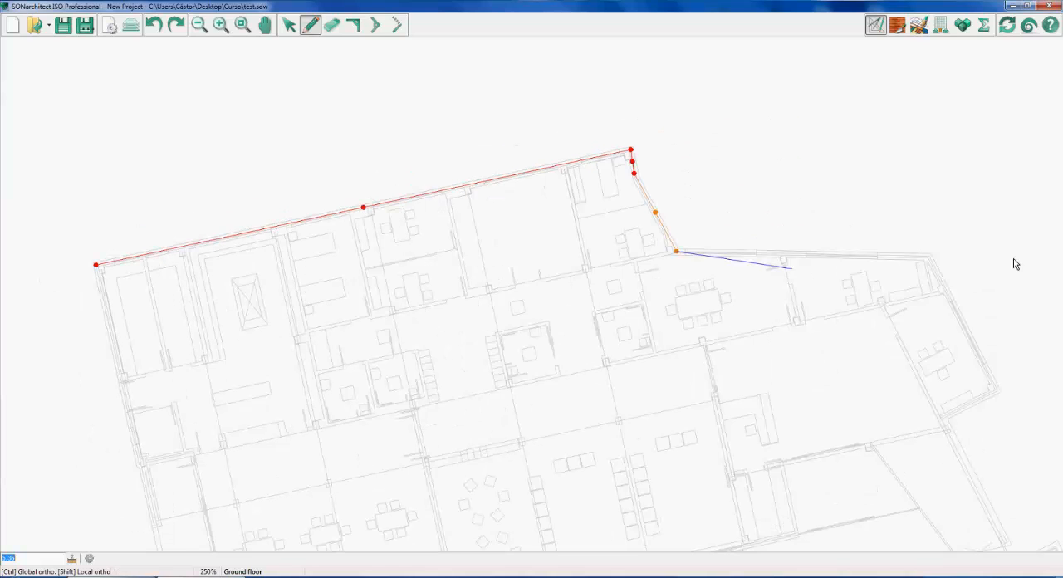
left_click(924, 255)
left_click(994, 389)
Continue the outer walls from the main building's rightmost corner down the connecting passage to the annex's upper corner
scroll(963, 405, "down", 1)
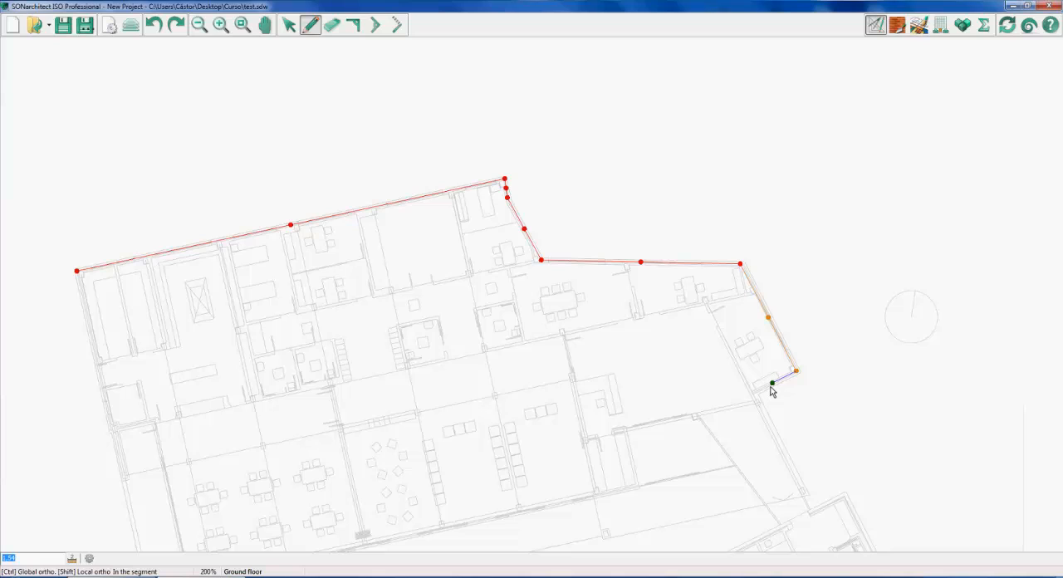
left_click(752, 391)
left_click(808, 513)
left_click(832, 504)
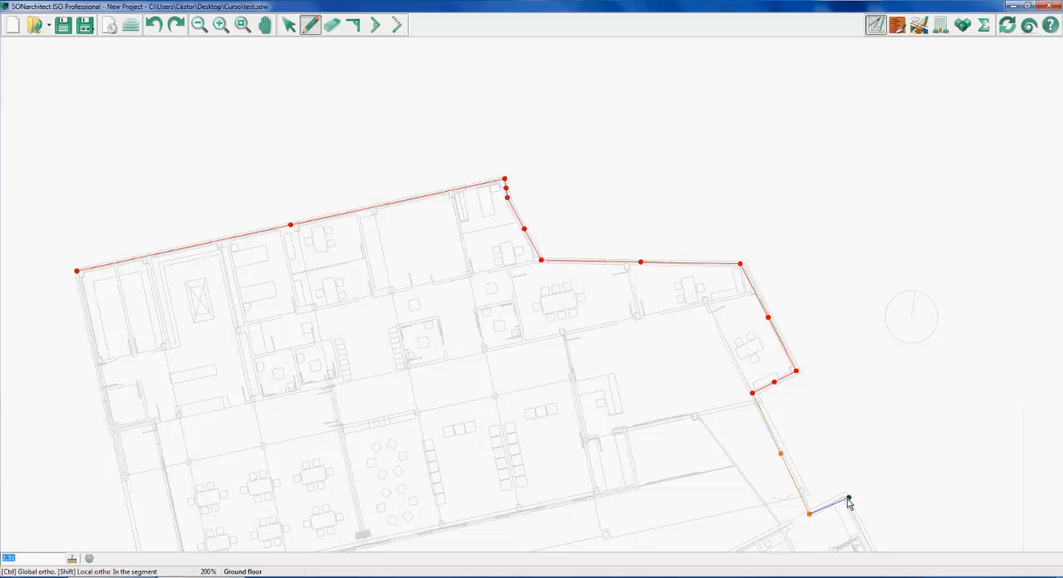
left_click(849, 498)
Trace the annex's outer walls and the passage's other side, and close the outline along the main building's lower edge
scroll(721, 468, "down", 2)
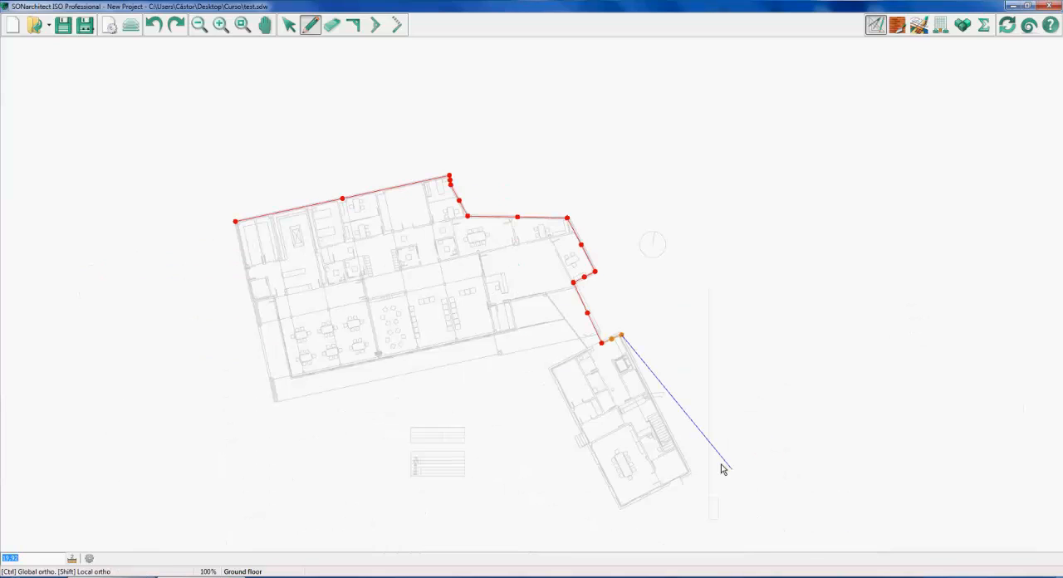
left_click(689, 472)
left_click(620, 506)
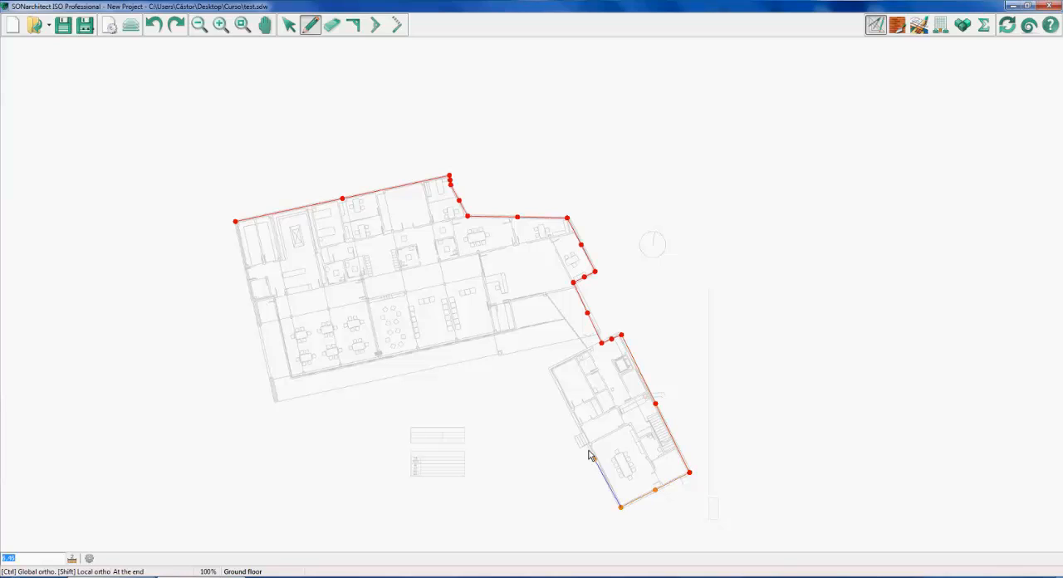
left_click(548, 367)
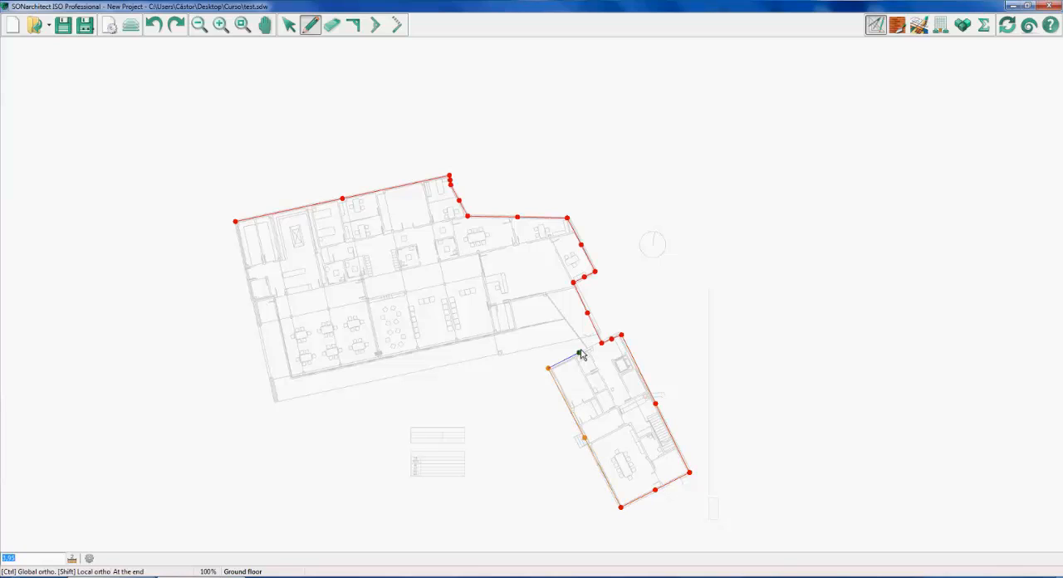
left_click(586, 349)
left_click(565, 320)
left_click(273, 380)
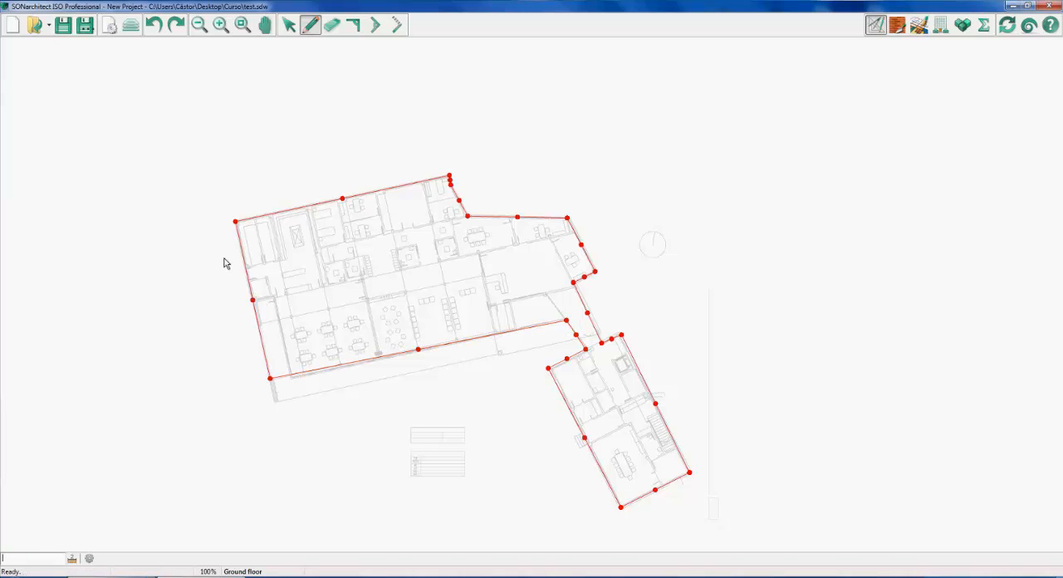
Toggle the visibility of layer 0 of the tracing plan in the plan list
scroll(398, 288, "up", 3)
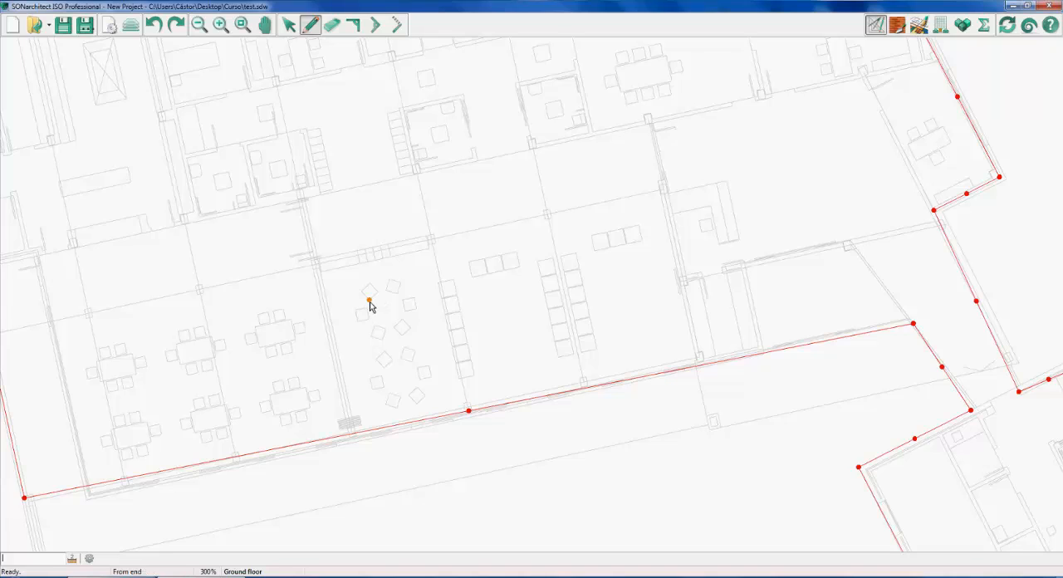
left_click(130, 25)
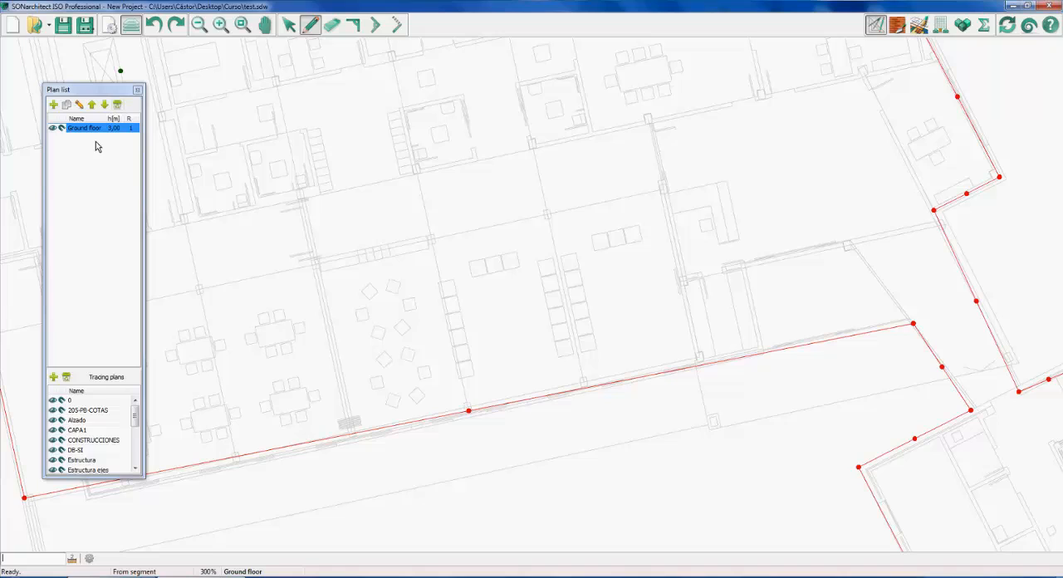
left_click(52, 401)
Examine the traced ground floor volume in 3D from several angles, and return to the plan drawing mode
scroll(328, 365, "up", 1)
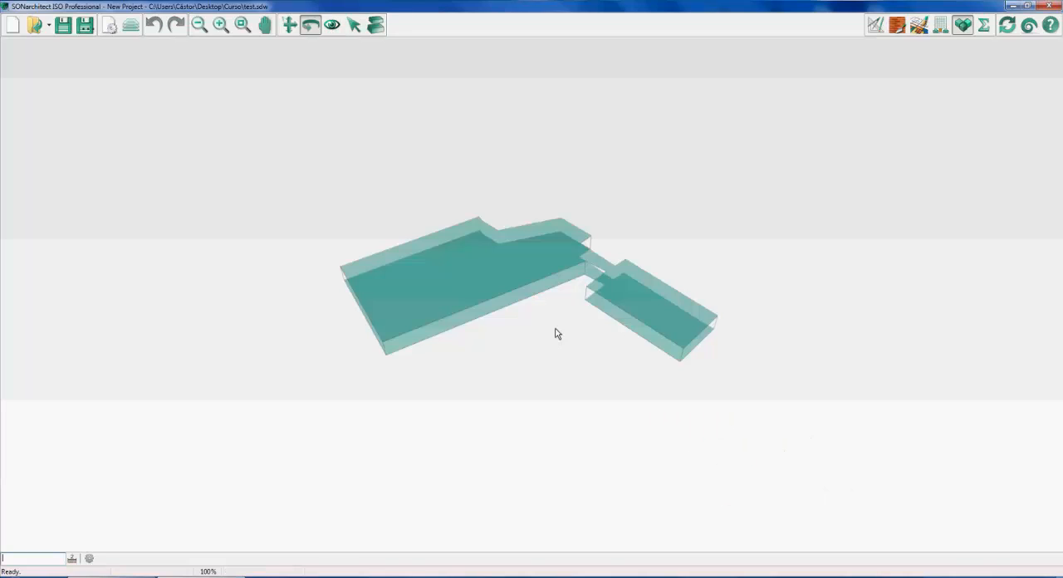
left_click_drag(557, 332, 544, 333)
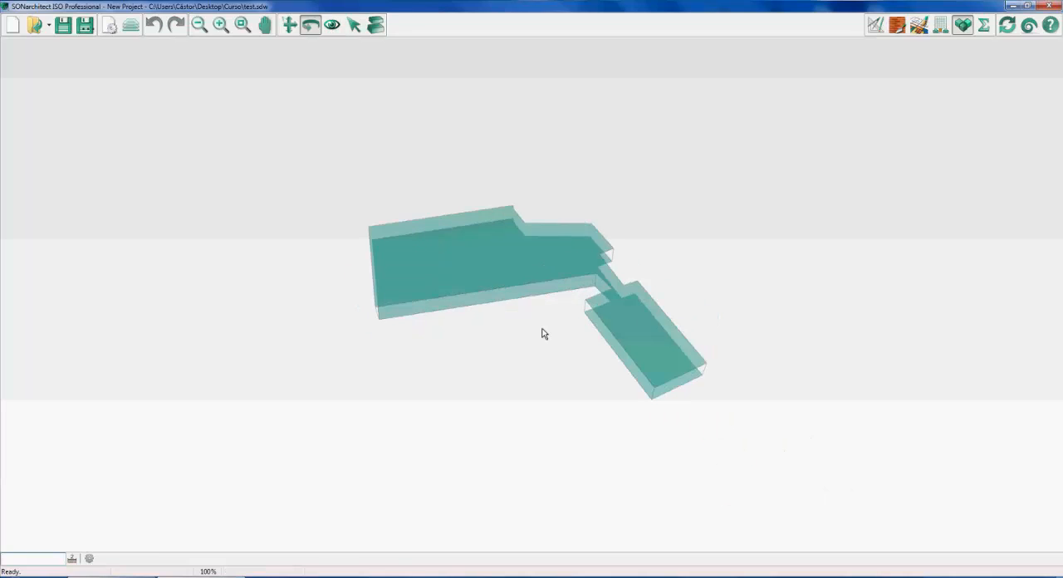
scroll(548, 250, "up", 1)
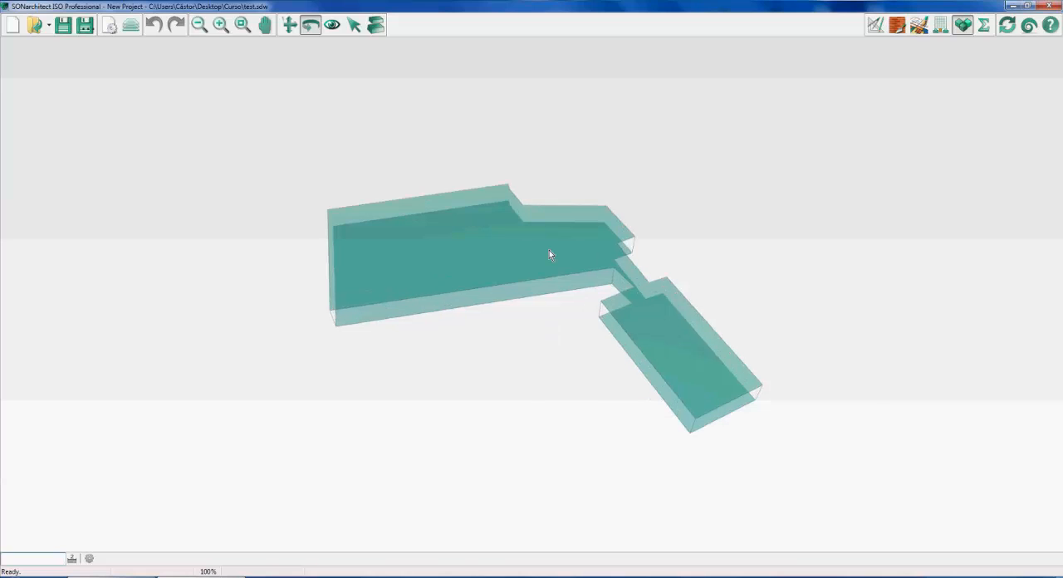
scroll(547, 283, "up", 2)
left_click_drag(547, 283, 554, 276)
scroll(554, 272, "down", 1)
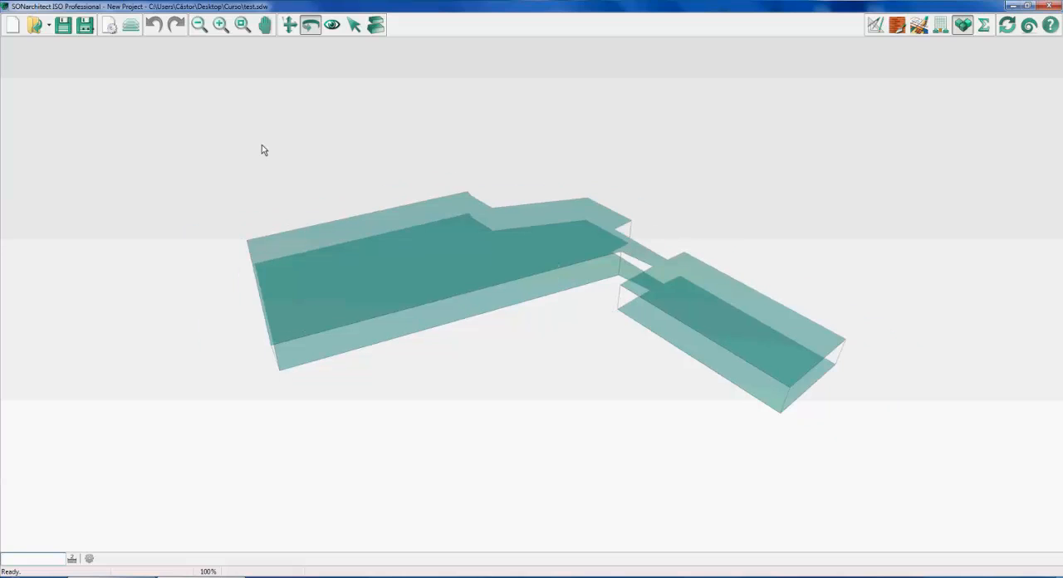
left_click(875, 27)
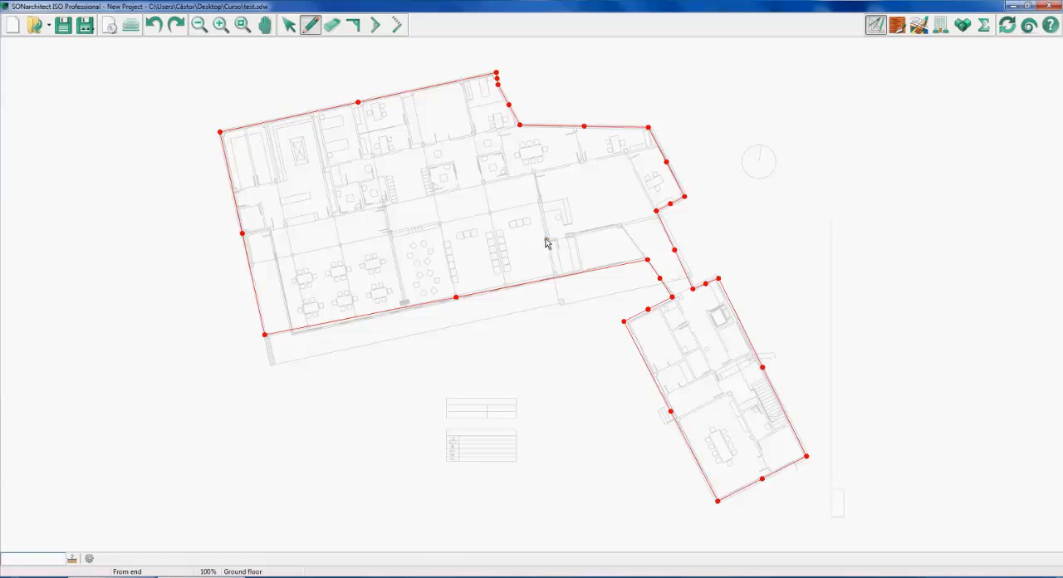
Open the recent project cousarara.sdw without saving the changes to the current one
left_click(49, 31)
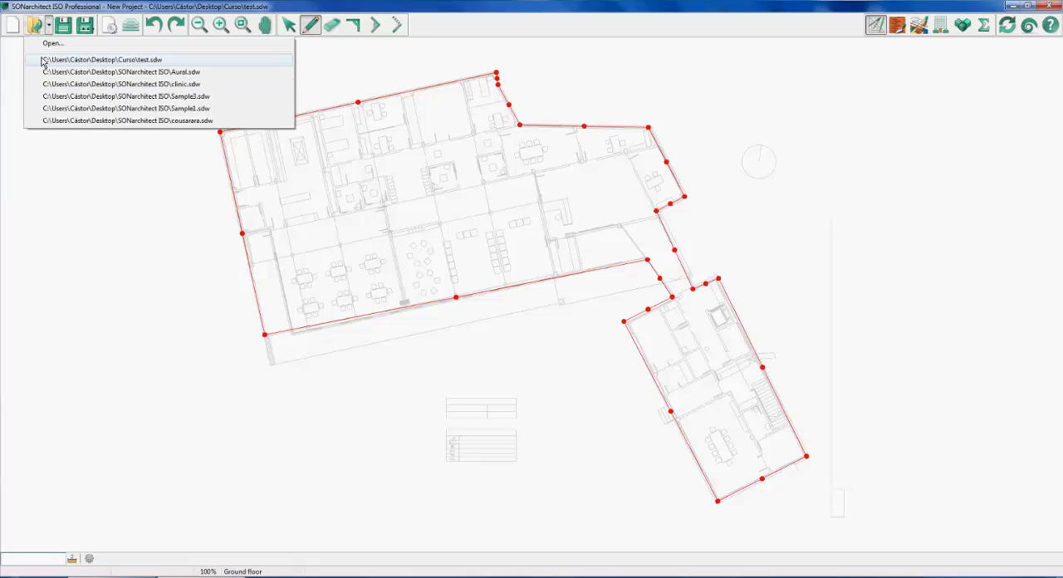
left_click(108, 121)
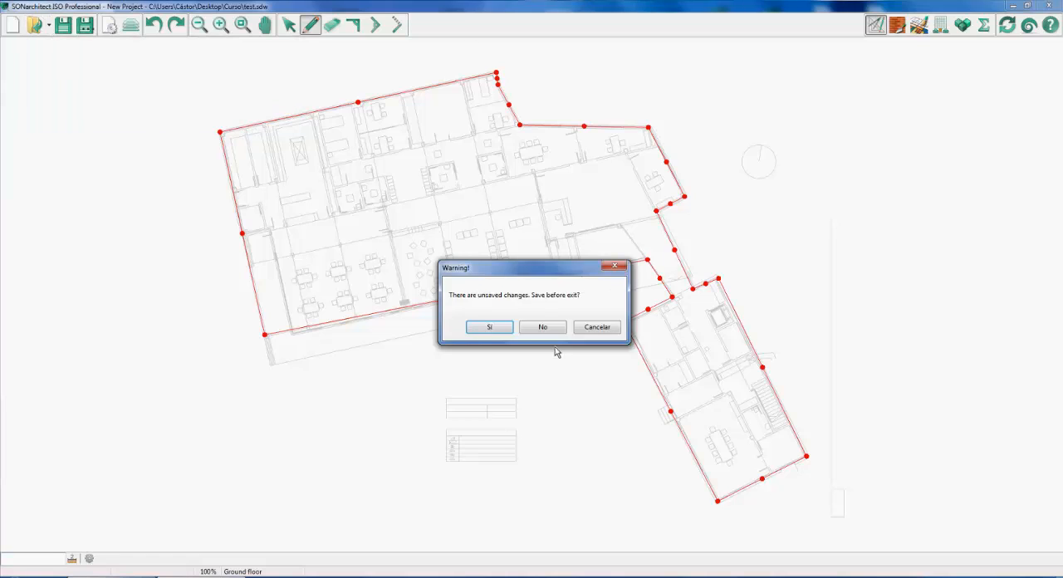
left_click(546, 328)
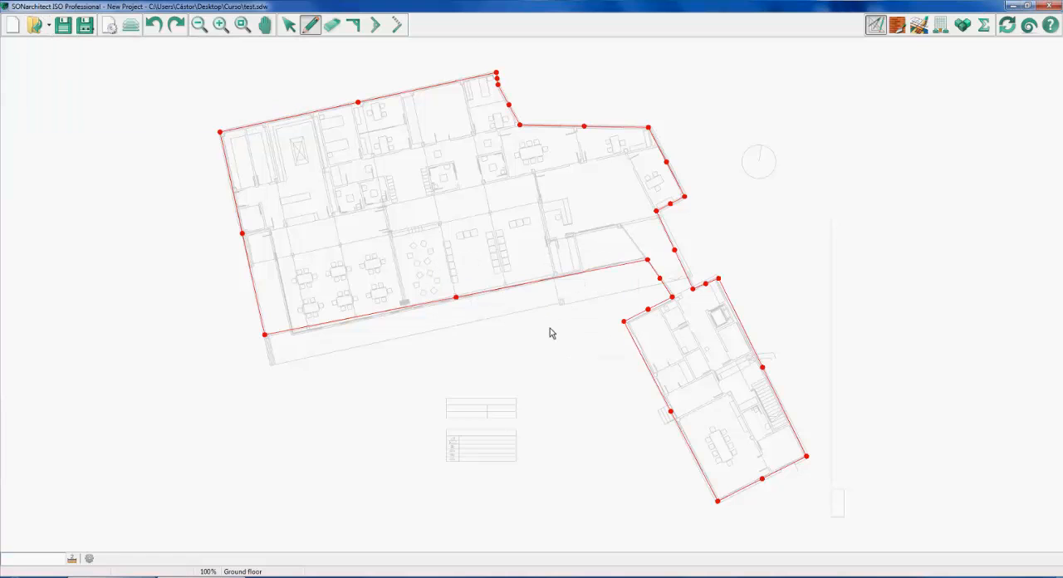
In façade level assignment, apply the project default sound pressure level to the right-hand block's lower right façade and its upper façade
left_click(940, 31)
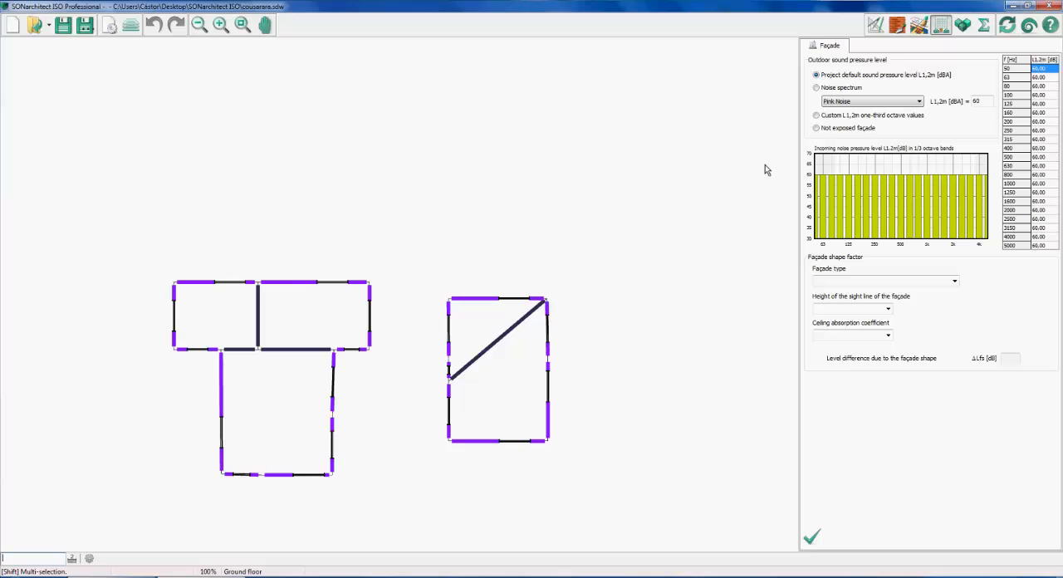
left_click(548, 429)
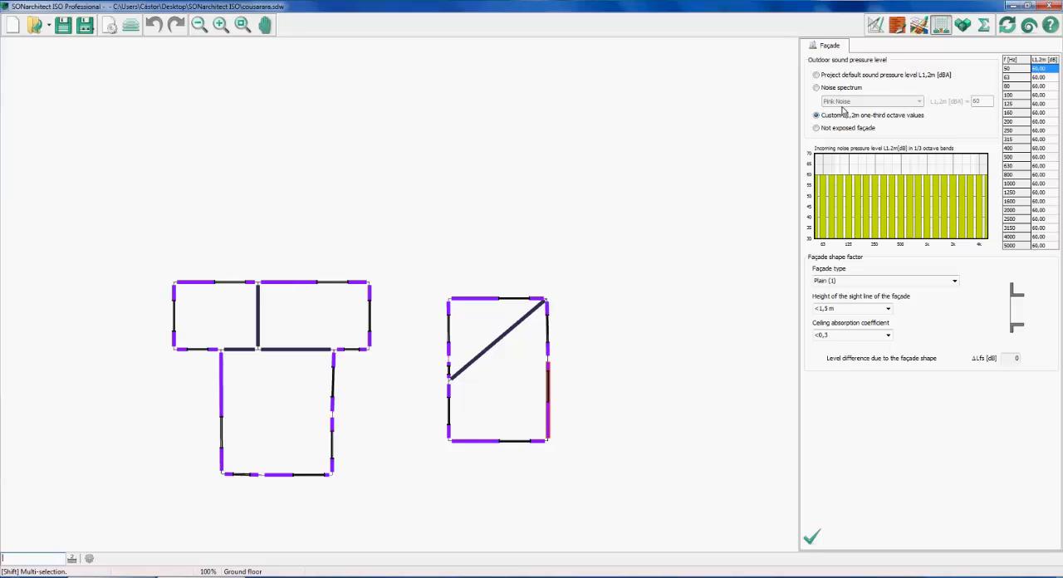
left_click(816, 76)
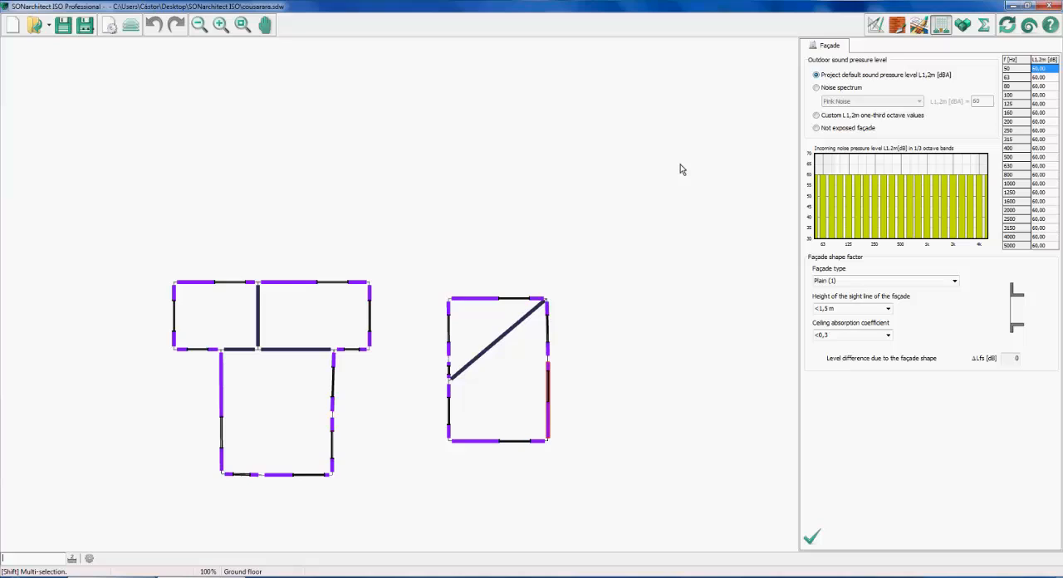
left_click(523, 301)
left_click(850, 77)
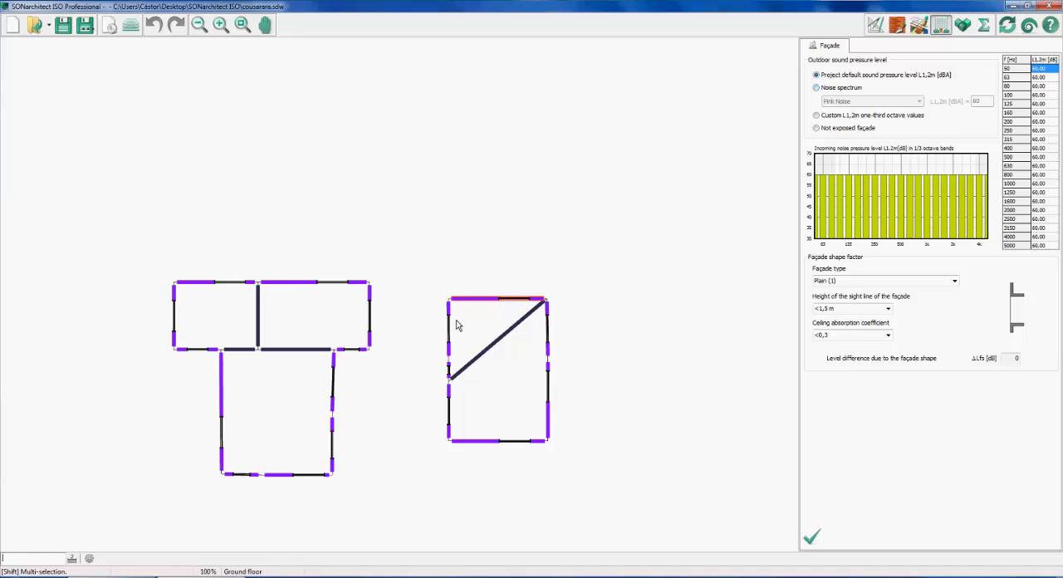
Try a Pink Noise spectrum as the upper façade's outdoor sound pressure level and review the other available noise spectra
left_click(818, 88)
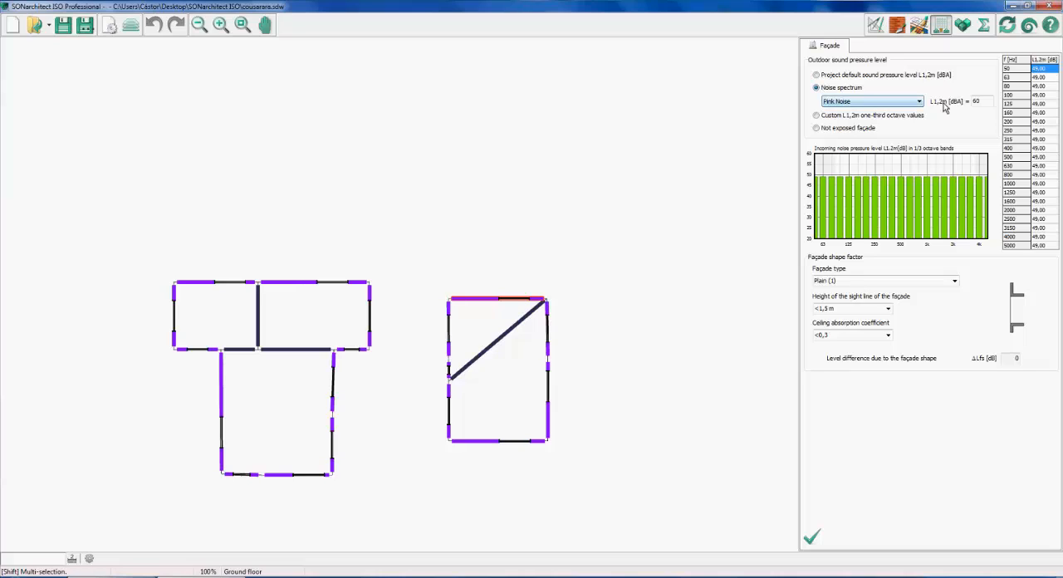
double_click(972, 102)
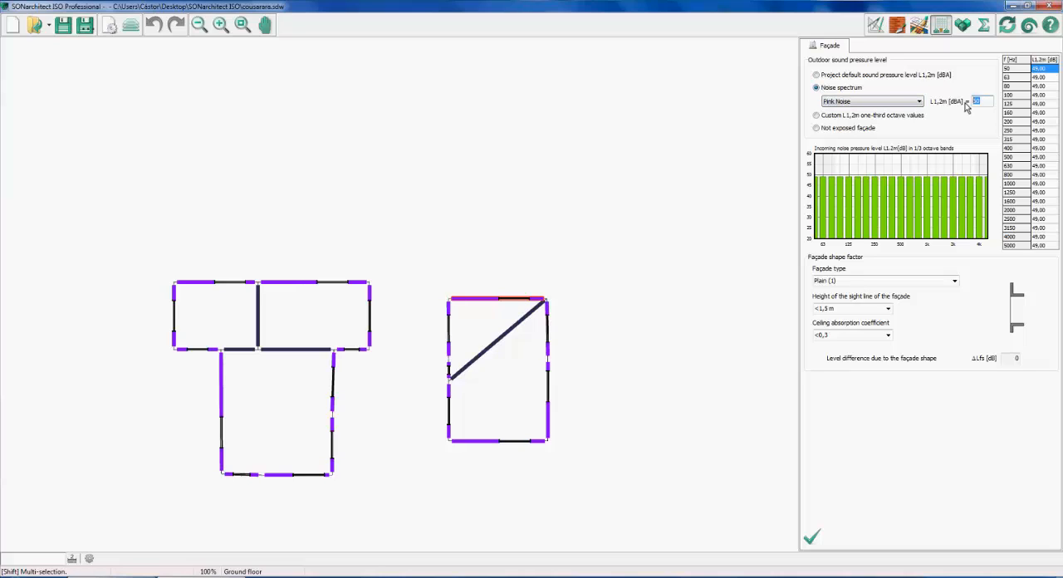
left_click(890, 103)
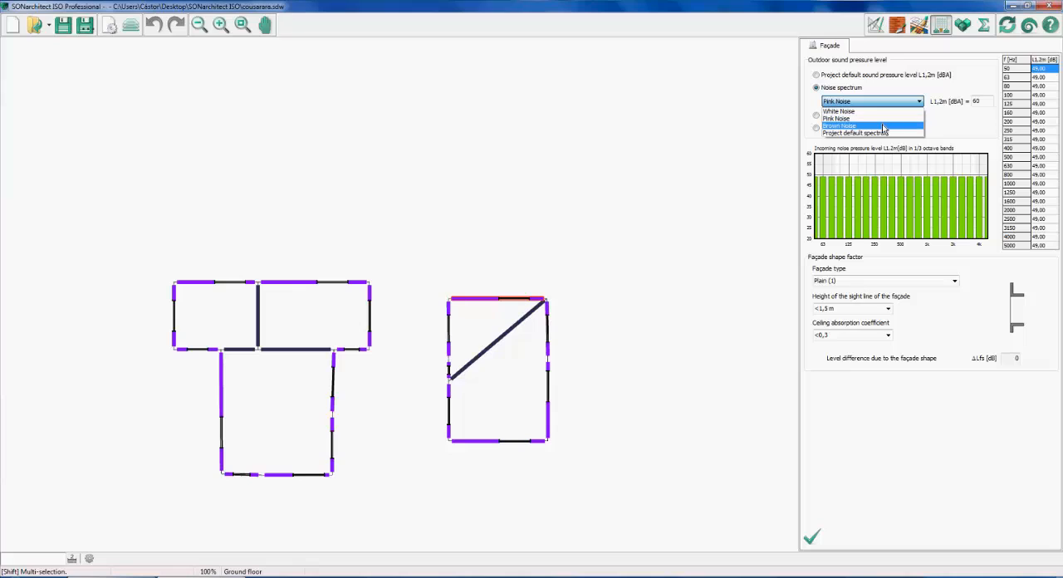
left_click(931, 82)
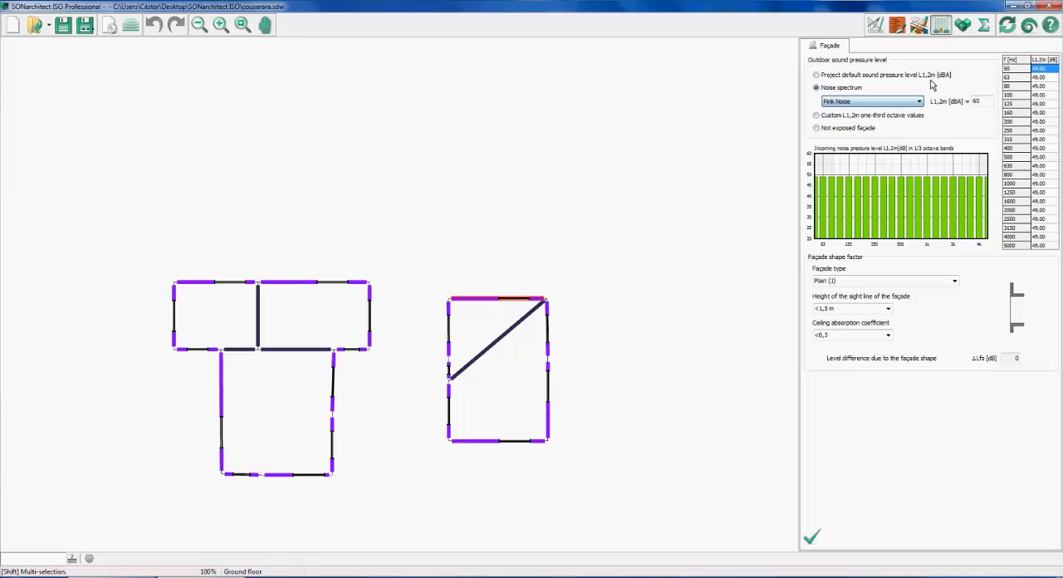
Try custom one-third octave values and the not exposed façade option on the upper façade, and restore the project default level
left_click(816, 114)
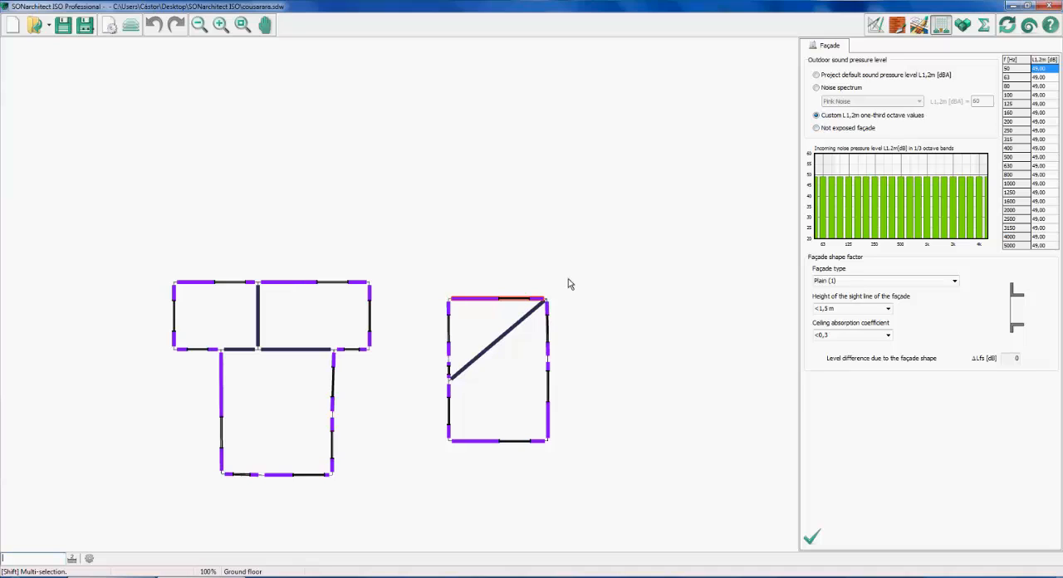
left_click(817, 129)
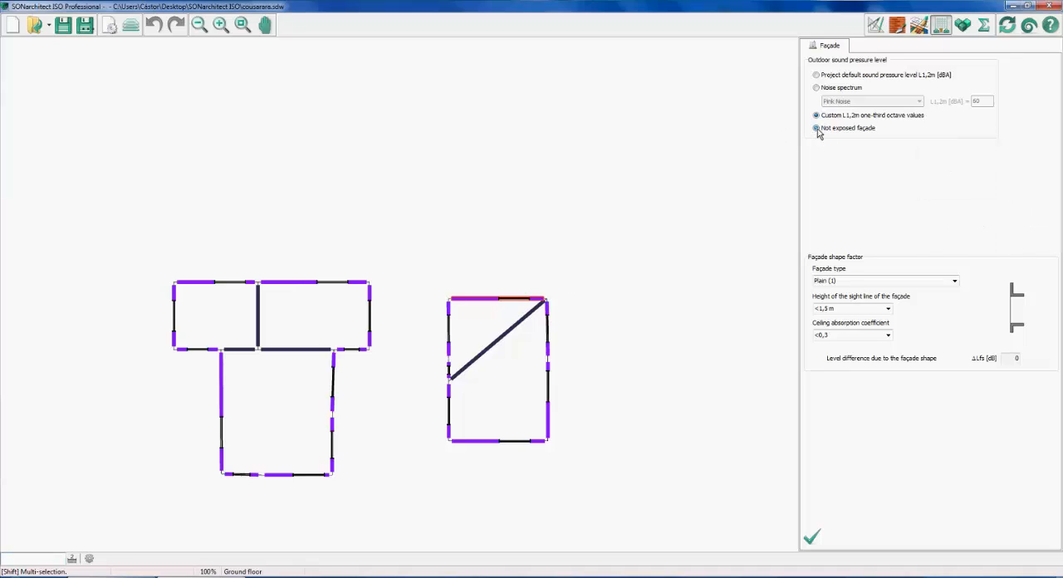
left_click(485, 301)
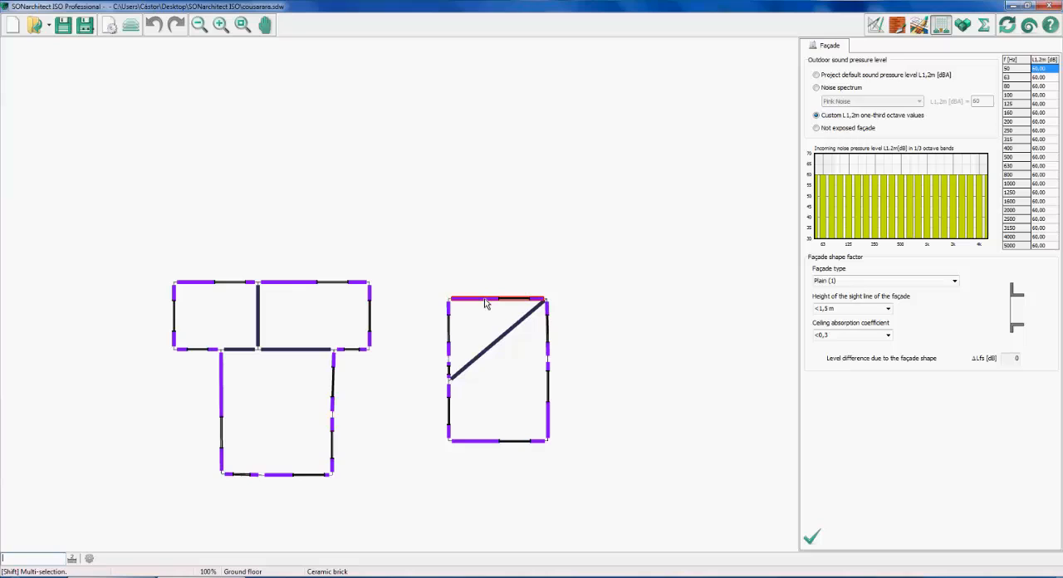
left_click(820, 130)
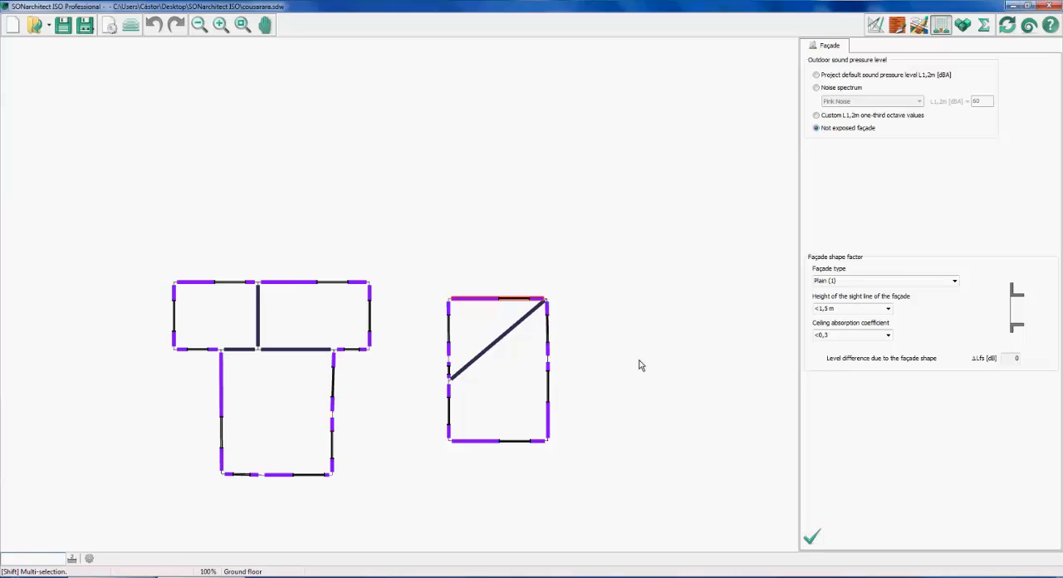
left_click(850, 76)
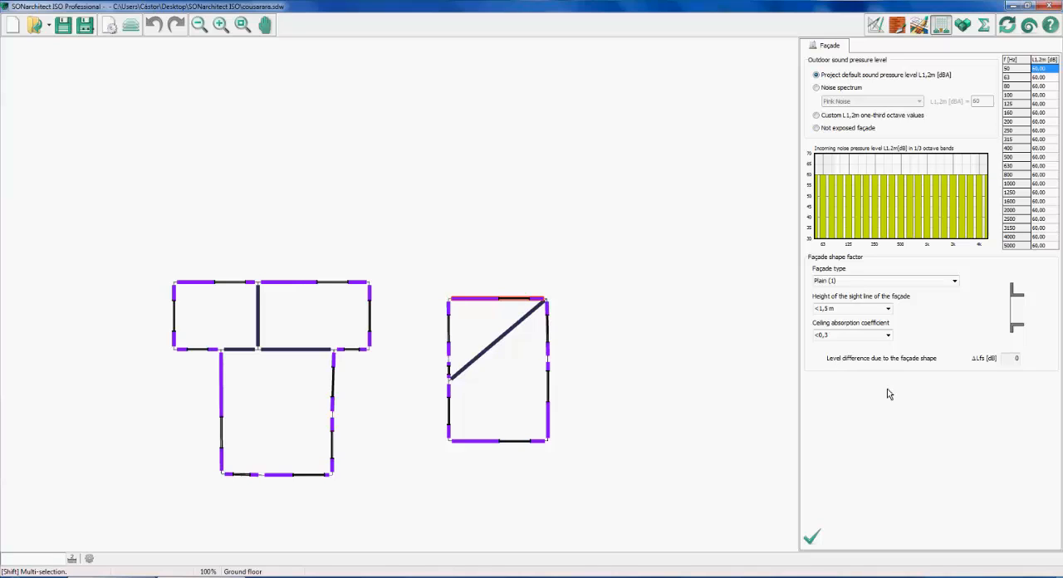
Set the right-hand block's upper right façade to the Gallery (5) shape and review its sight line height and level difference
left_click(551, 356)
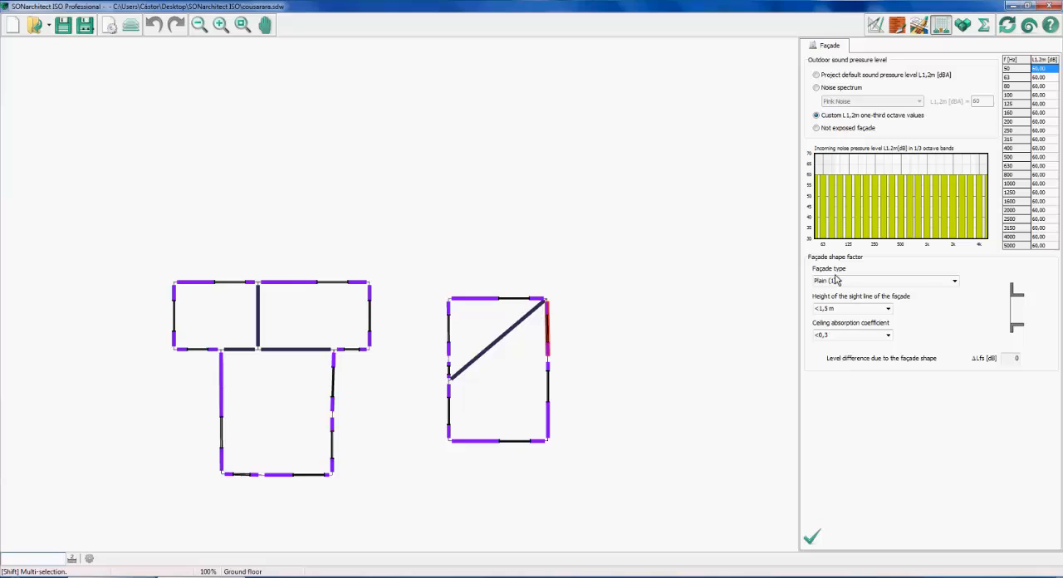
left_click(953, 282)
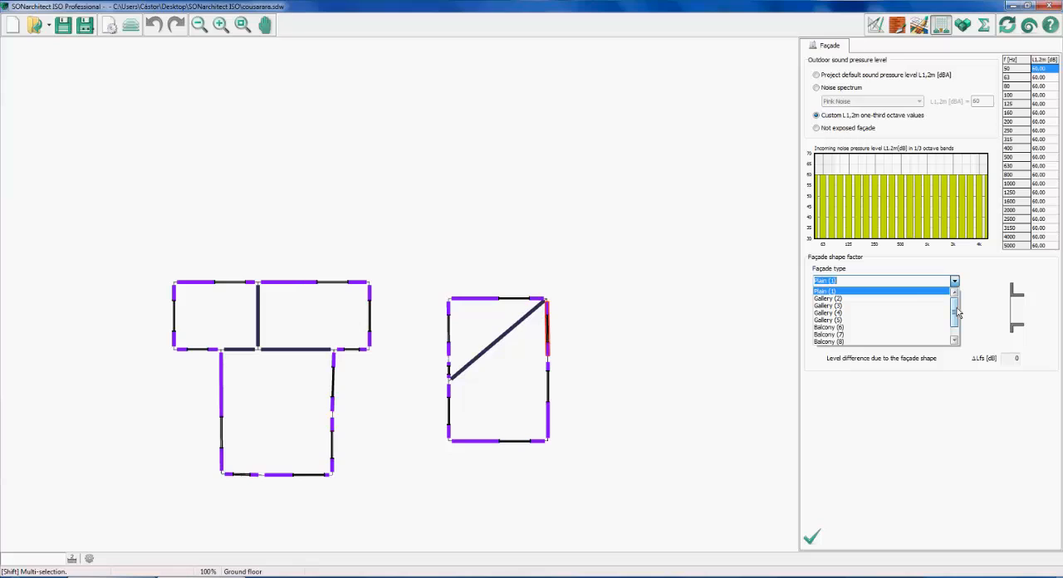
scroll(957, 312, "down", 1)
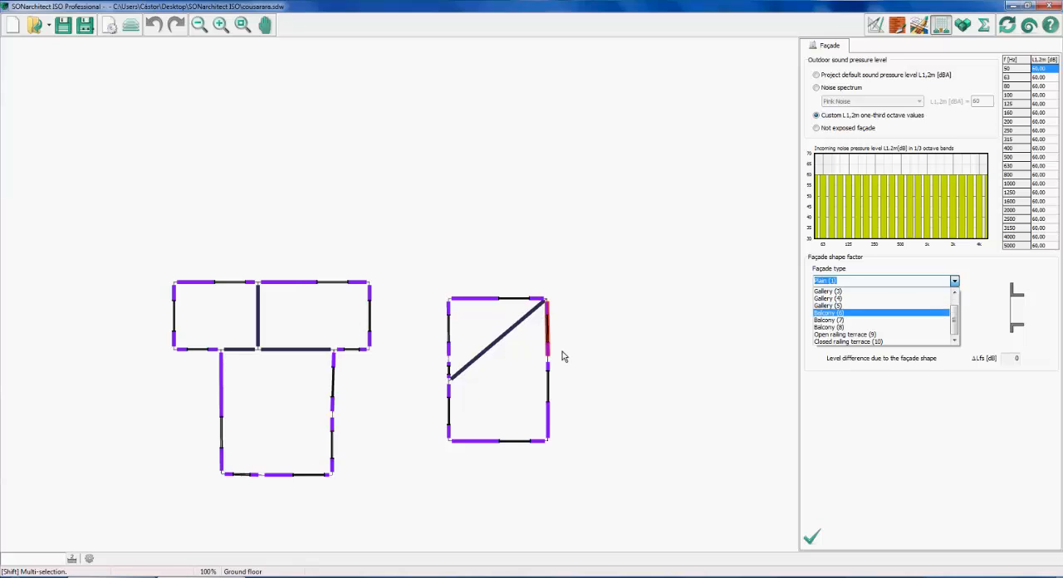
left_click(864, 305)
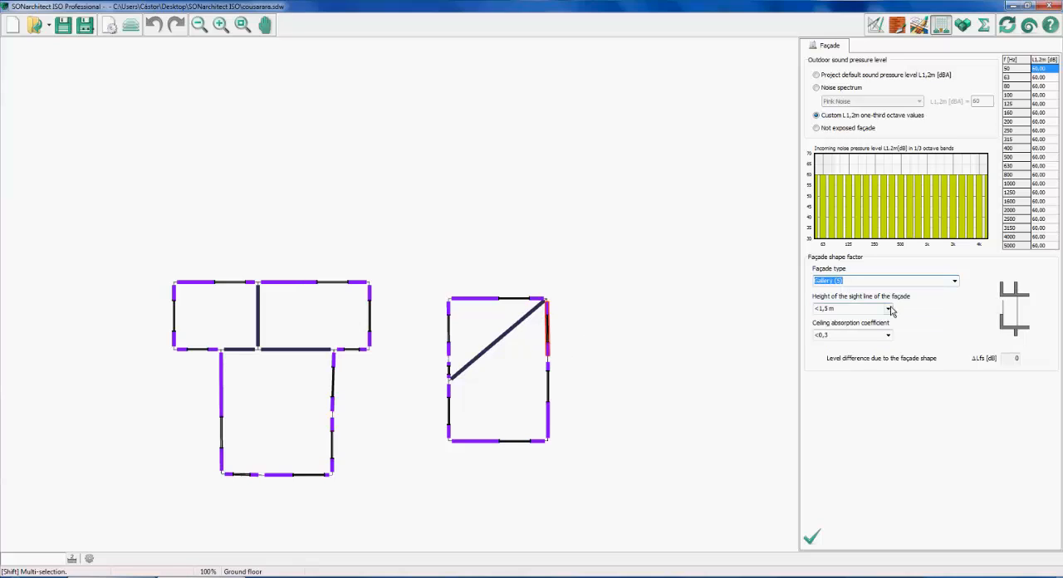
left_click(887, 309)
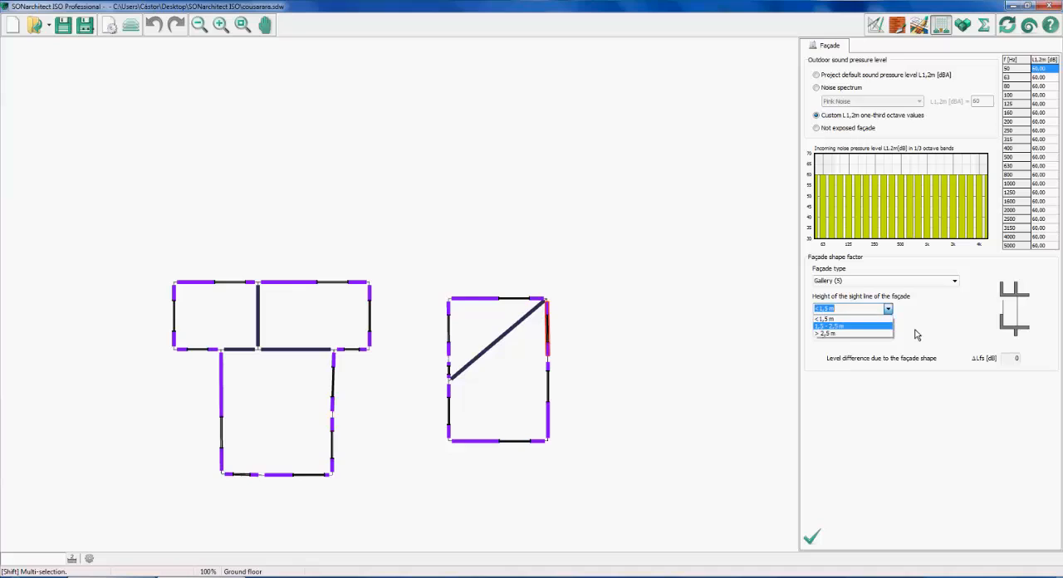
left_click(930, 333)
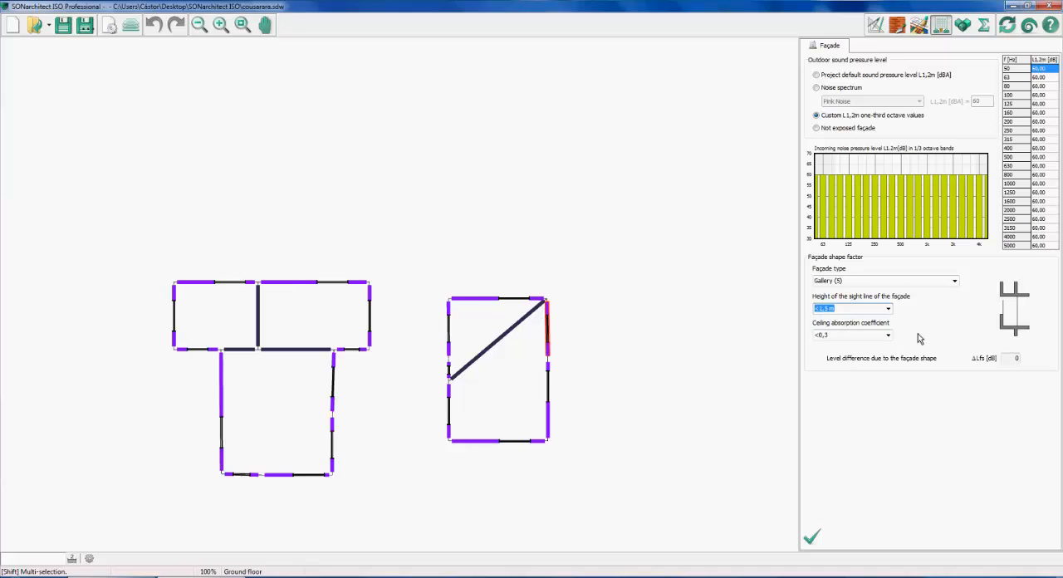
left_click(1009, 359)
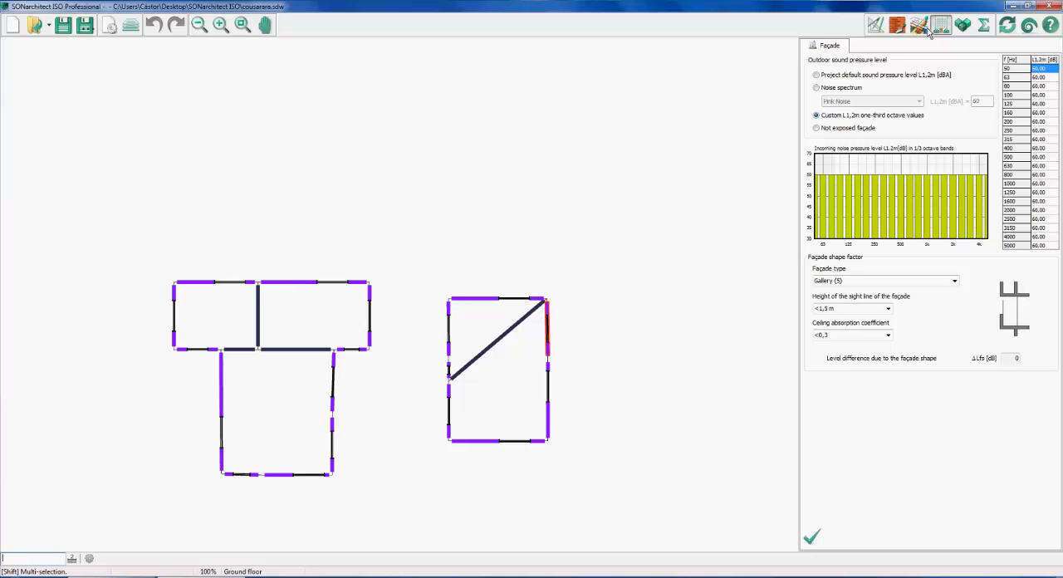
Look through the plan drawing, room type and façade level assignment modes for the ground floor
left_click(875, 26)
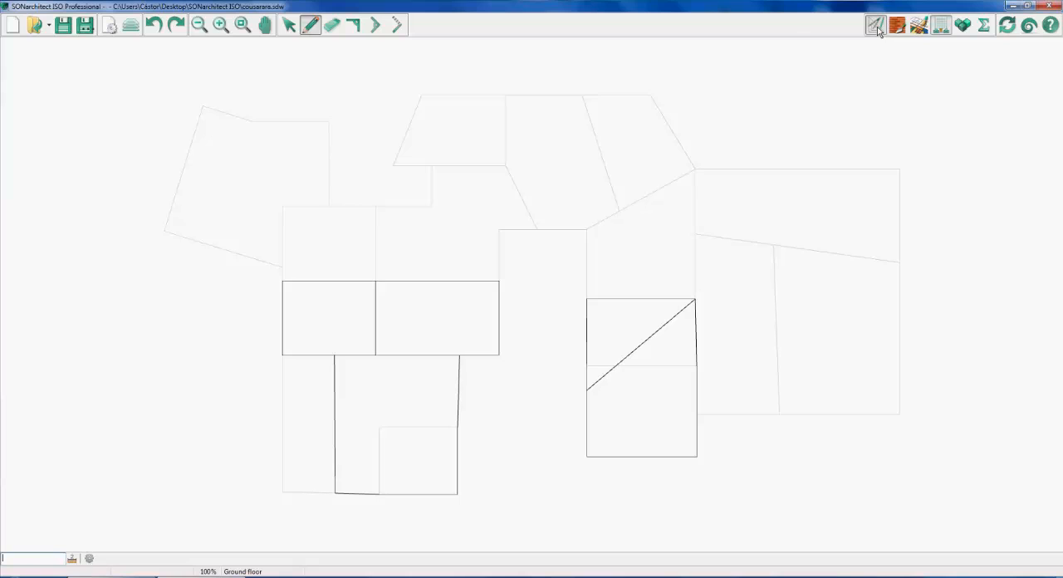
left_click(918, 25)
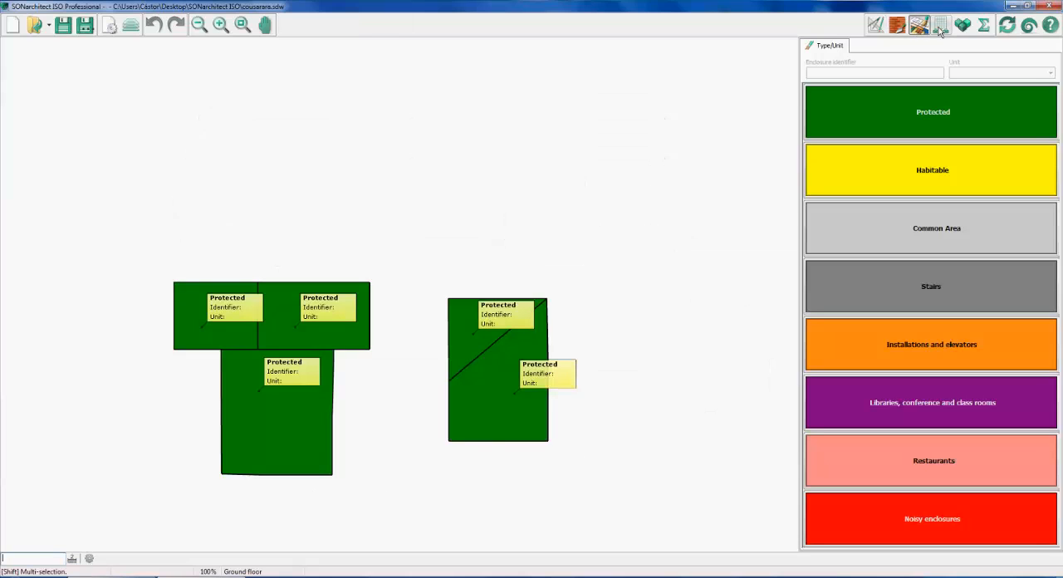
left_click(941, 27)
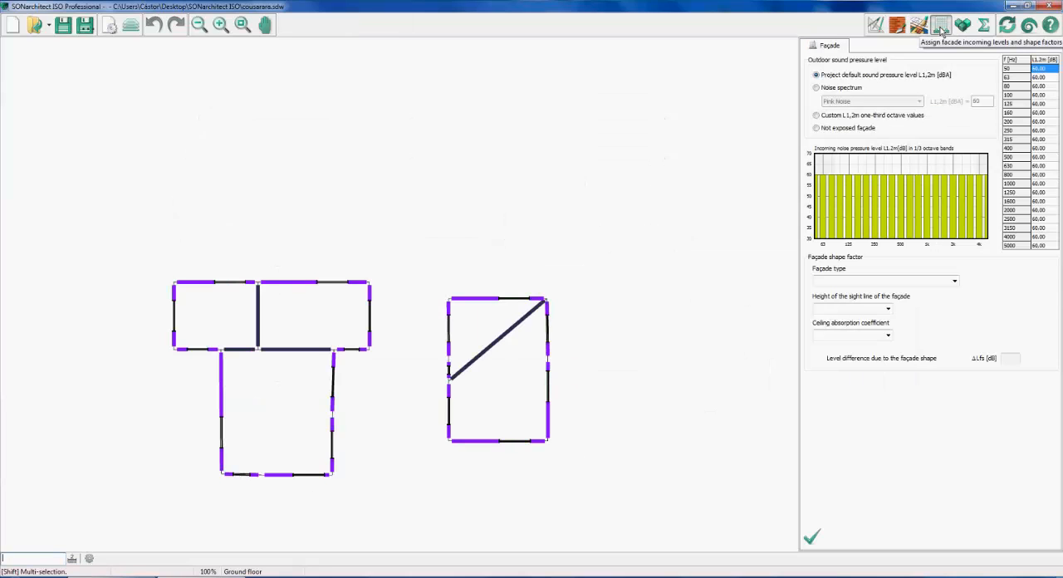
Orbit the whole building in 3D and examine its slabs level by level in slab selection mode
left_click(962, 25)
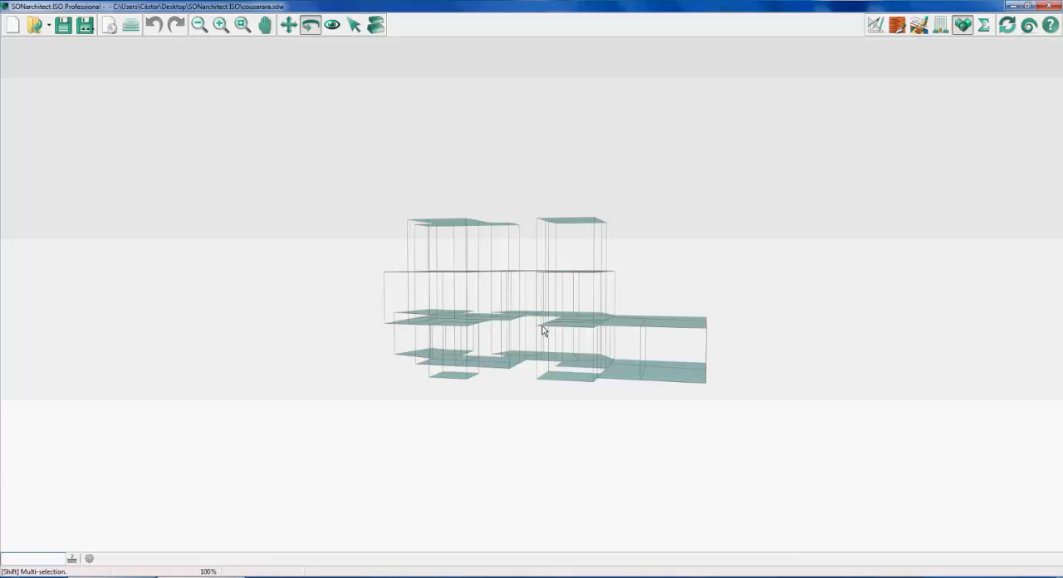
left_click_drag(543, 330, 578, 366)
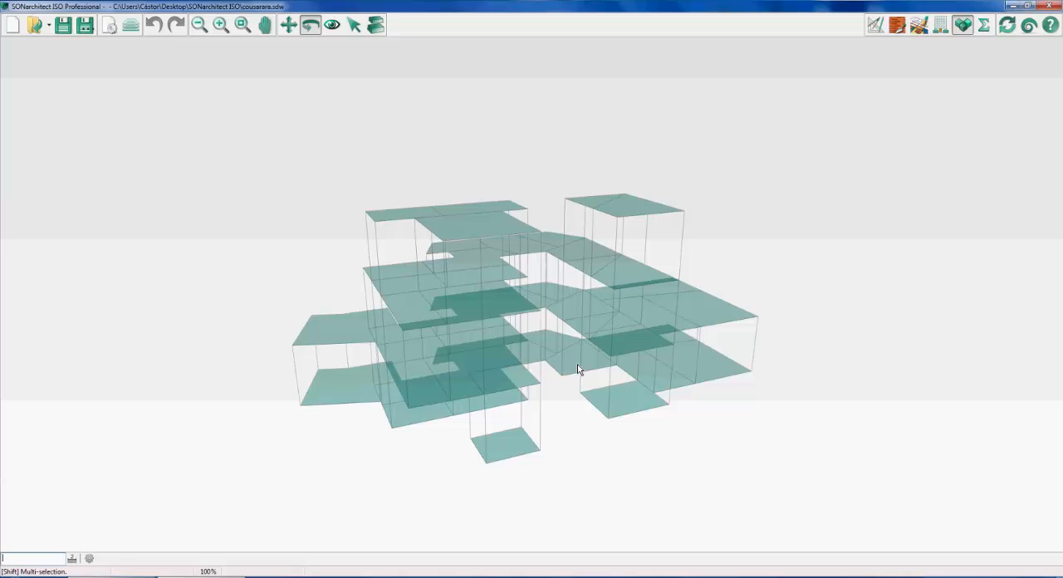
left_click(354, 25)
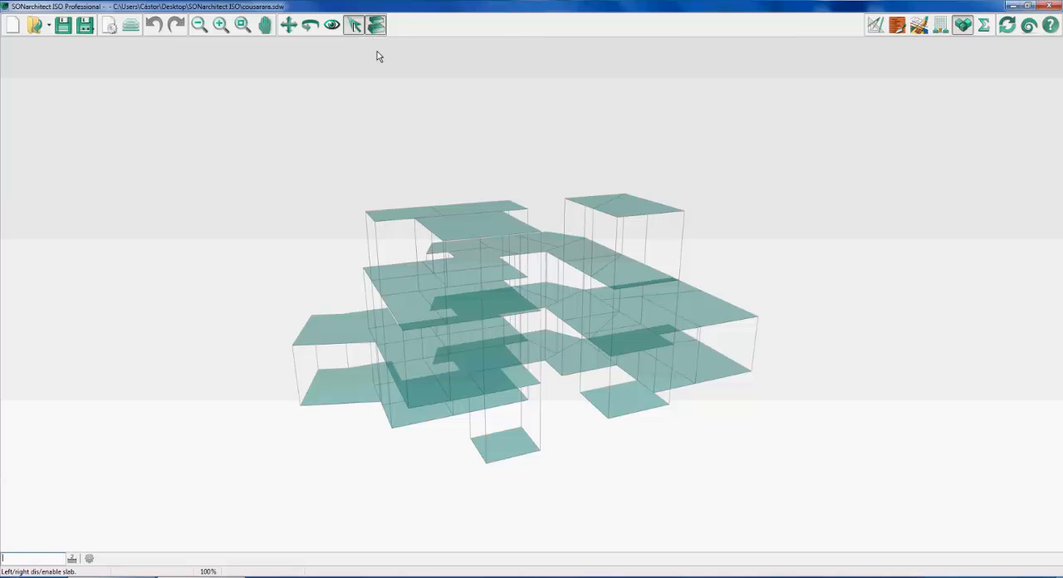
left_click(564, 309)
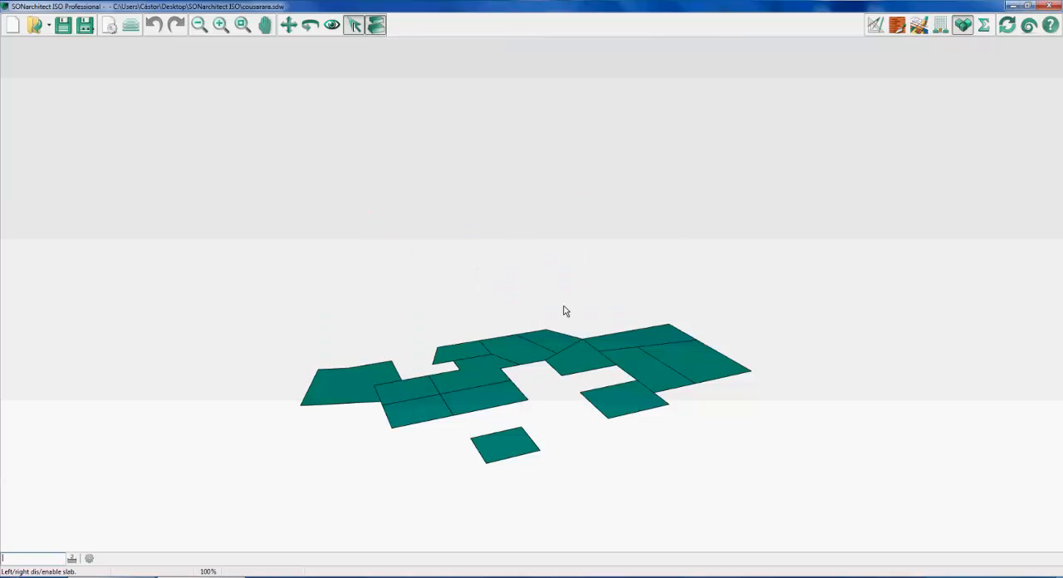
left_click(565, 309)
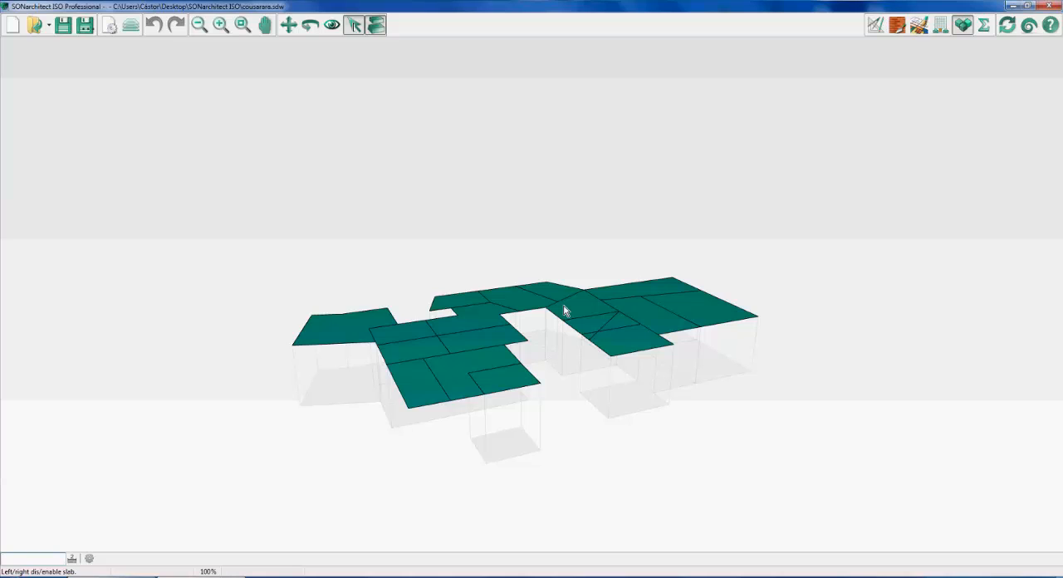
right_click(637, 340)
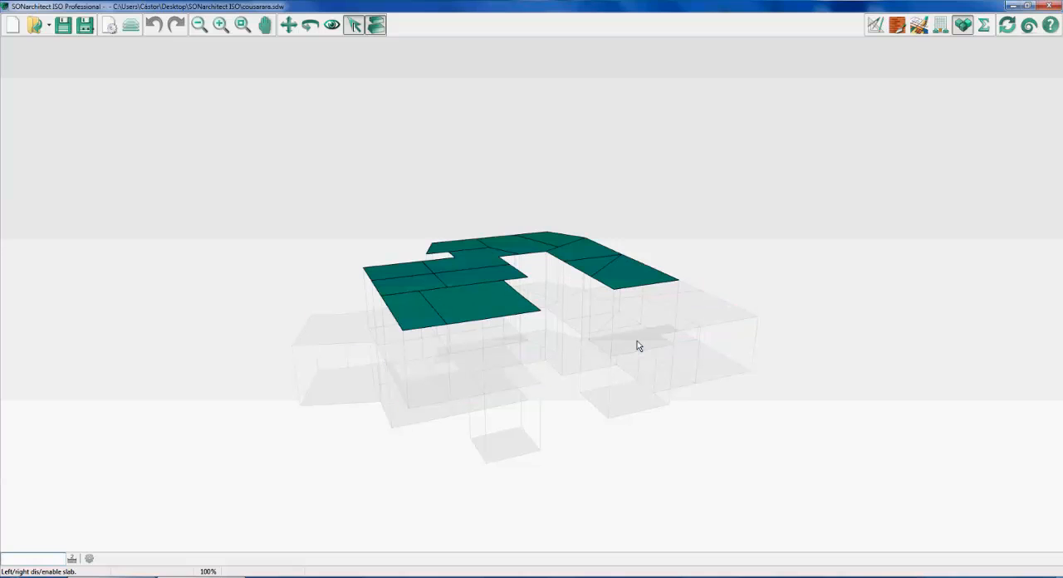
left_click(636, 341)
right_click(637, 342)
left_click(637, 344)
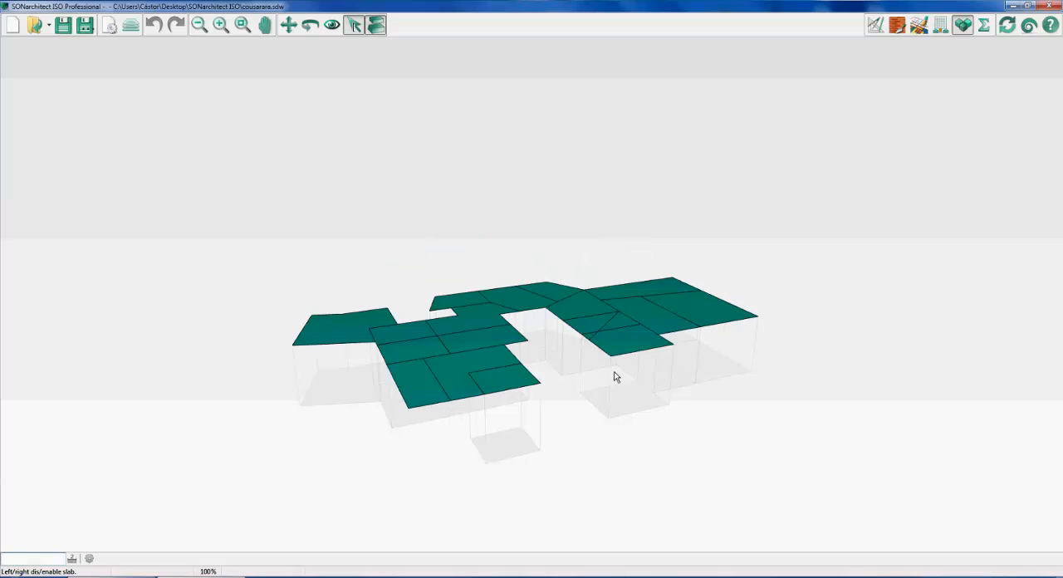
Disable the small triangular slab in the right wing, check it from the level above, and step up to the topmost slabs
left_click(619, 325)
left_click(619, 325)
left_click(624, 321)
key("Page_Up")
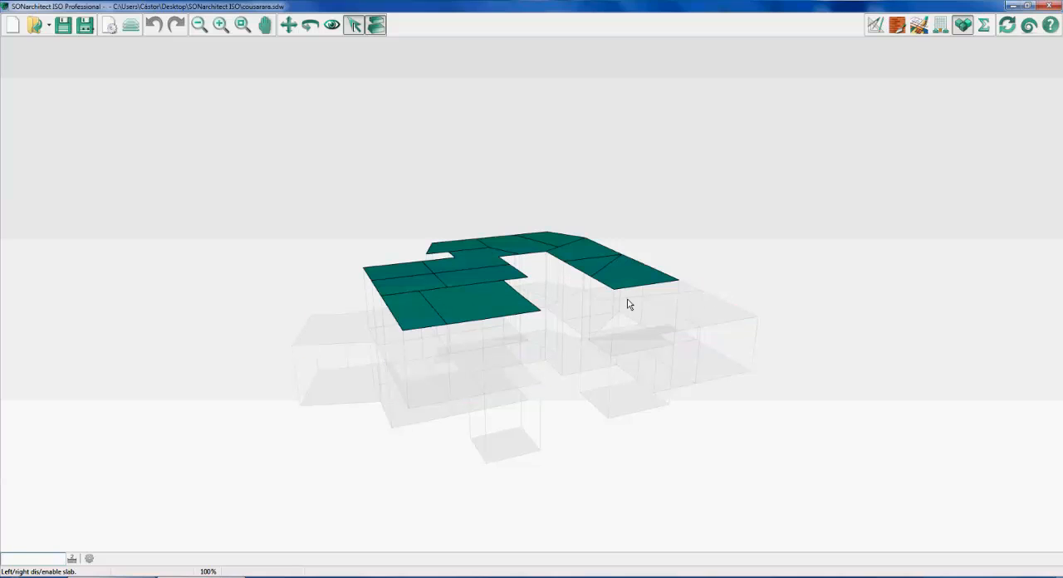
key("Page_Down")
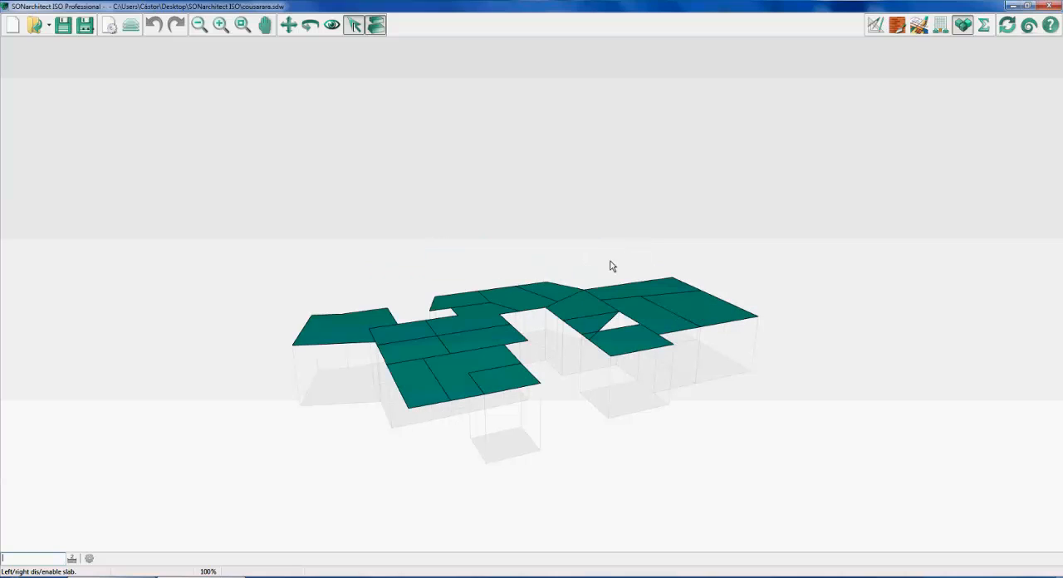
left_click(616, 327)
key("Page_Up")
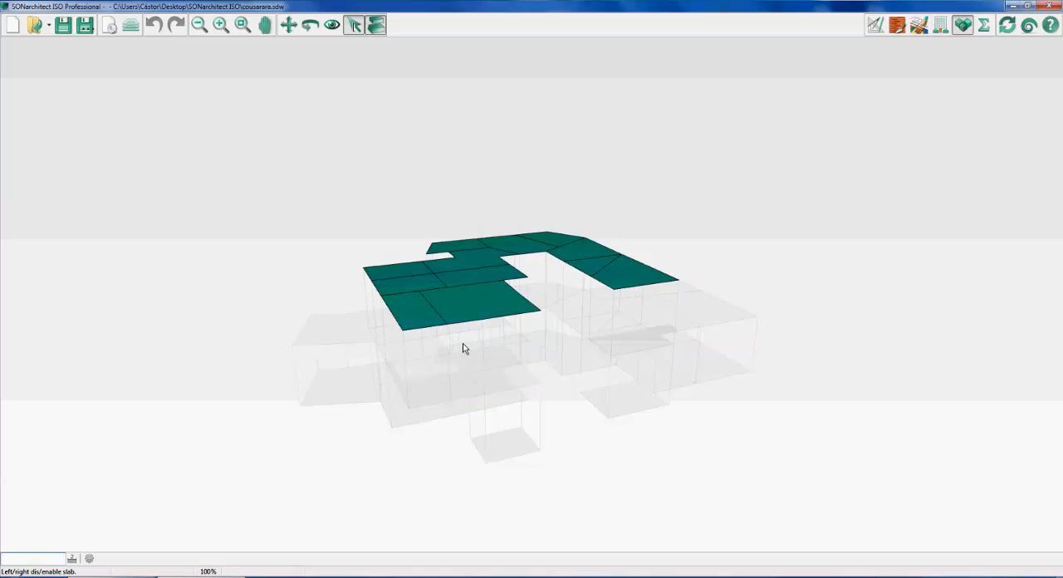
left_click(472, 274)
key("Page_Up")
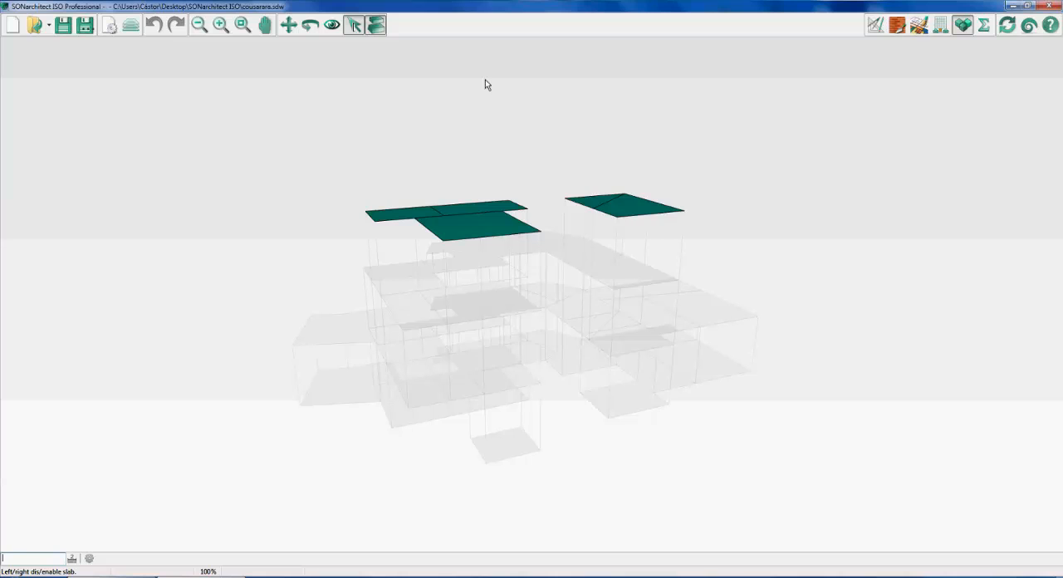
Review the plan drawing, materials and room type assignment modes
left_click(875, 25)
left_click(897, 25)
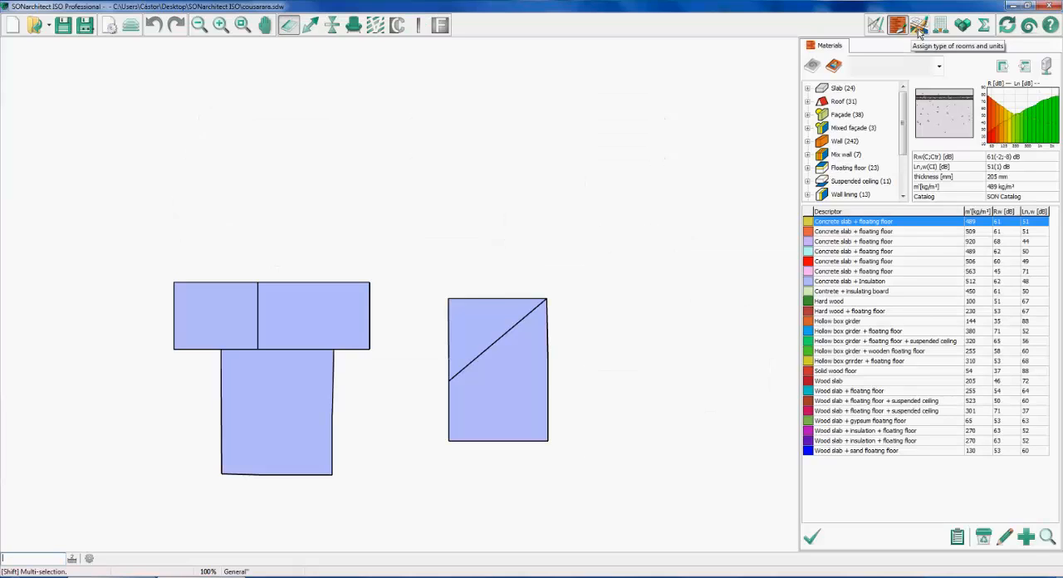
left_click(918, 25)
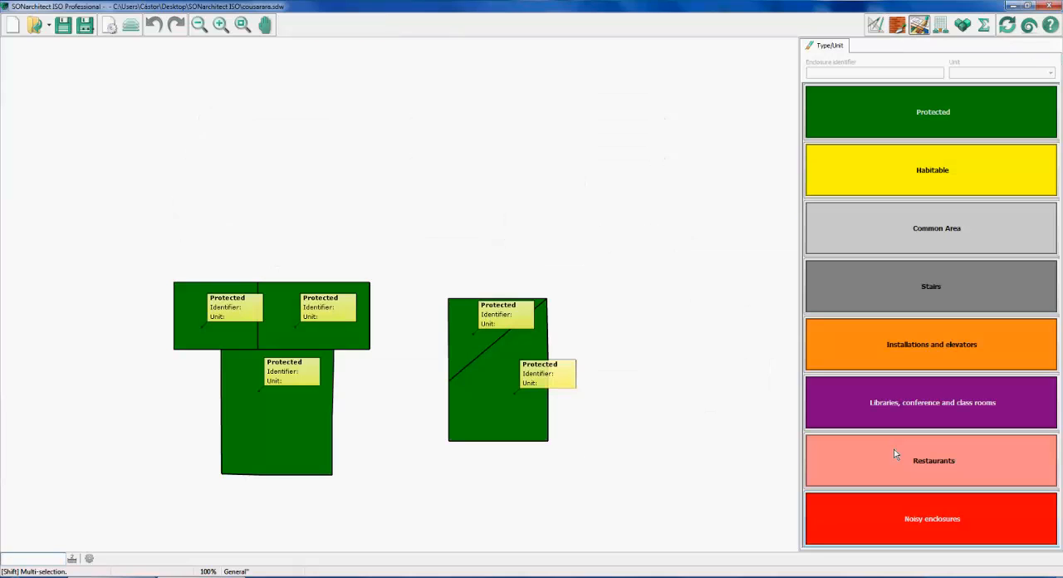
Review the façade level assignment mode and orbit the whole building in the 3D view to examine its slabs
left_click(940, 25)
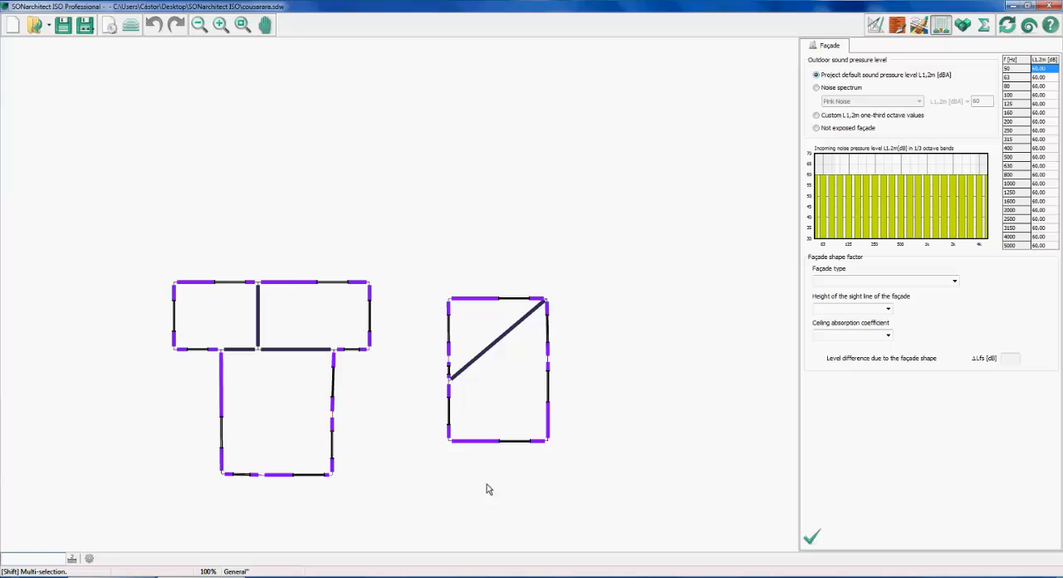
left_click(962, 26)
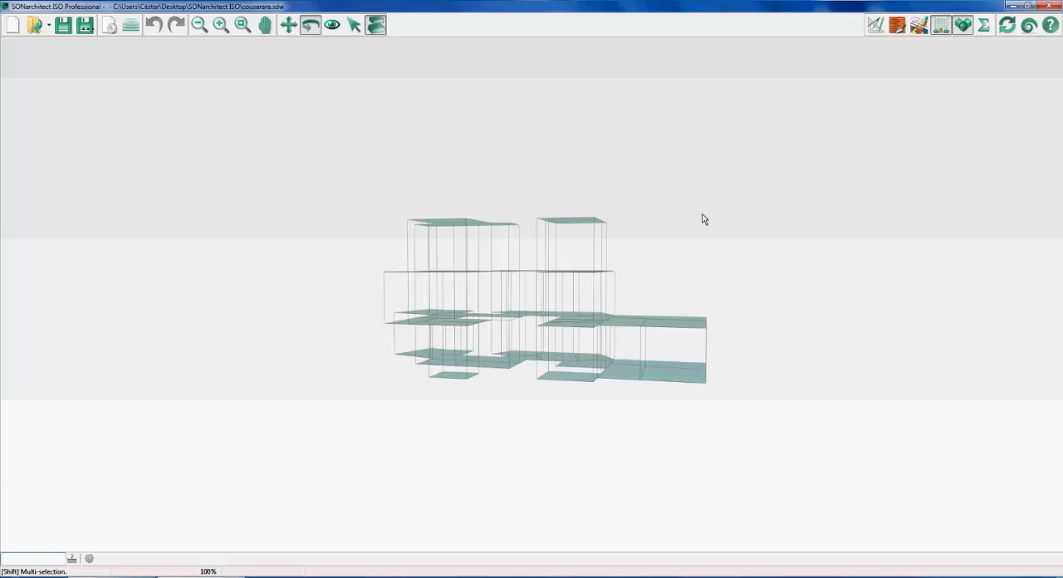
left_click_drag(703, 218, 554, 302)
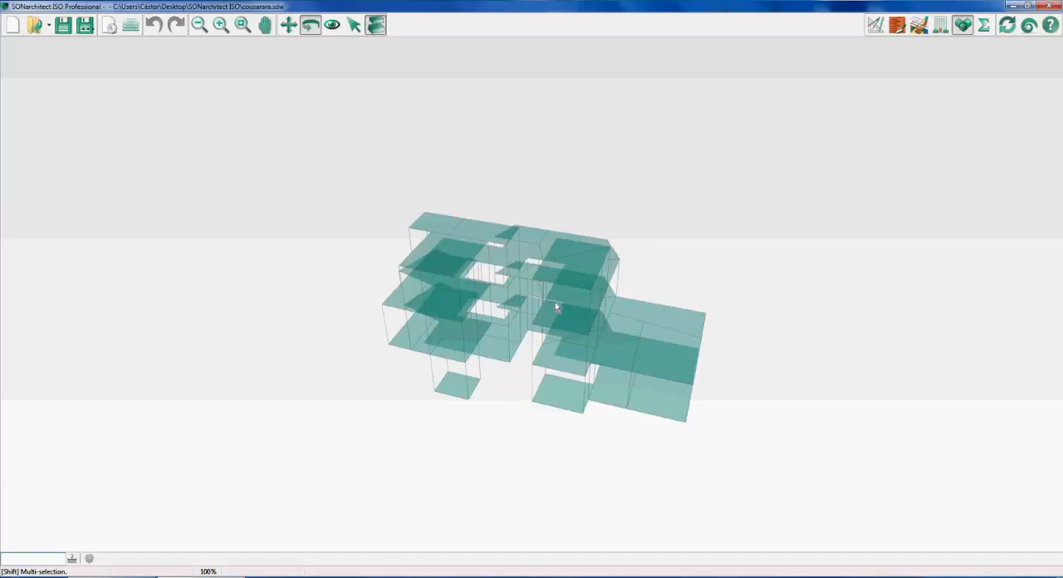
Compute the sound insulation in the entire building and orbit the 3D results model to examine it from another side
left_click(982, 28)
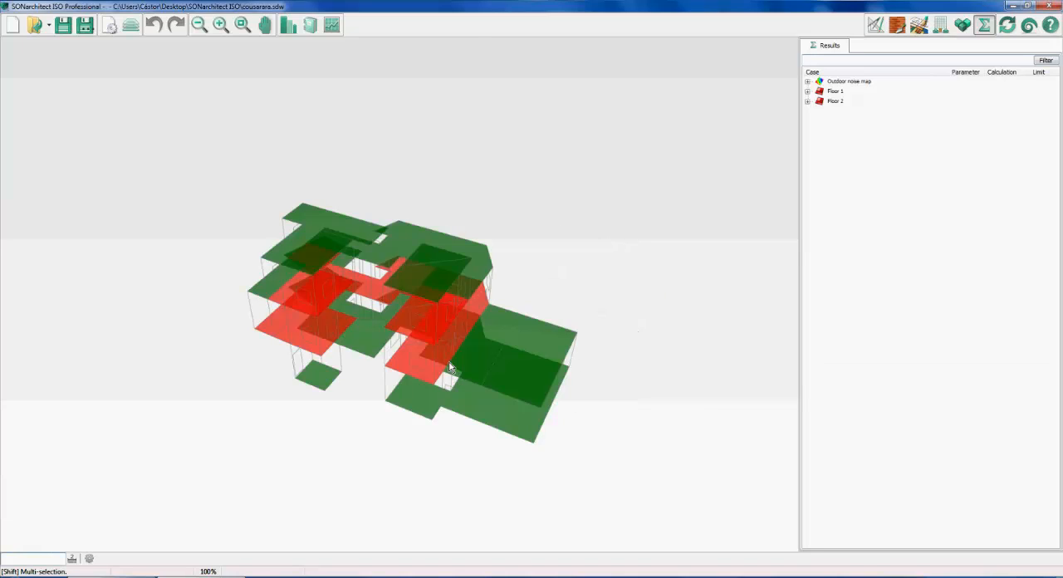
middle_click_drag(449, 366, 357, 352)
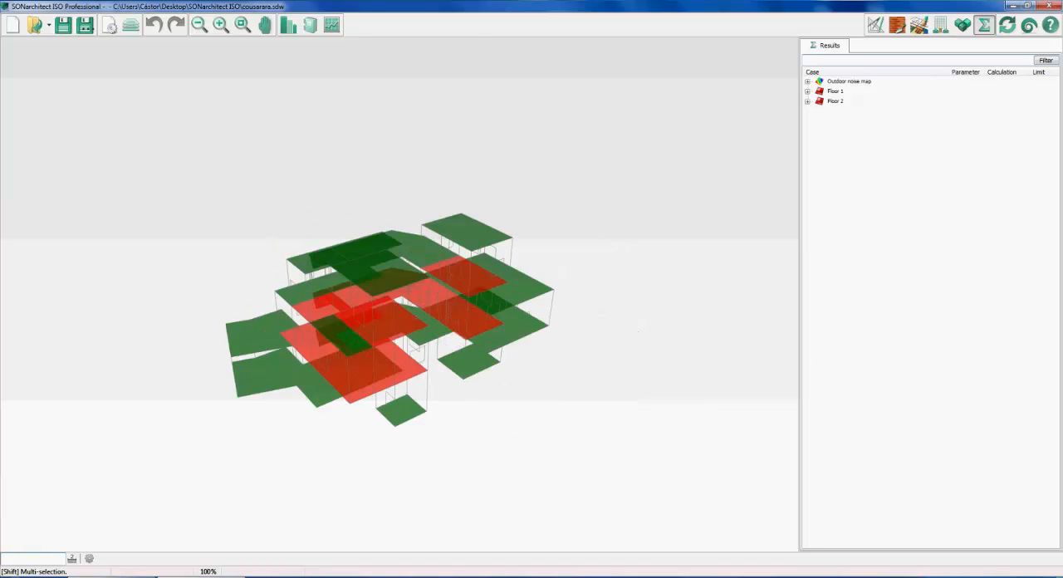
Switch to the AnyMeeting web conference in the browser to view the attendees' chat
mouse_move(112, 577)
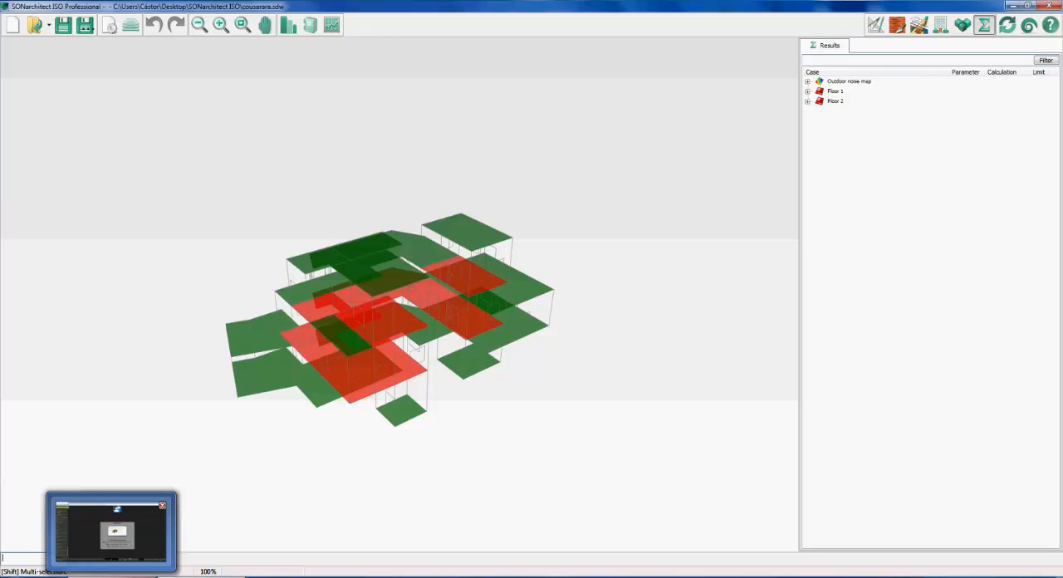
left_click(111, 531)
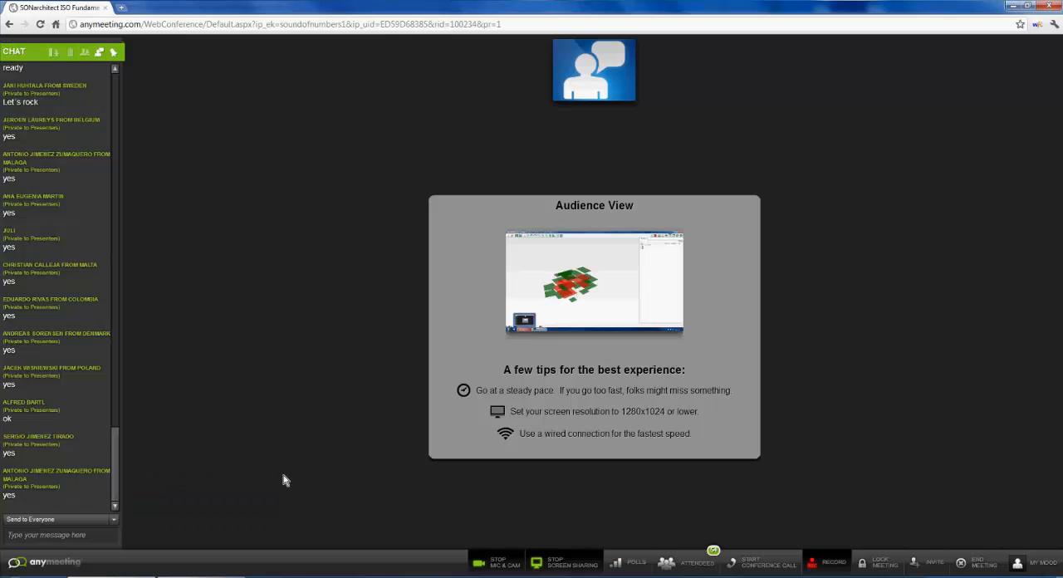
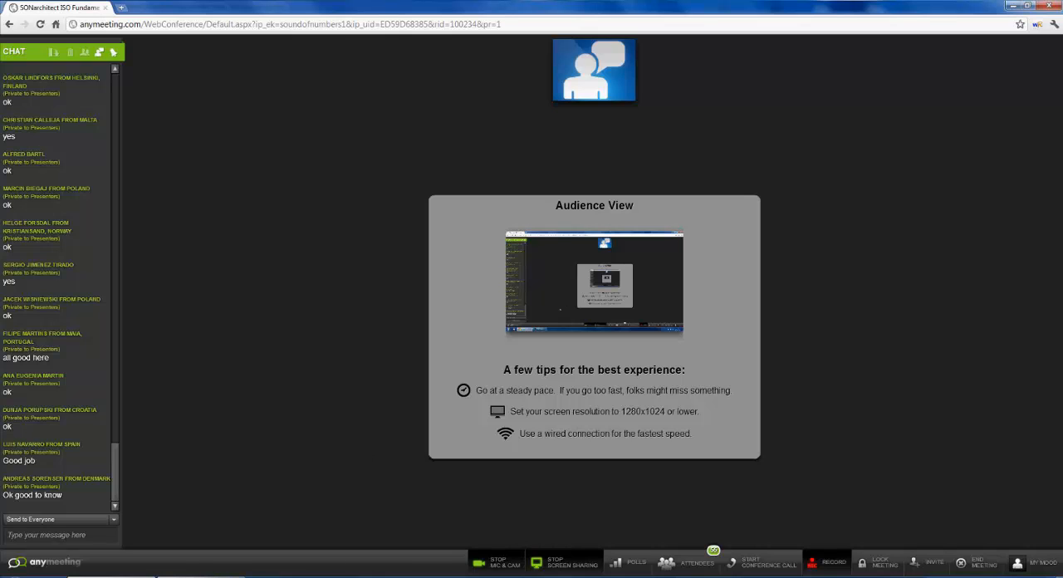
Check the attendees' chat, switch to SONarchitect ISO and orbit the 3D results model to examine the building's floors
key("alt+Tab")
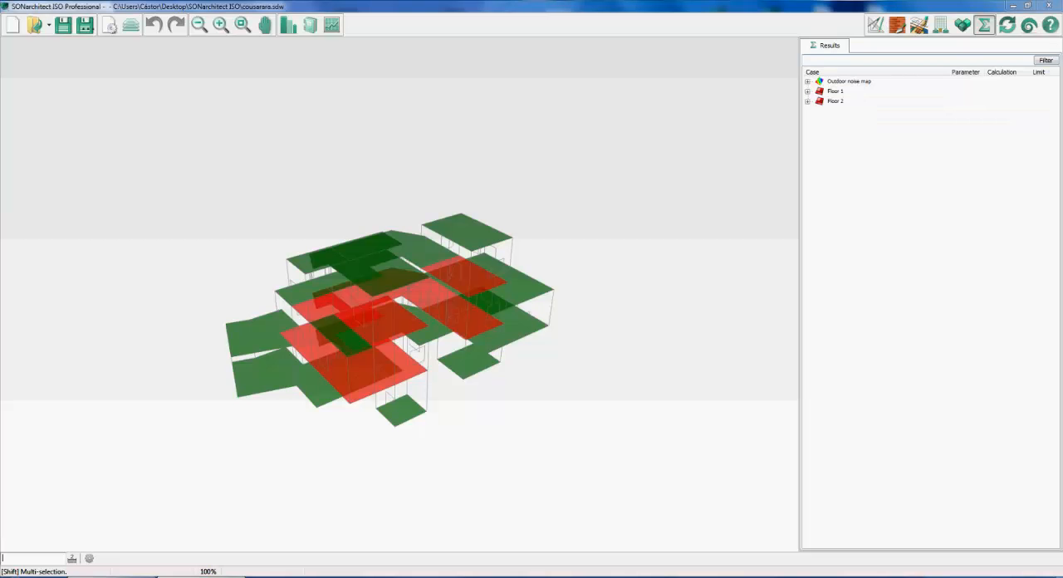
key("alt+Tab")
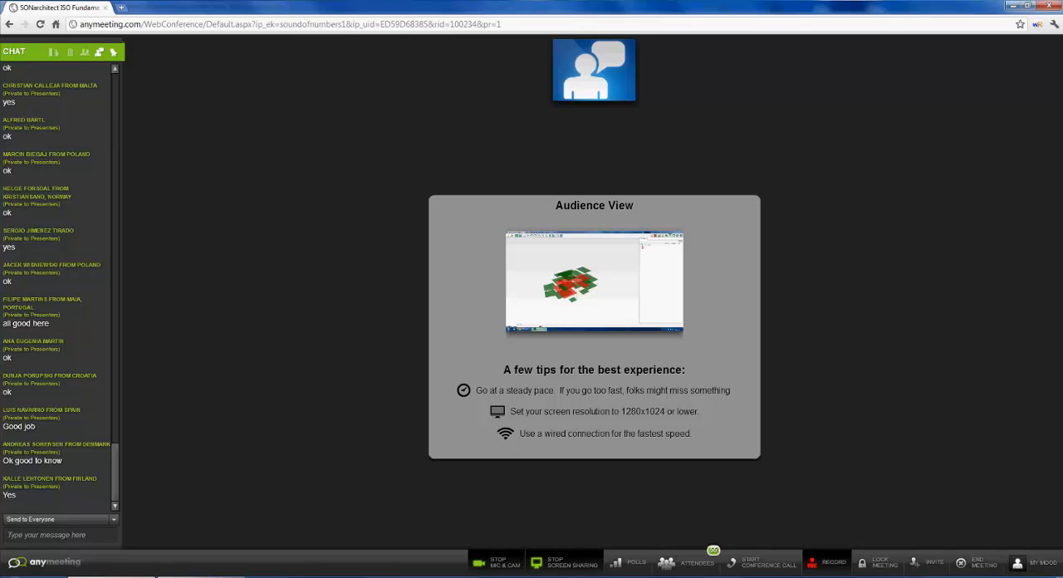
key("alt+Tab")
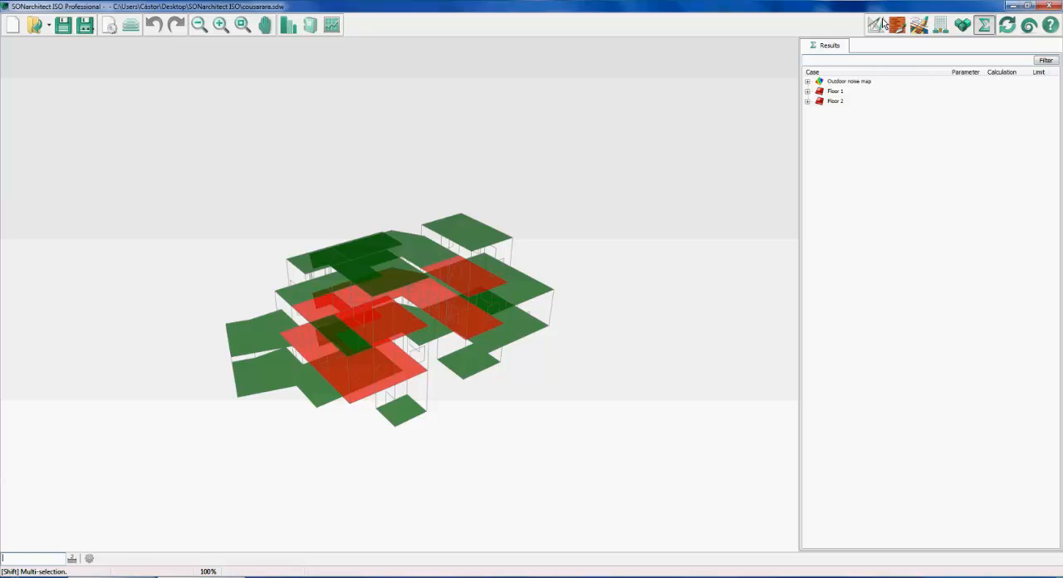
left_click(882, 21)
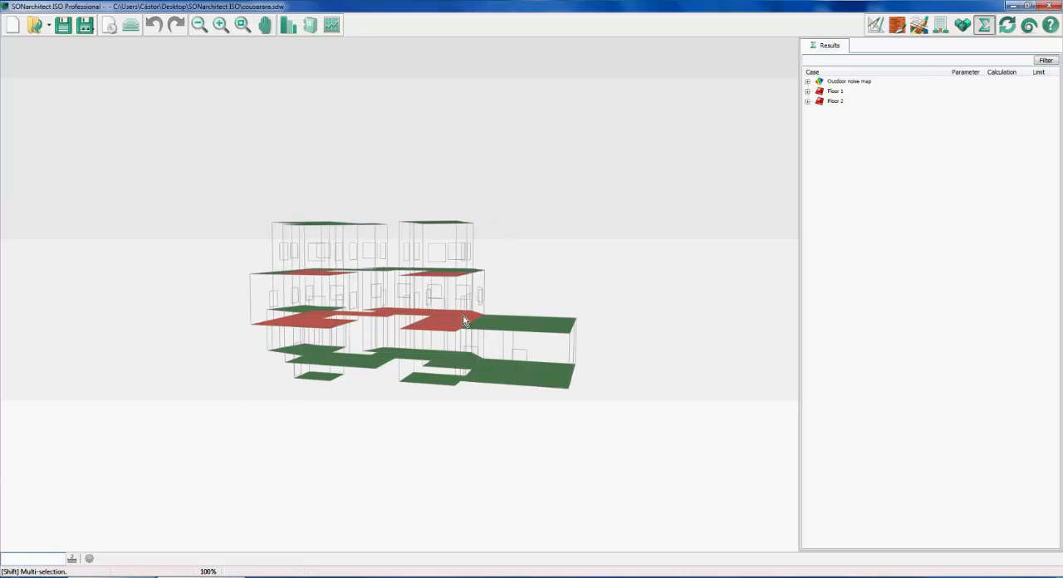
left_click_drag(463, 315, 489, 326)
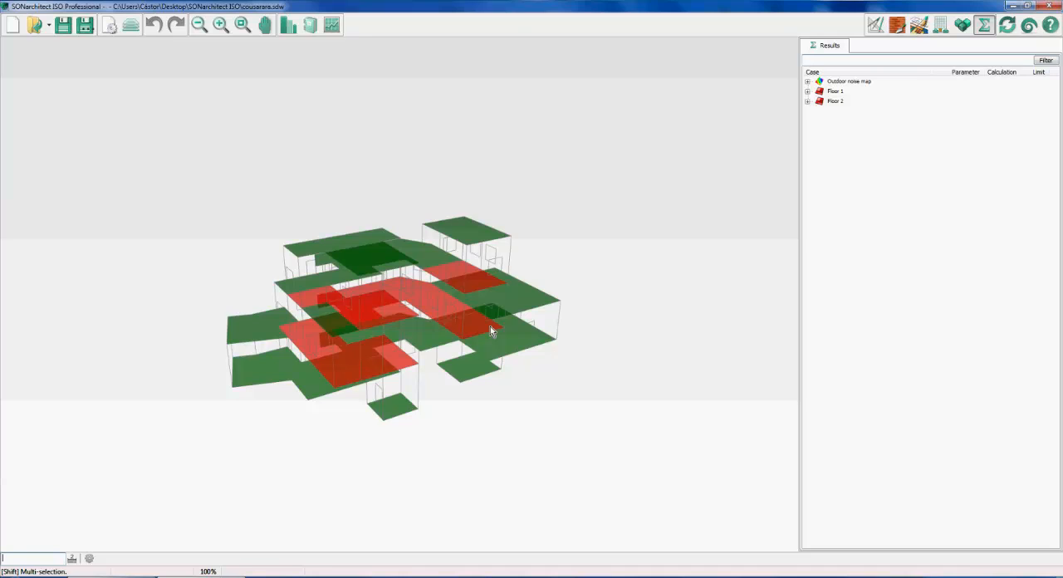
mouse_move(470, 311)
left_mouse_down()
mouse_move(473, 320)
mouse_move(461, 292)
mouse_move(476, 311)
mouse_move(455, 311)
mouse_move(466, 302)
mouse_move(455, 309)
mouse_move(464, 312)
left_mouse_up()
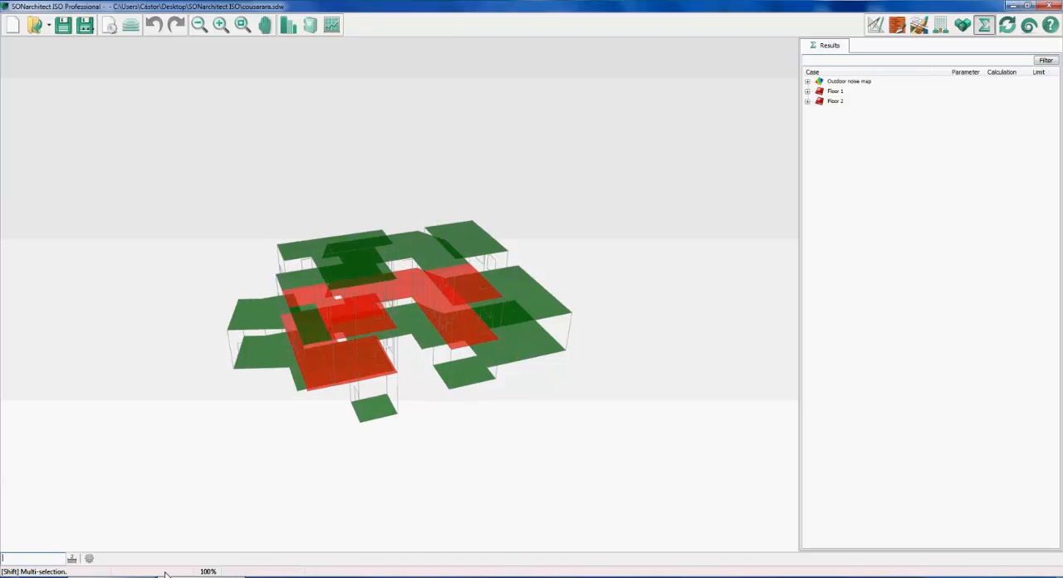
Read the attendees' chat in the AnyMeeting conference, switch back to SONarchitect ISO and orbit the 3D results model
left_click(137, 576)
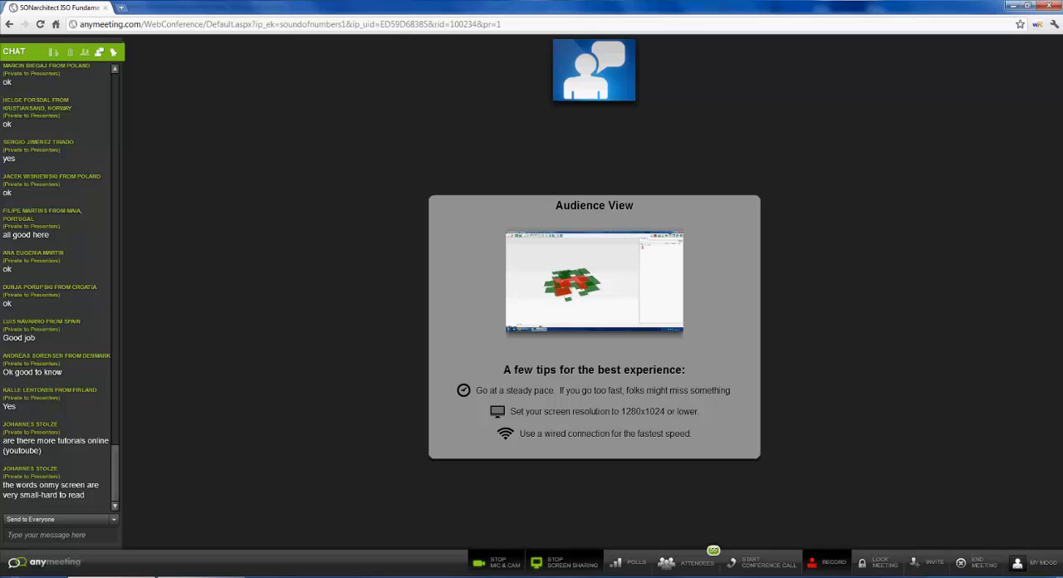
mouse_move(201, 576)
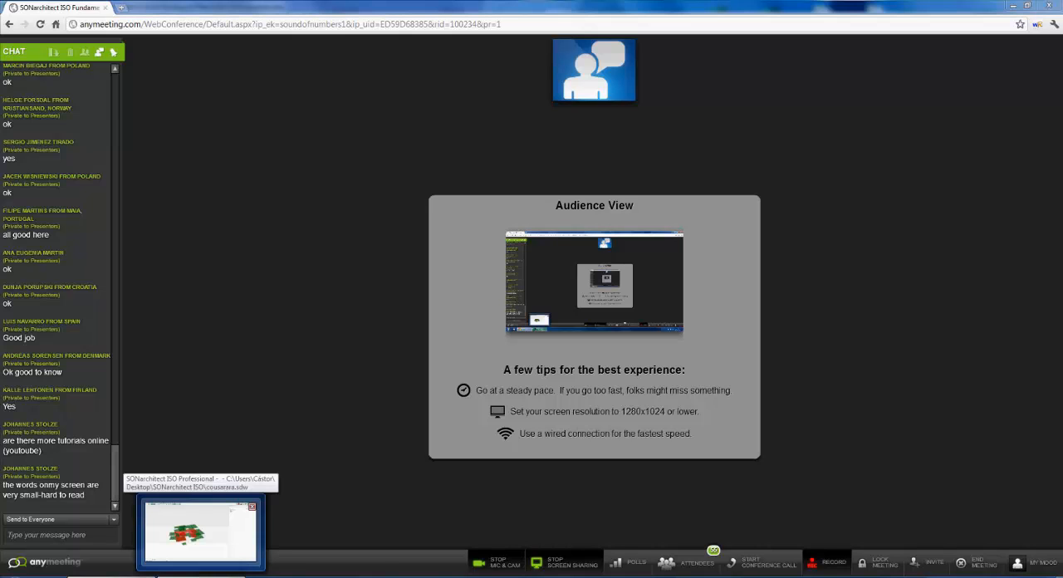
left_click(200, 532)
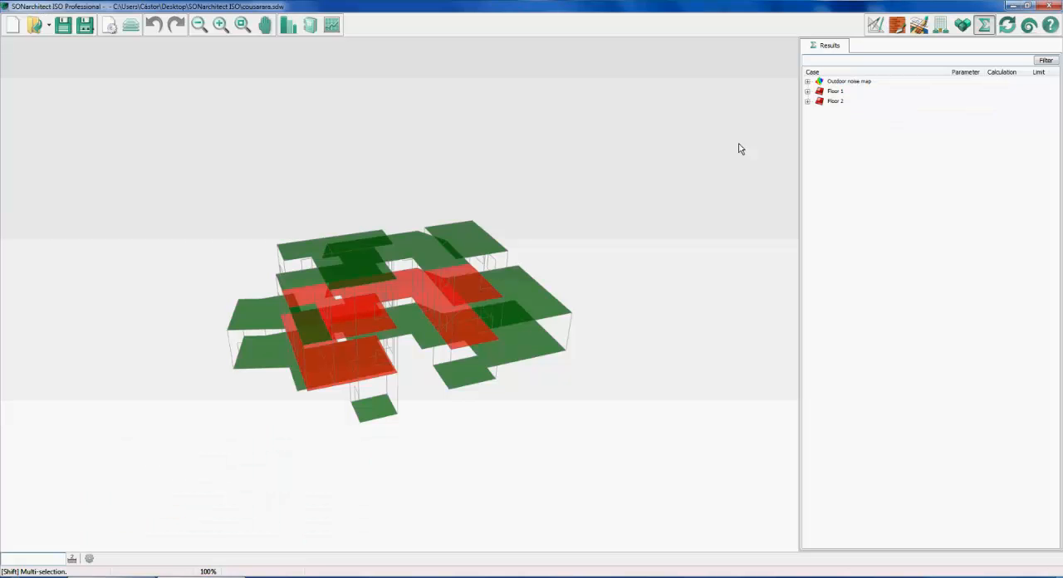
left_click_drag(739, 144, 697, 111)
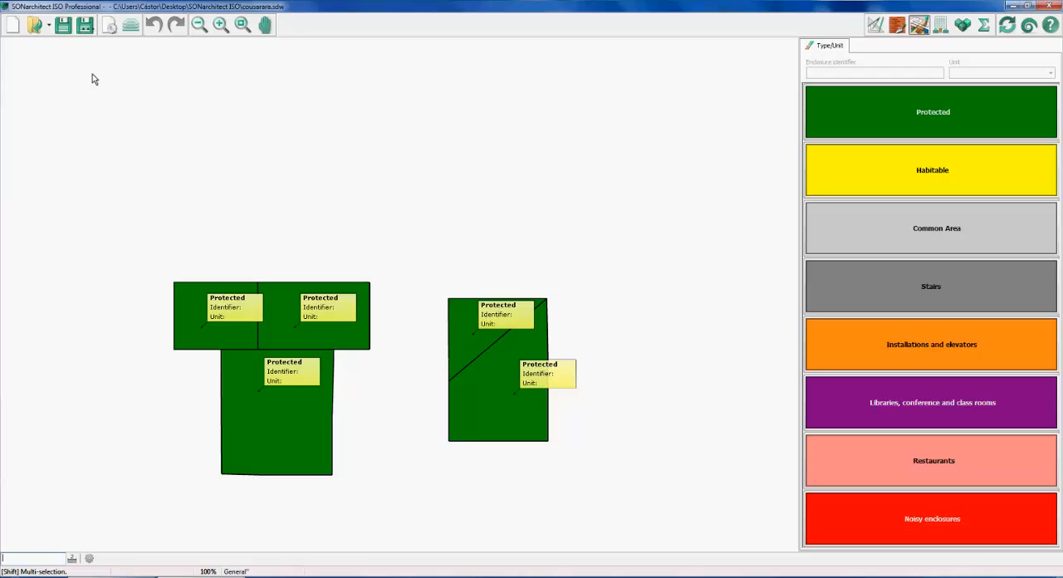
Review the General plan's room type assignments with one noisy enclosure selected, and return to the building's calculation results
left_click(131, 25)
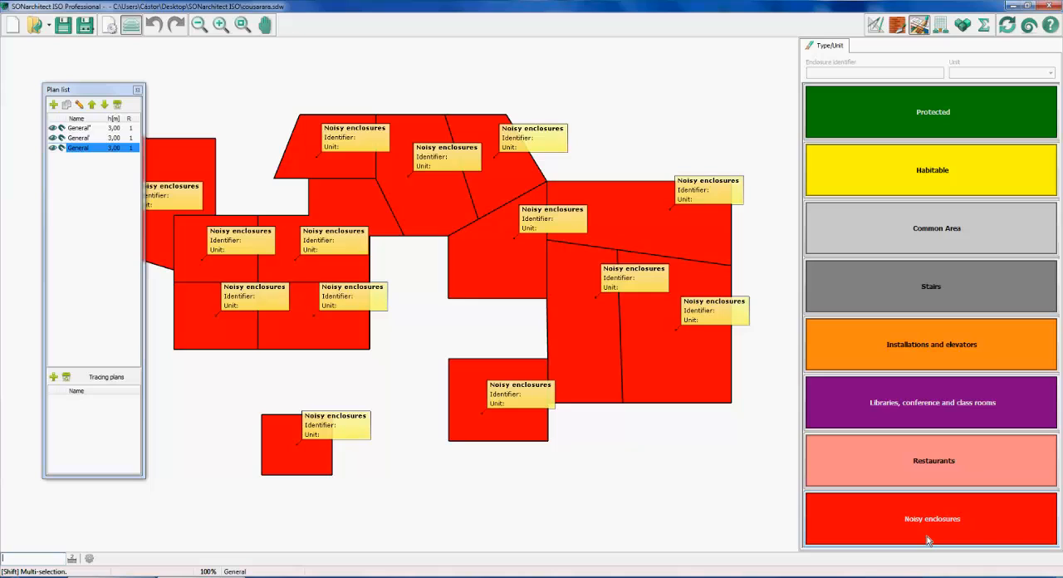
left_click(719, 290)
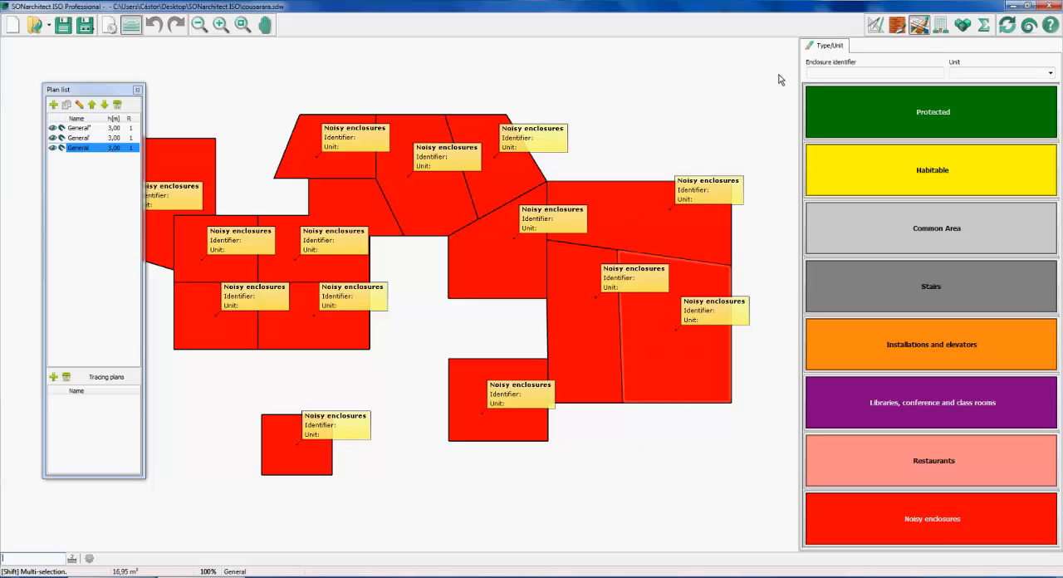
left_click(984, 27)
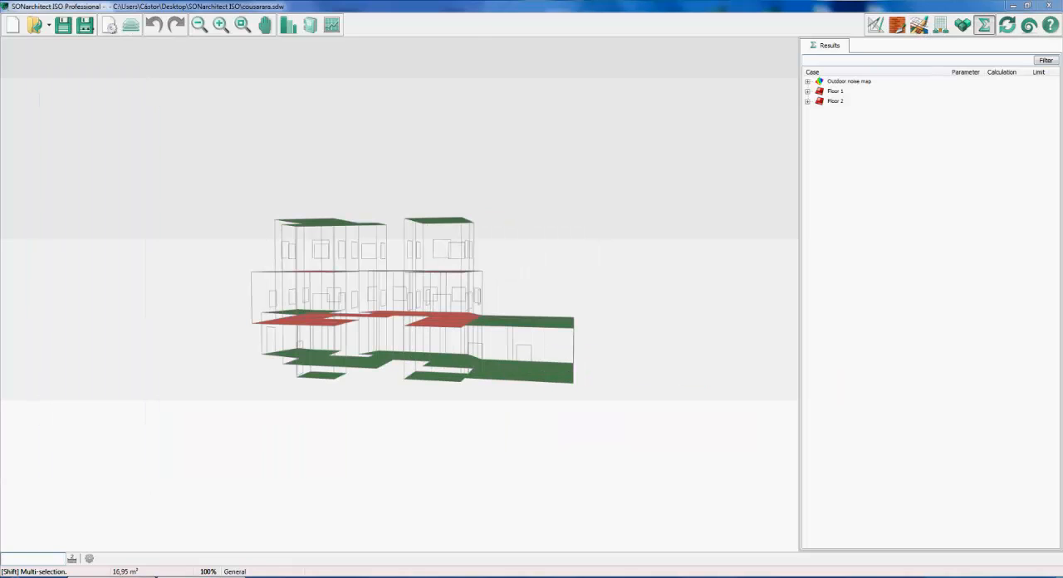
Switch to the AnyMeeting conference to read the newest chat questions and return to SONarchitect ISO
left_click(201, 577)
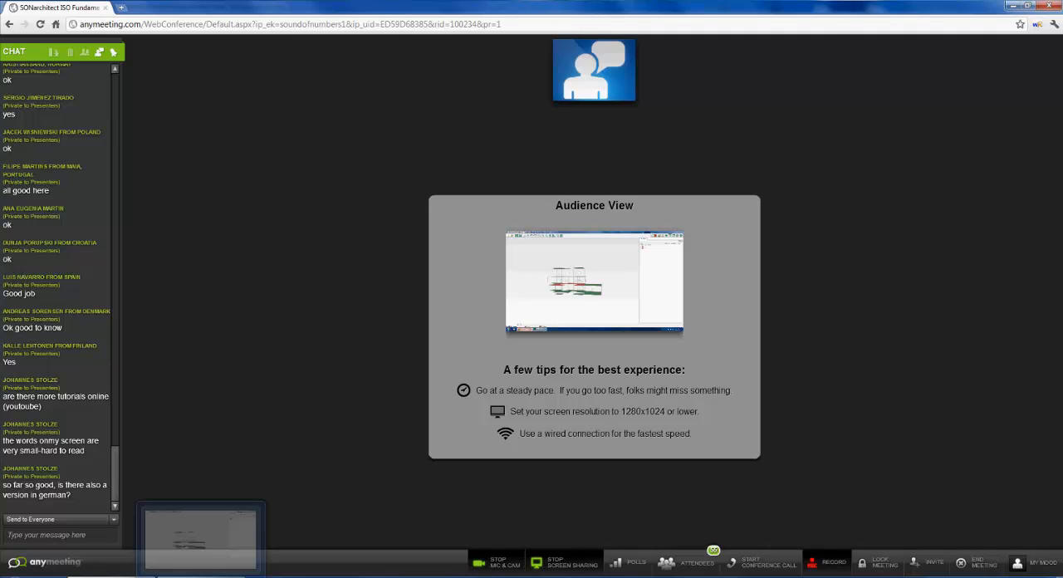
left_click(201, 577)
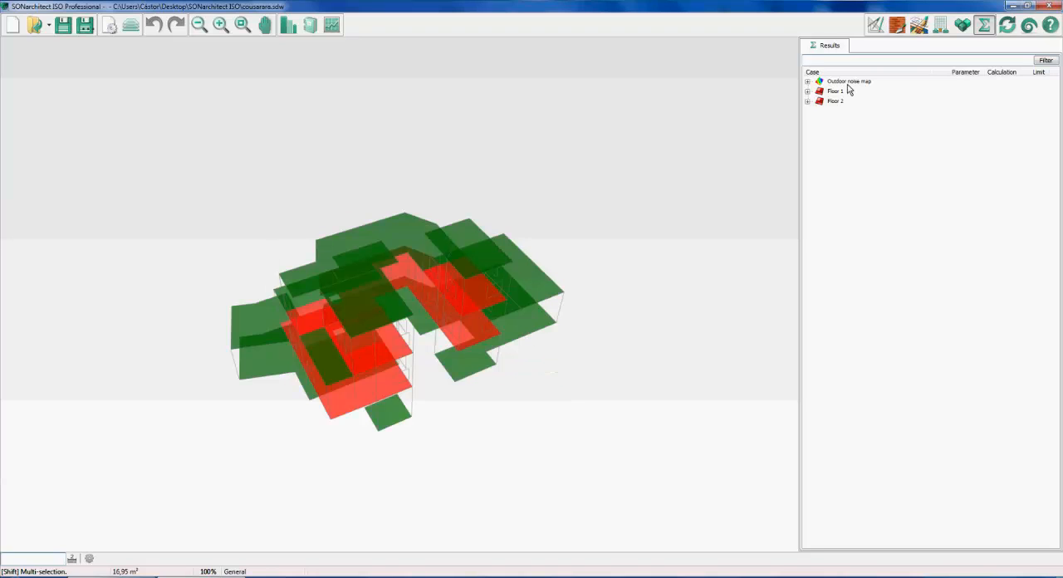
Display the outdoor noise map around the building and orbit it to examine the noise spread from several sides
left_click(847, 82)
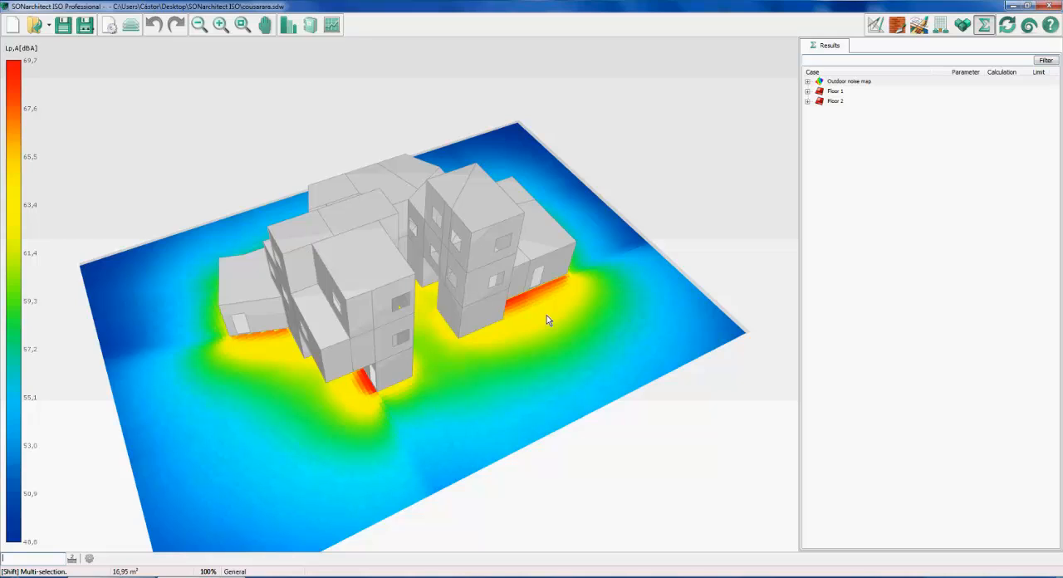
middle_click_drag(546, 315, 514, 308)
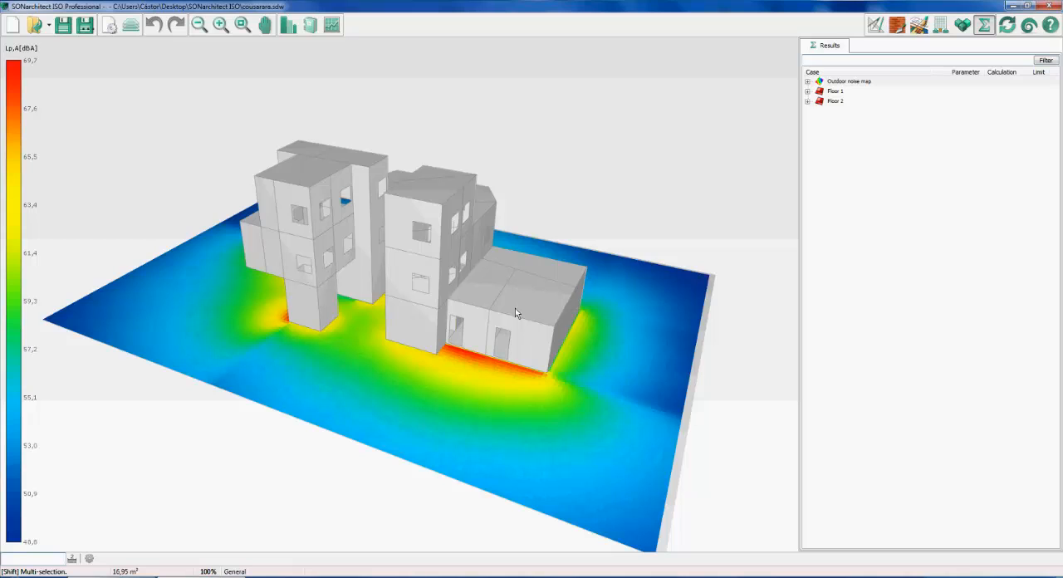
middle_click_drag(514, 308, 538, 307)
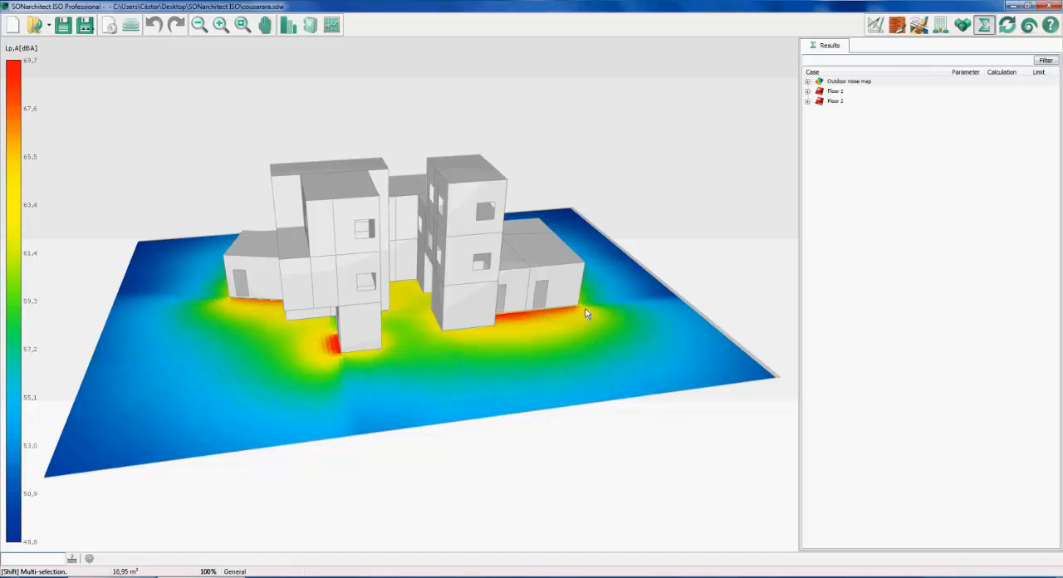
List the outdoor noise map's source rooms, view the maps from rooms 1, 3 and 8, and expand room 8
left_click(806, 83)
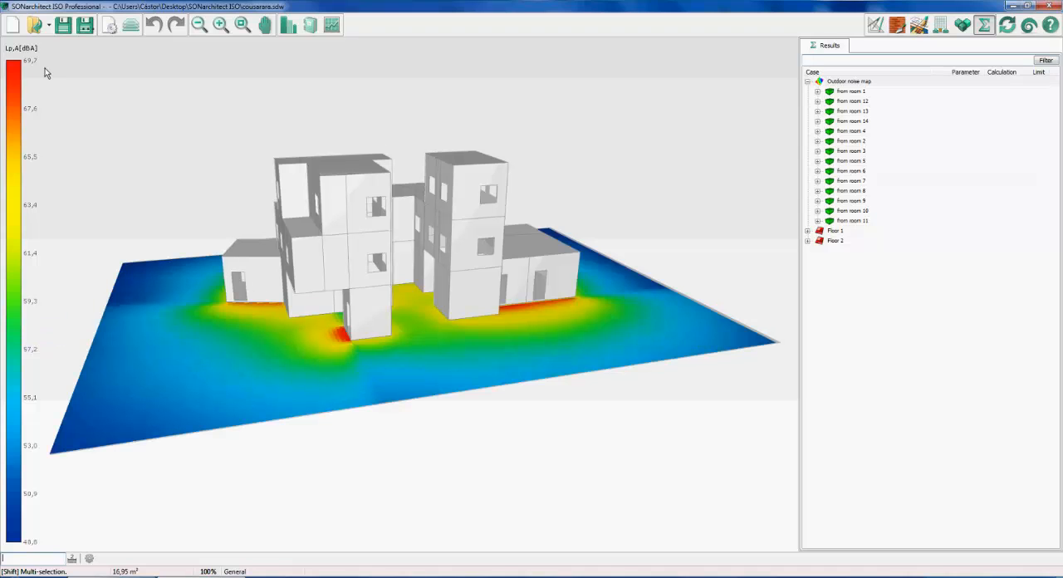
left_click(850, 90)
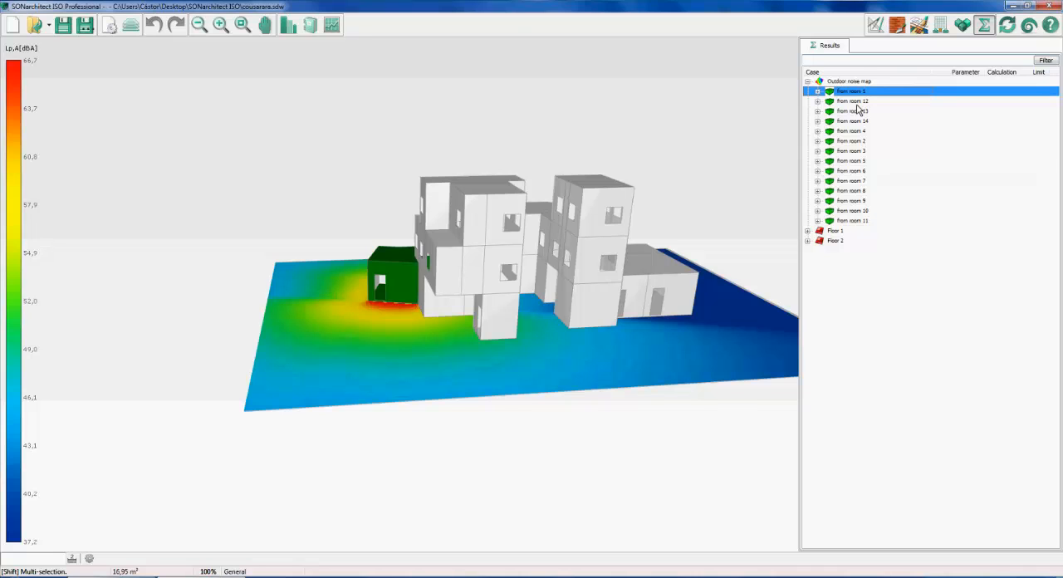
left_click(861, 152)
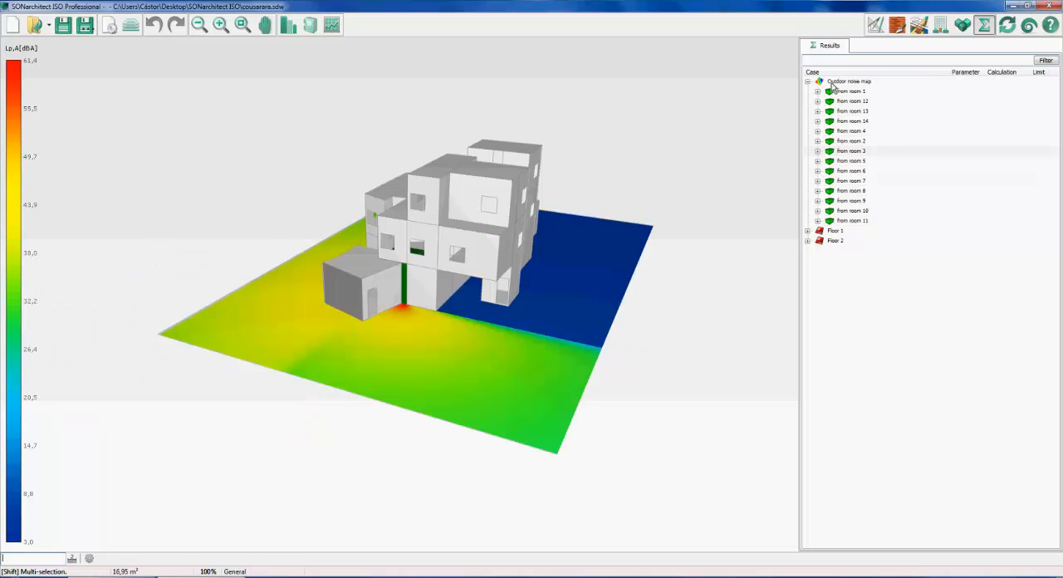
left_click(864, 191)
double_click(864, 191)
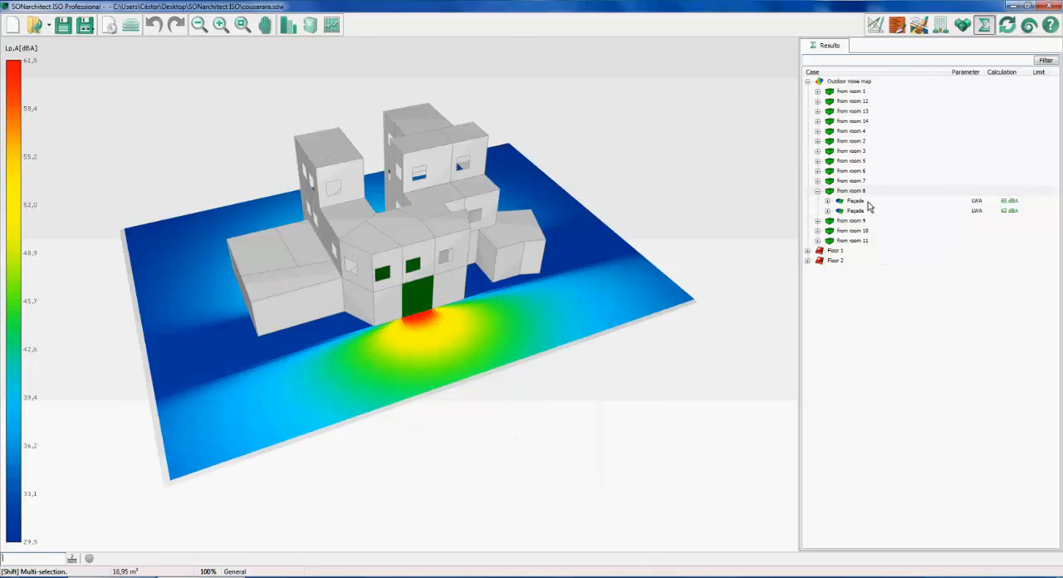
Examine the noise maps of room 8's two façades and view the second façade's sound transmission chart
left_click(855, 201)
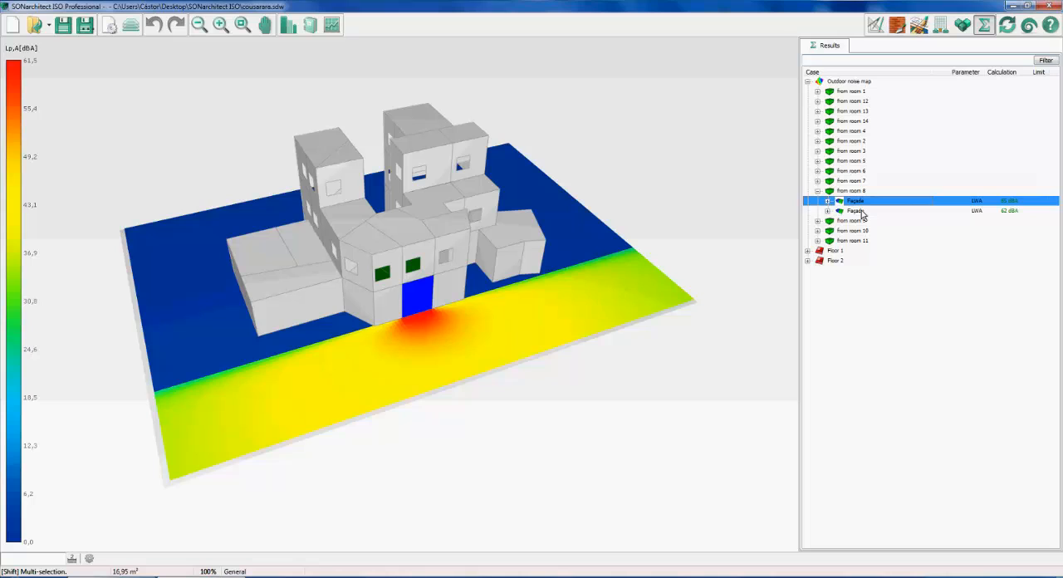
left_click(857, 211)
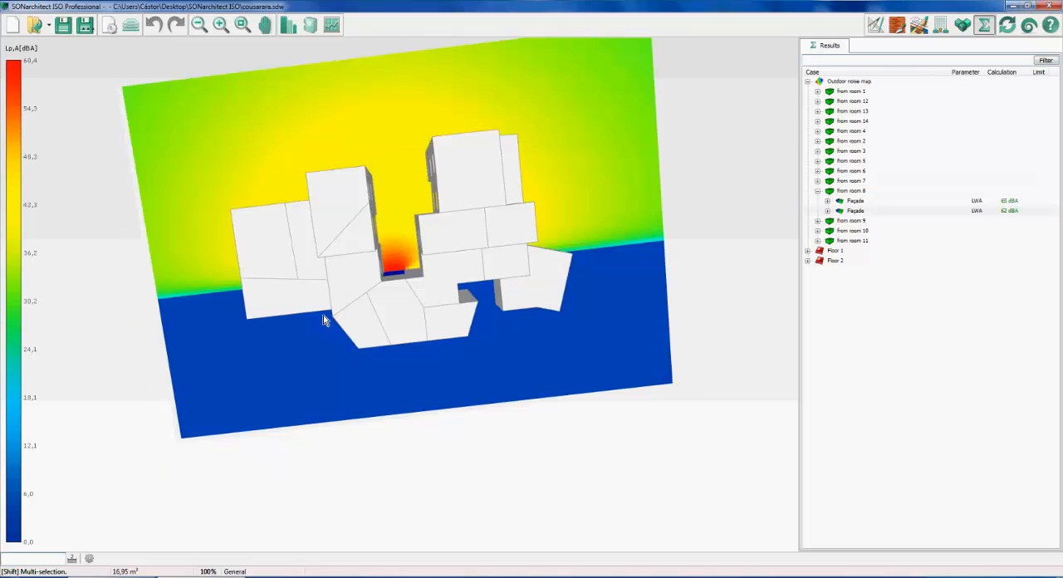
middle_click_drag(323, 315, 224, 286)
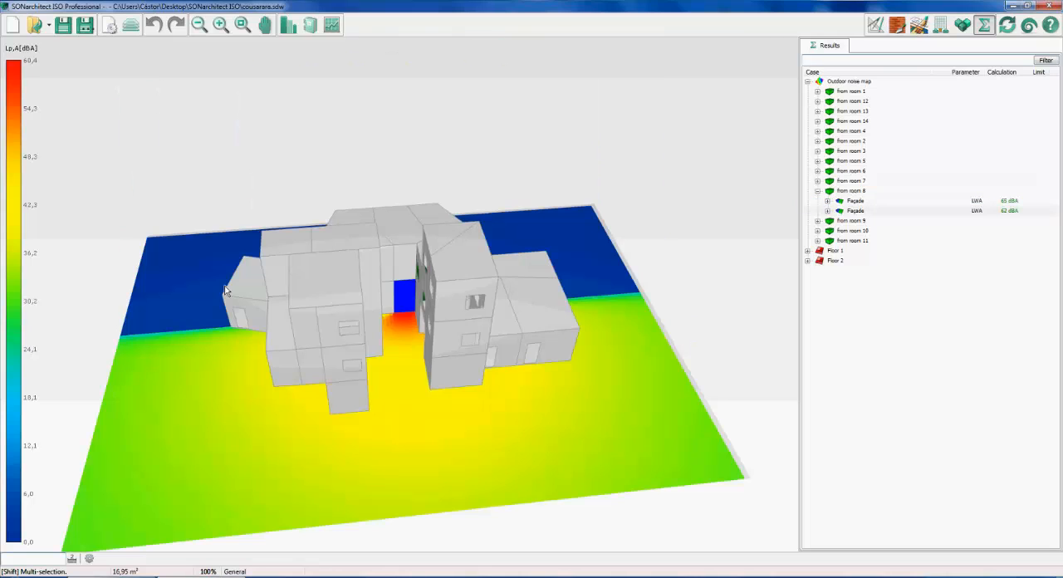
left_click(855, 212)
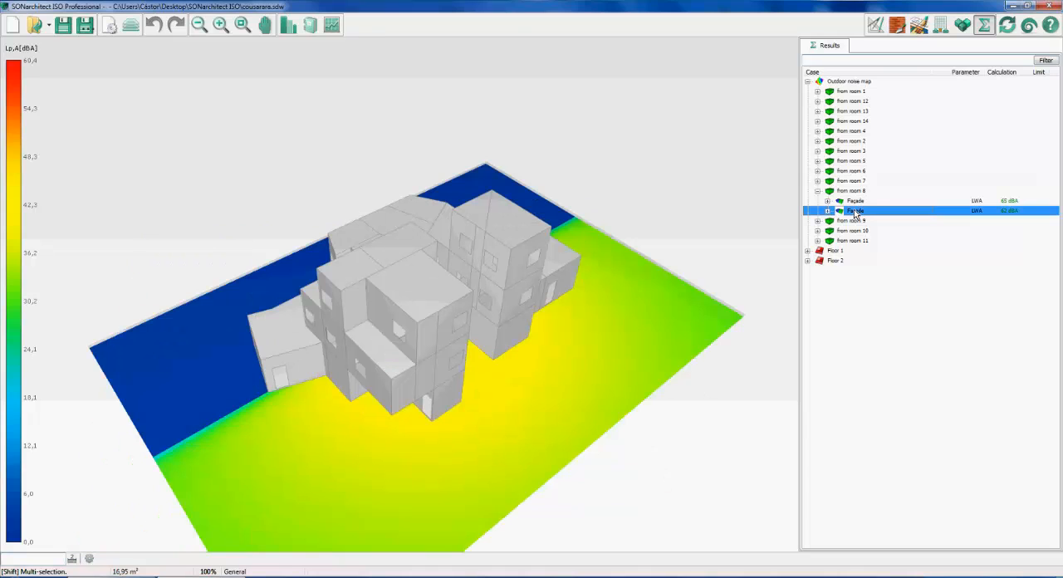
double_click(855, 211)
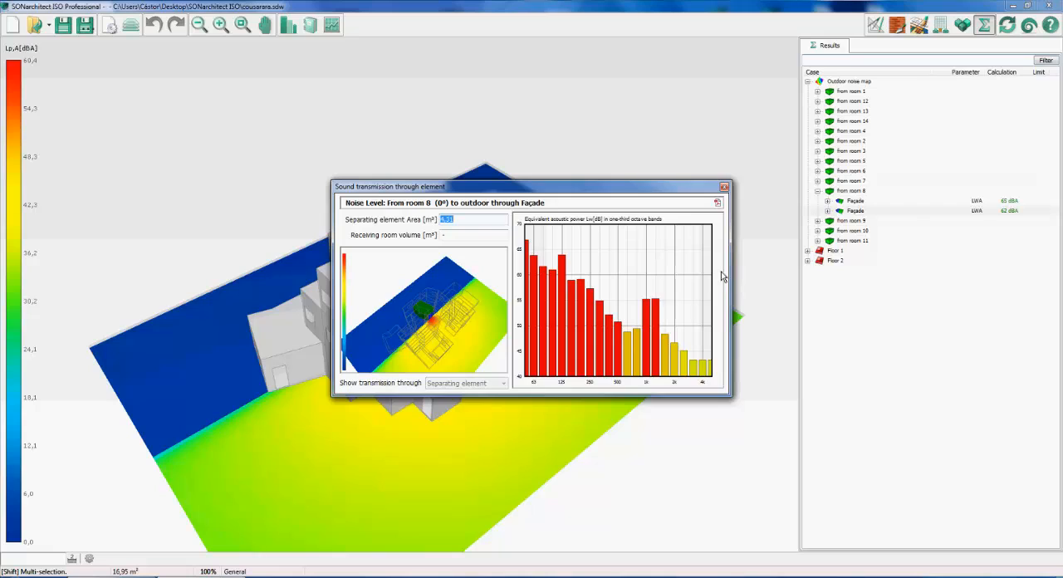
left_click(723, 188)
Expand the second façade of room 8 and examine transmission paths 1, 2, 7 and 6 in 3D
left_click(828, 211)
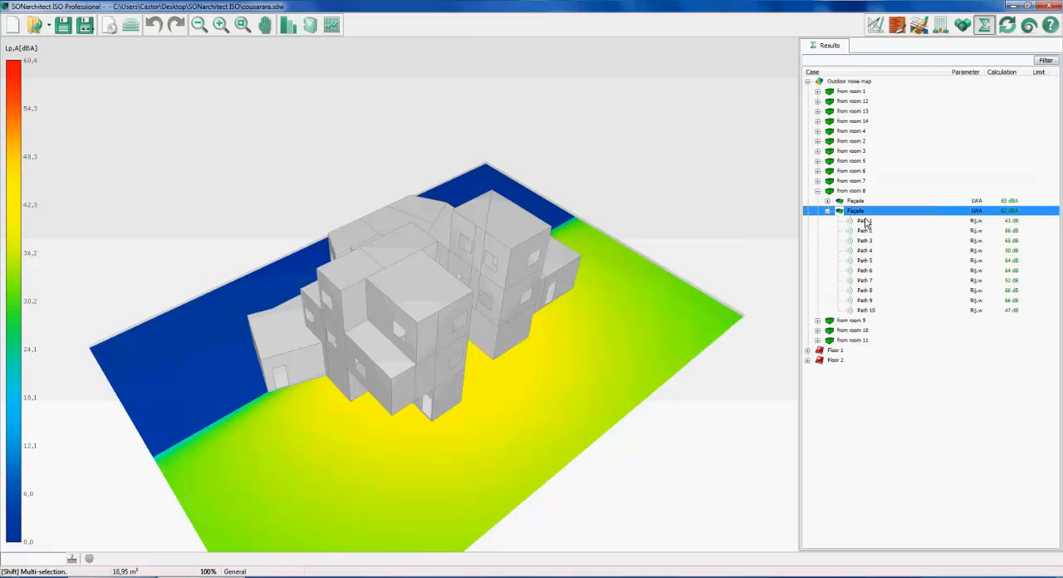
left_click(864, 222)
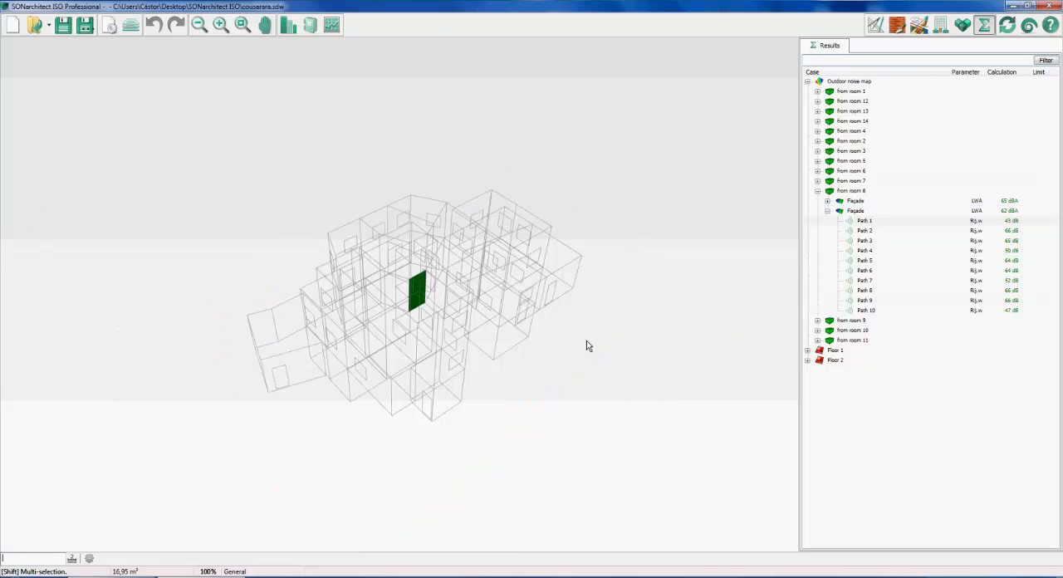
left_click(871, 231)
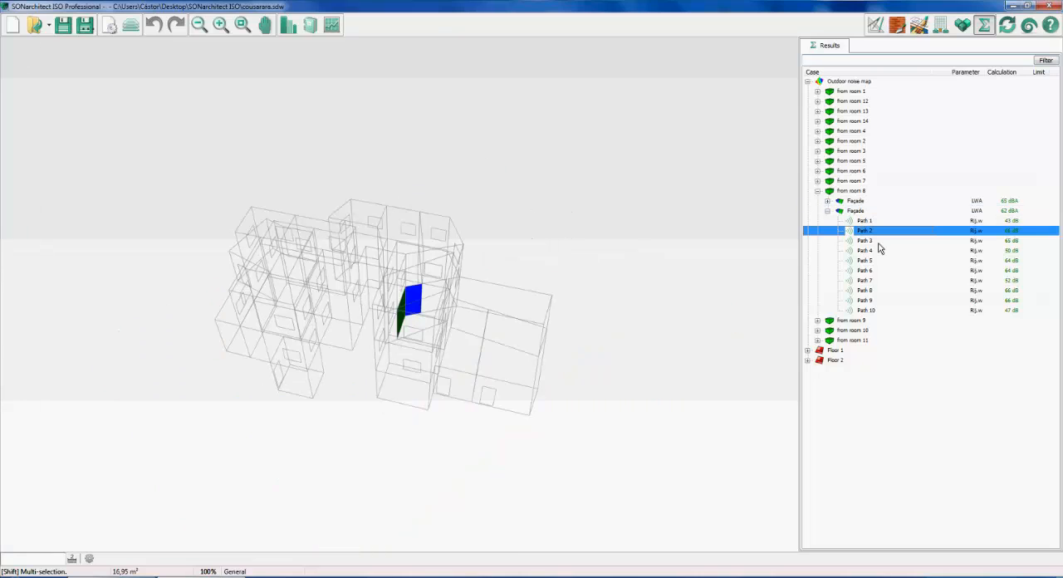
left_click(876, 281)
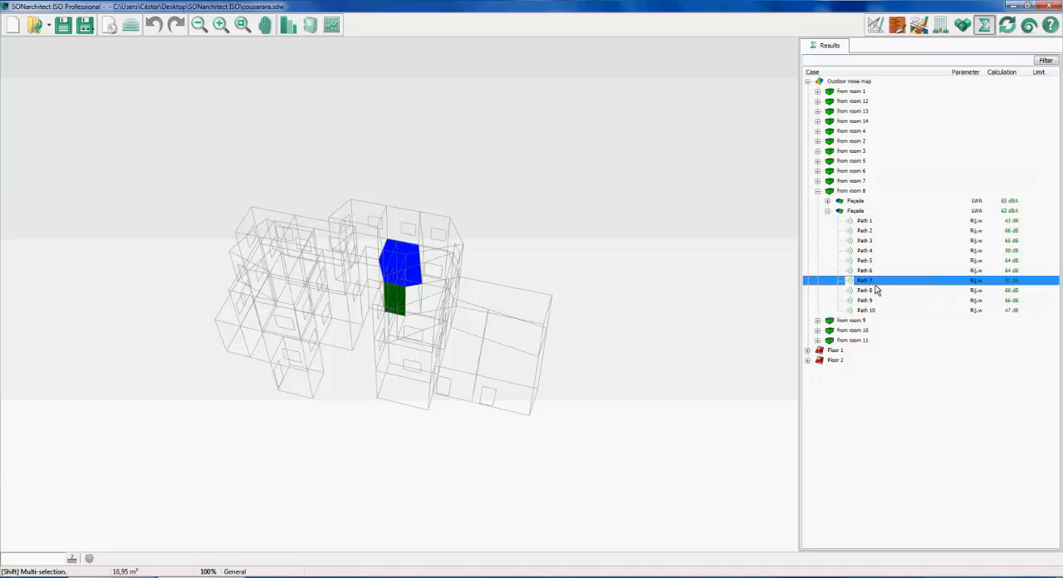
left_click(876, 271)
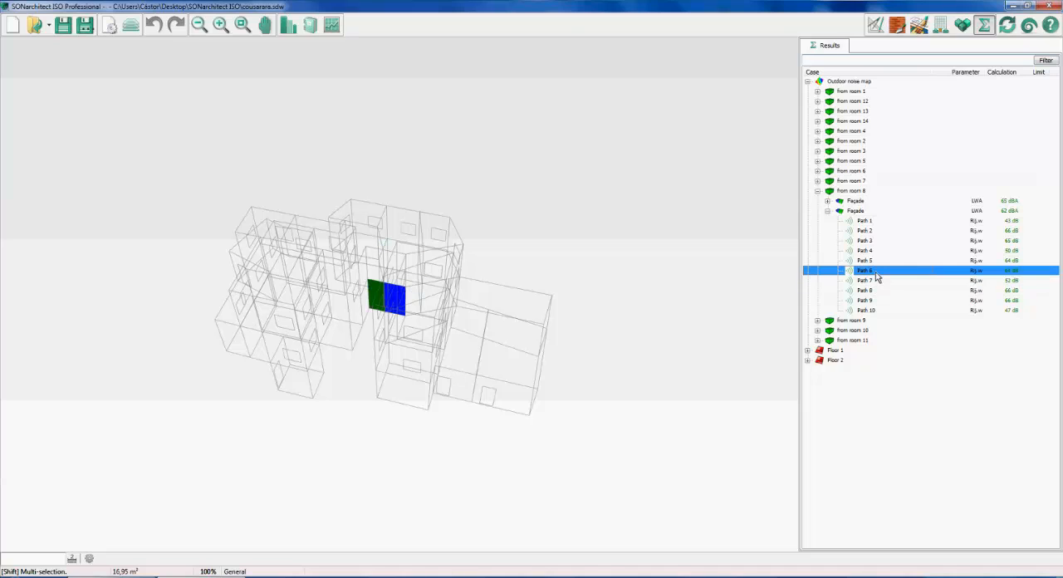
Collapse the outdoor noise map results and display the results of Floor 1 and Floor 2 in 3D
left_click(817, 190)
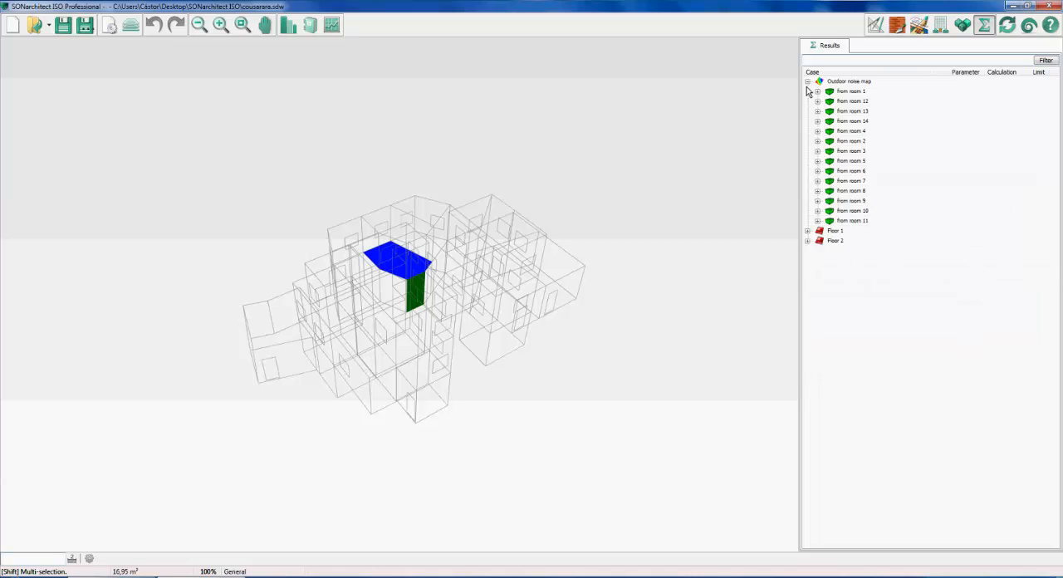
left_click(807, 81)
left_click(834, 91)
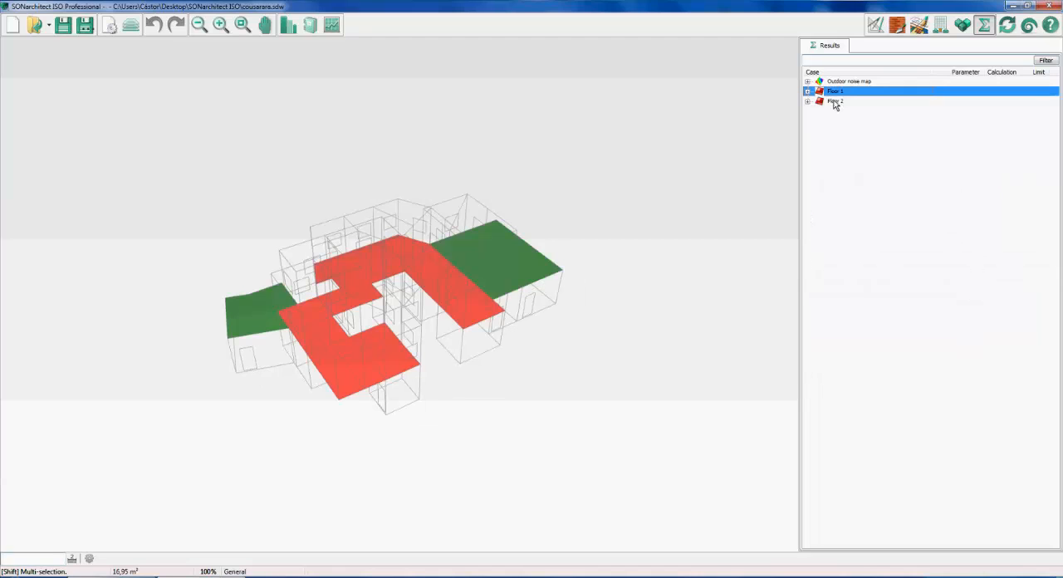
left_click(834, 101)
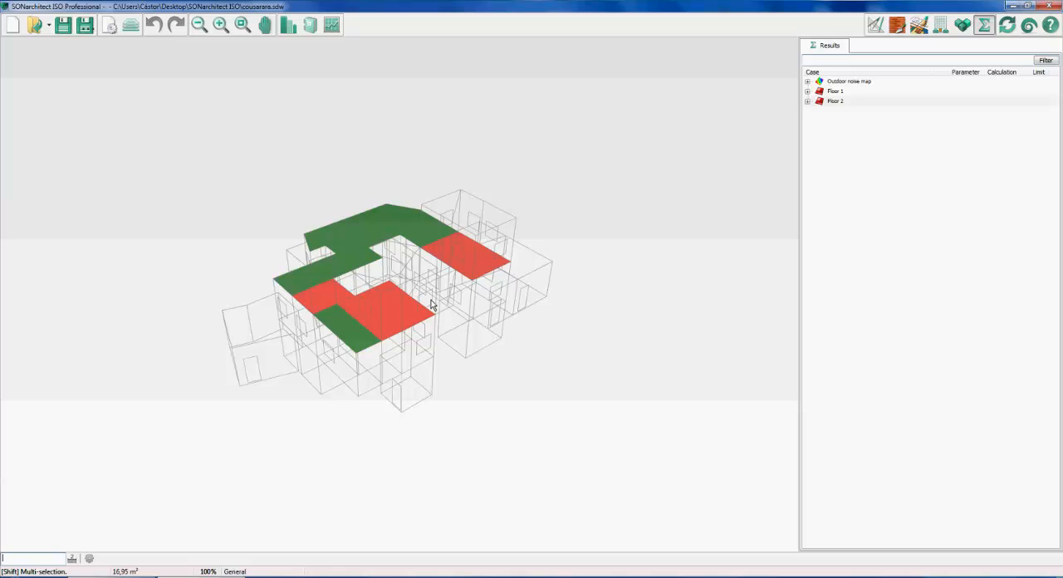
List the rooms of Floor 1, display rooms 15, 20 and 19 in 3D, and expand room 19's results
middle_click_drag(430, 299, 428, 305)
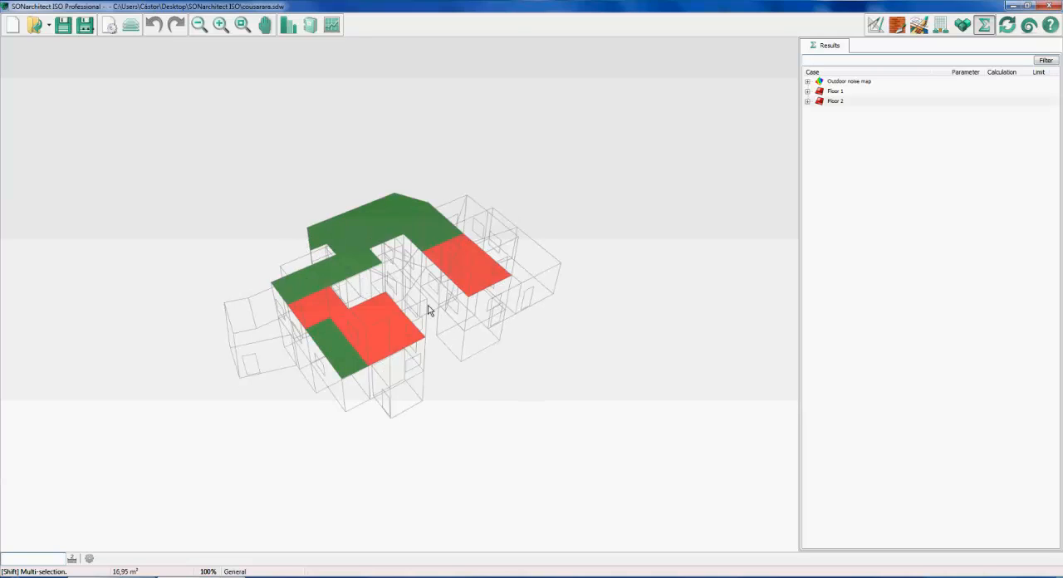
left_click(848, 92)
double_click(848, 93)
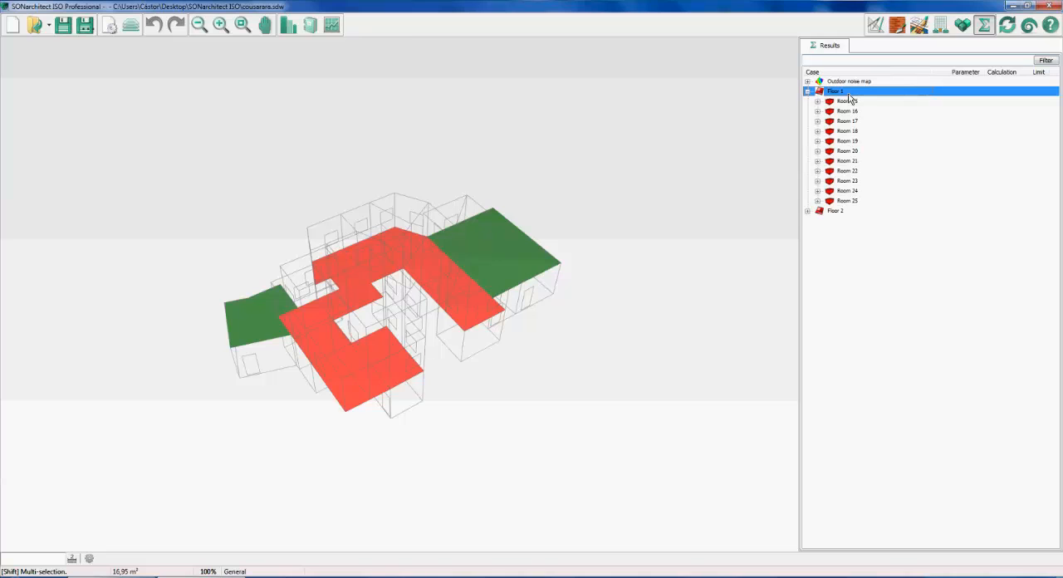
left_click(850, 104)
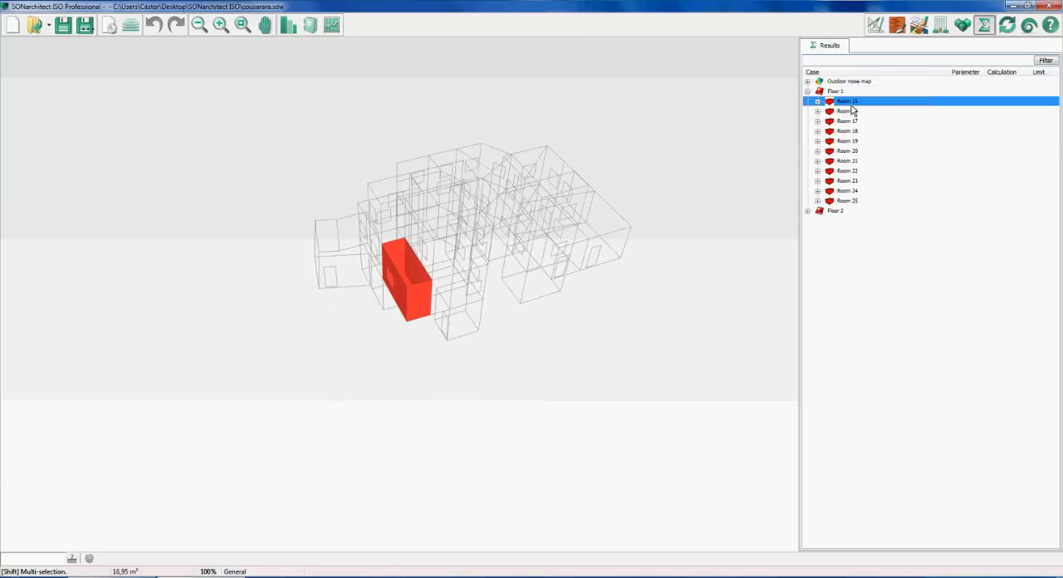
left_click(851, 142)
left_click(845, 152)
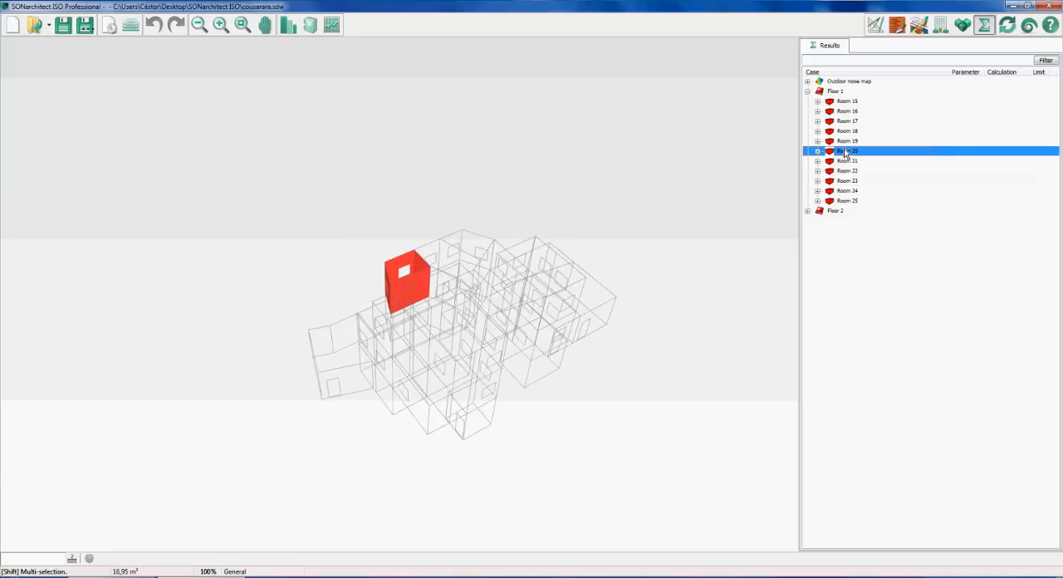
left_click(852, 142)
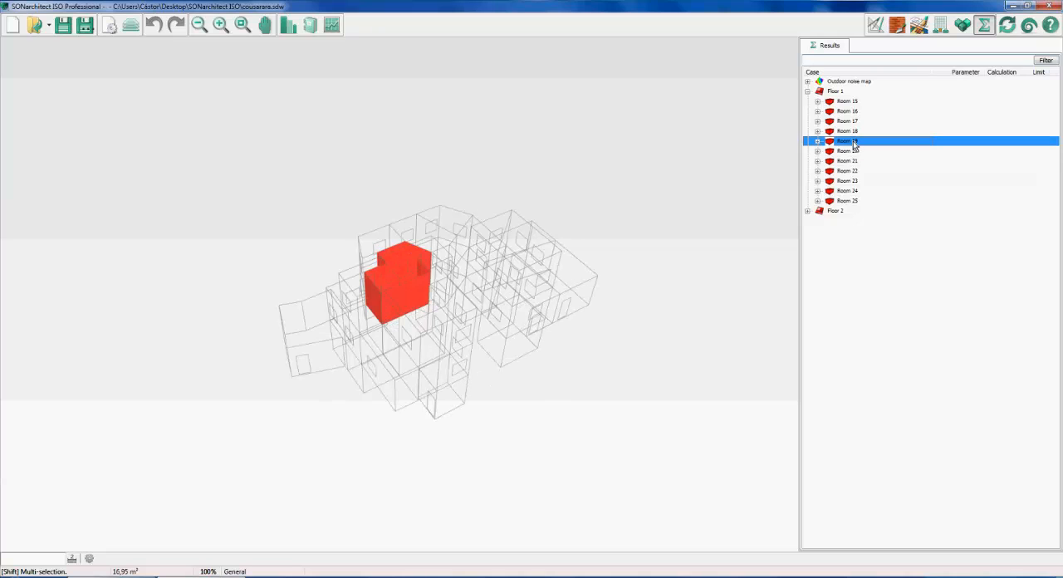
double_click(854, 145)
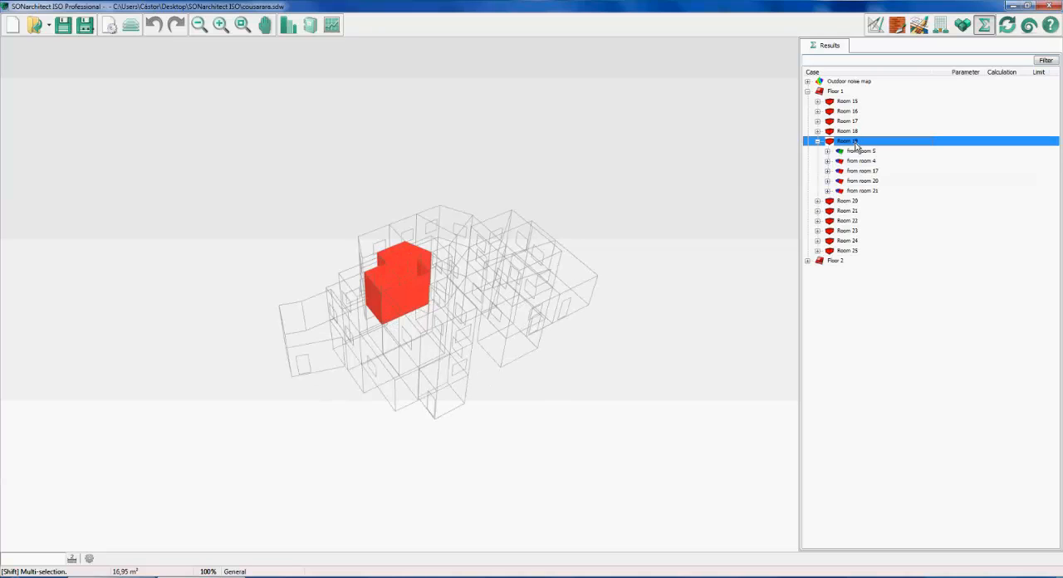
Display the sound transmission into room 19 from rooms 5, 17 and 4 in 3D
left_click(858, 155)
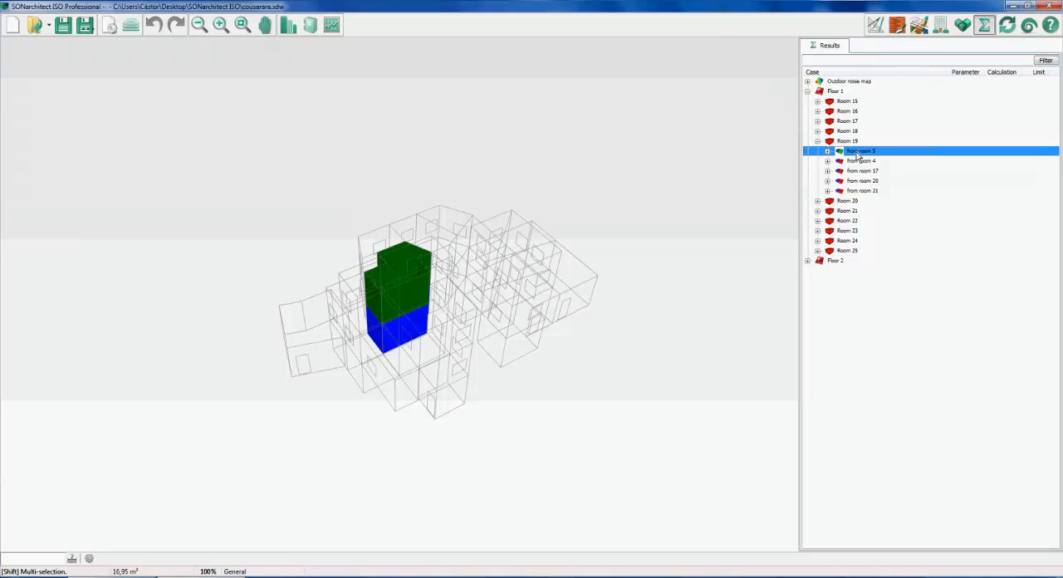
left_click(863, 170)
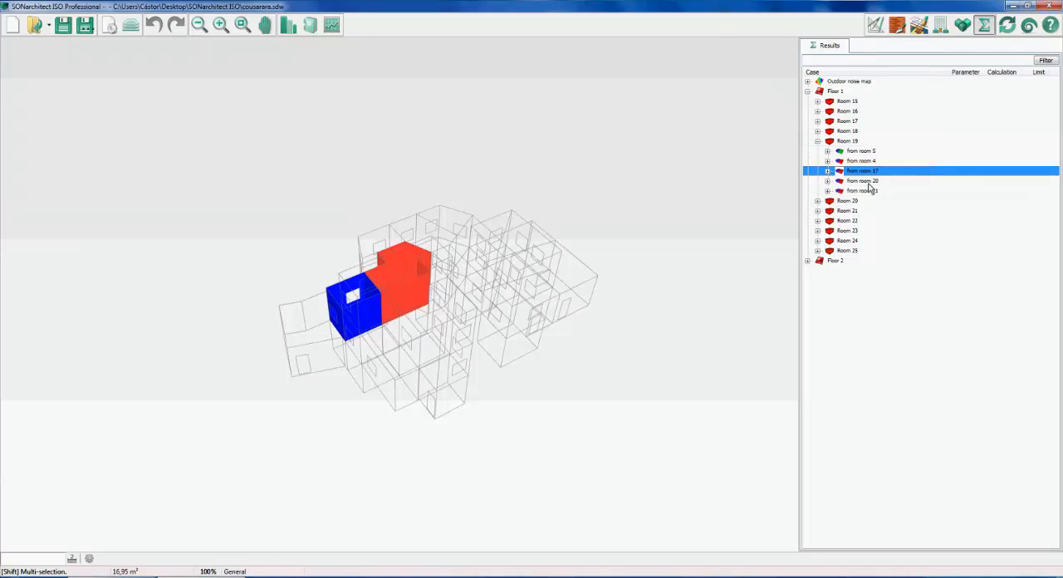
left_click(864, 161)
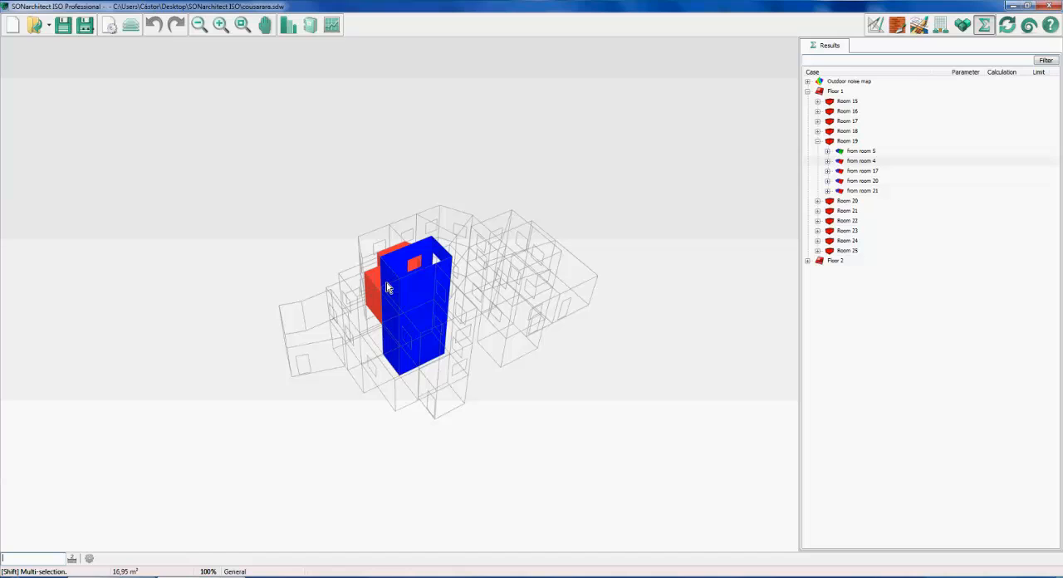
left_click_drag(387, 287, 462, 281)
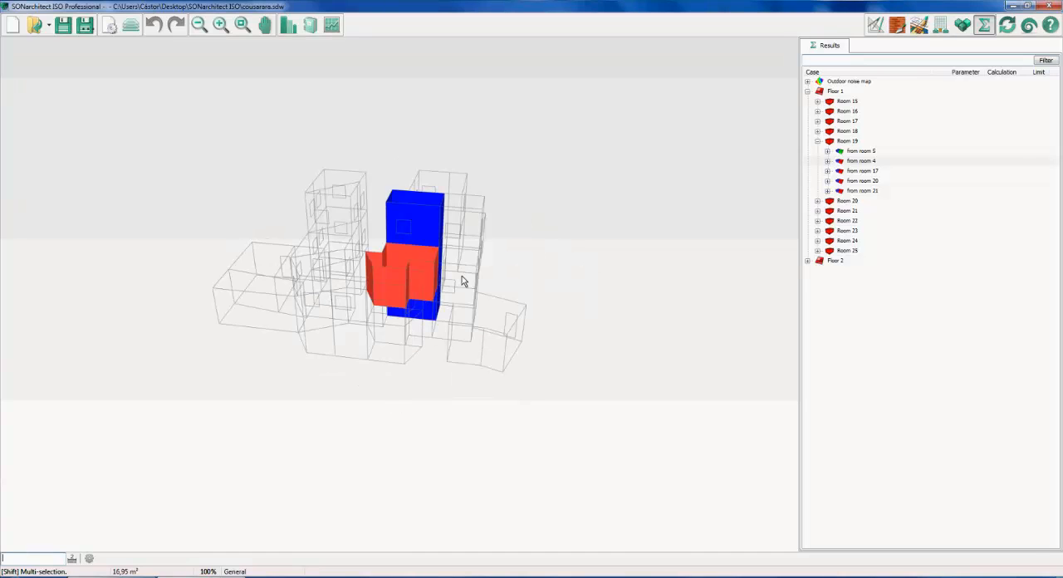
scroll(450, 250, "up", 2)
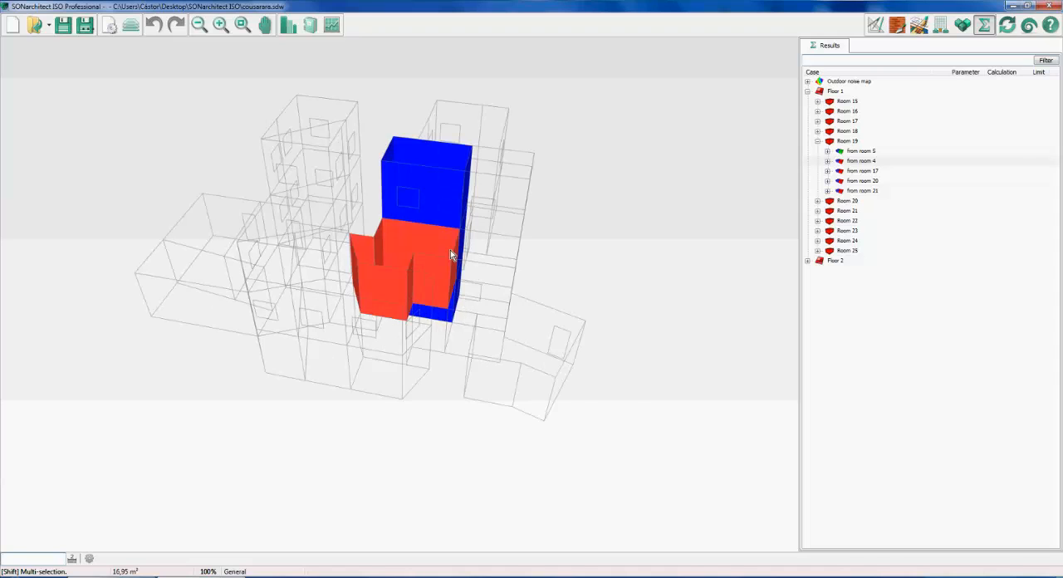
left_click_drag(450, 250, 515, 272)
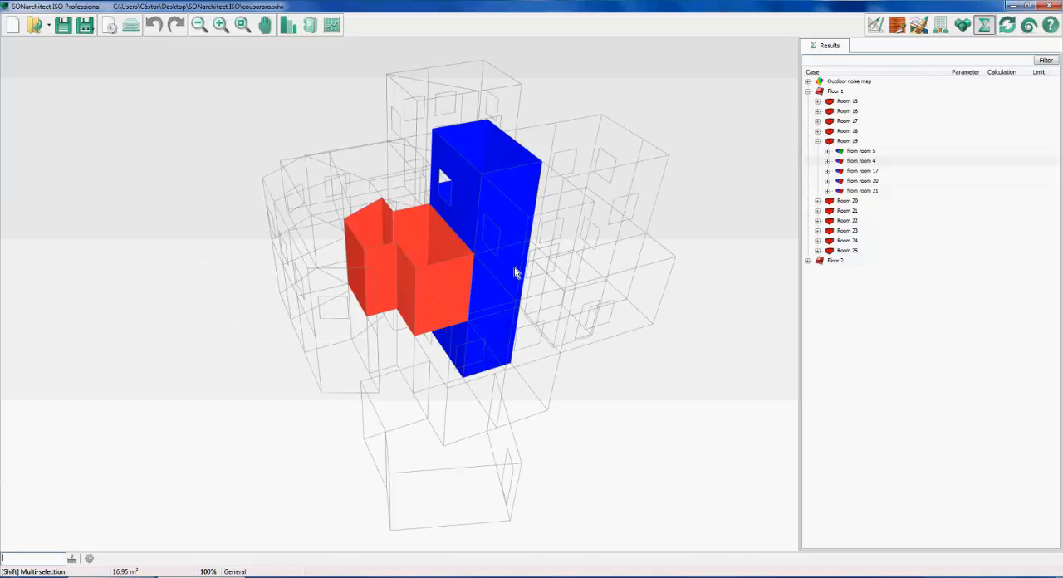
Expand the transmission from room 4 to room 19 and examine its airborne noise result
double_click(860, 160)
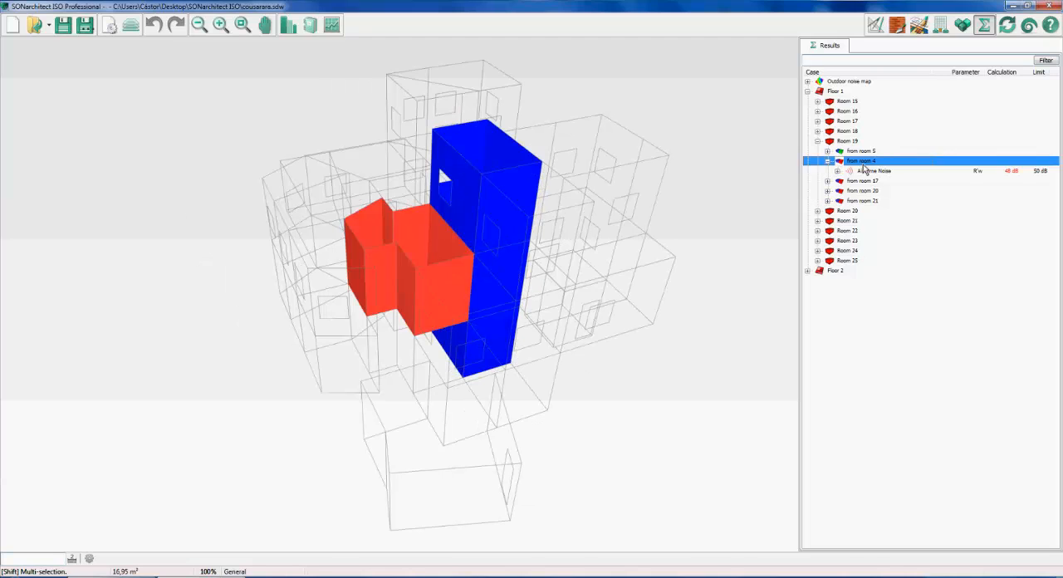
left_click_drag(539, 274, 464, 302)
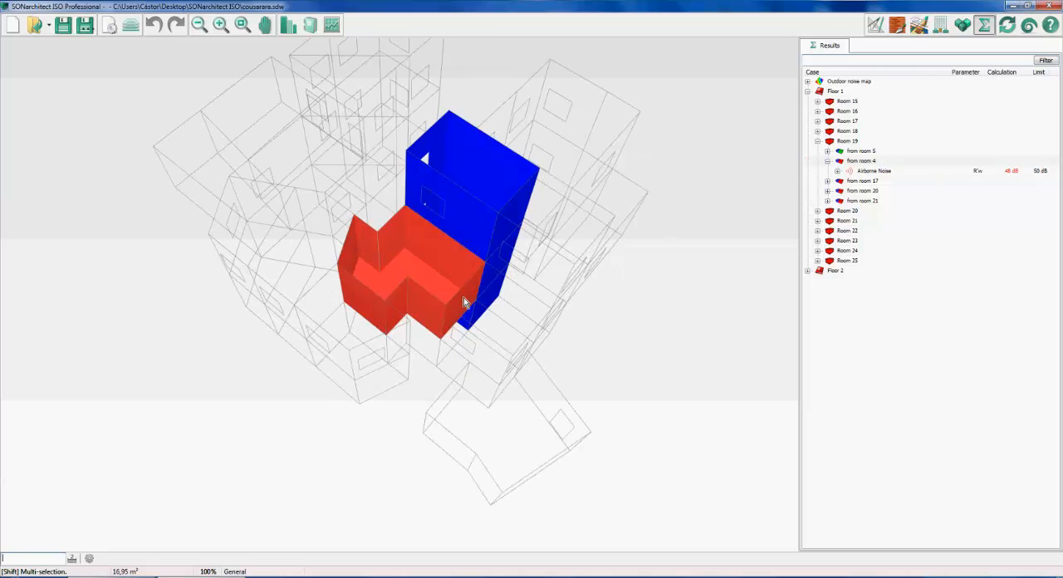
left_click(869, 172)
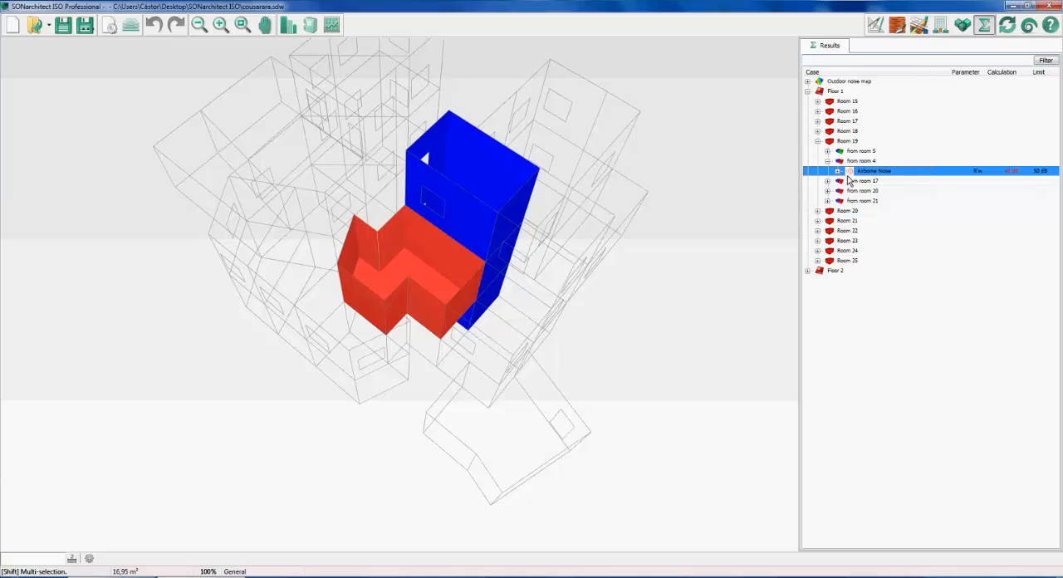
middle_click_drag(468, 202, 460, 197)
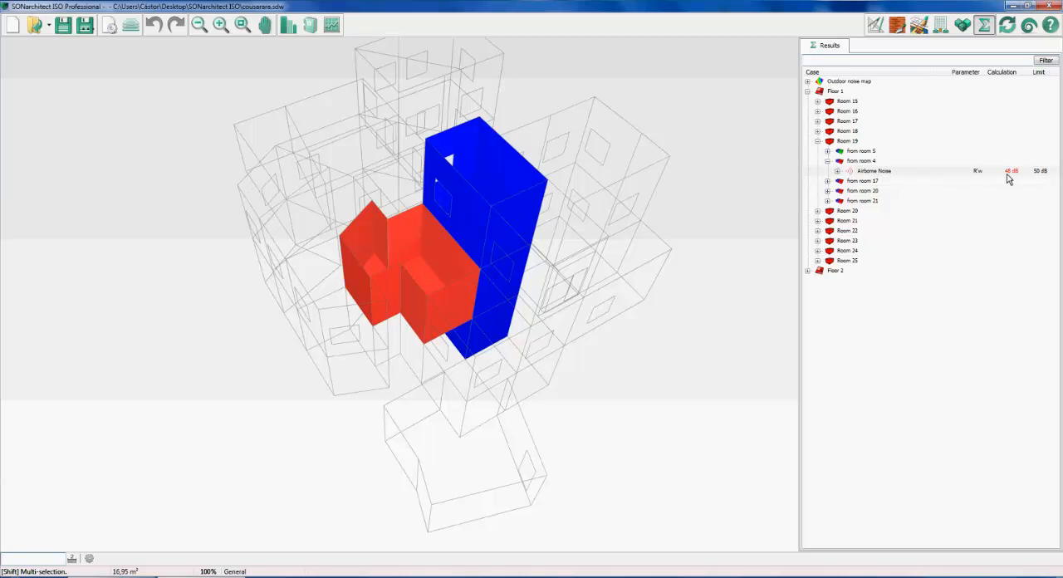
left_click(974, 178)
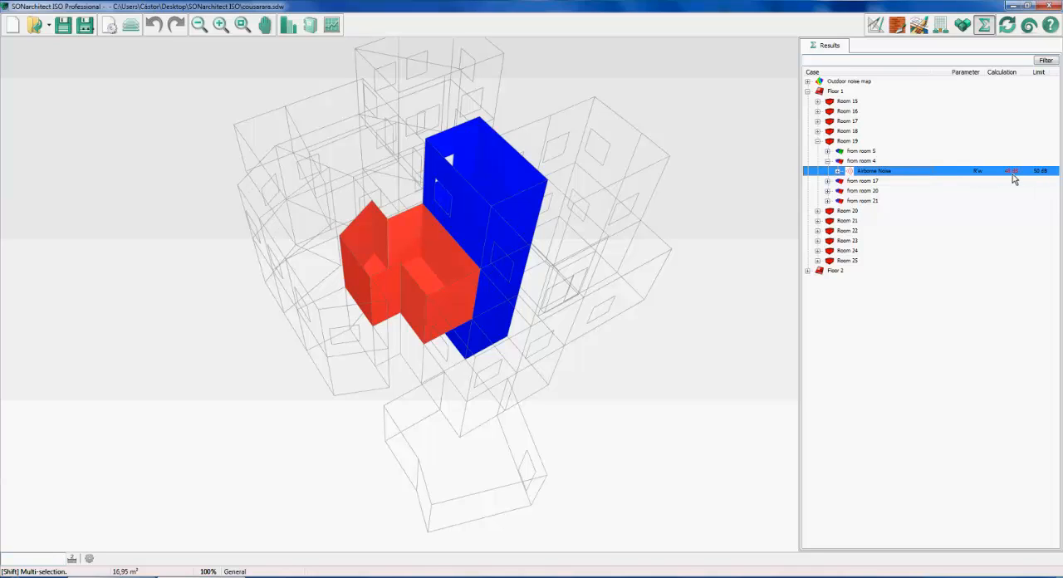
Expand the airborne noise result to its separating wall and list that wall's transmission paths
left_click(838, 171)
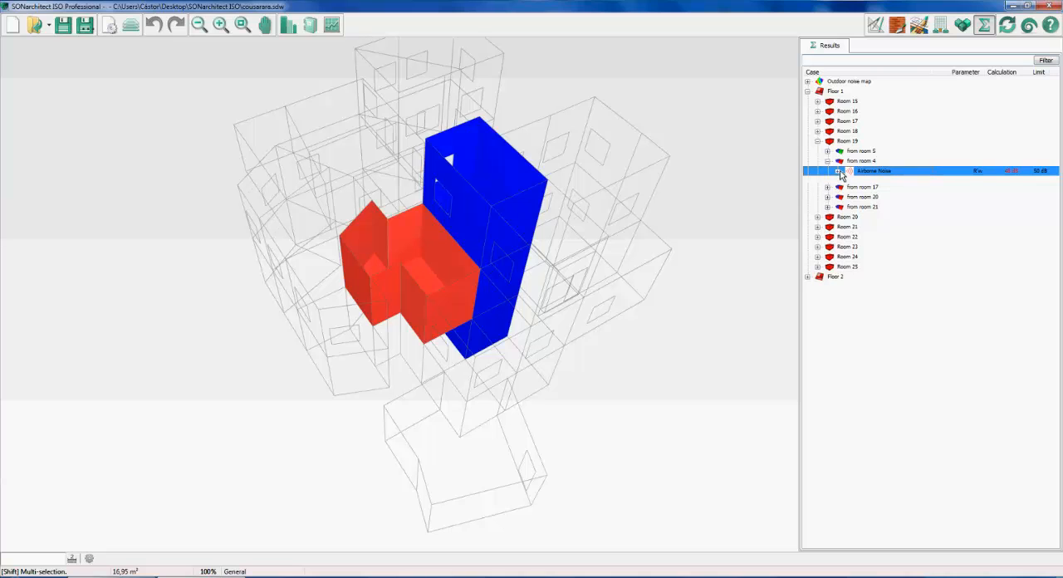
left_click(876, 182)
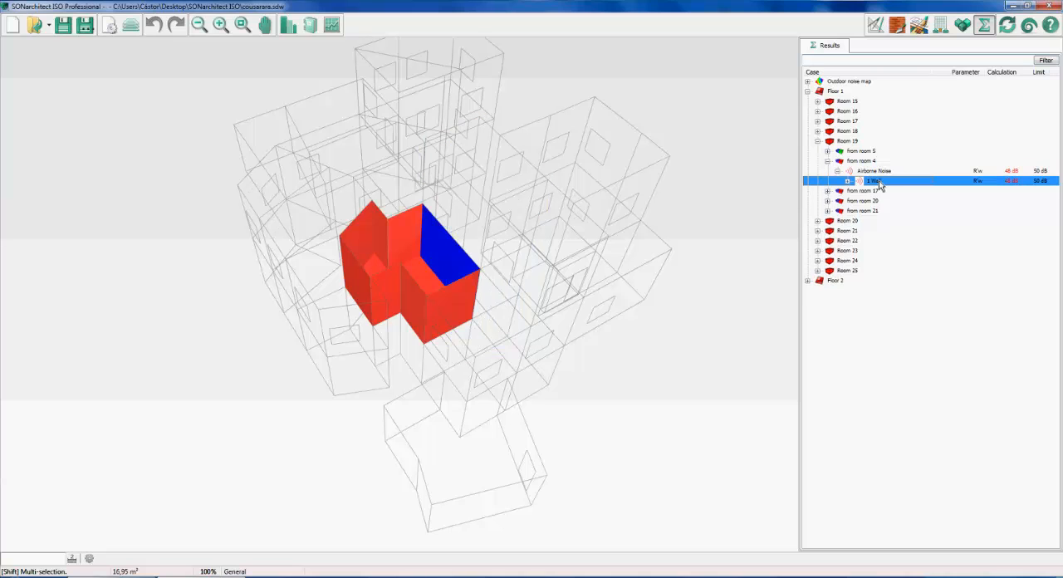
double_click(880, 183)
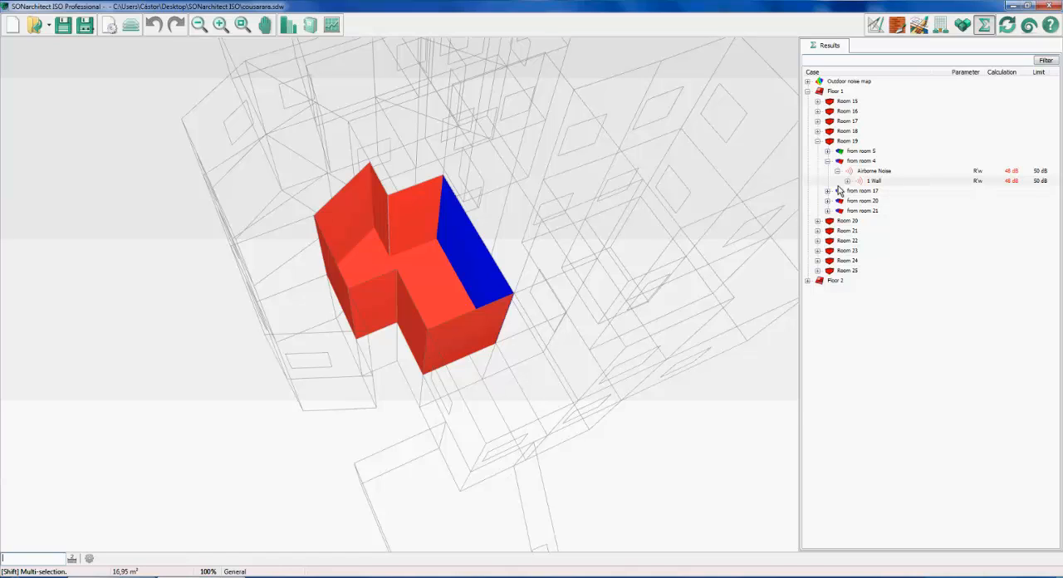
left_click(847, 181)
left_click(882, 190)
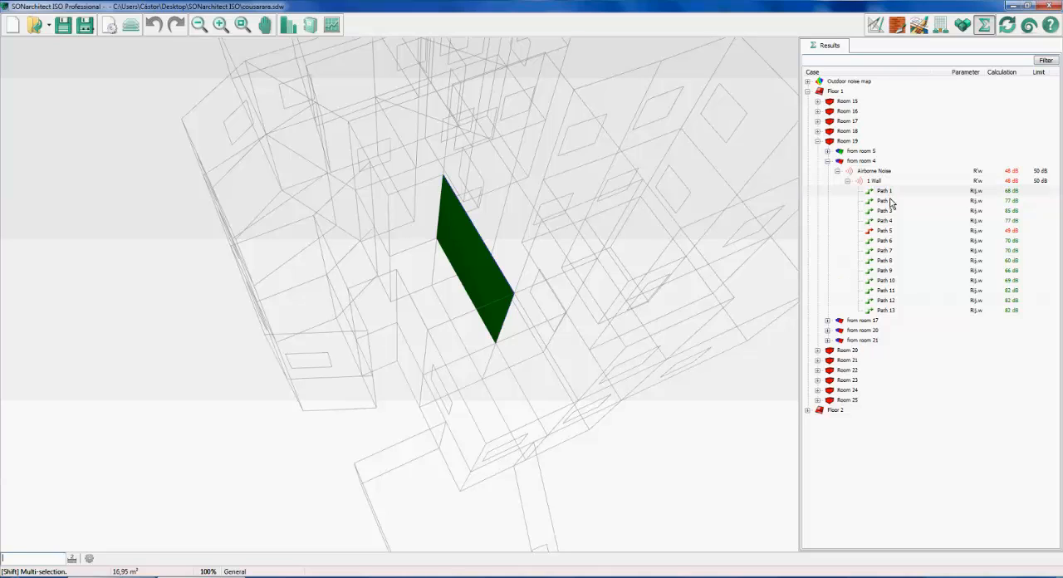
Examine the wall's transmission paths 1 to 6 in 3D, starting from the overall airborne noise result
left_click(910, 181)
left_click(909, 172)
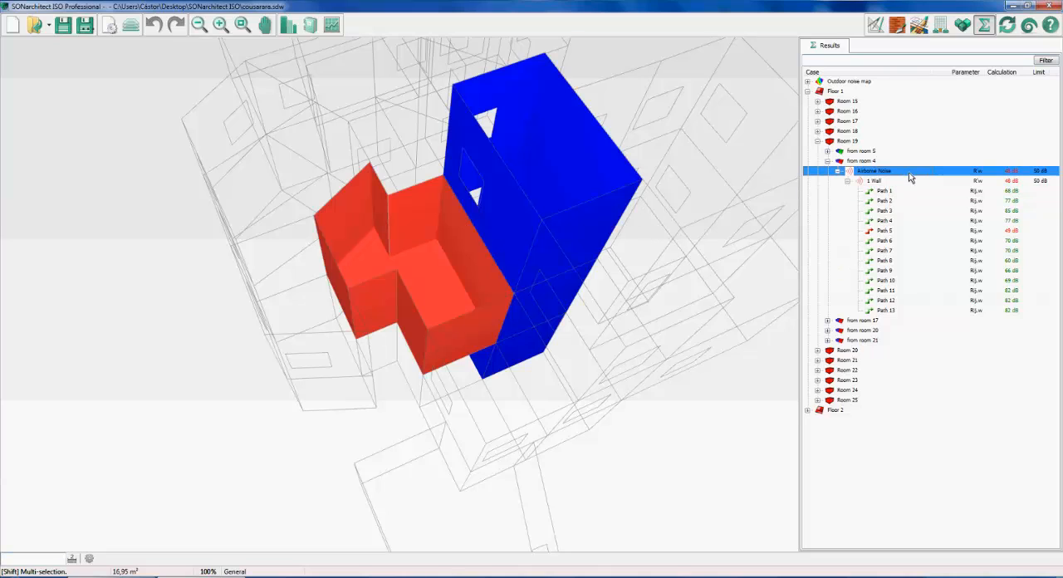
left_click(912, 192)
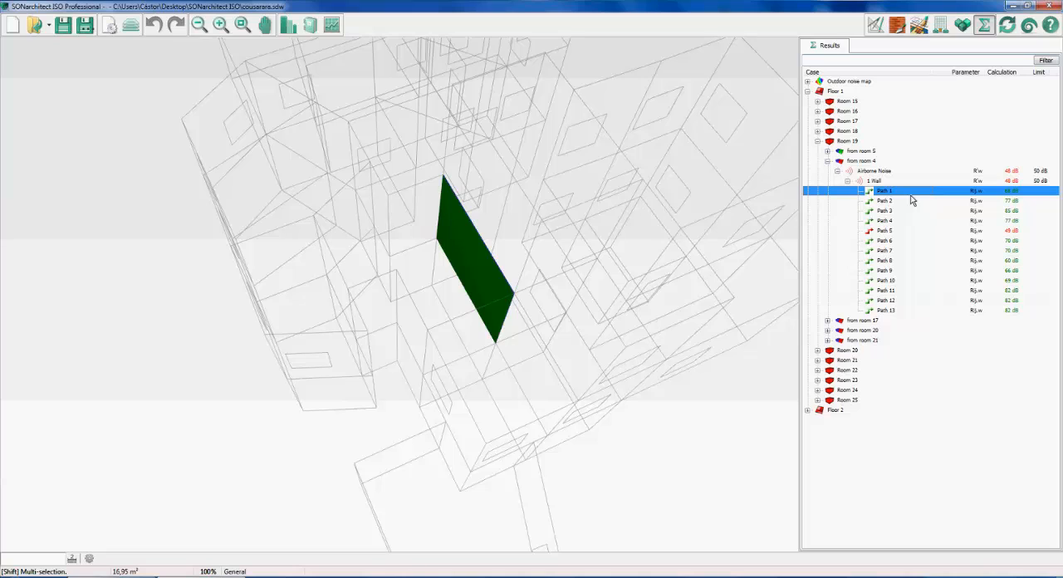
left_click(911, 200)
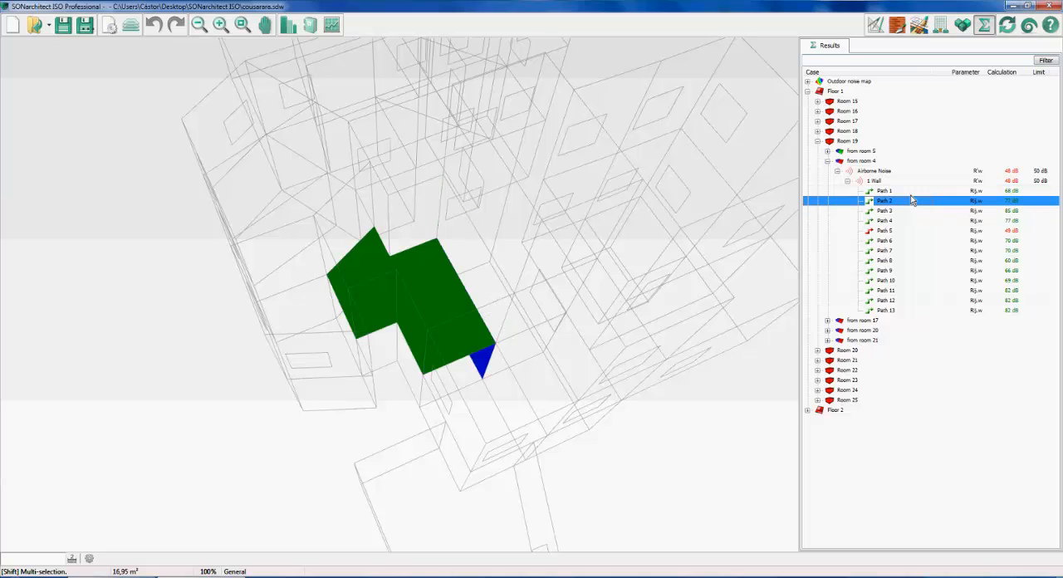
key("Down")
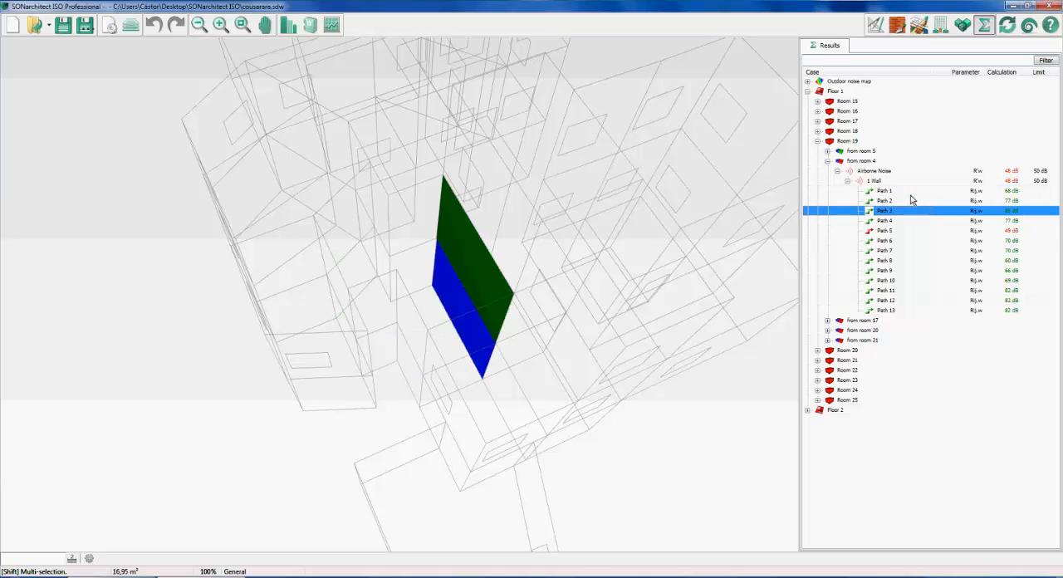
key("Down")
key("Down")
key("Down")
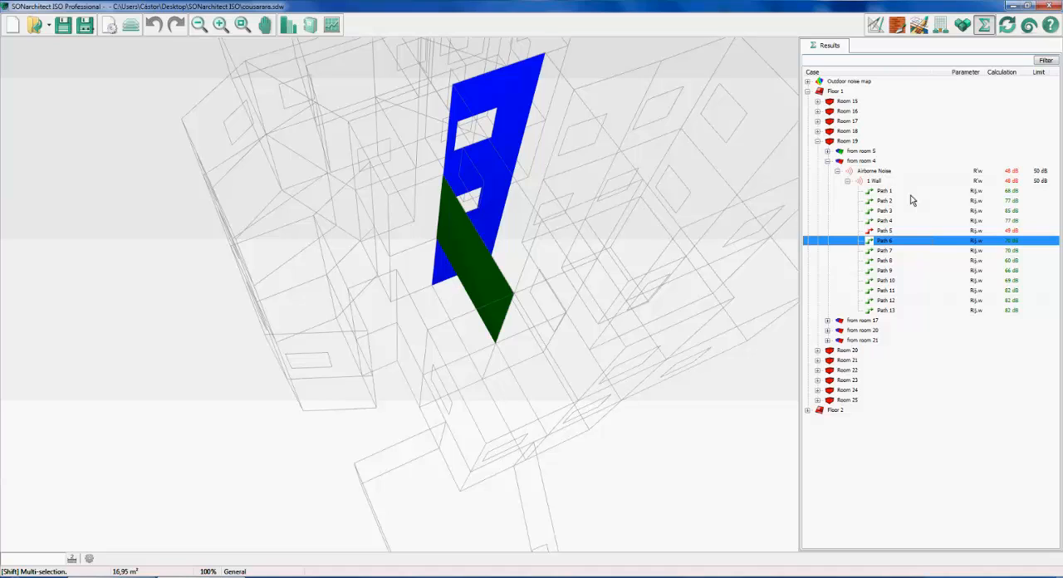
left_click(908, 194)
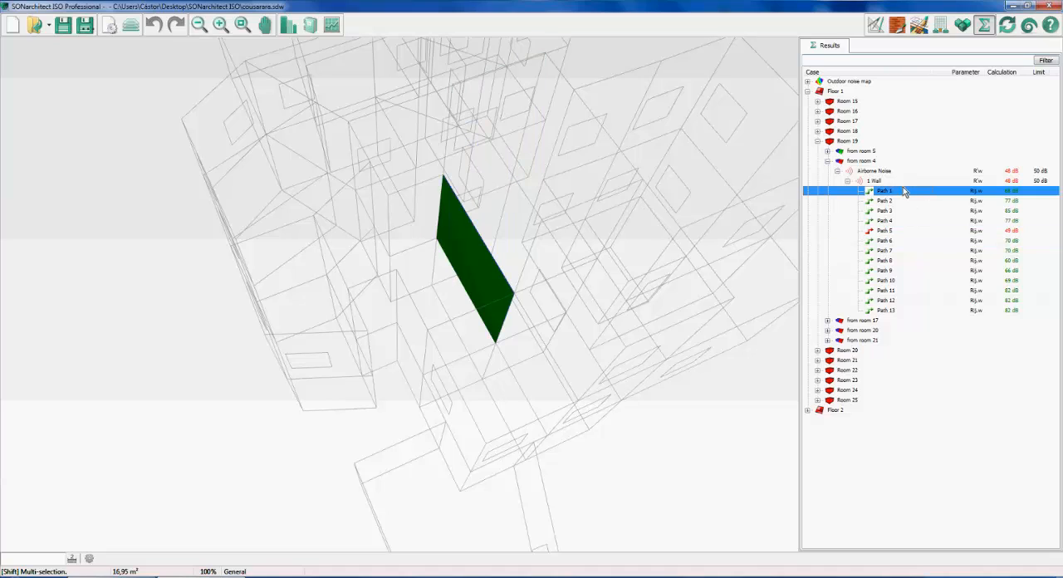
Compare the wall with paths 1, 5 and 11, and review the flanking transmission report of path 5
left_click(899, 181)
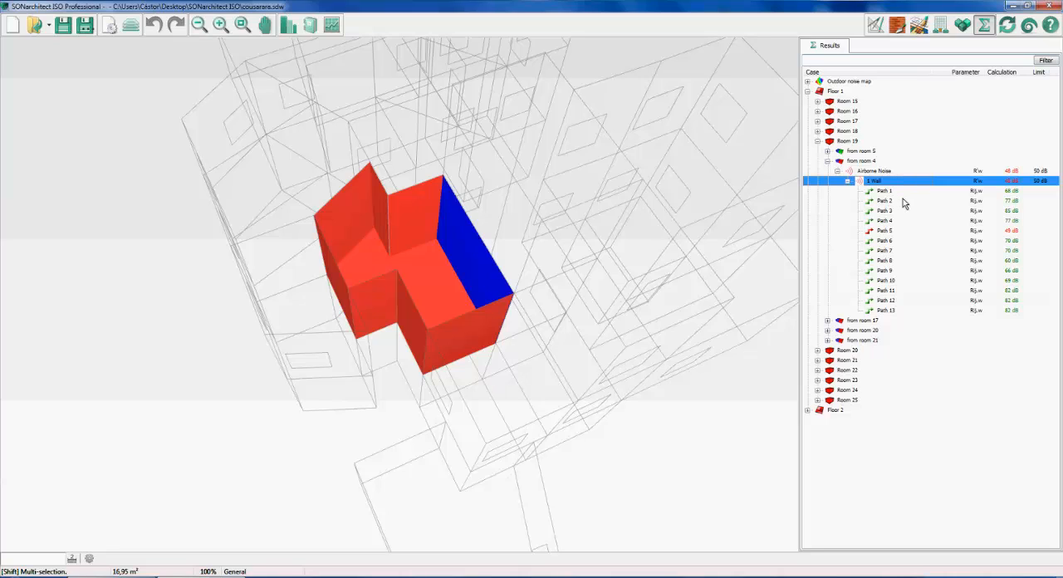
left_click(894, 192)
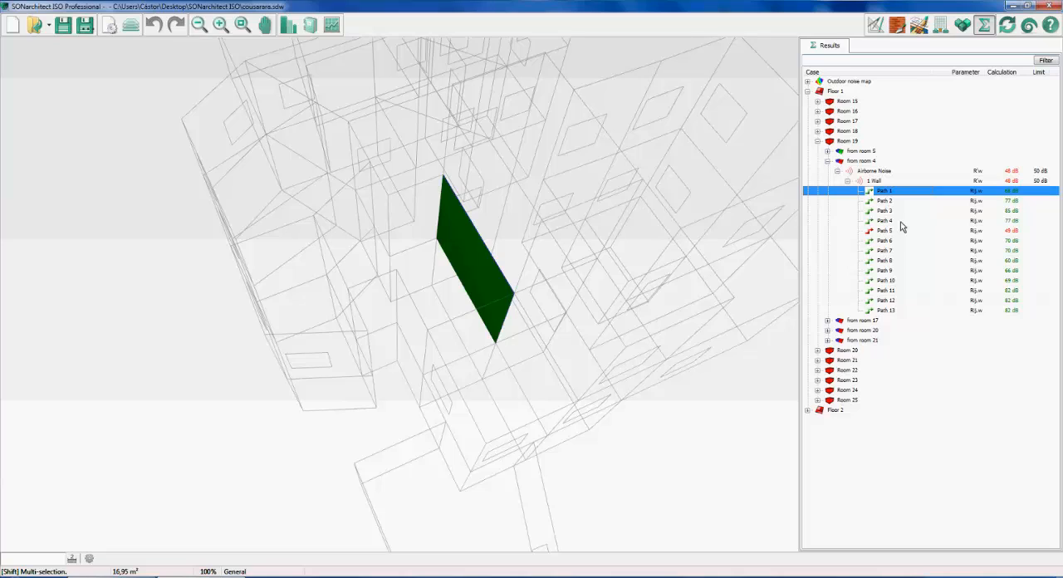
left_click(901, 232)
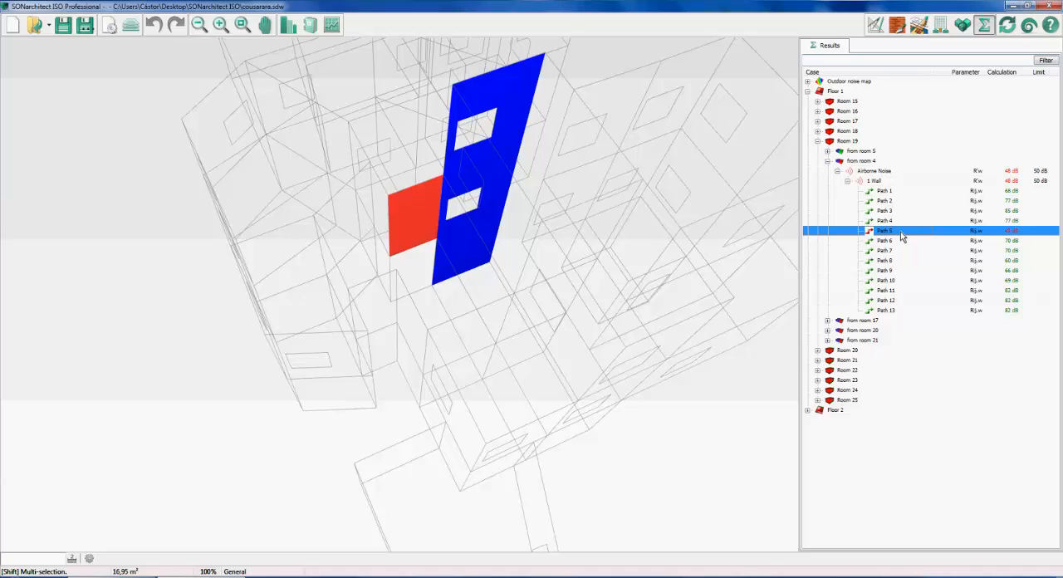
double_click(902, 232)
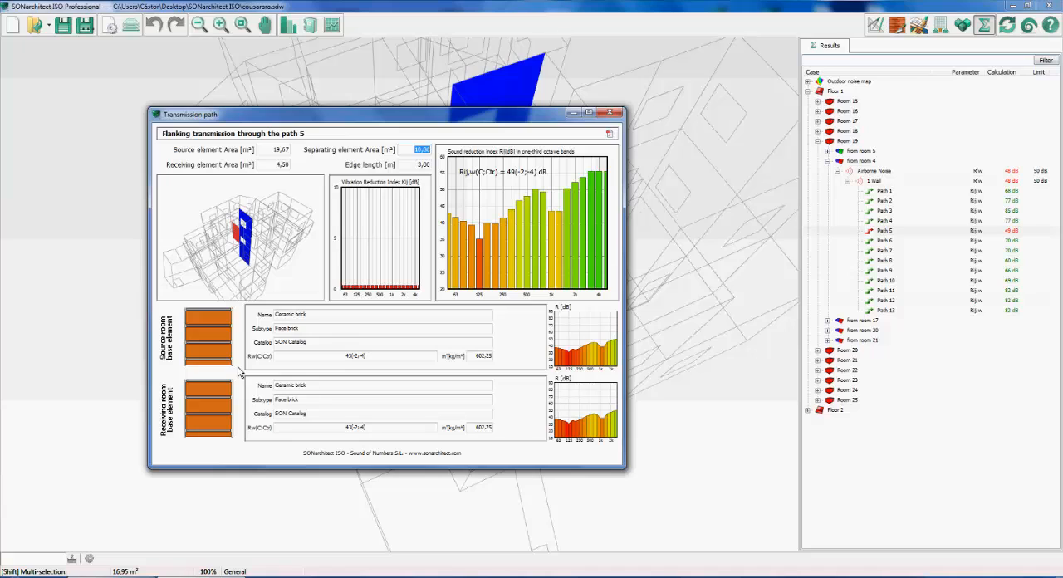
left_click(610, 111)
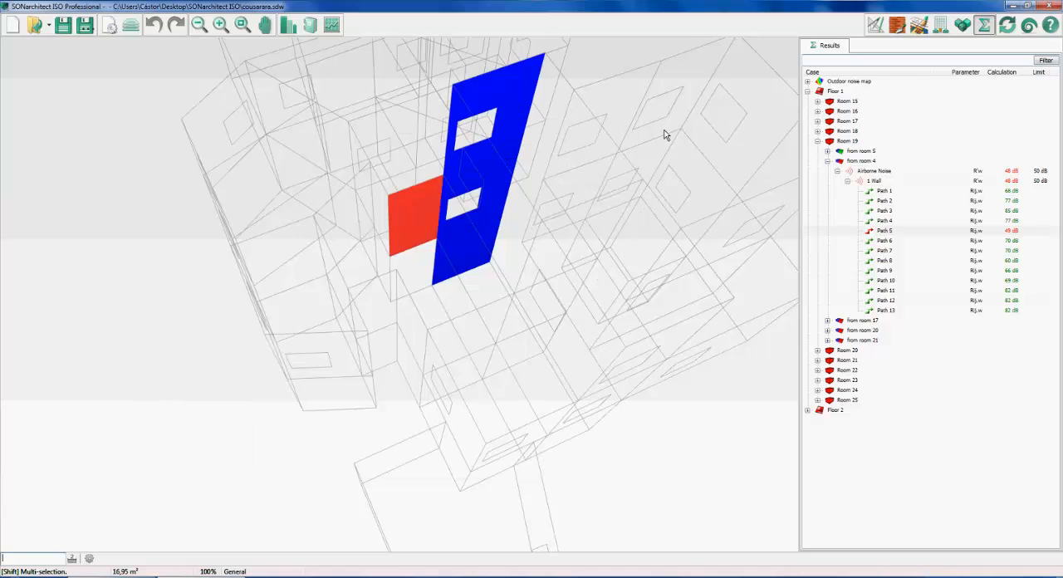
left_click(886, 290)
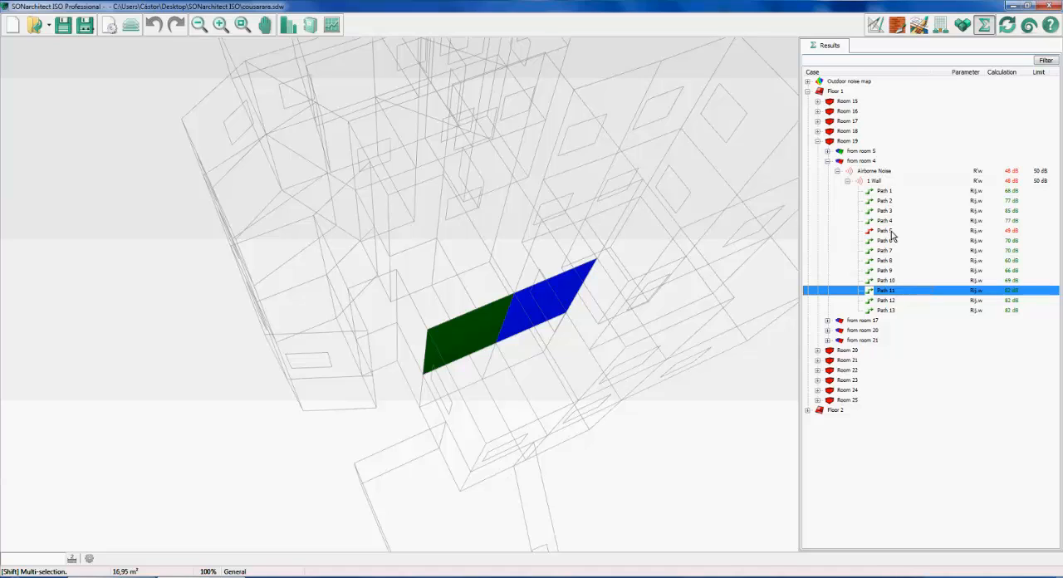
left_click(887, 231)
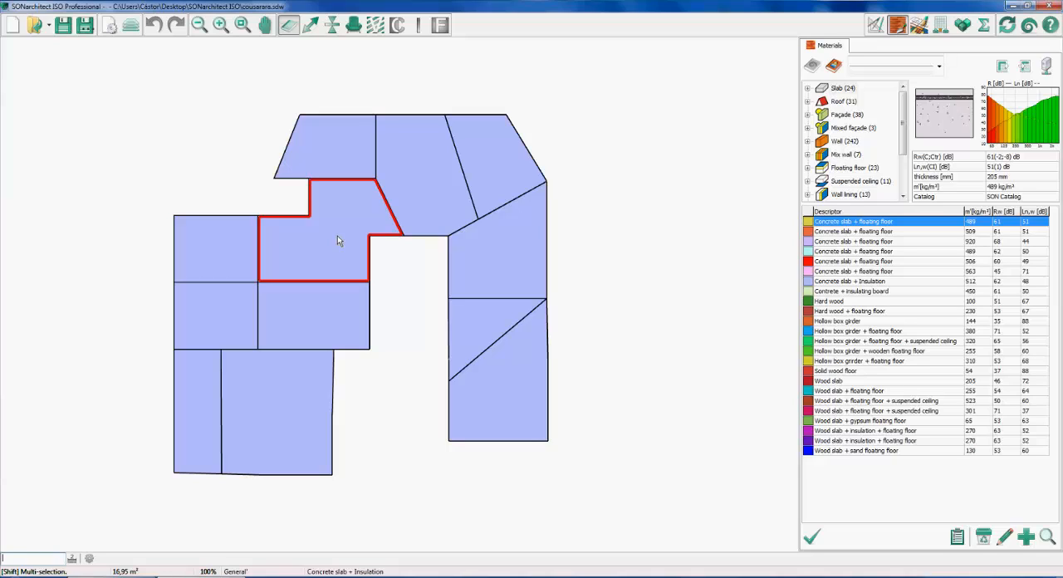
Select the 509 kg/m² Concrete slab + floating floor from the slab materials
left_click(850, 231)
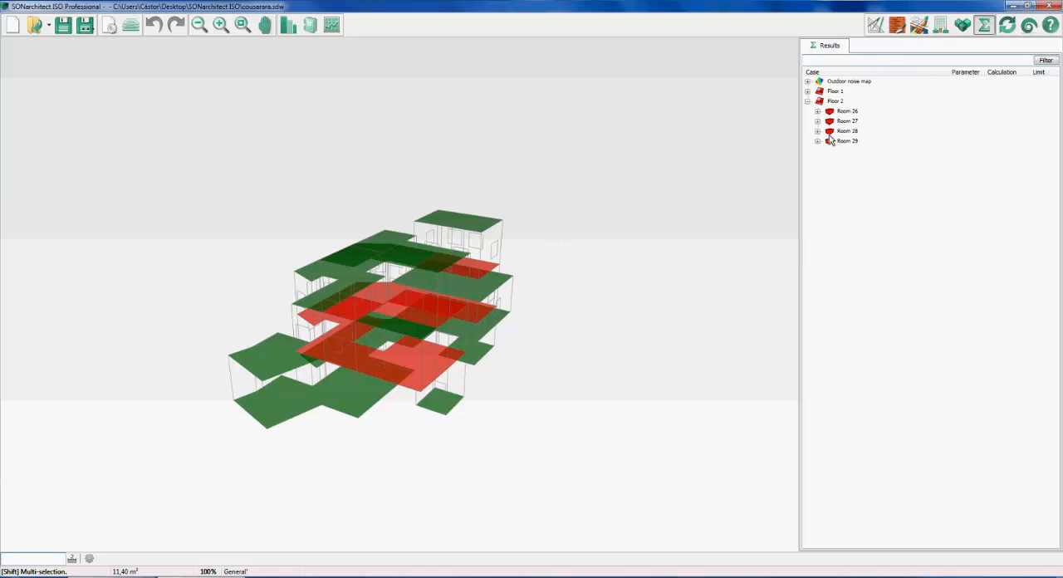
Review the materials assigned in the project material list, checking the Concrete slab + Insulation entry
left_click(896, 25)
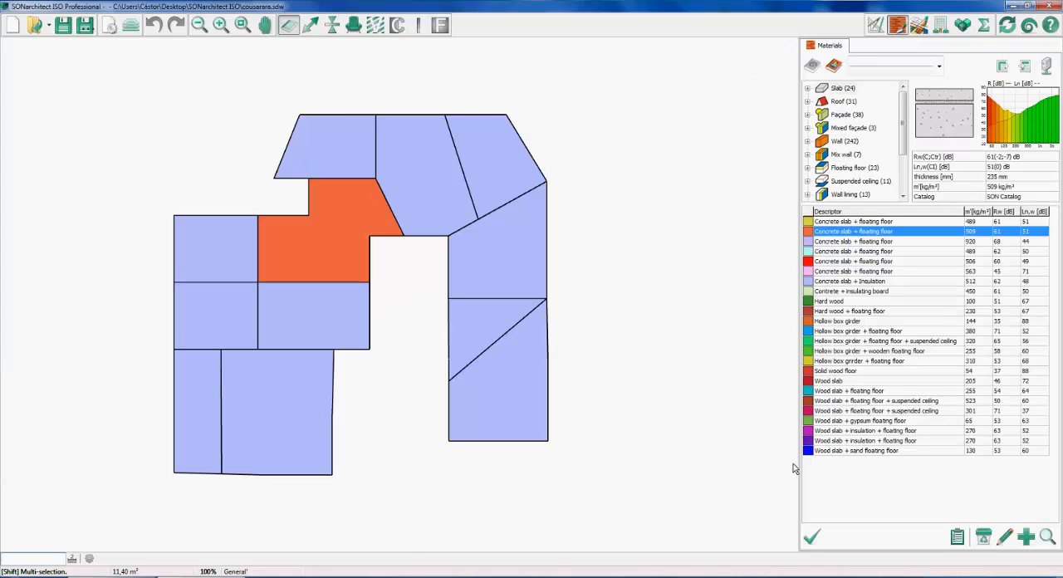
left_click(957, 537)
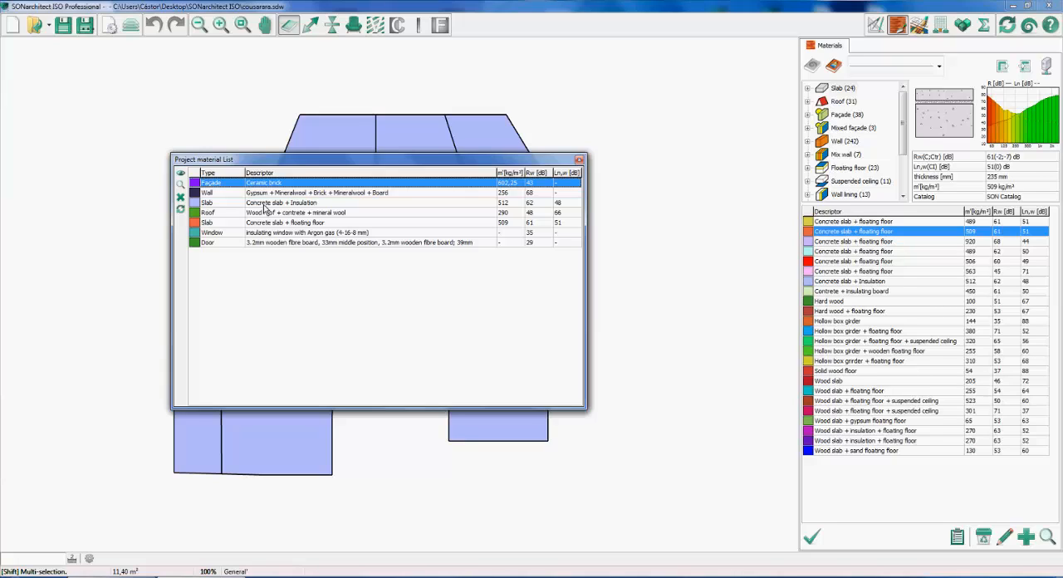
left_click(266, 203)
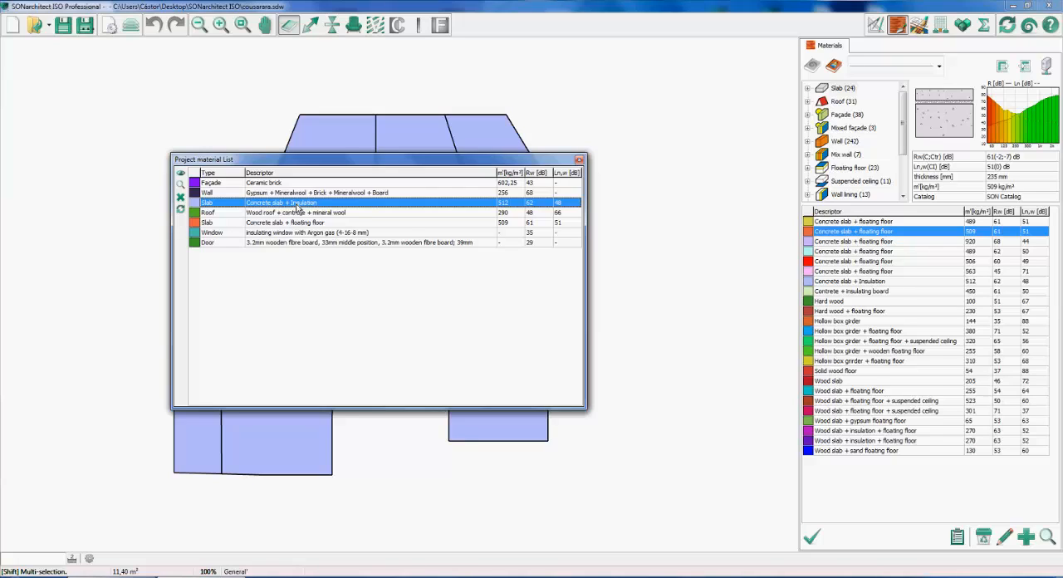
left_click(578, 159)
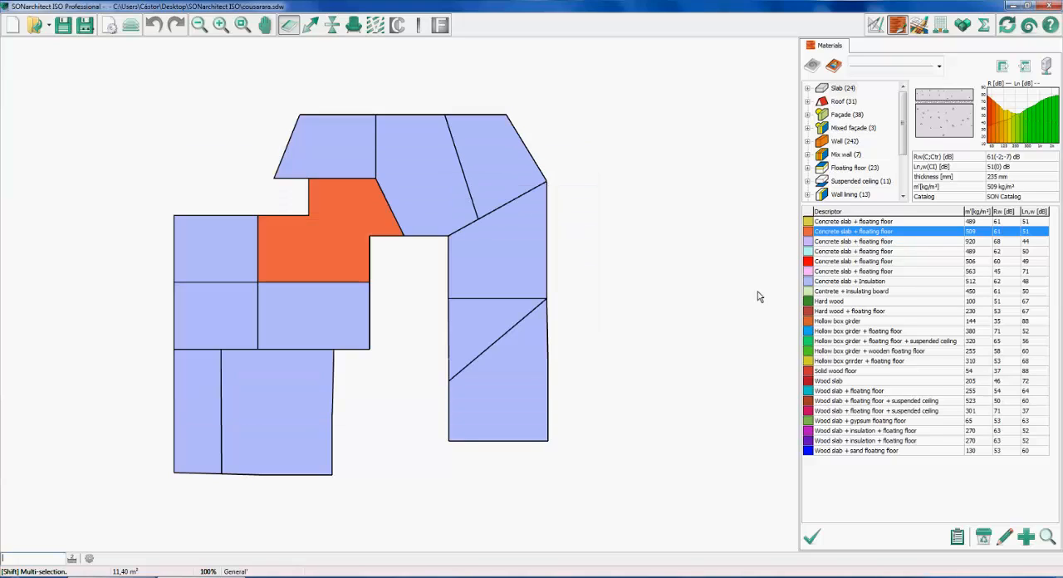
Replace the project's Concrete slab + Insulation material with the 450 kg/m² Contrete + insulating board slab throughout the building
left_click(857, 291)
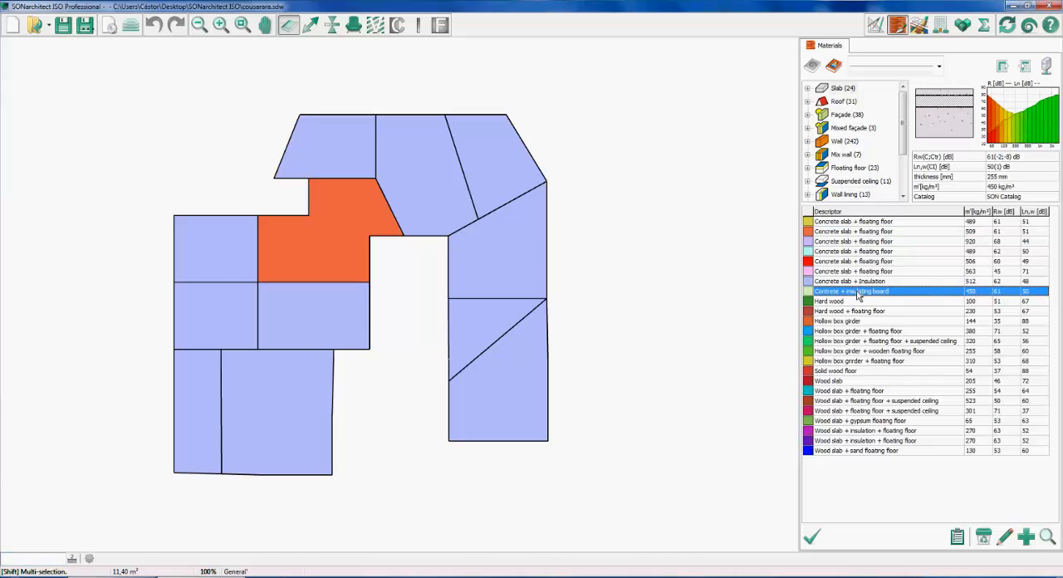
left_click(956, 538)
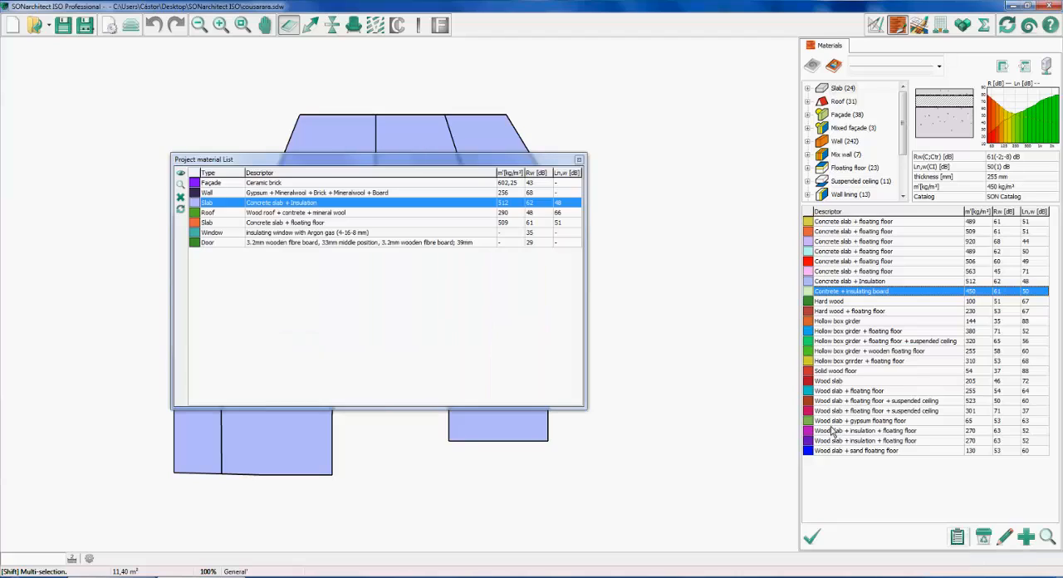
left_click(278, 205)
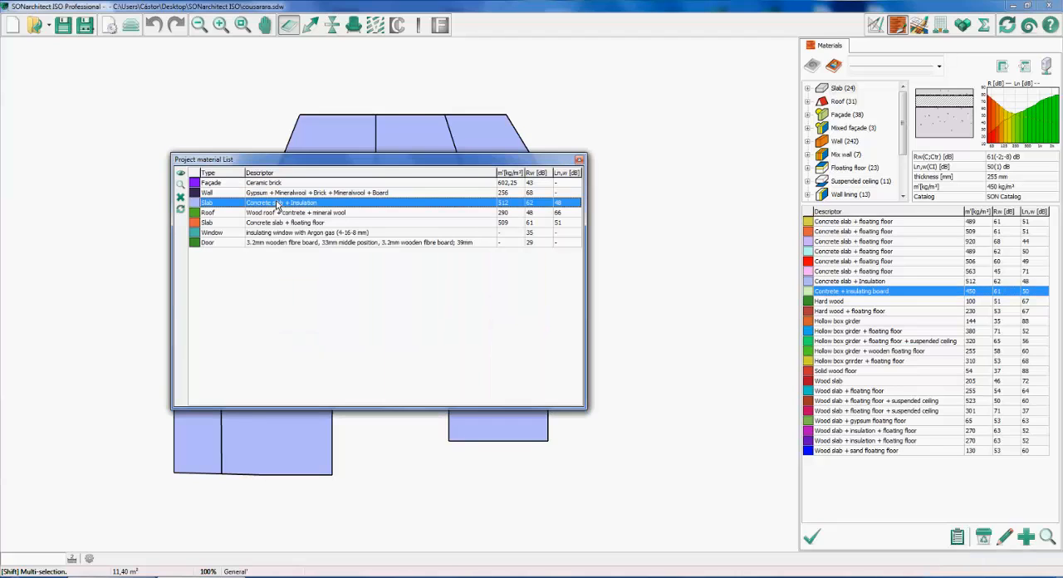
left_click(180, 210)
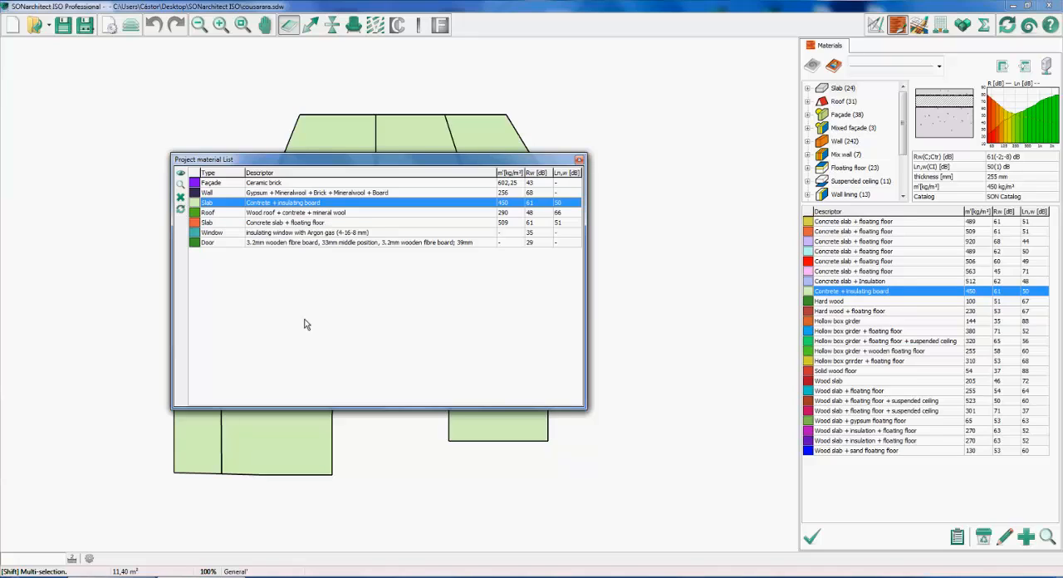
left_click(579, 161)
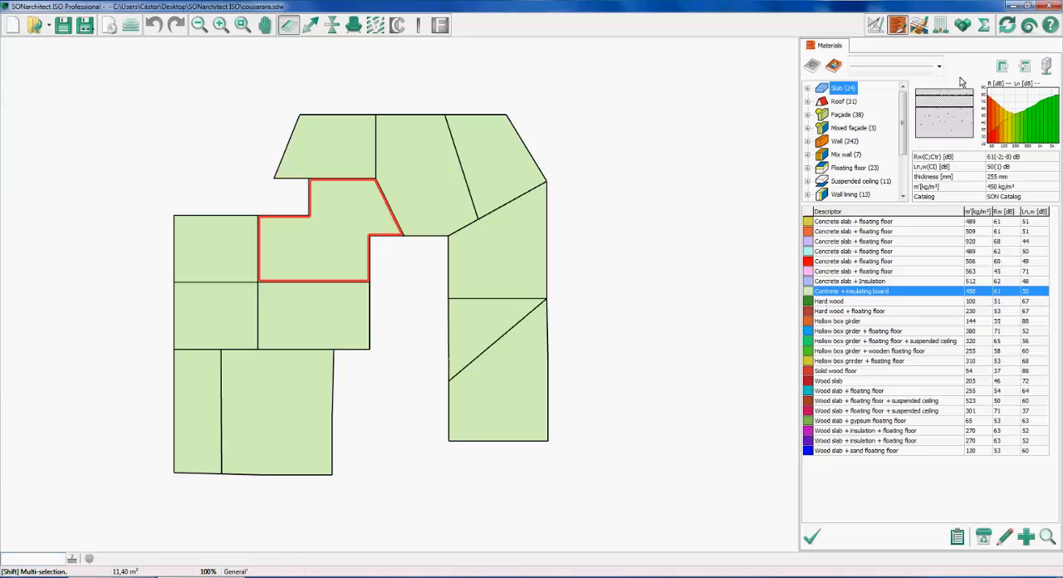
Calculate the sound insulation results for the changed slabs and inspect the building's floors in 3D
left_click(985, 24)
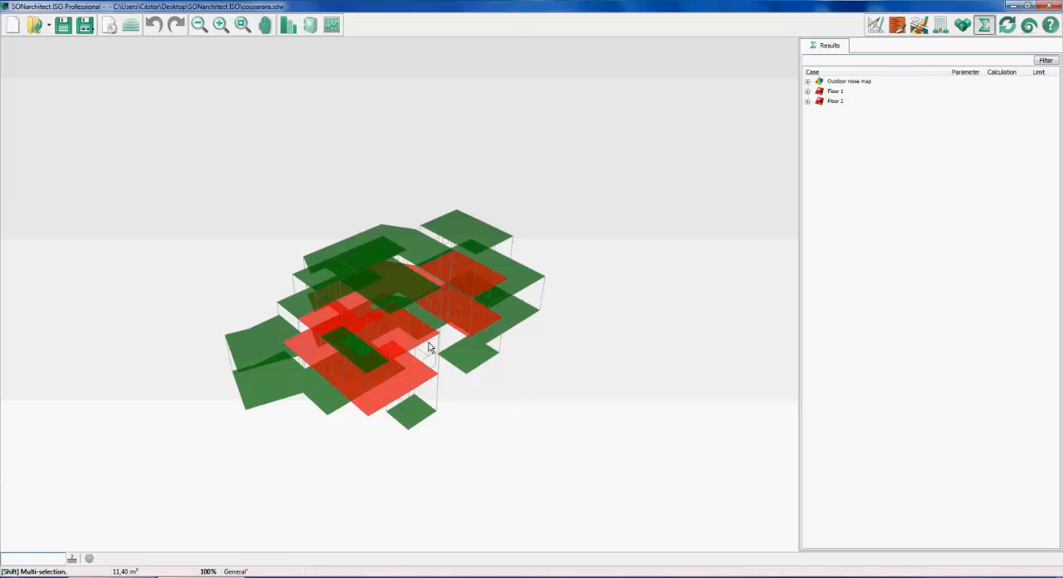
middle_click_drag(427, 342, 479, 315)
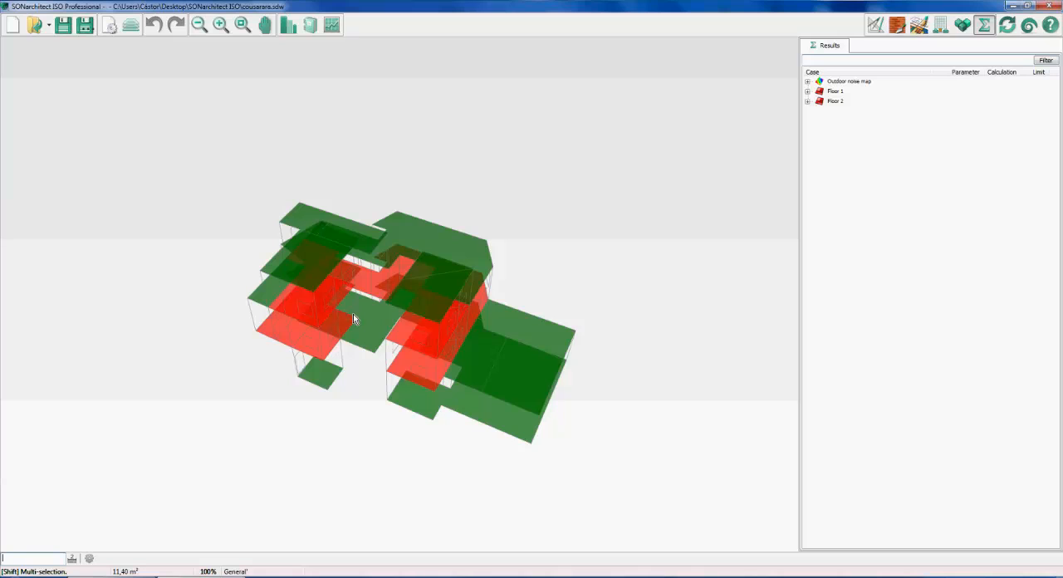
middle_click_drag(458, 321, 398, 262)
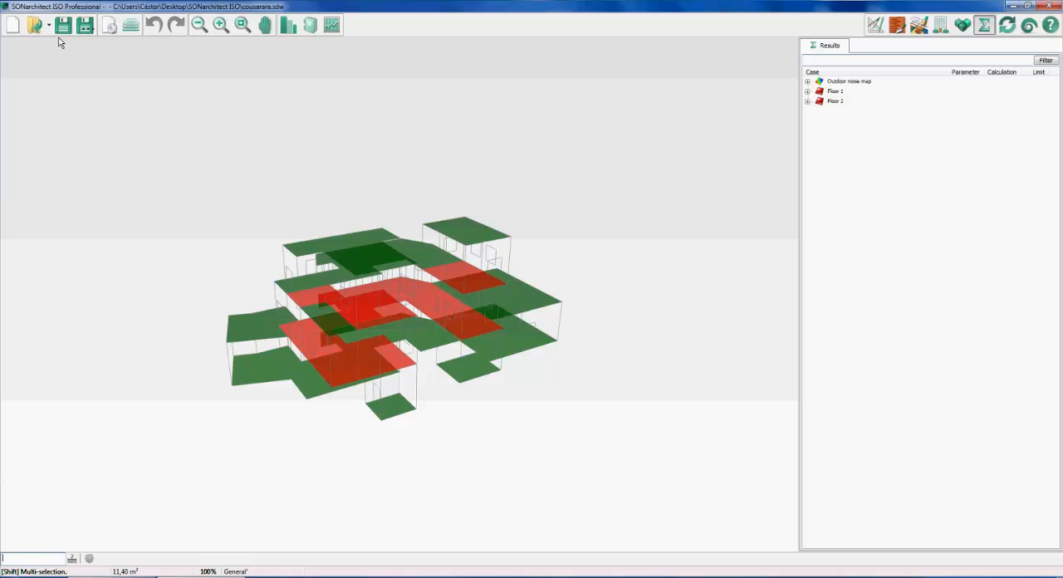
Open the recent project clinic.sdw without saving the current changes, and inspect the clinic building in 3D
left_click(49, 25)
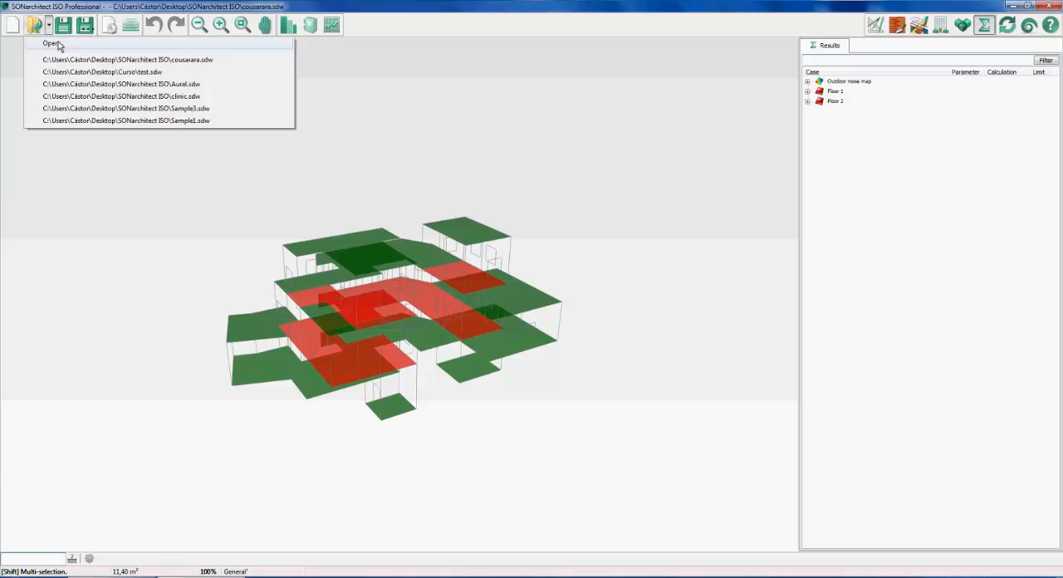
left_click(94, 96)
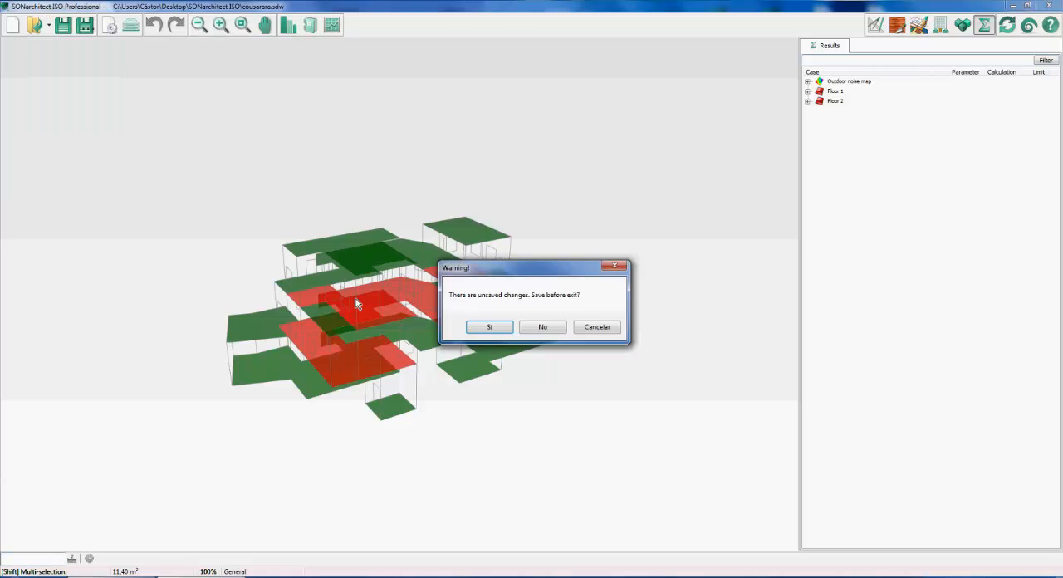
left_click(543, 327)
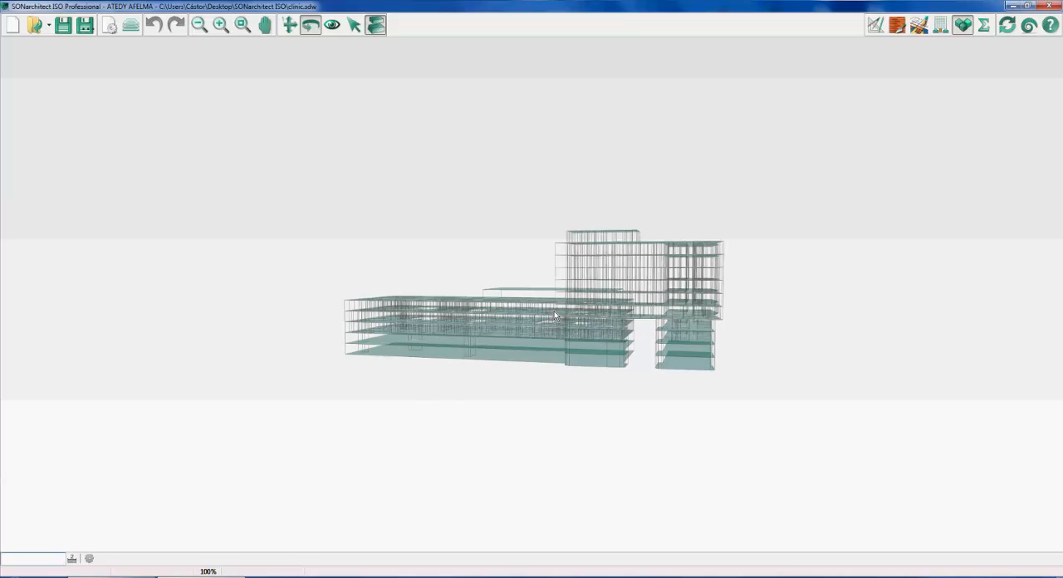
left_click_drag(553, 312, 572, 343)
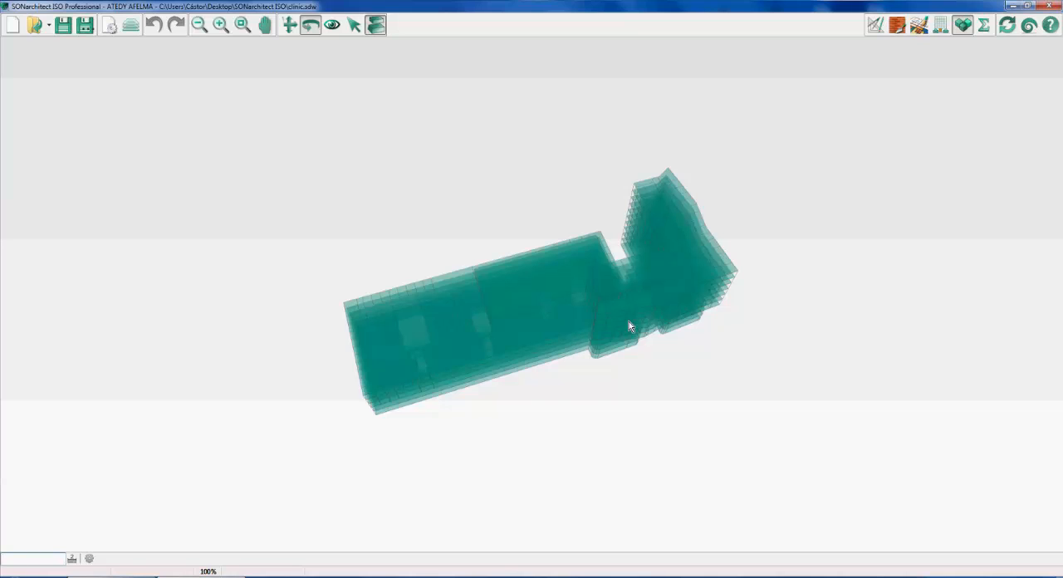
mouse_move(630, 321)
left_mouse_down()
mouse_move(611, 318)
mouse_move(622, 300)
mouse_move(627, 330)
mouse_move(625, 315)
left_mouse_up()
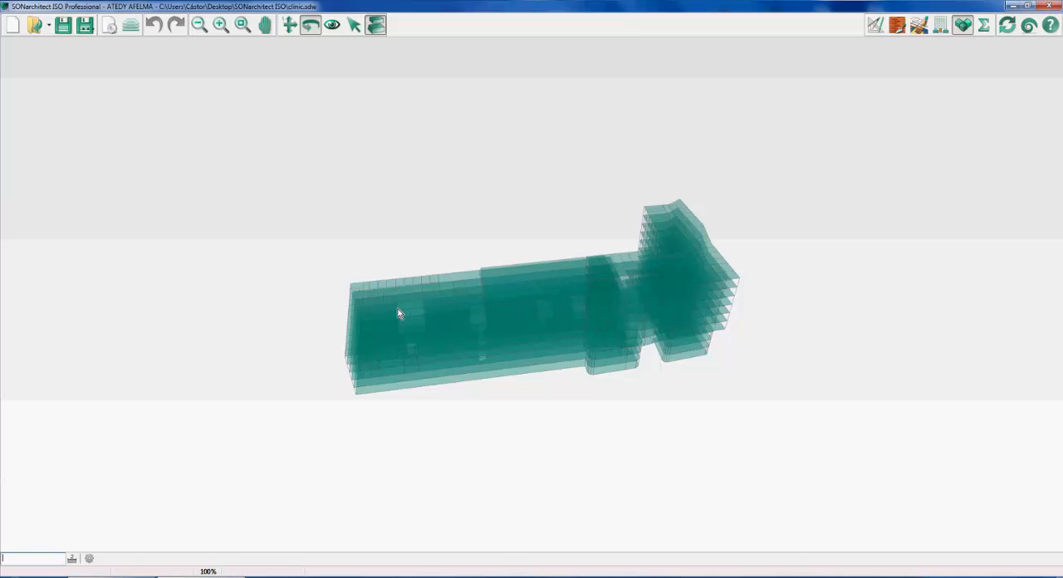
Switch to the AnyMeeting chat to read the latest attendee question, and return to SONarchitect
key("alt+Tab")
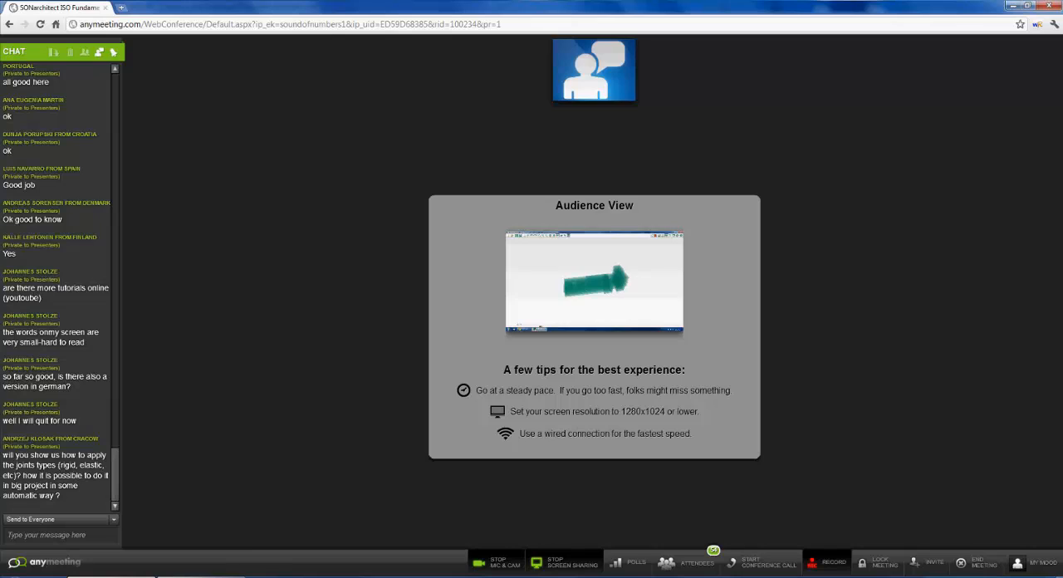
mouse_move(201, 576)
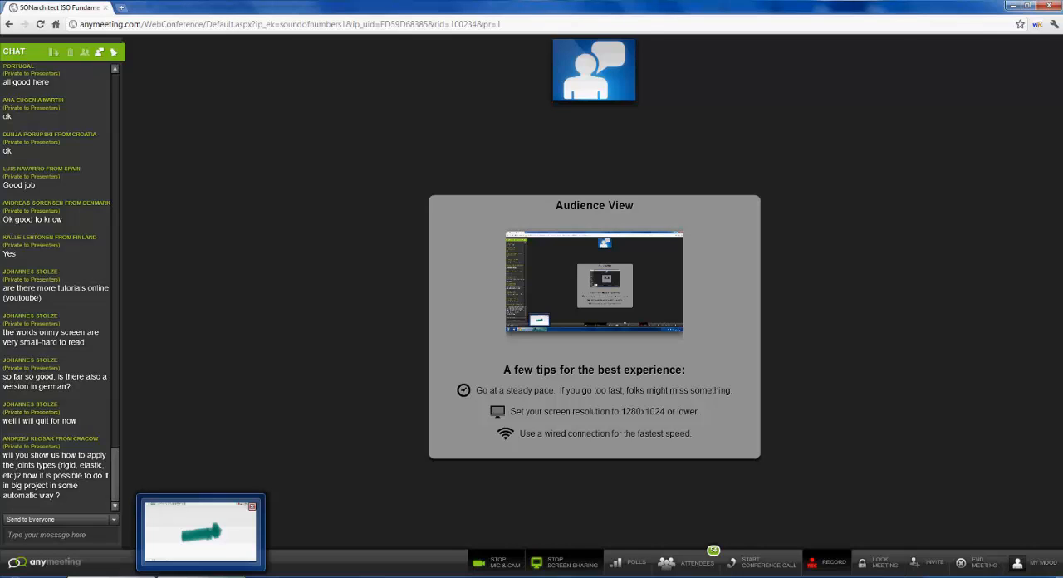
left_click(201, 532)
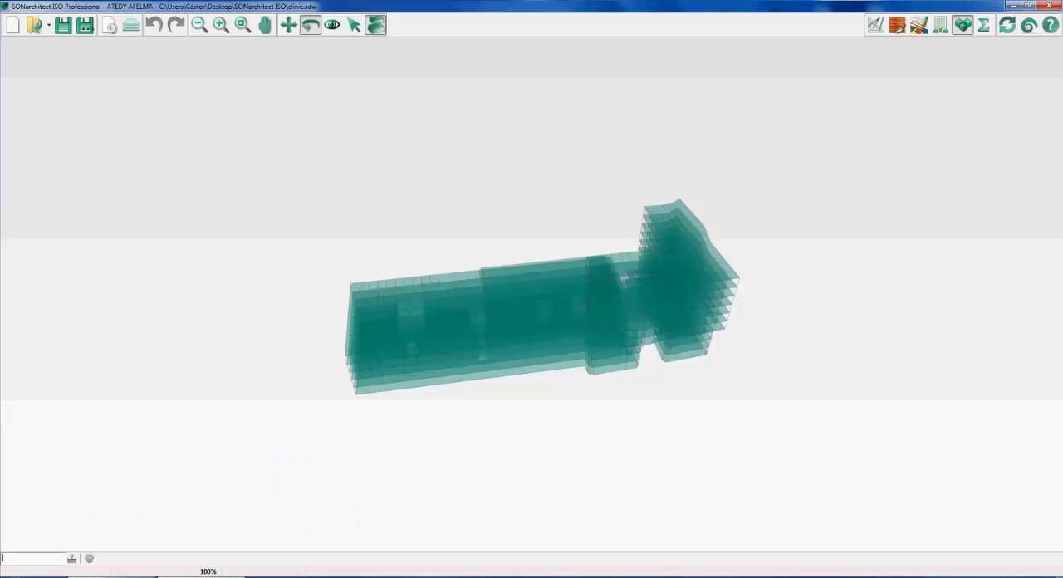
Inspect the clinic's uppermost floor on its own in 3D and restore the view of all floors
left_click_drag(706, 257, 586, 311)
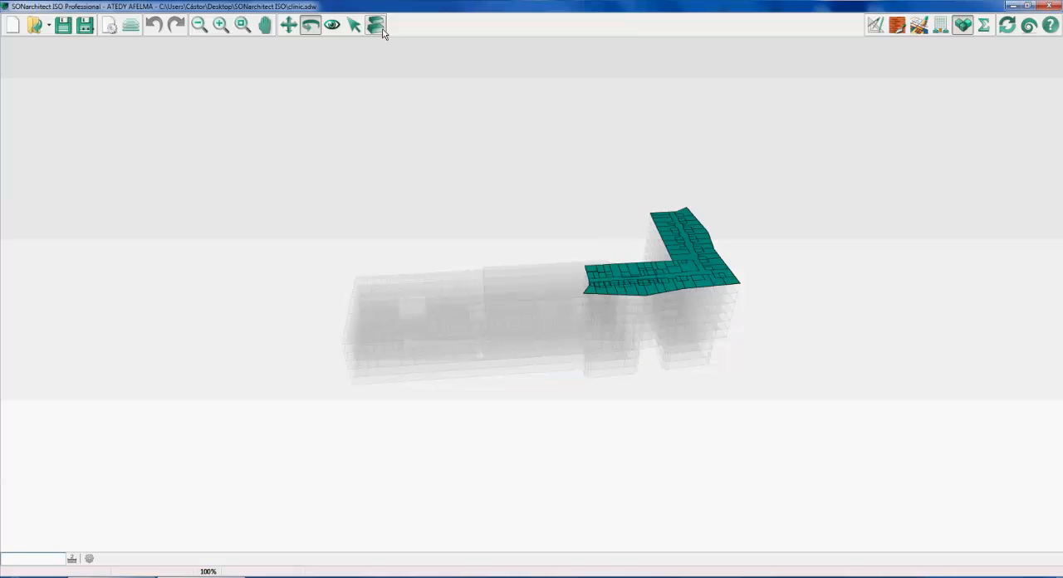
scroll(692, 230, "down", 1)
left_click(621, 253)
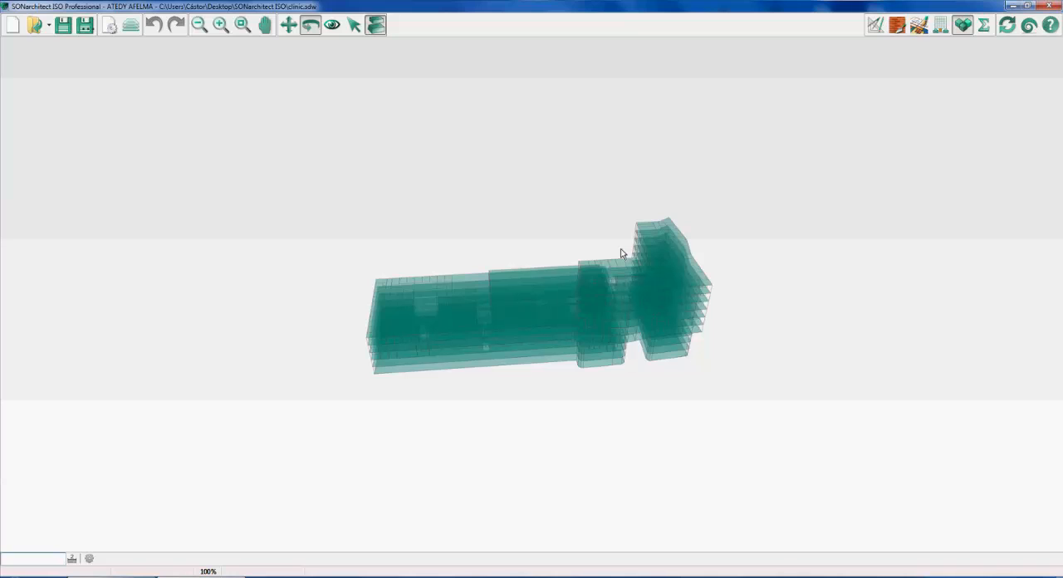
Calculate the clinic's sound insulation results and display the transmission case from room 1255 to Room 1167 (9ºG)
left_click(984, 28)
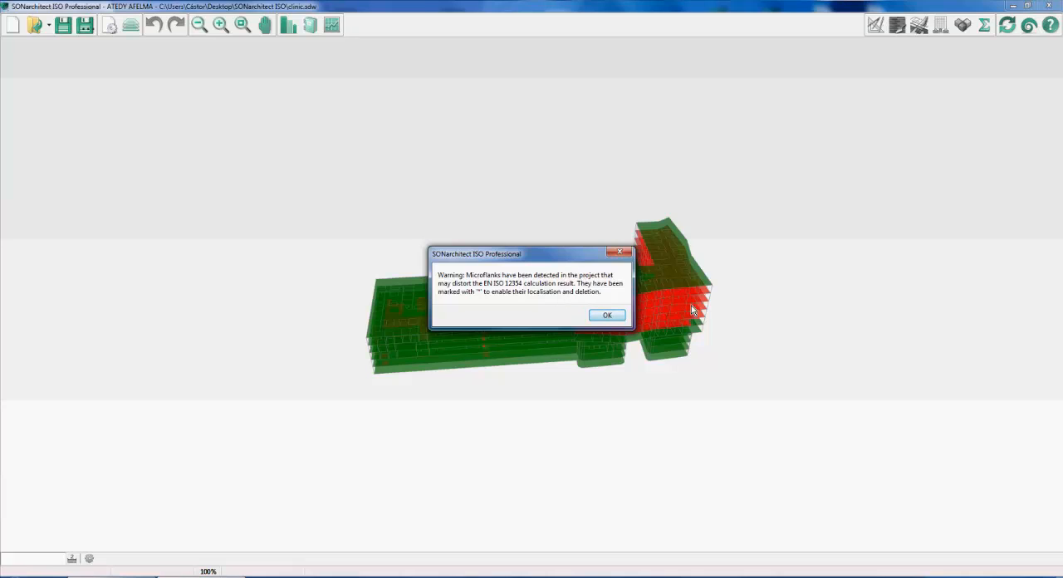
left_click(606, 315)
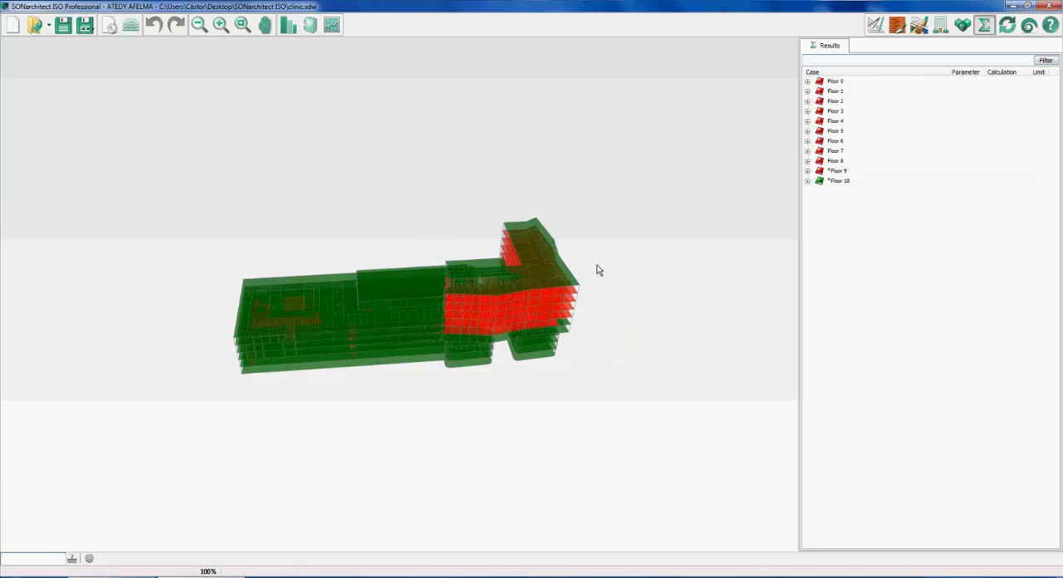
left_click_drag(600, 270, 643, 346)
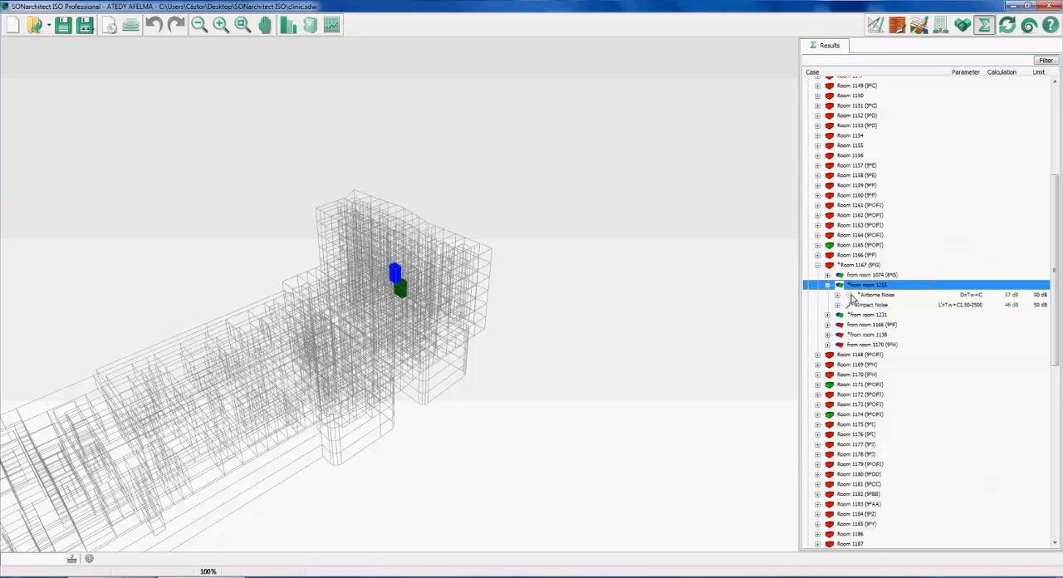
Examine the positions of Room 1167 and room 1255 within the clinic's wireframe in 3D from several angles
left_click(732, 294)
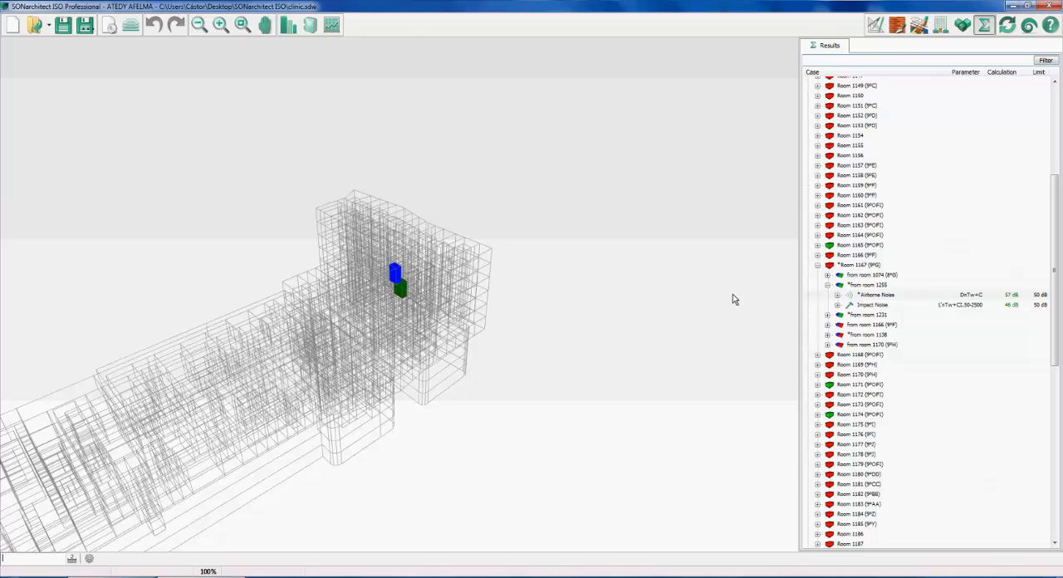
left_click_drag(732, 294, 371, 294)
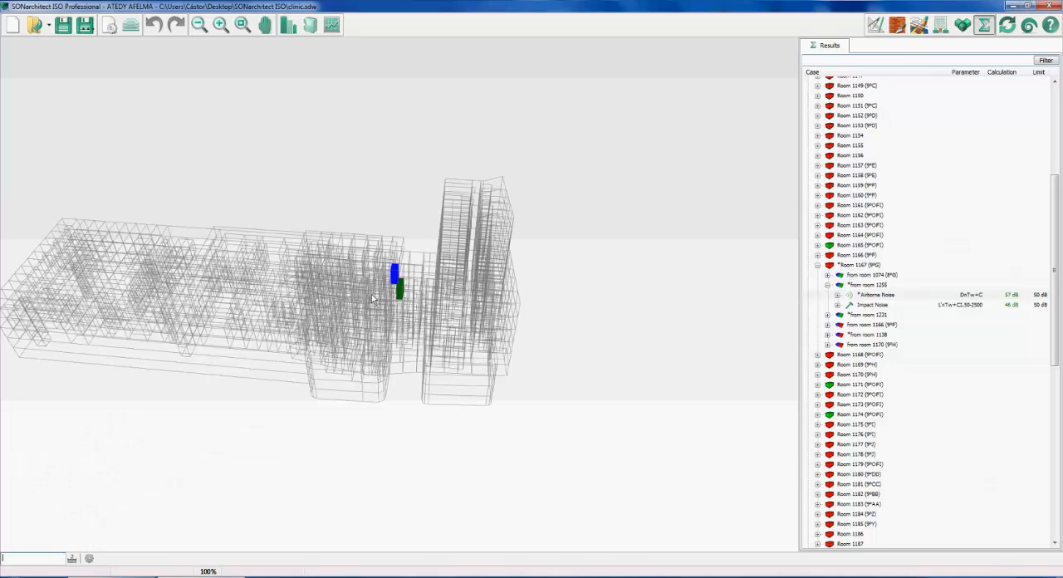
scroll(372, 299, "up", 3)
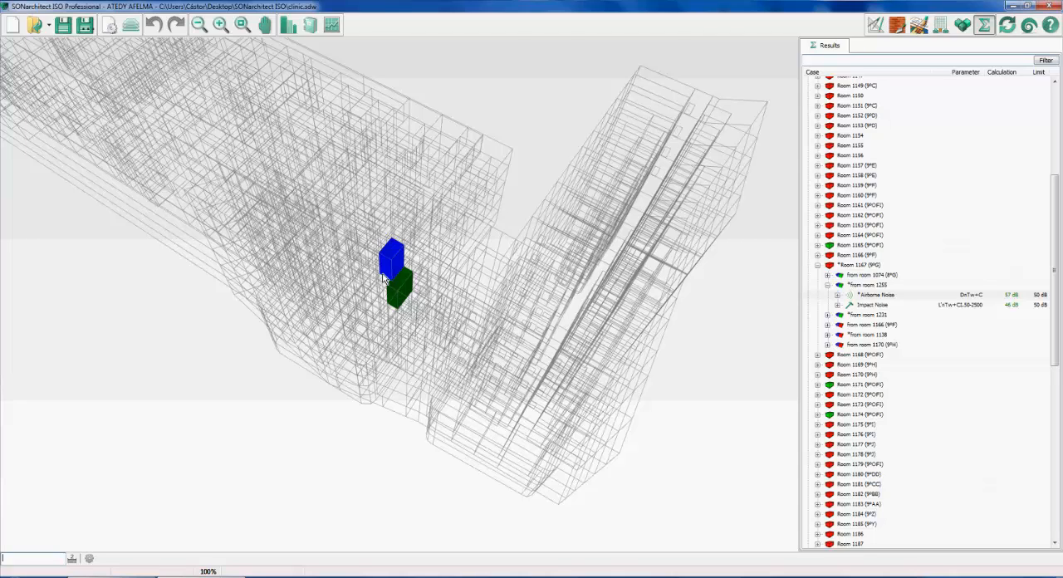
left_click_drag(383, 278, 446, 243)
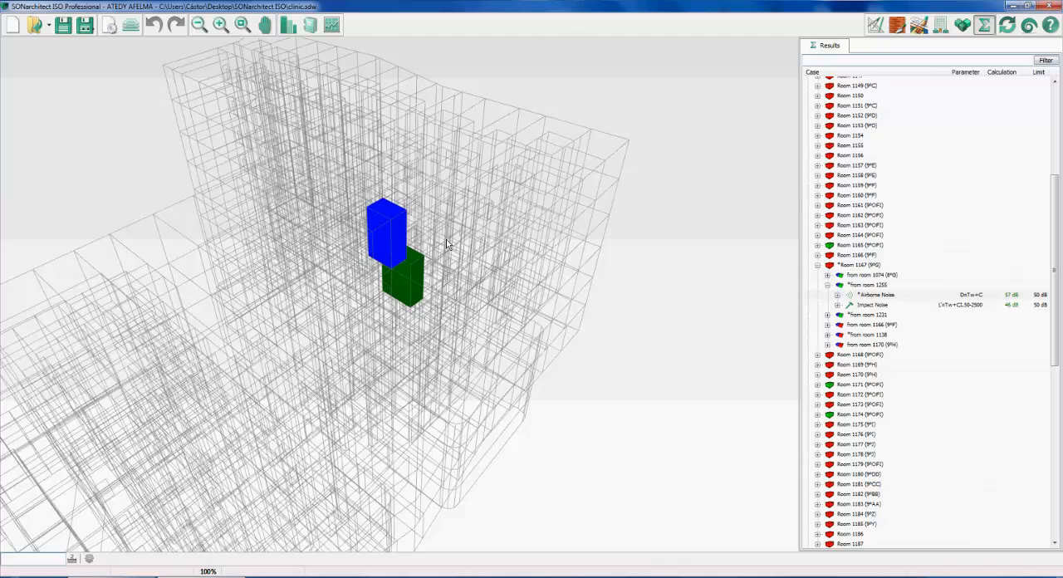
left_click_drag(445, 243, 426, 268)
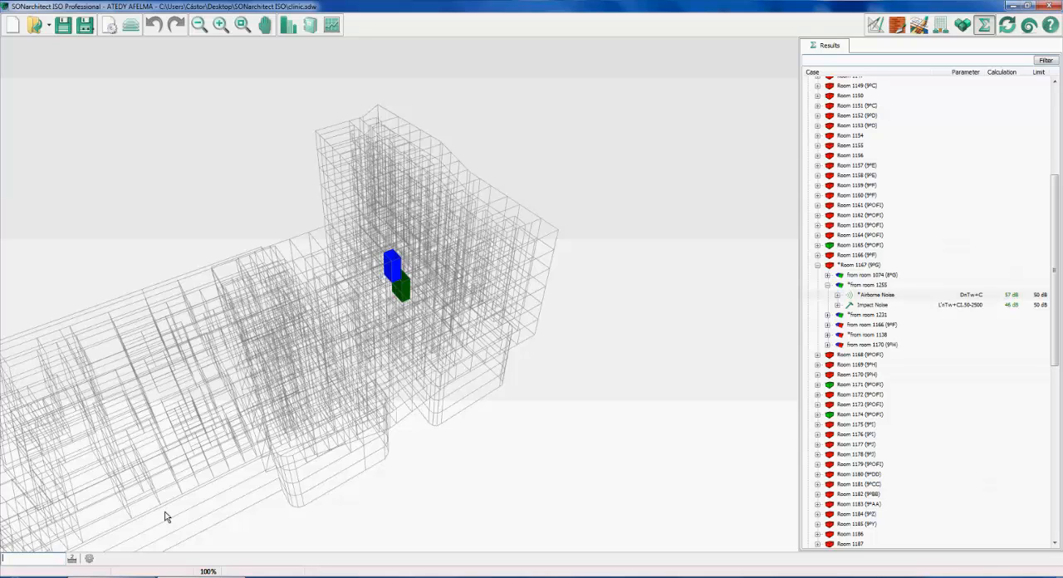
middle_click_drag(164, 516, 372, 222)
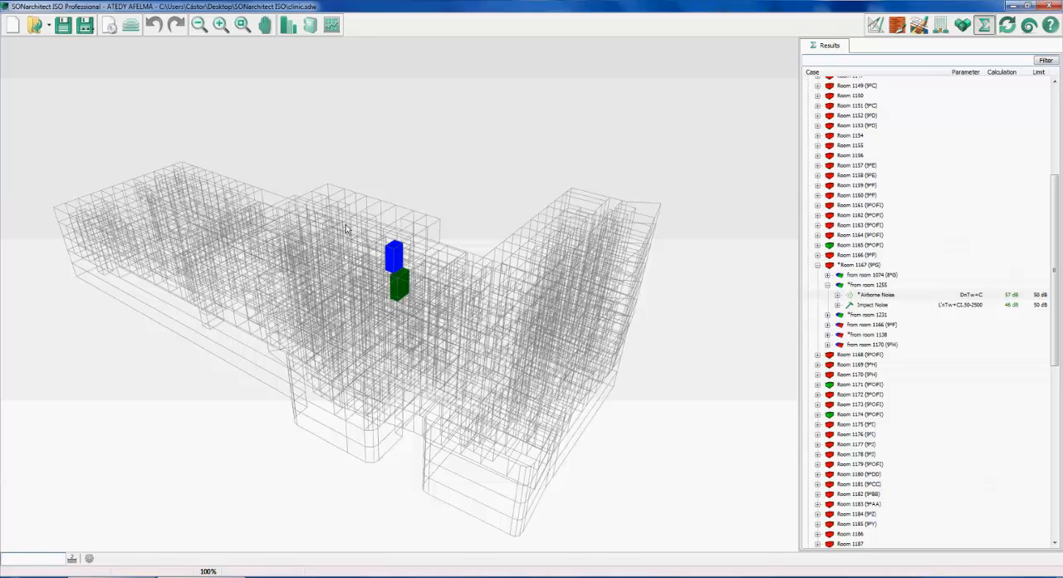
View floor IMQ +07 of the clinic in the plan drawing and display its slab materials
left_click(875, 25)
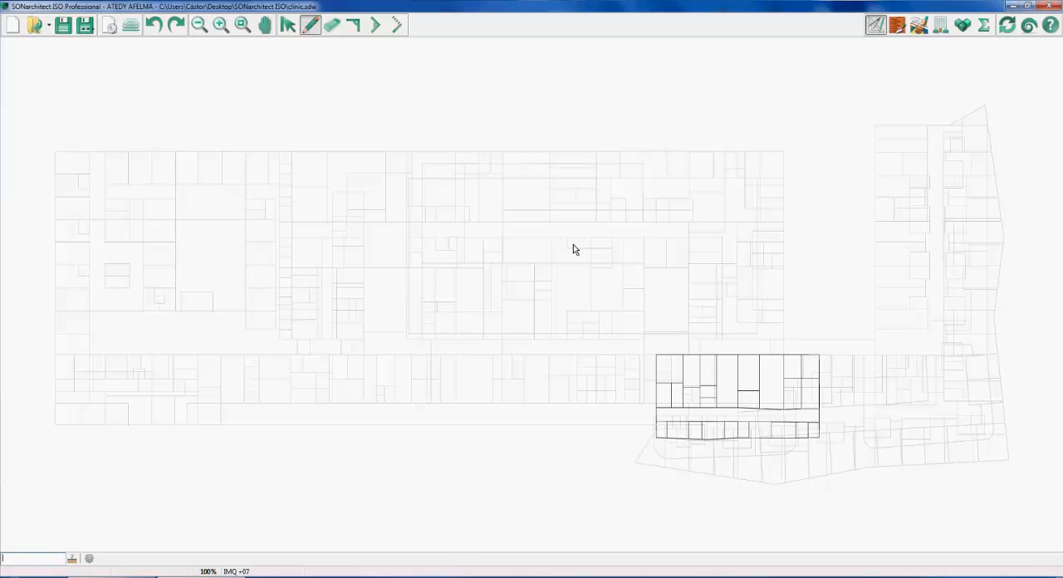
scroll(680, 334, "up", 1)
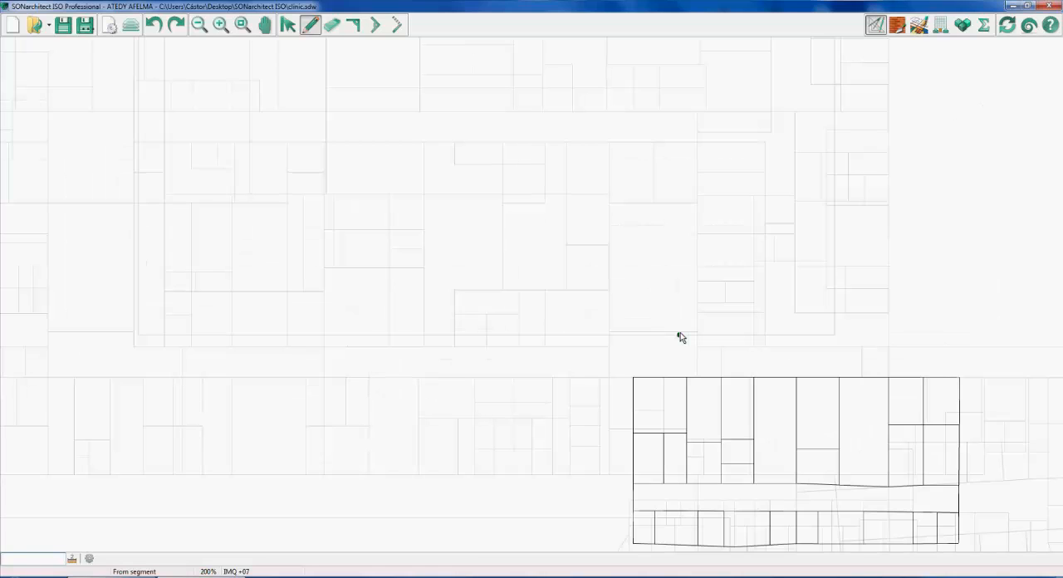
scroll(680, 358, "up", 1)
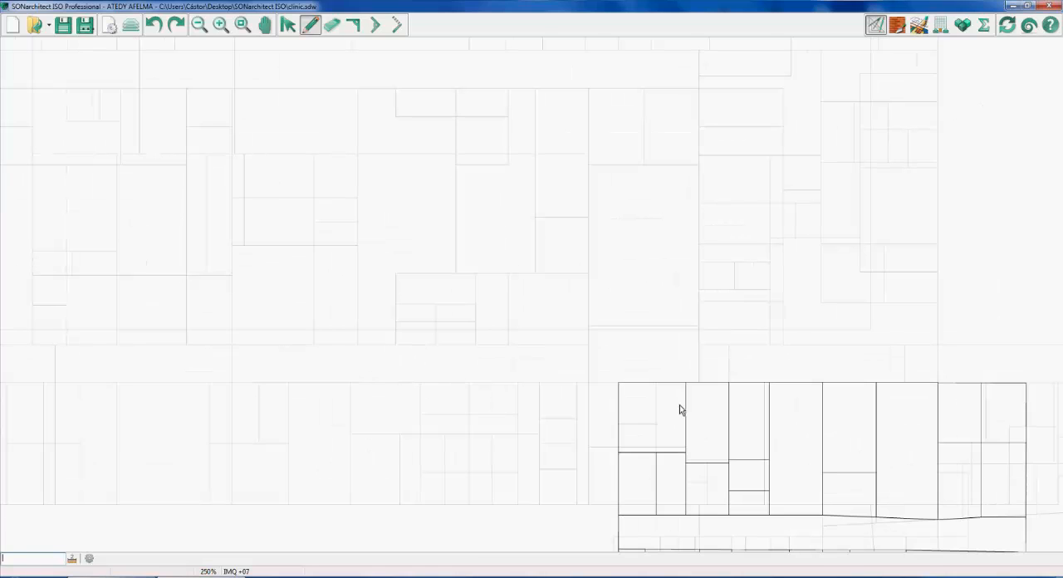
left_click(897, 25)
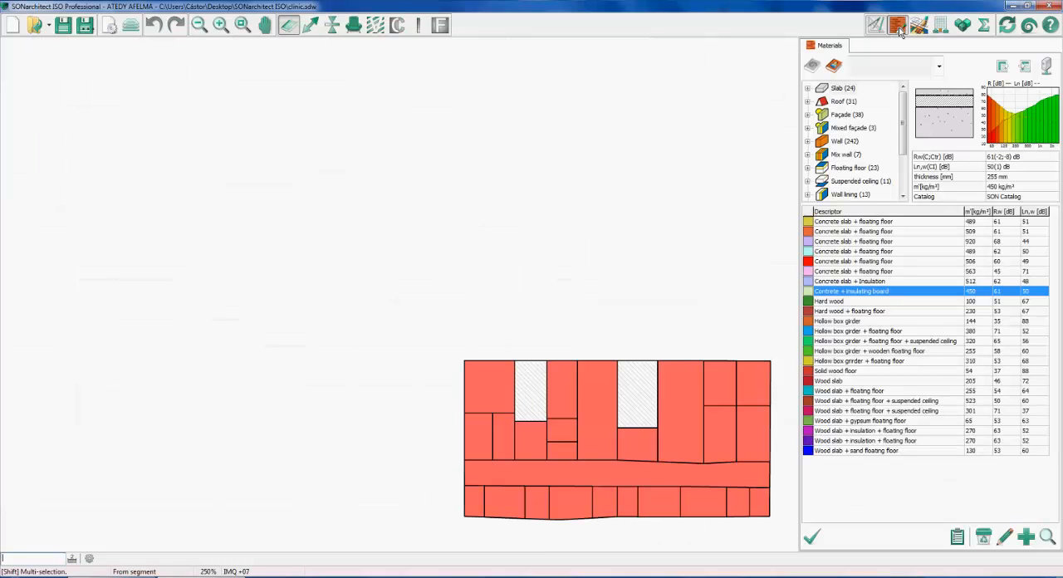
Review floor IMQ +07's room types, façade noise settings, drawn walls and slab materials
left_click(918, 25)
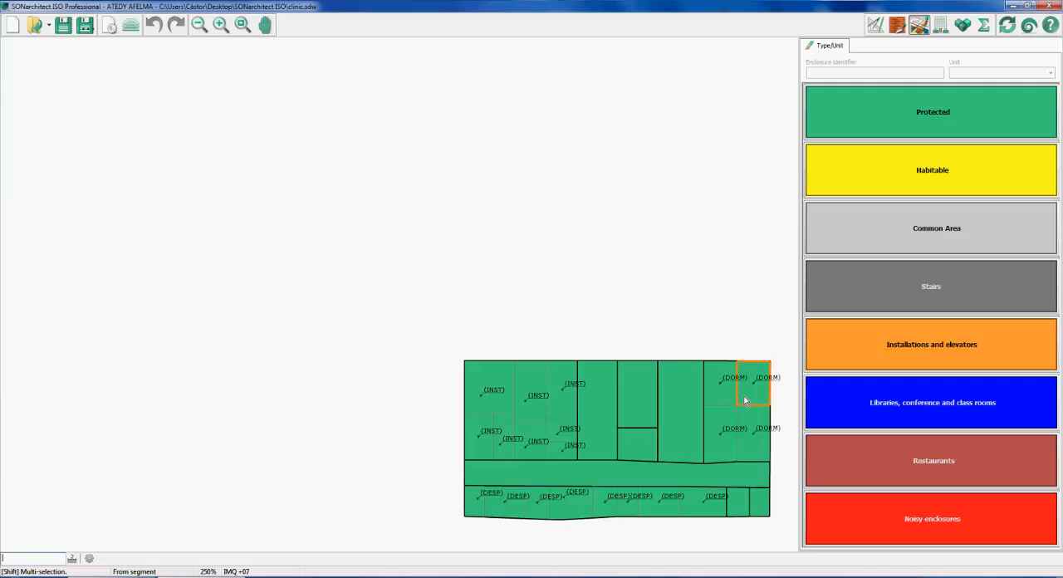
left_click(939, 26)
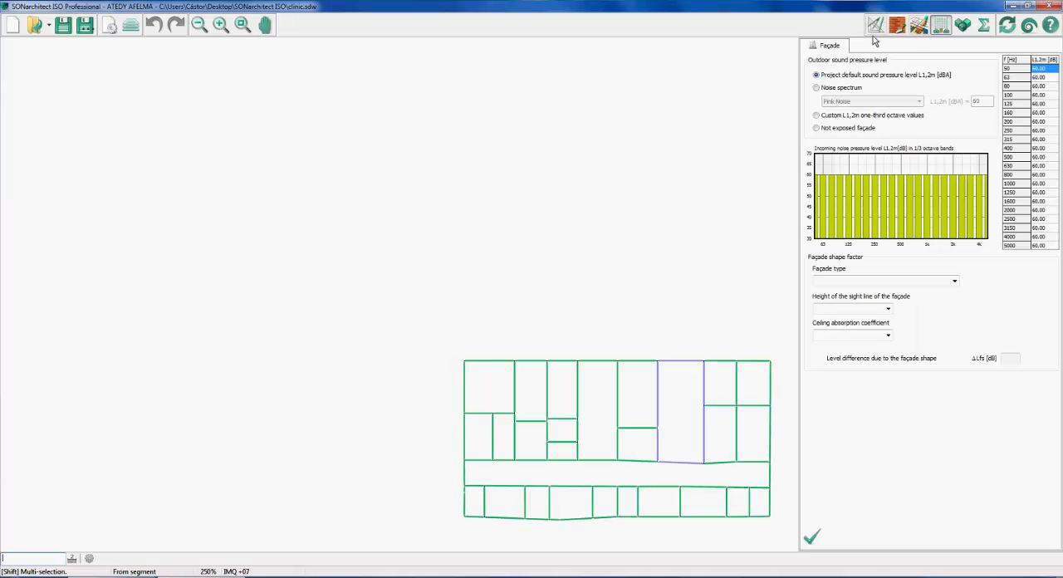
left_click(875, 26)
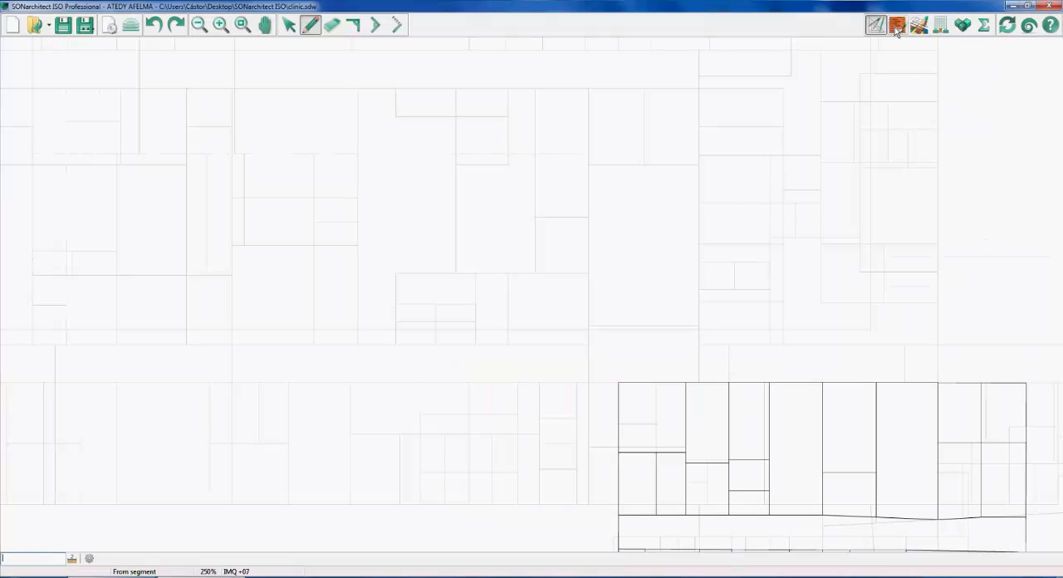
left_click(897, 27)
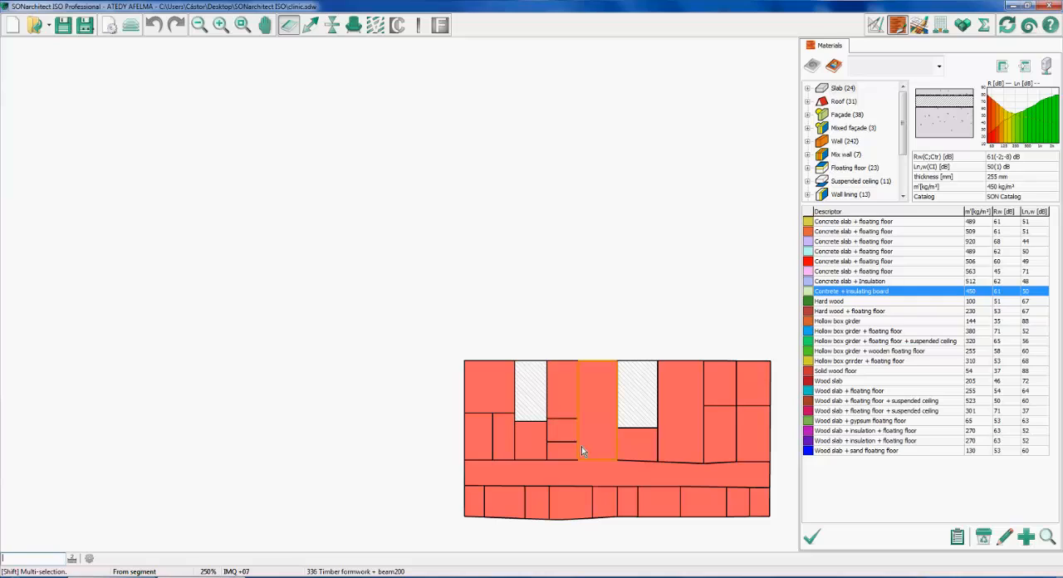
left_click(599, 372)
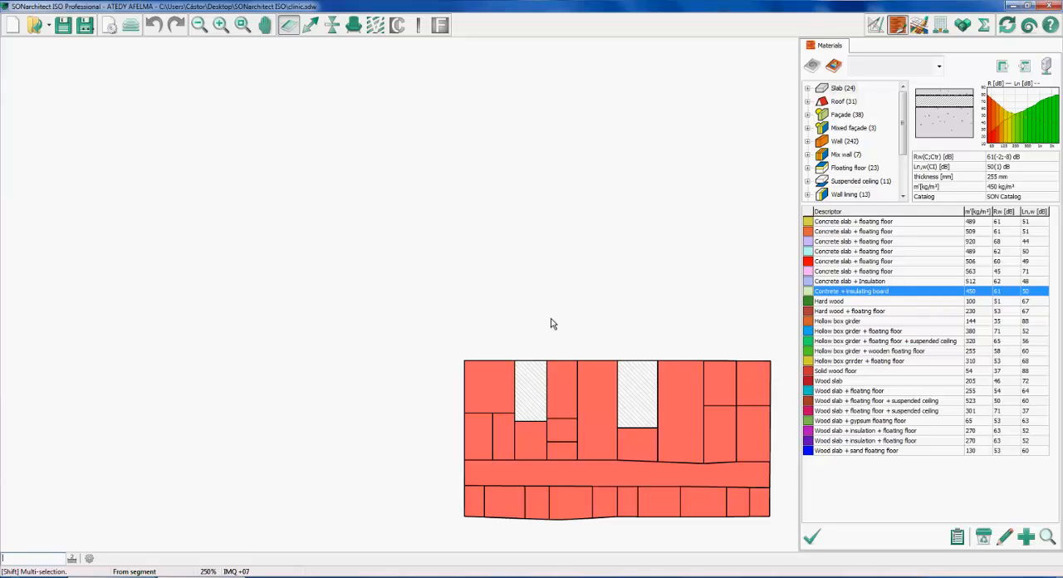
Display the solid/elastic junction markers on the walls of floor IMQ +07 in both junction views
left_click(311, 25)
scroll(738, 470, "up", 1)
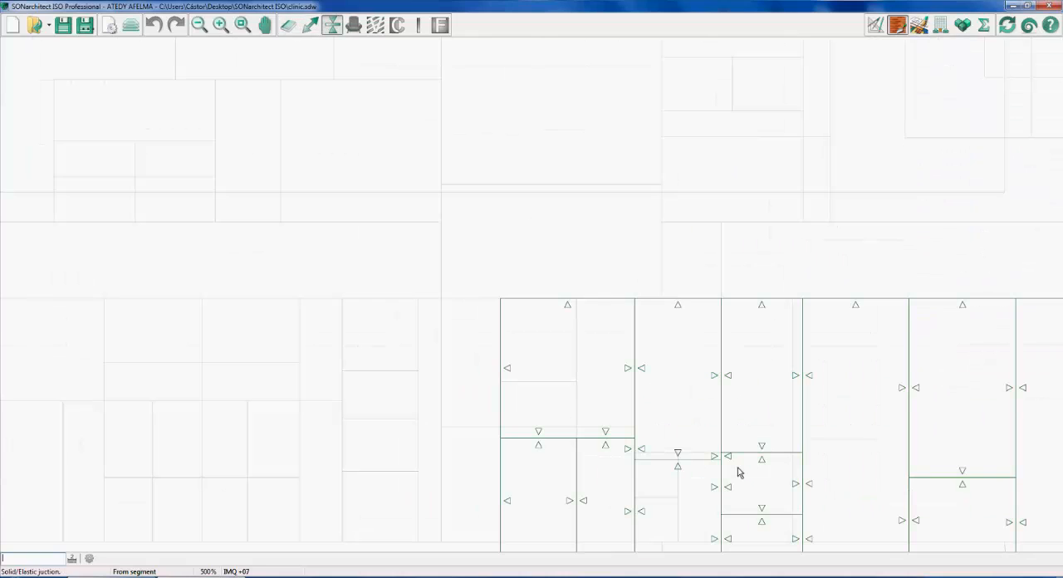
scroll(738, 470, "up", 1)
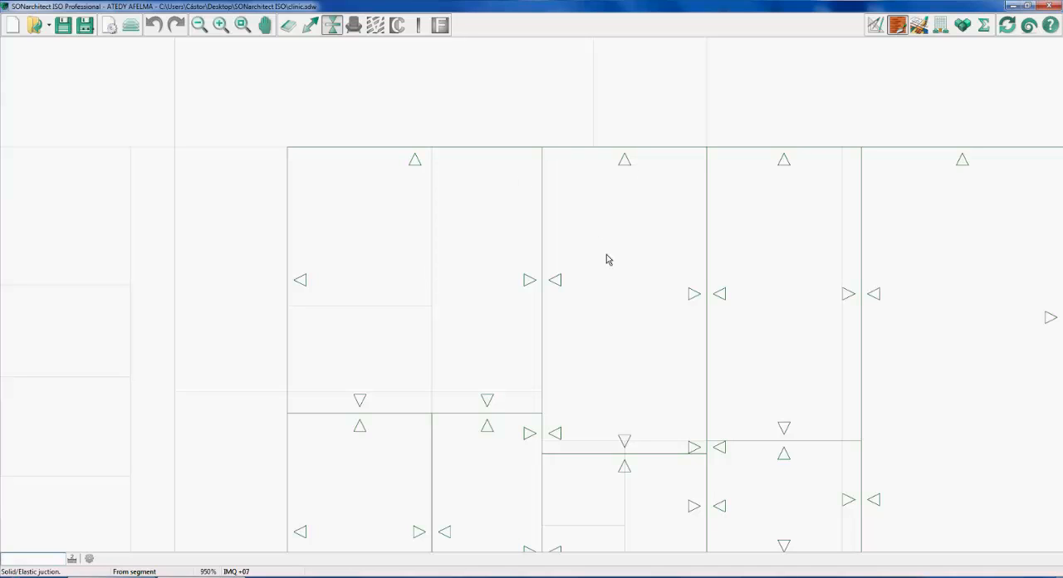
left_click(308, 27)
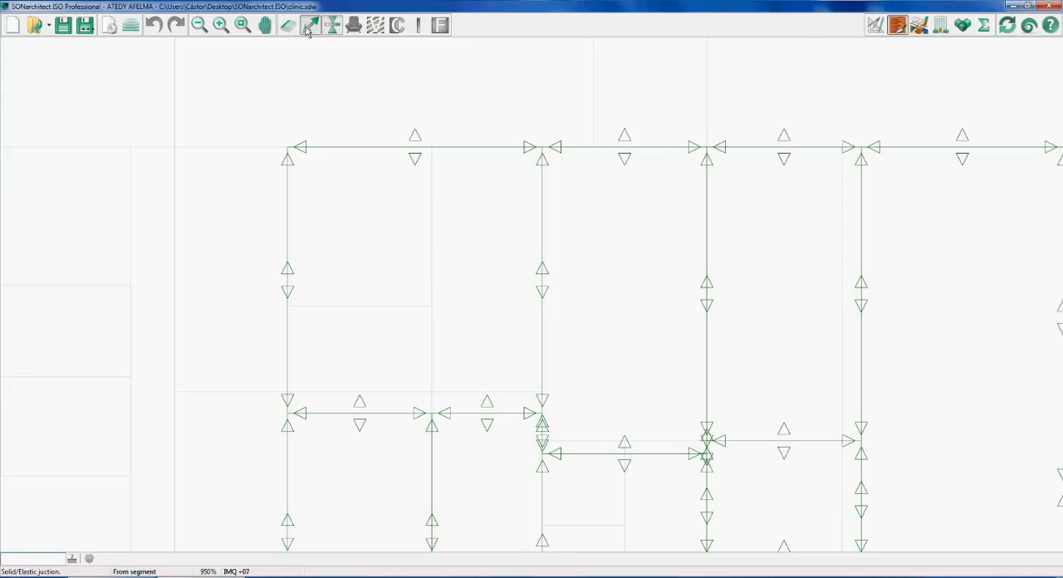
scroll(678, 198, "down", 3)
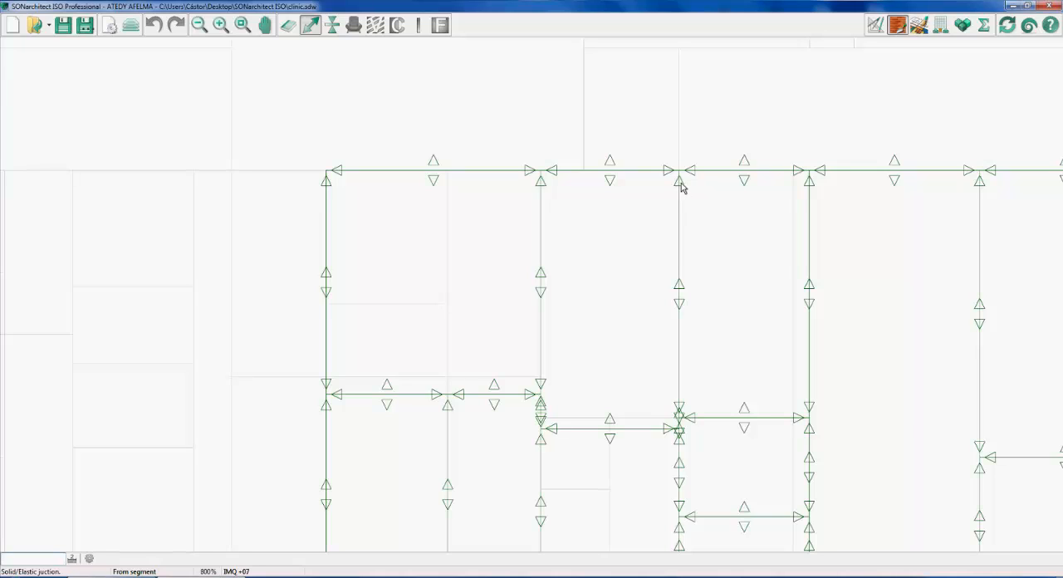
Toggle the four solid/elastic junction markers along the wall between the second and third upper rooms of floor IMQ +07
left_click(681, 186)
left_click(680, 287)
left_click(681, 307)
left_click(680, 409)
scroll(647, 276, "down", 1)
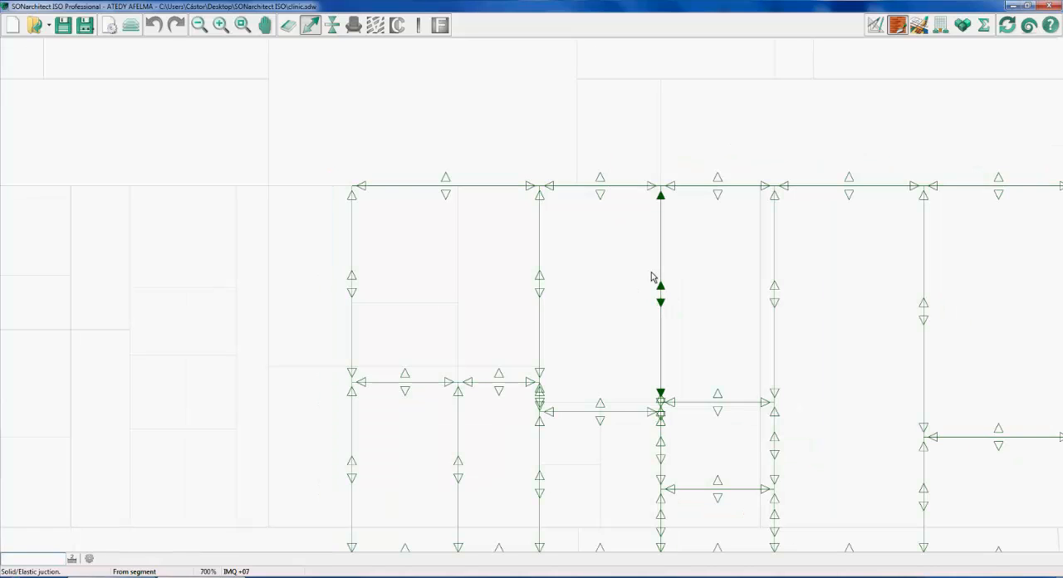
scroll(651, 276, "down", 3)
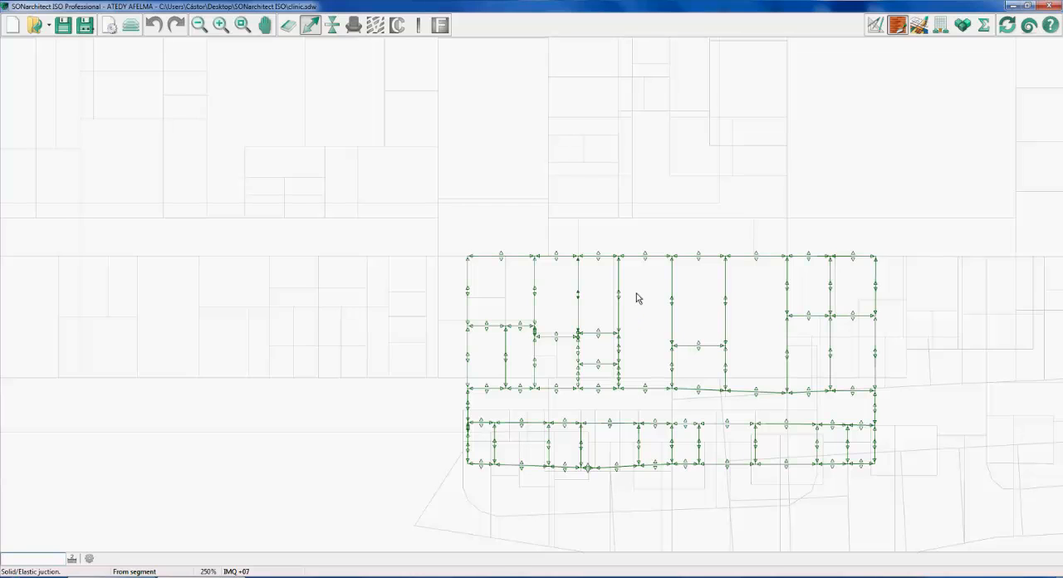
scroll(636, 299, "down", 1)
scroll(639, 300, "up", 3)
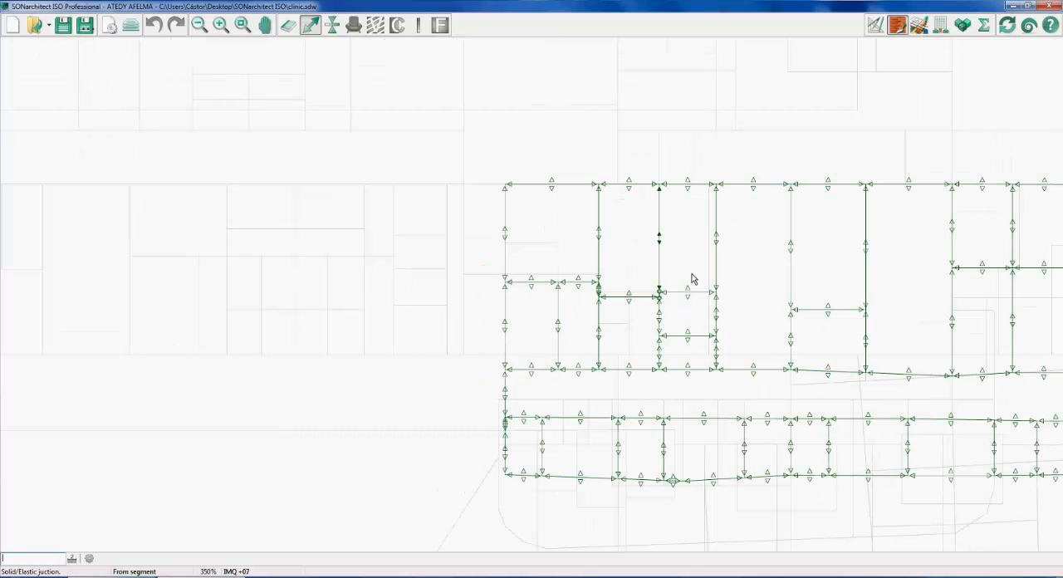
scroll(691, 279, "down", 3)
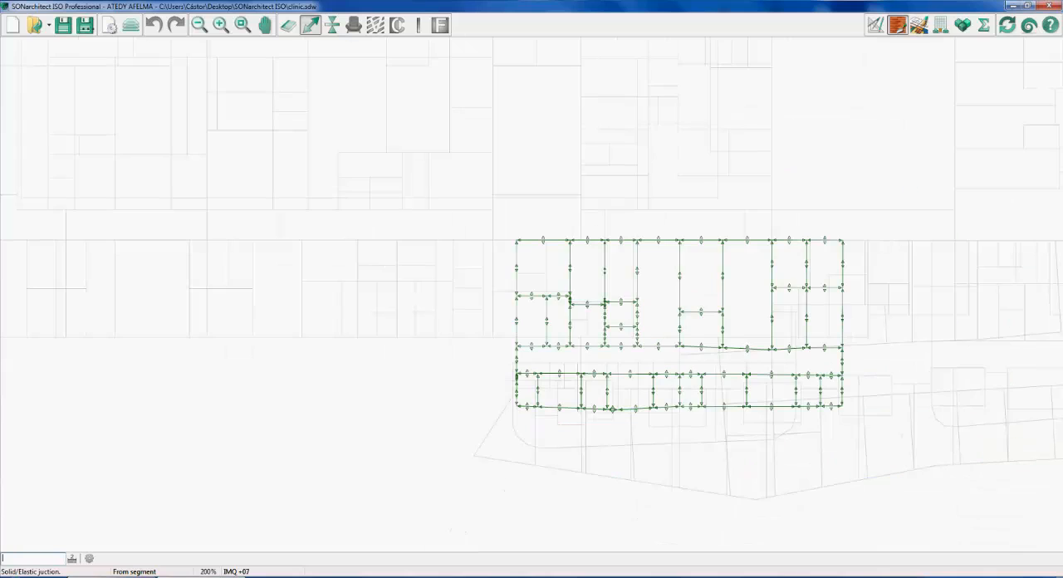
Switch to the AnyMeeting browser window to read the attendees' chat, and return to the clinic's 3D results
left_click(114, 576)
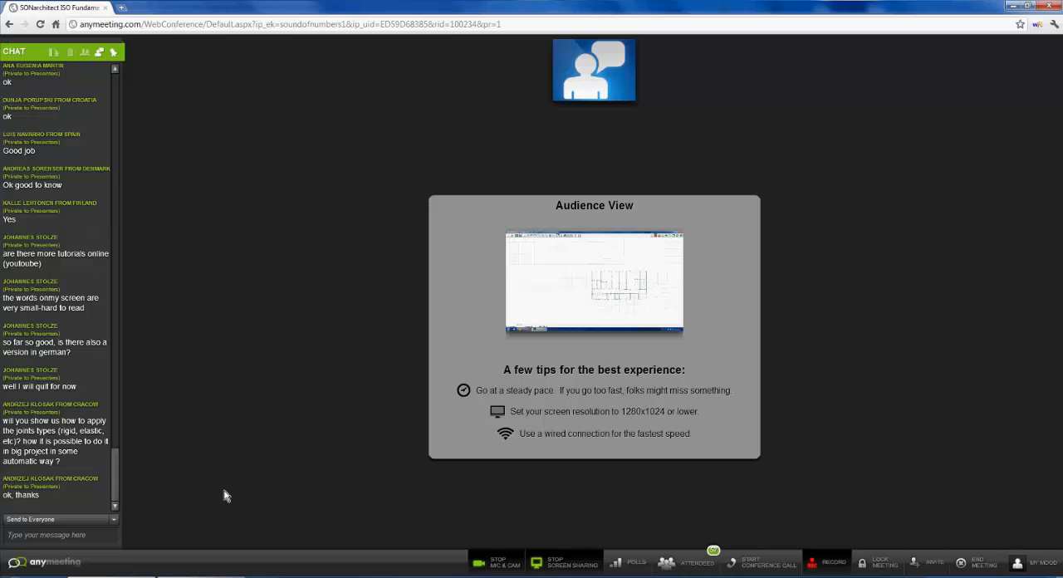
left_click(1013, 6)
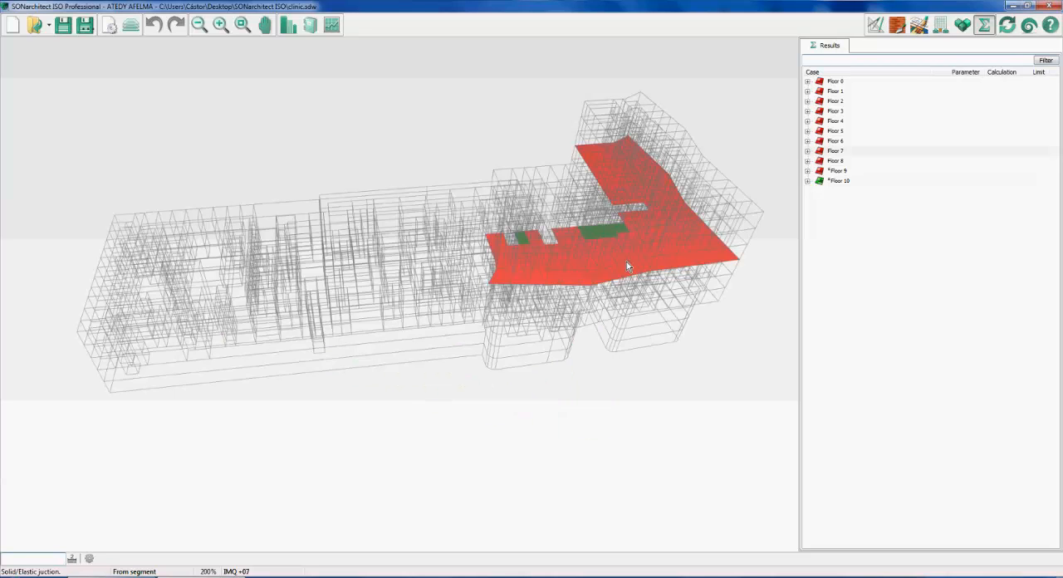
left_click_drag(626, 262, 602, 257)
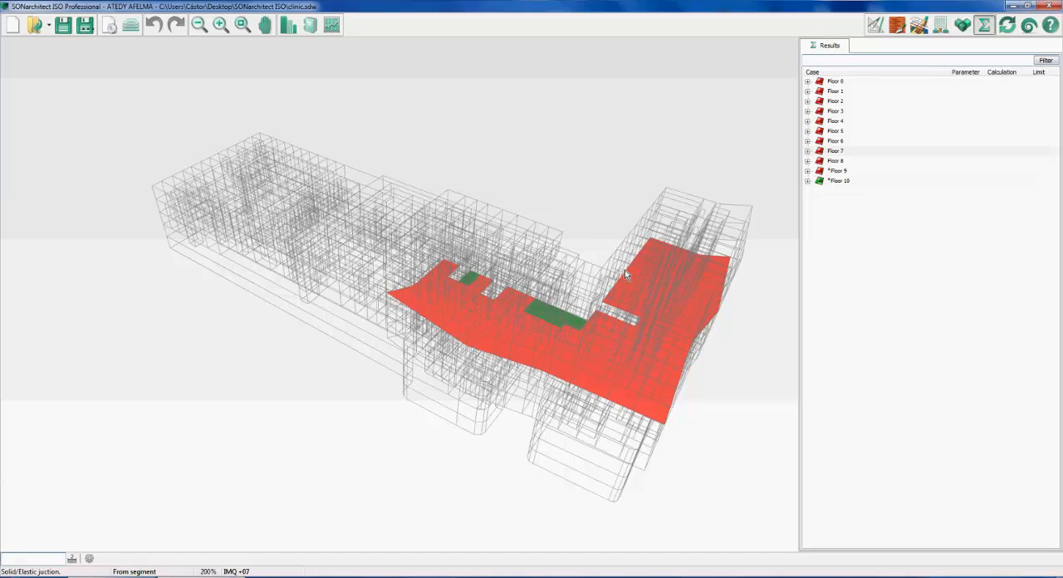
middle_click_drag(355, 177, 409, 246)
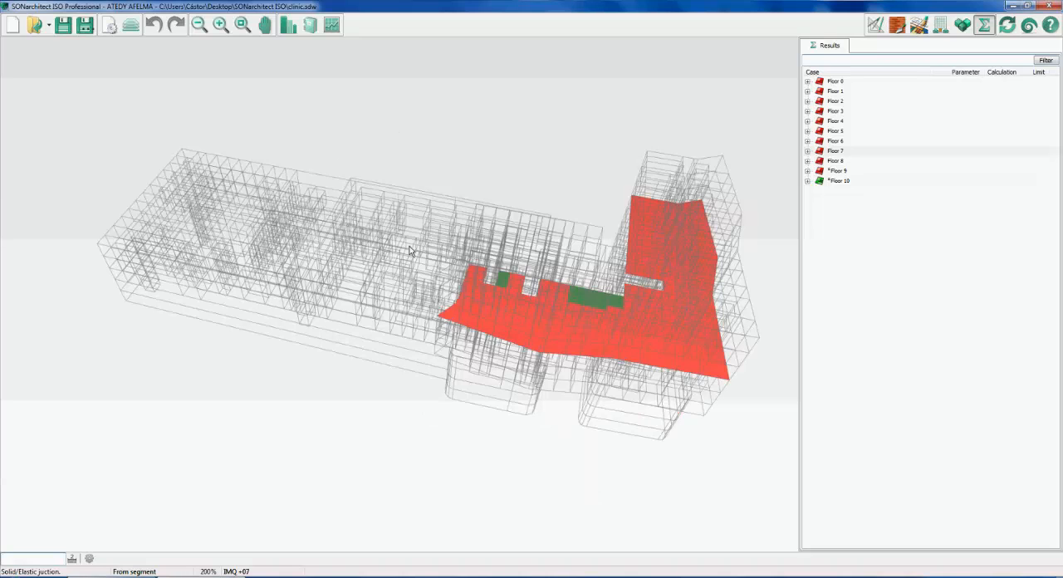
Open the building statistics for Habitable rooms and show the 62 dB cases of DnTw+C,50-5000 >= 45 dB in 3D
left_click(331, 24)
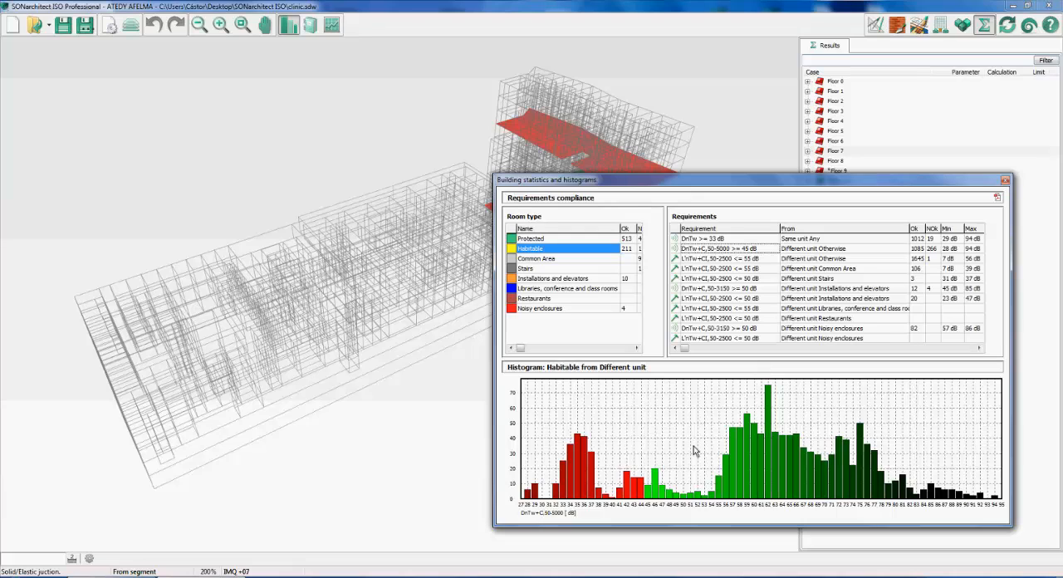
left_click(632, 201)
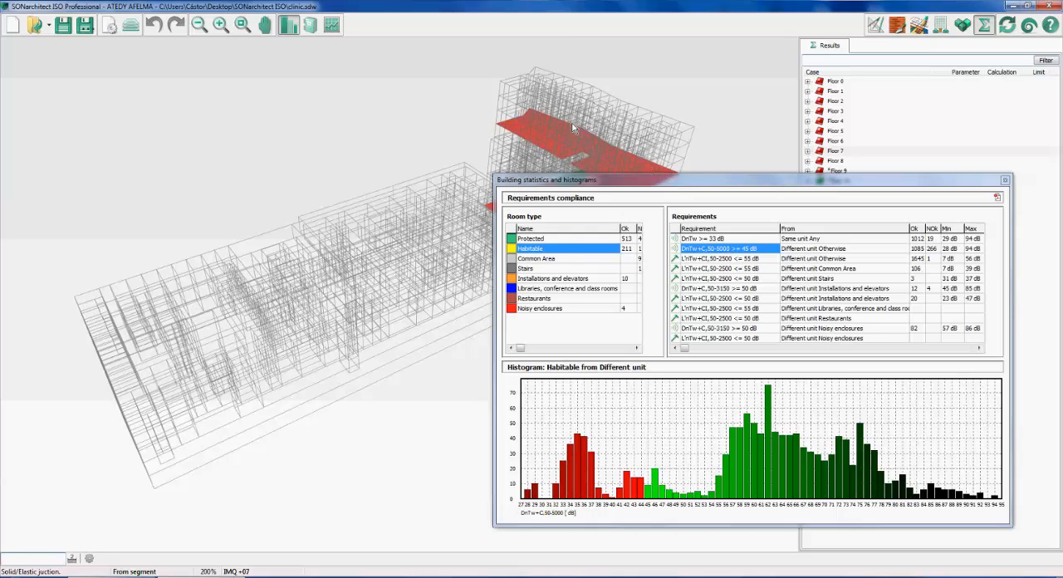
left_click(766, 484)
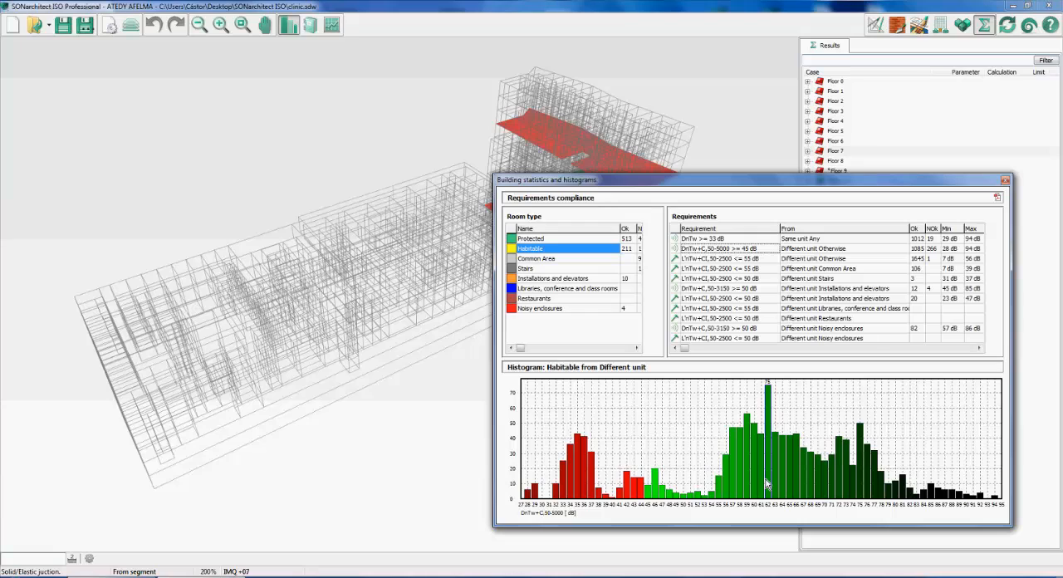
left_click(788, 488)
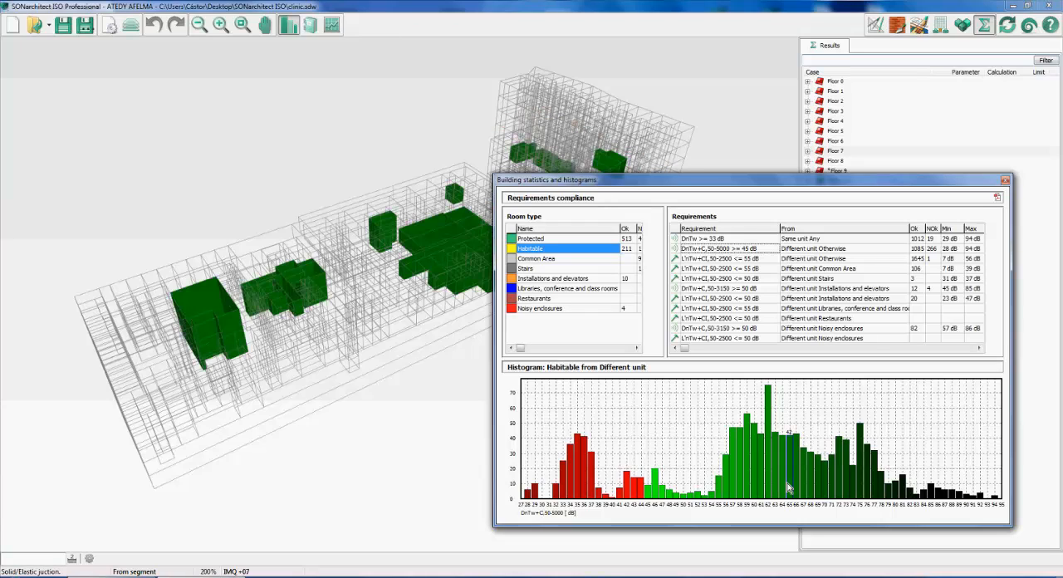
left_click(396, 178)
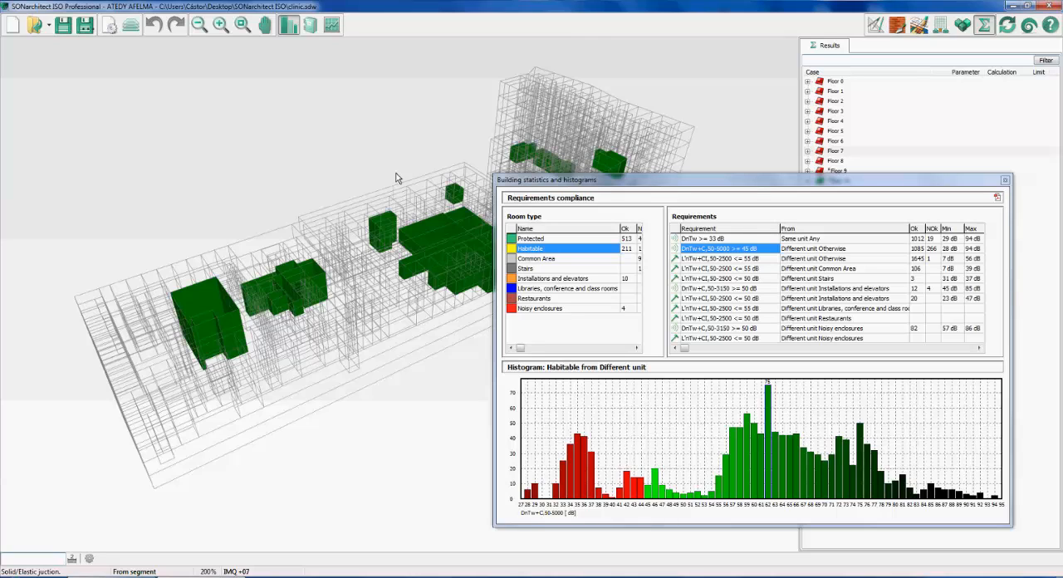
Show the rooms behind further compliant bars of the Habitable histogram in 3D, including those around 87 to 88 dB
left_click(772, 486)
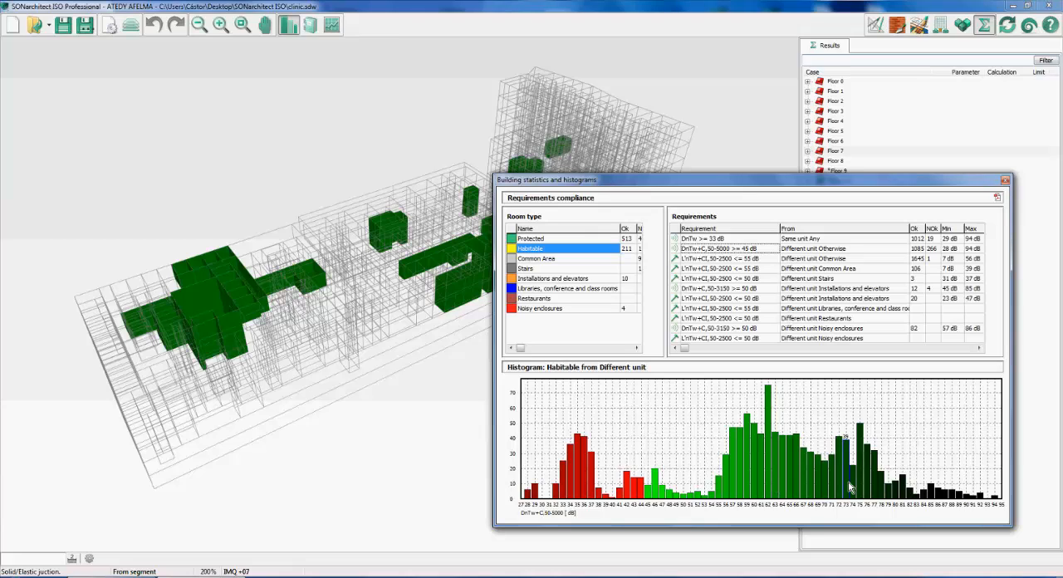
left_click(451, 307)
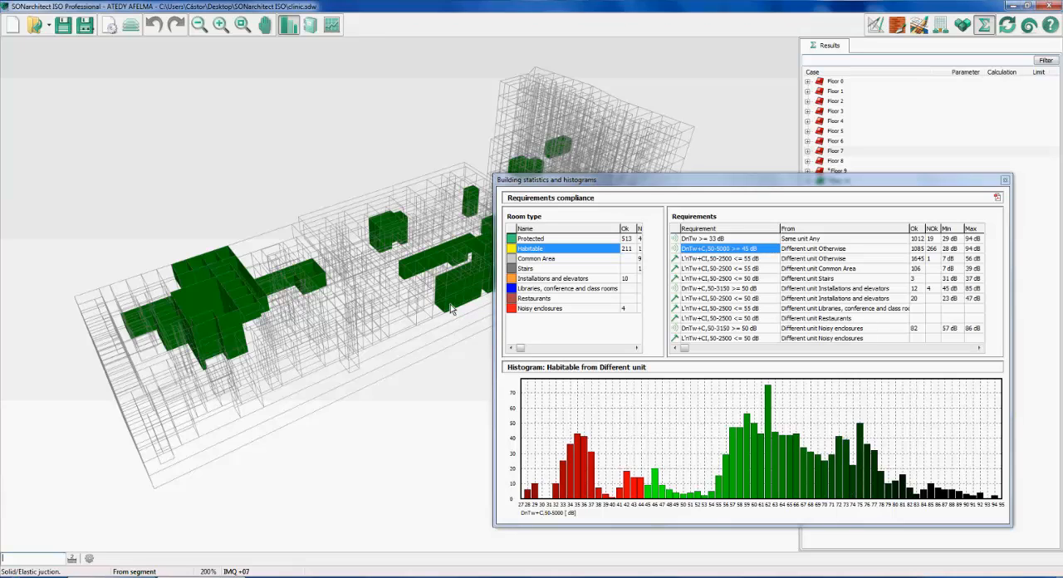
left_click(954, 503)
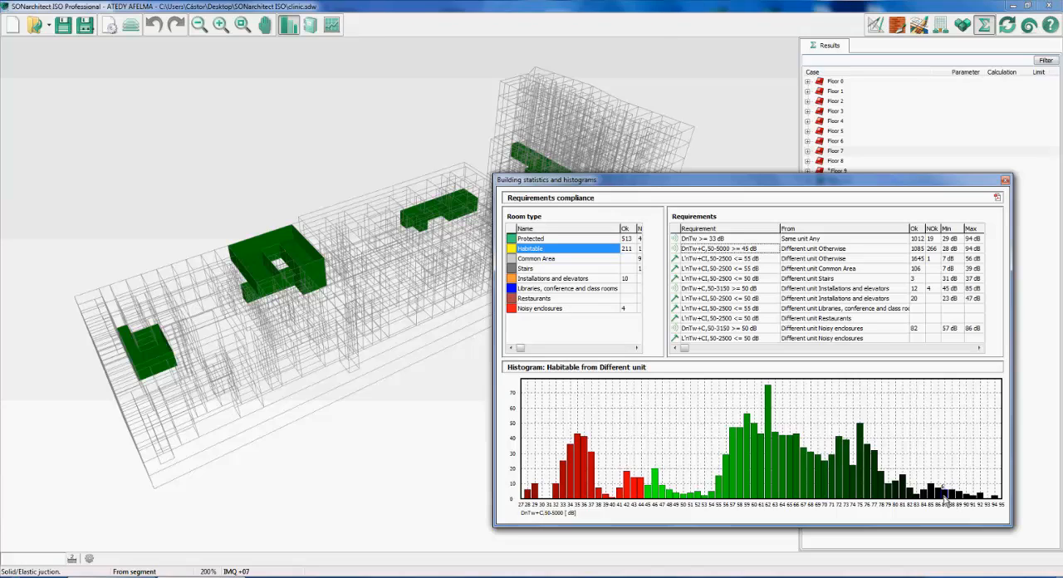
left_click(383, 259)
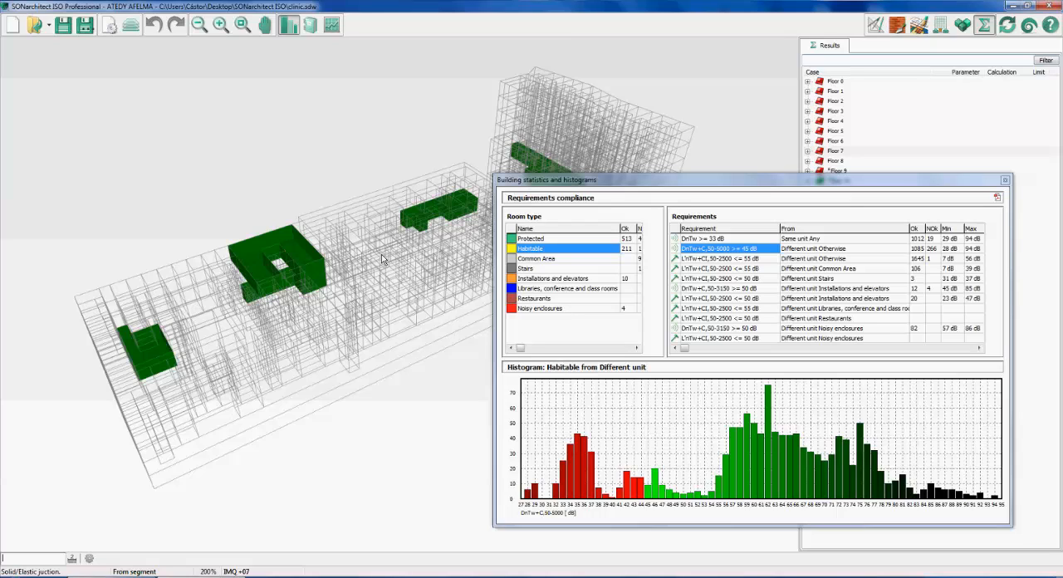
left_click(383, 259)
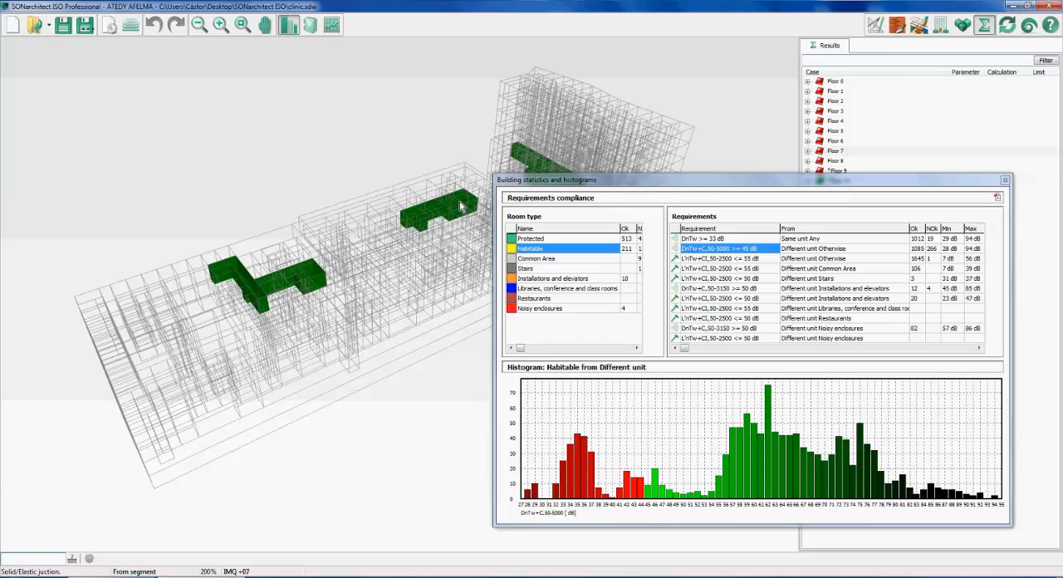
Show the rooms behind the non-compliant 34 to 37 dB histogram bars and examine them in 3D from several angles
left_click(576, 494)
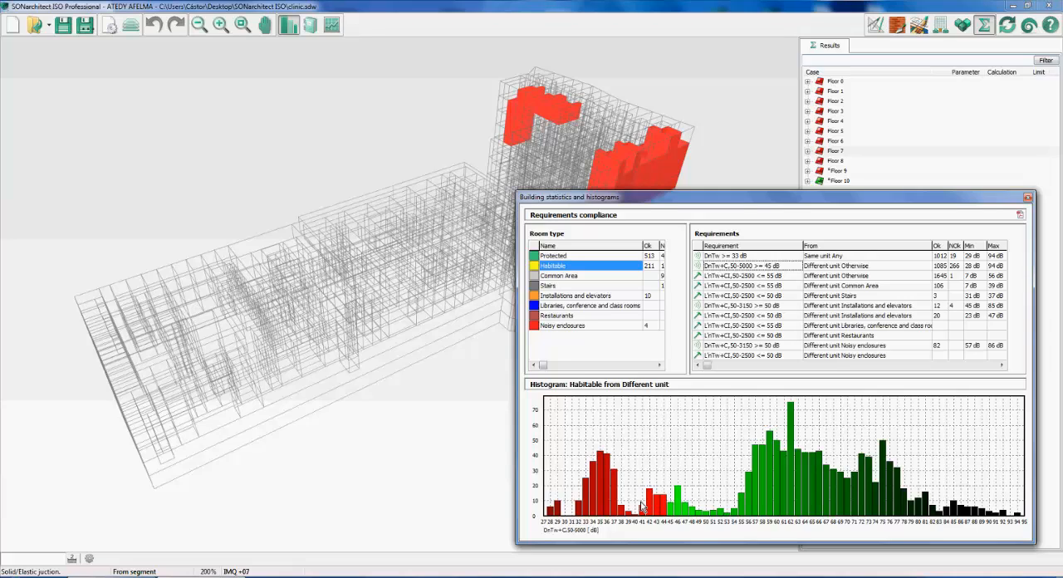
mouse_move(604, 501)
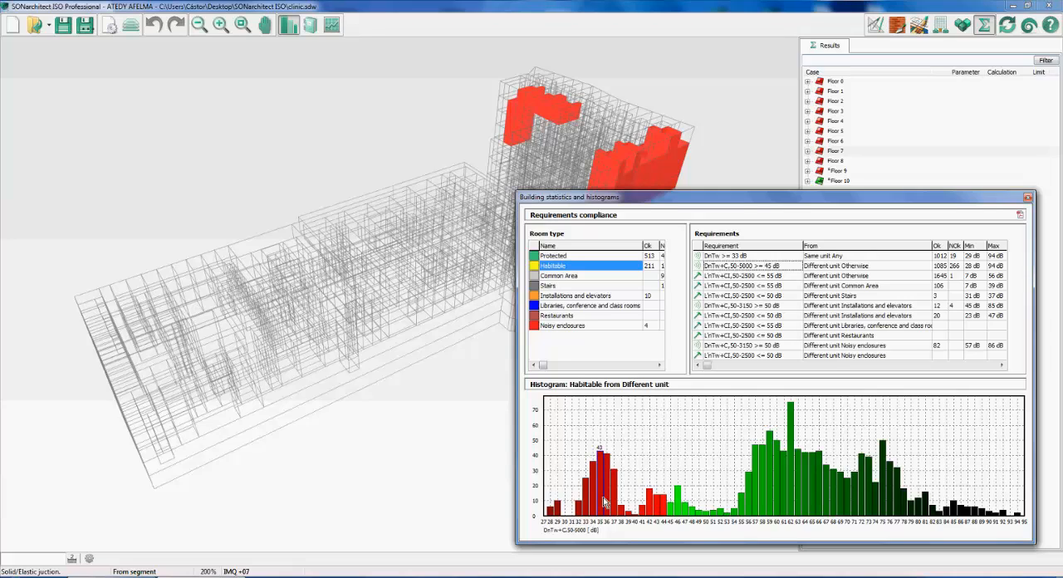
left_click(651, 112)
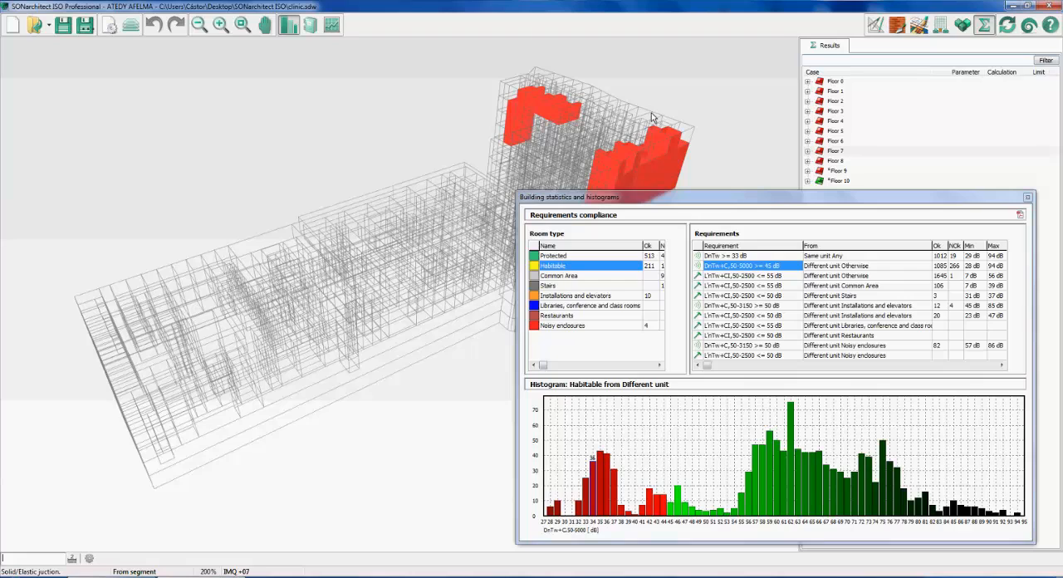
left_click_drag(651, 112, 634, 138)
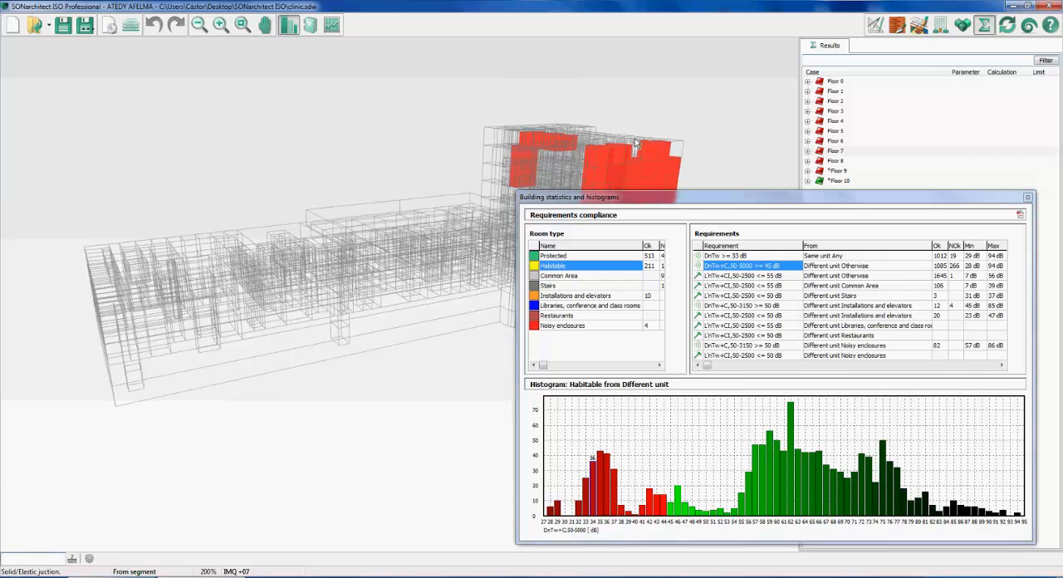
left_click_drag(634, 138, 708, 132)
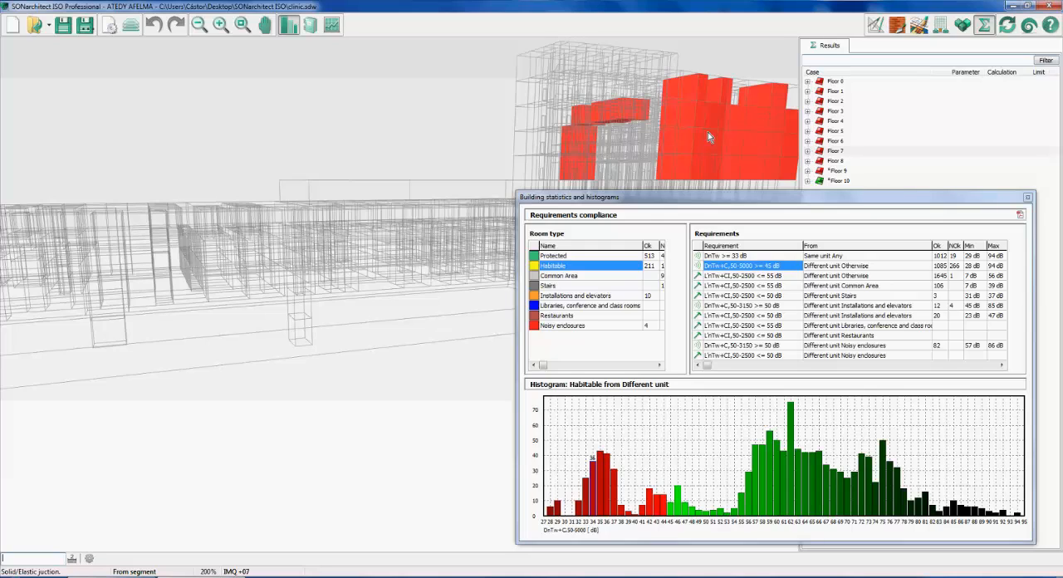
left_click_drag(707, 132, 716, 136)
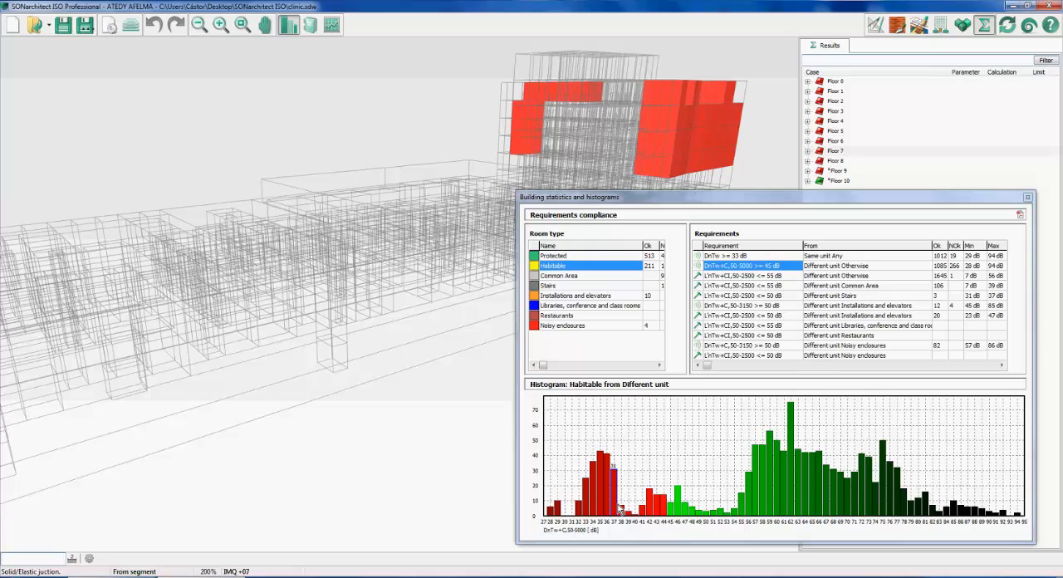
Close the building statistics, review the report creator's "all" and "from selection" record options, and leave without creating a report
left_click(1028, 198)
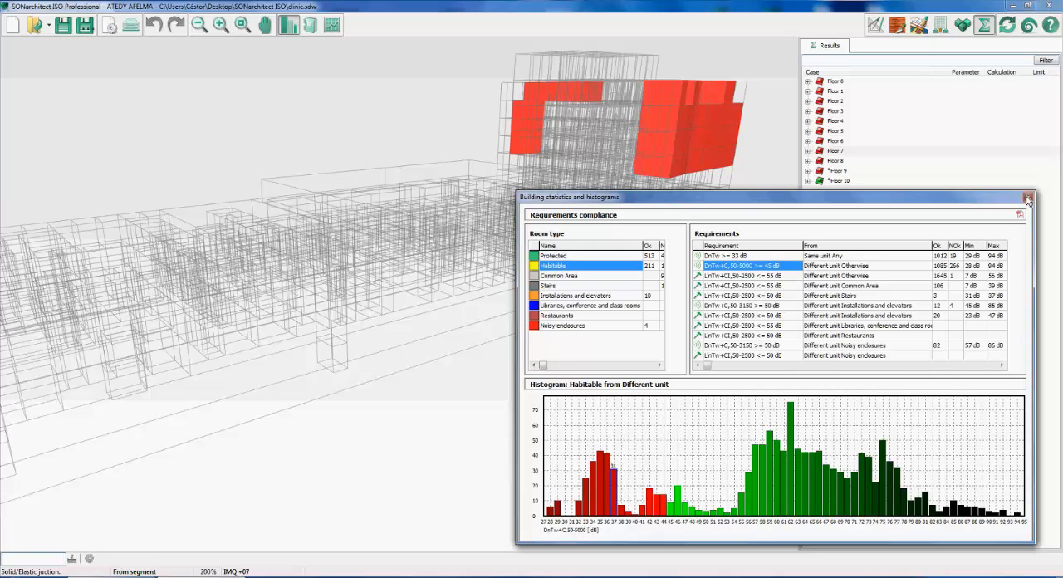
left_click(1028, 199)
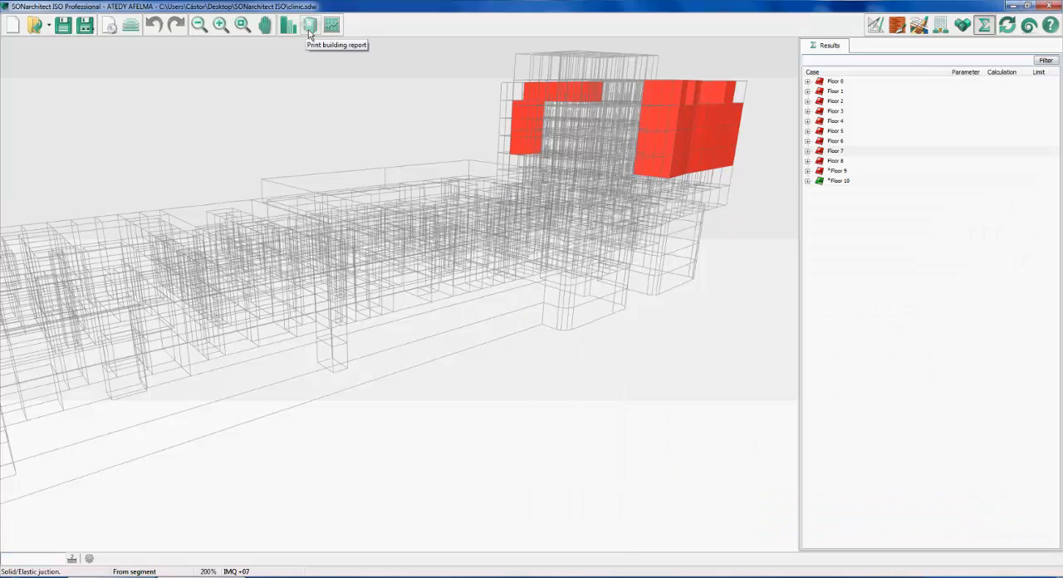
left_click(309, 25)
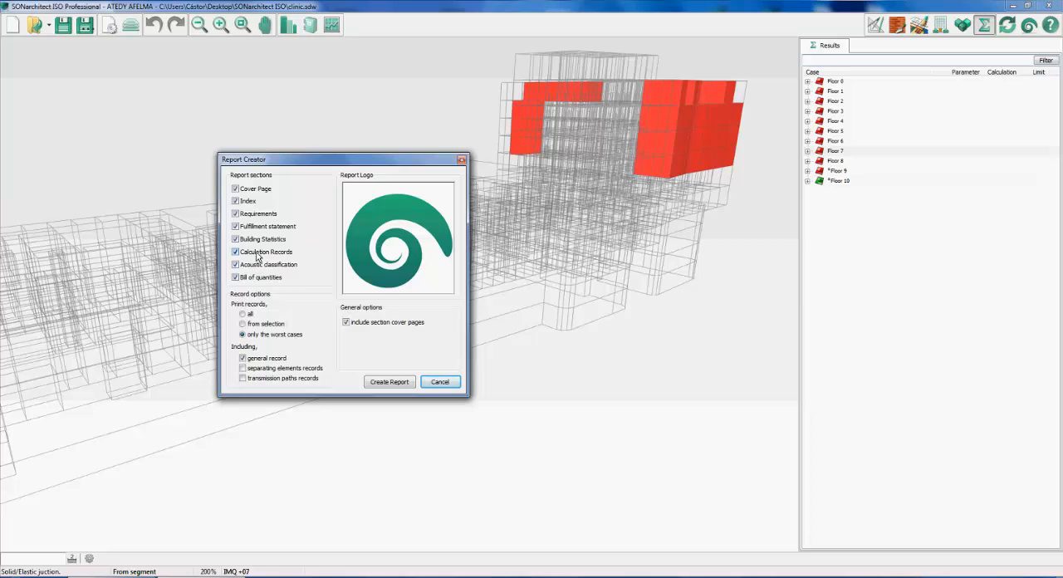
left_click(242, 314)
left_click(242, 323)
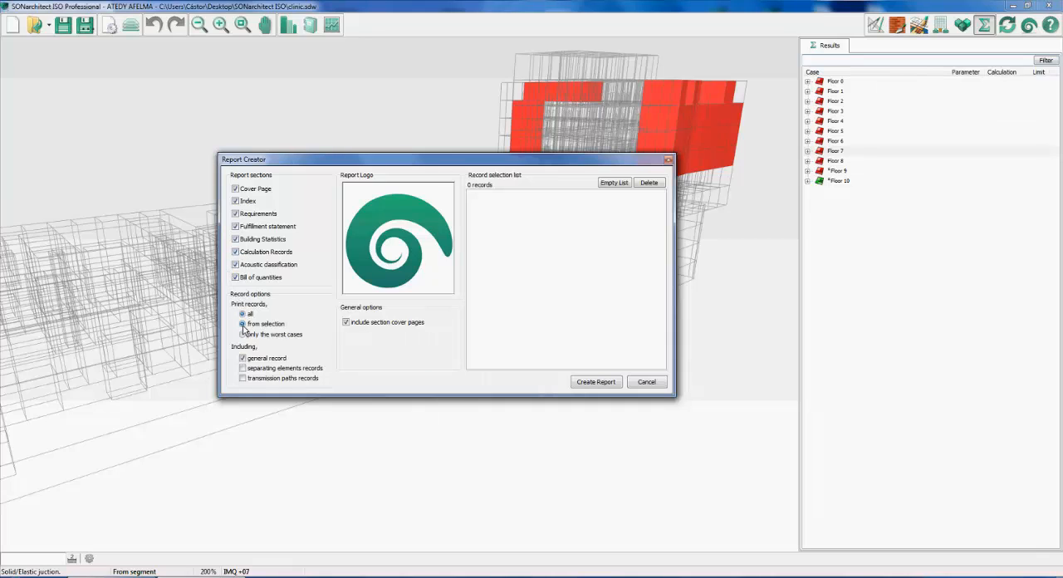
left_click(645, 384)
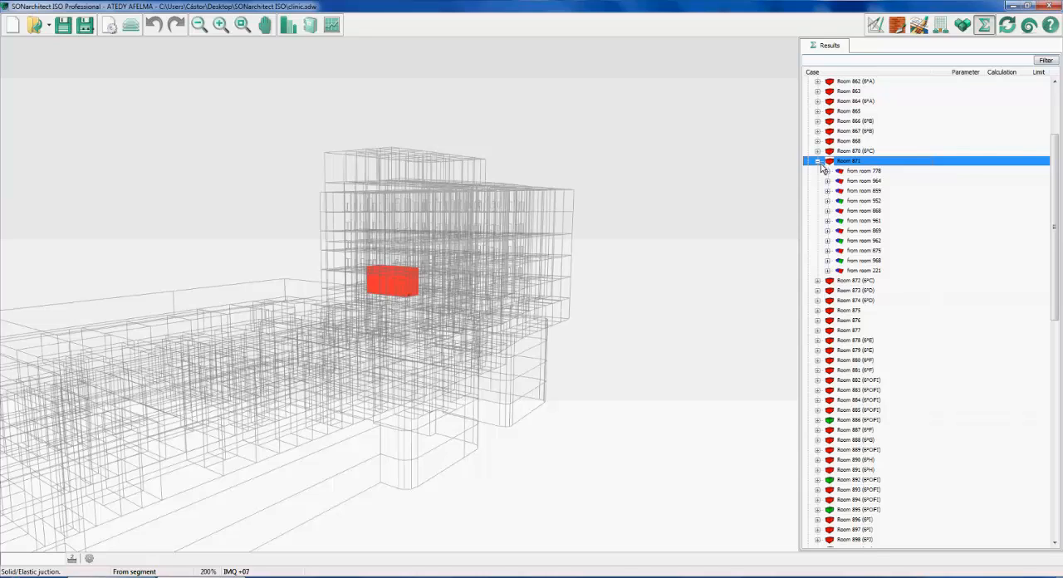
Add the records from room 964 and from room 778 to room 871 to the report's selection list
double_click(860, 182)
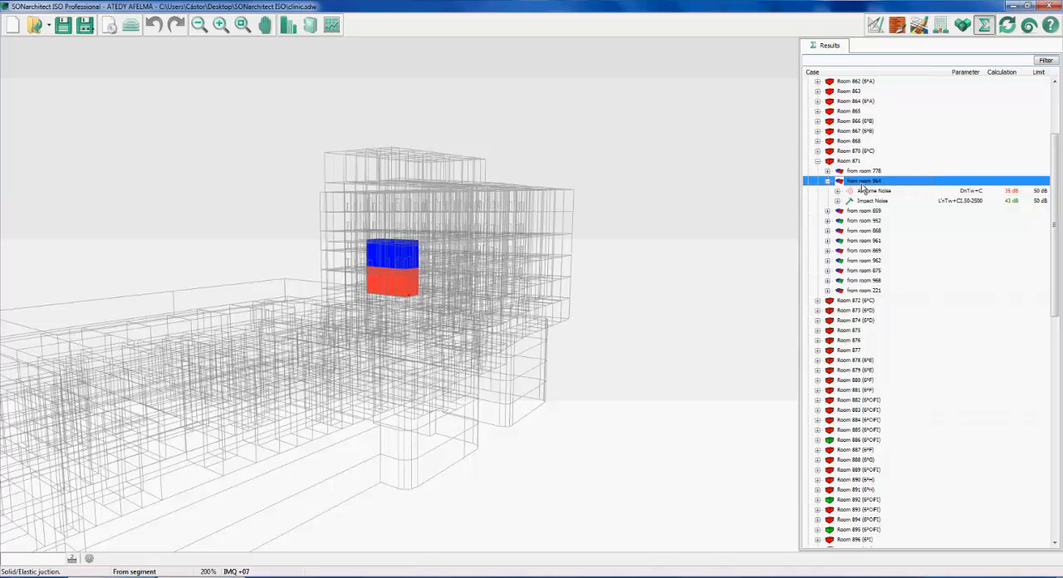
double_click(868, 191)
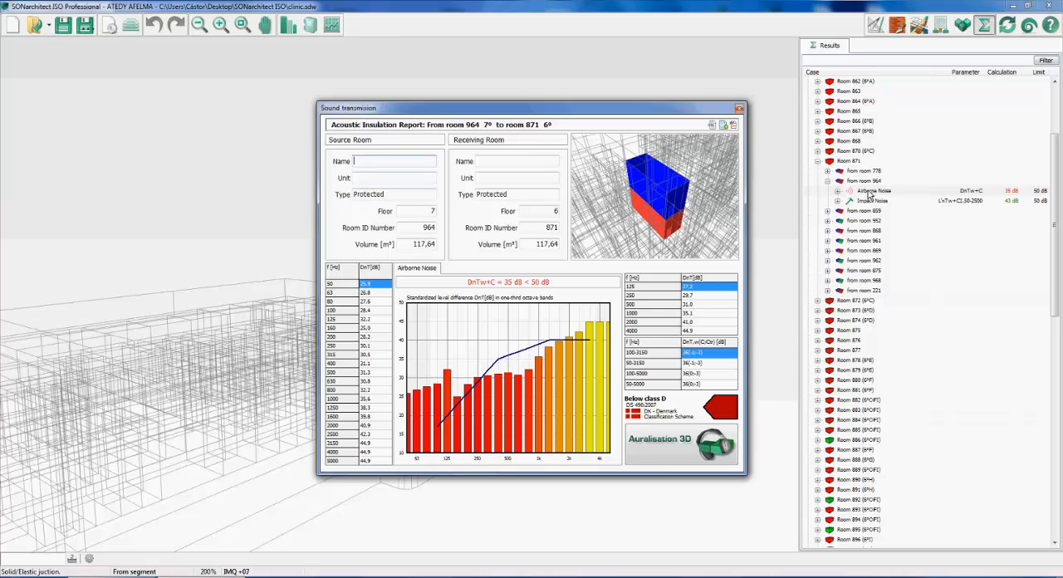
left_click(722, 126)
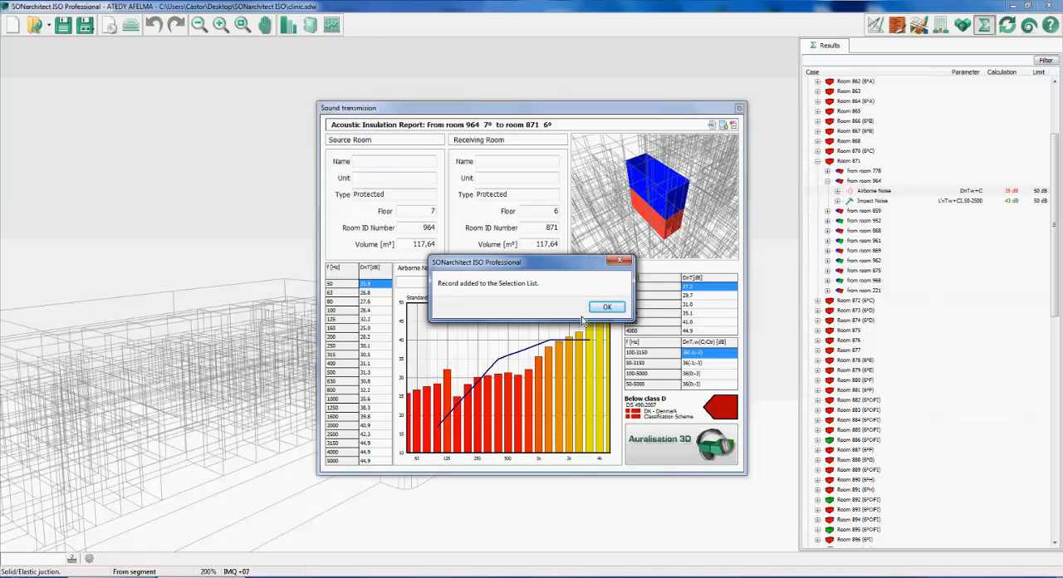
left_click(604, 307)
left_click(739, 107)
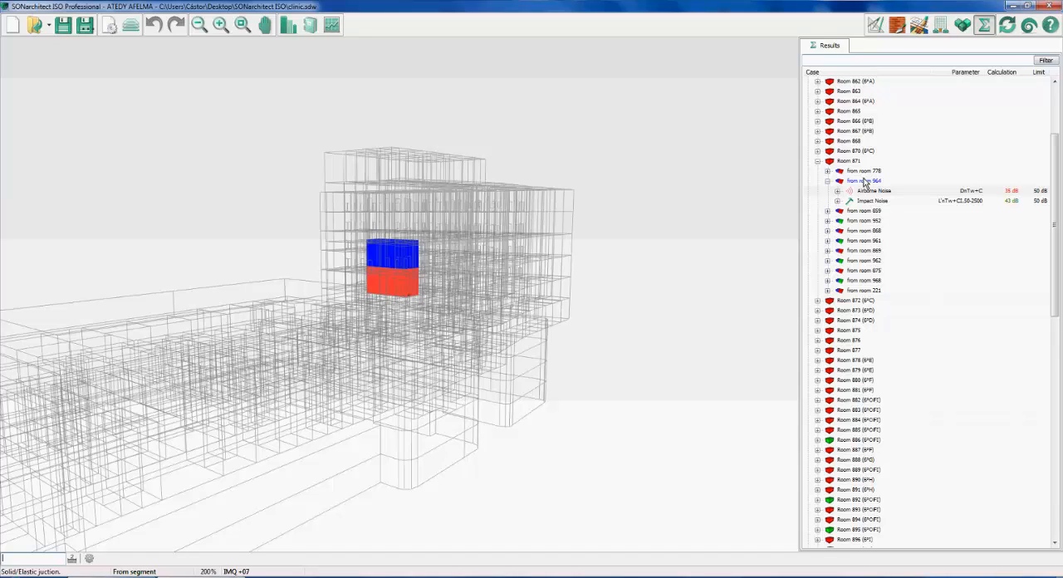
left_click(873, 175)
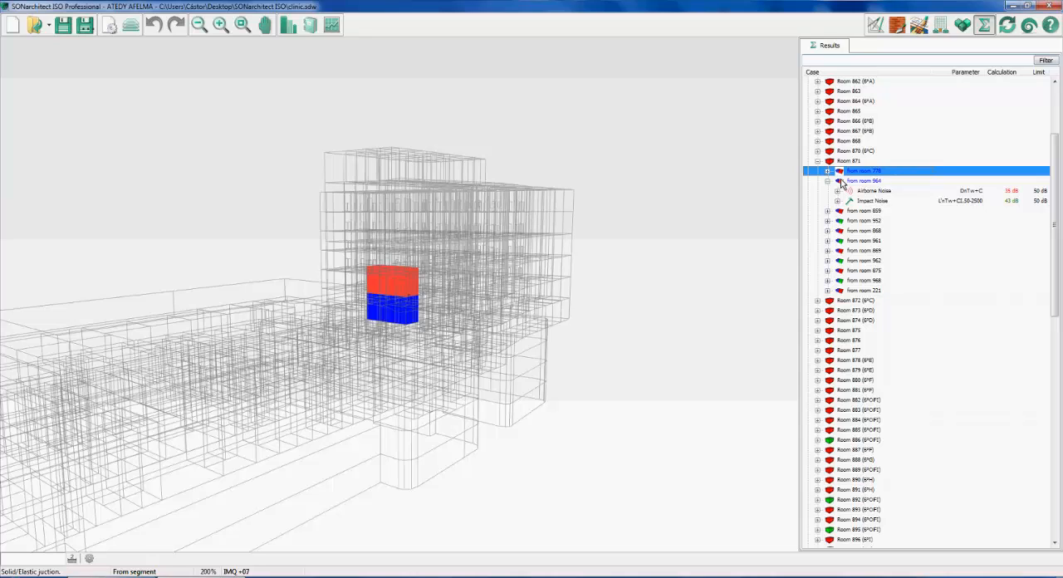
left_click(860, 181)
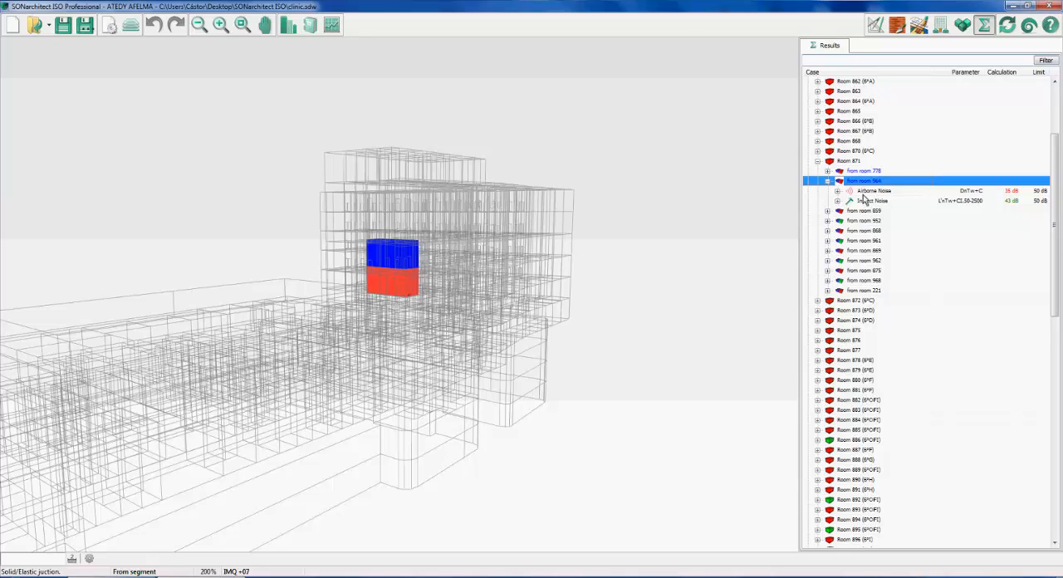
Check the report creator's record selection list, set it to print only the worst cases, and leave without creating the report
left_click(288, 25)
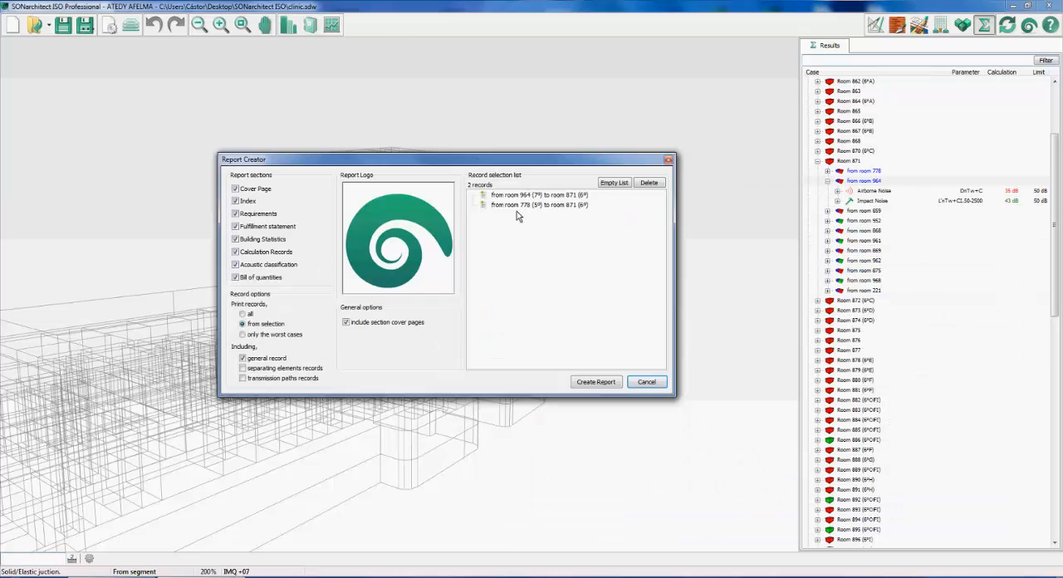
left_click(516, 208)
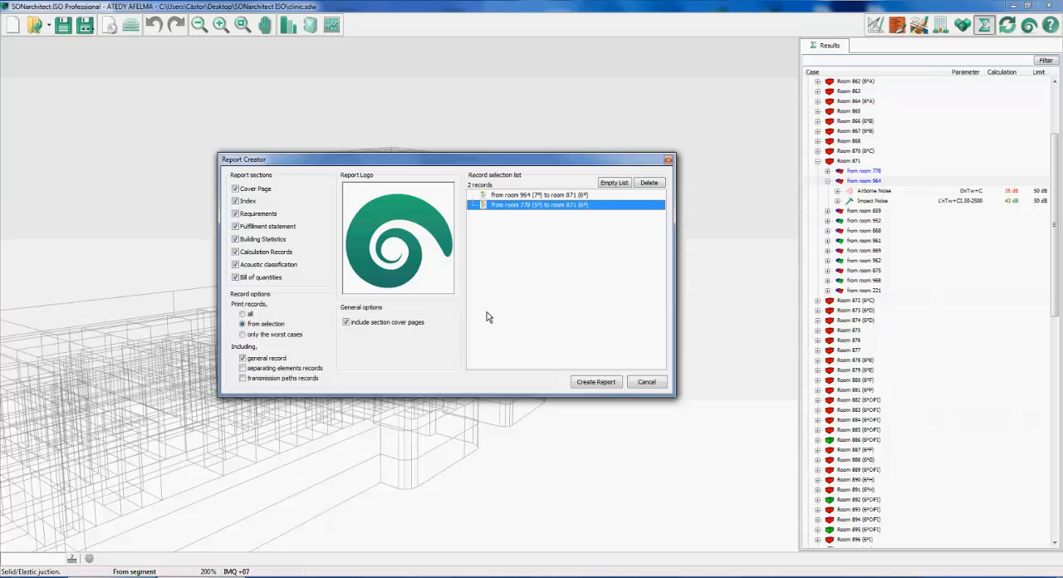
left_click(263, 336)
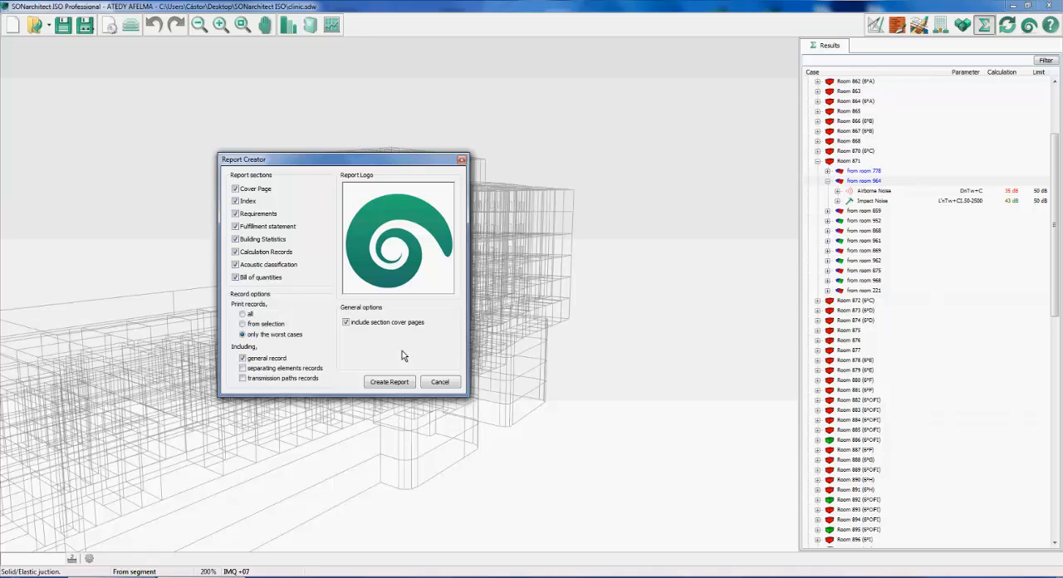
left_click(438, 384)
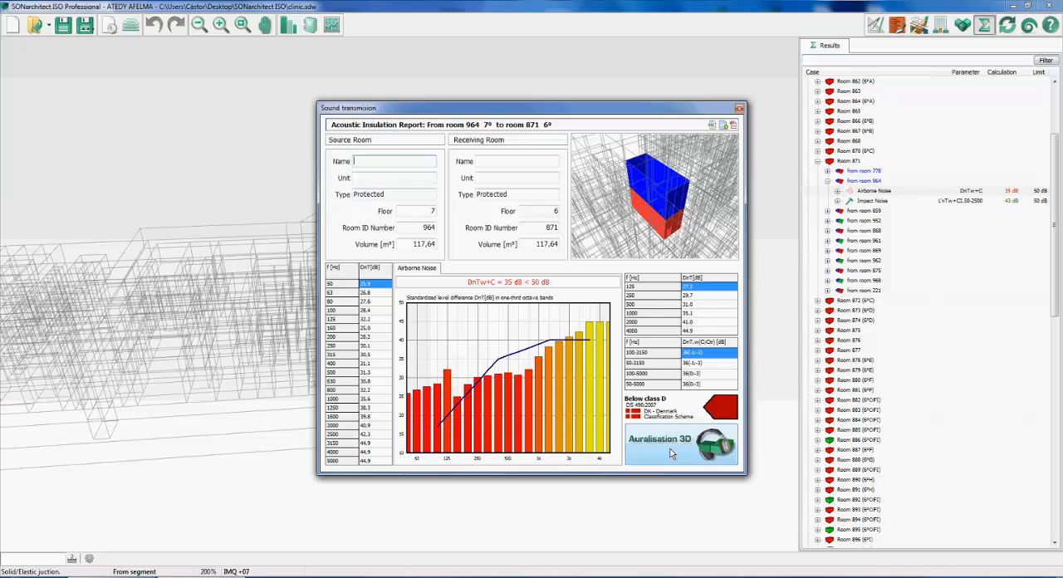
Close the room 964 transmission report and show the cases from rooms 868 and 952 to room 871 in 3D
left_click(739, 108)
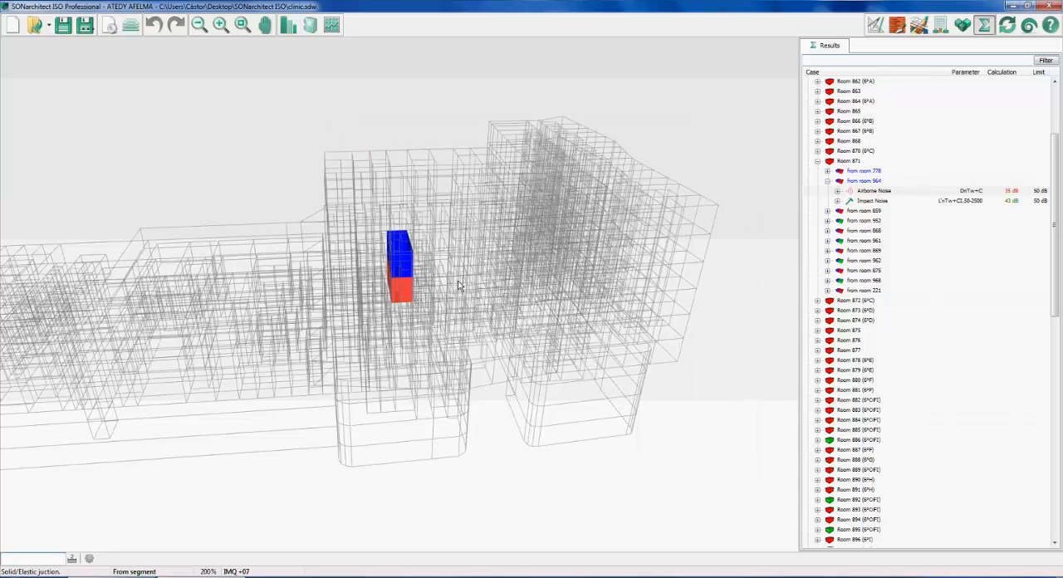
left_click(861, 229)
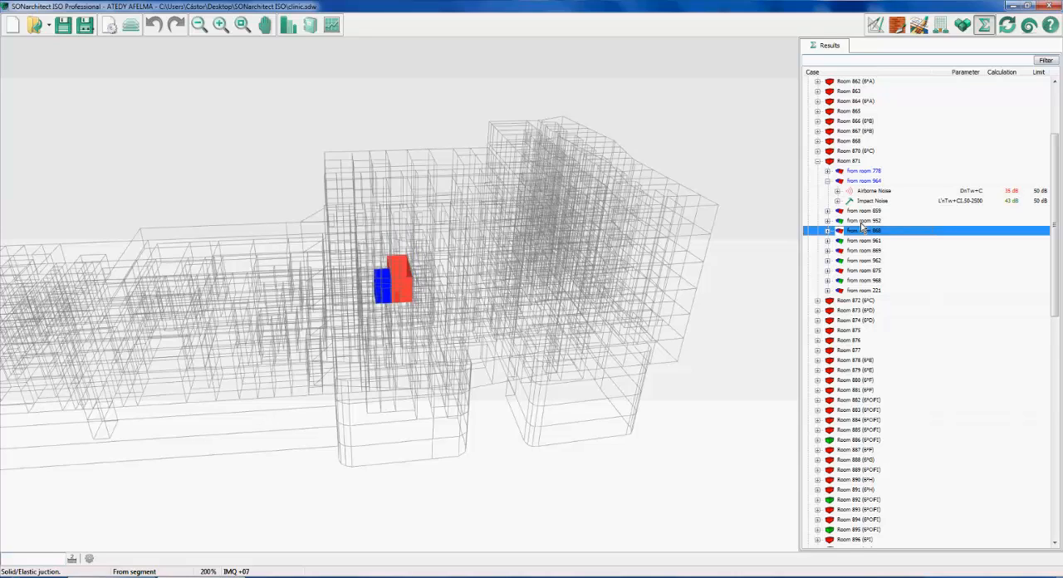
left_click(827, 222)
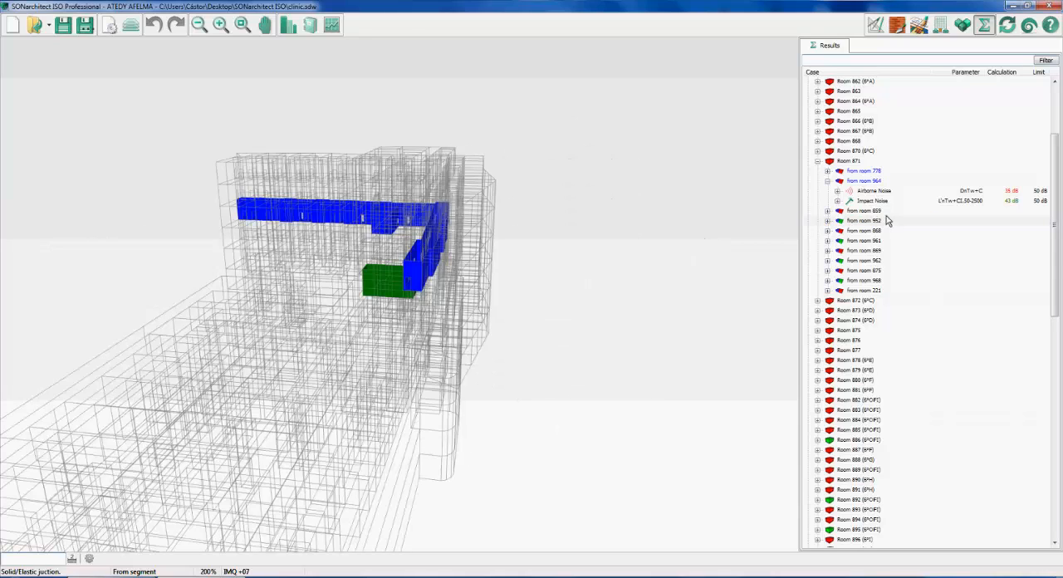
Read the airborne noise report from room 859 to room 871, and examine both rooms in 3D from several angles
double_click(867, 211)
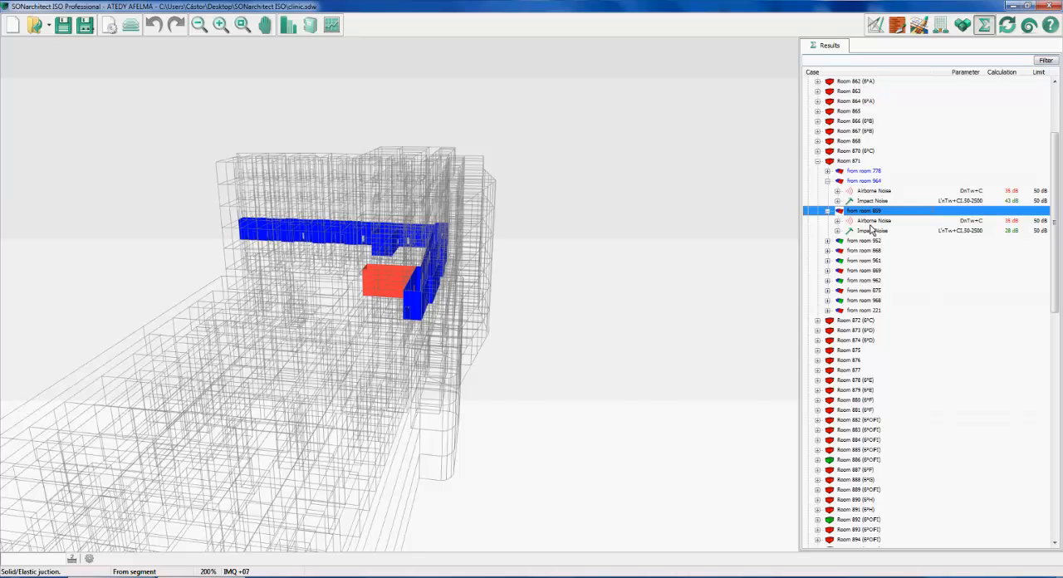
double_click(871, 221)
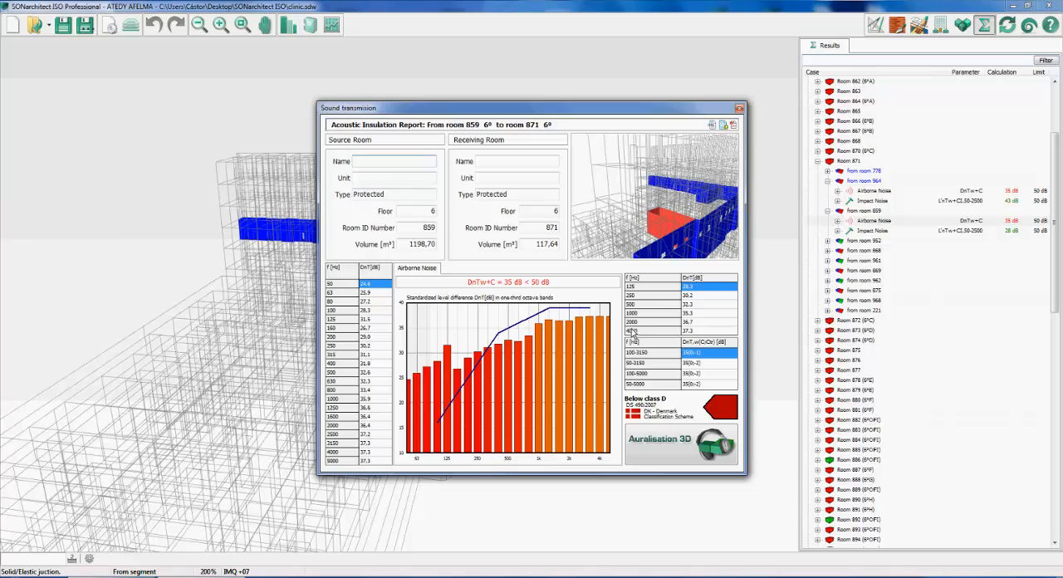
key("Escape")
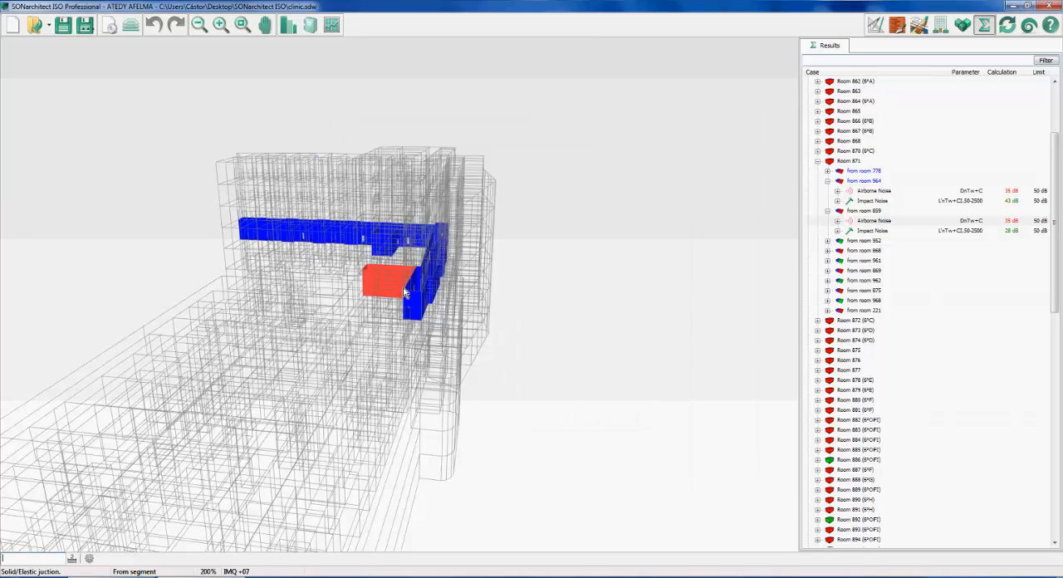
left_click_drag(403, 287, 264, 298)
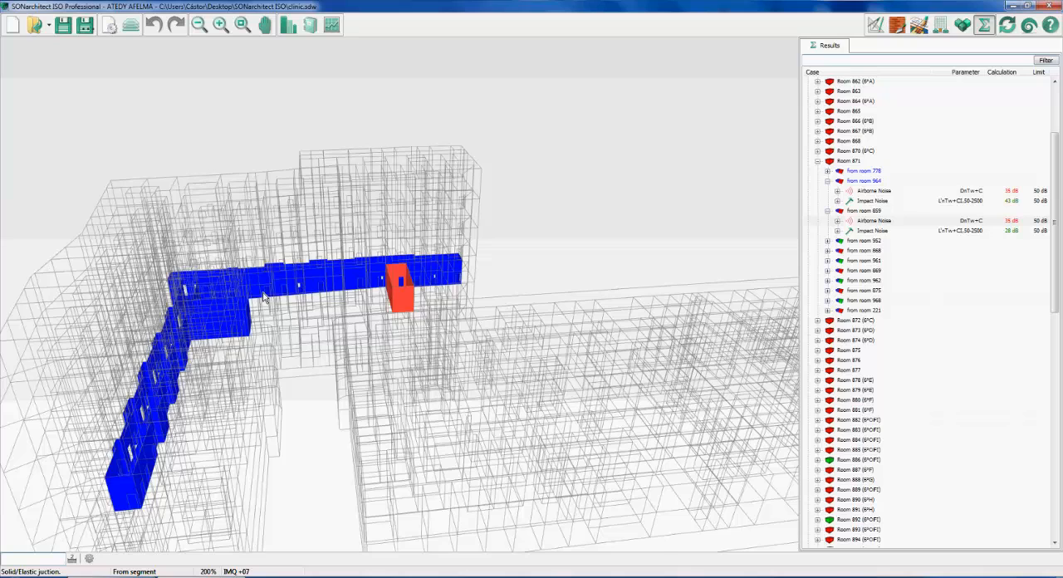
left_click_drag(264, 296, 600, 190)
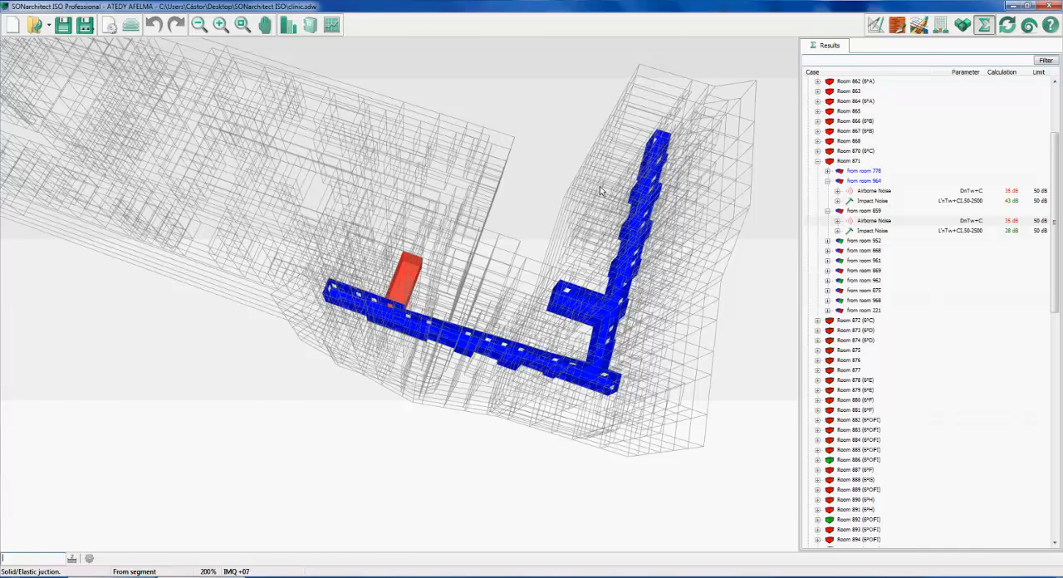
left_click_drag(600, 190, 417, 277)
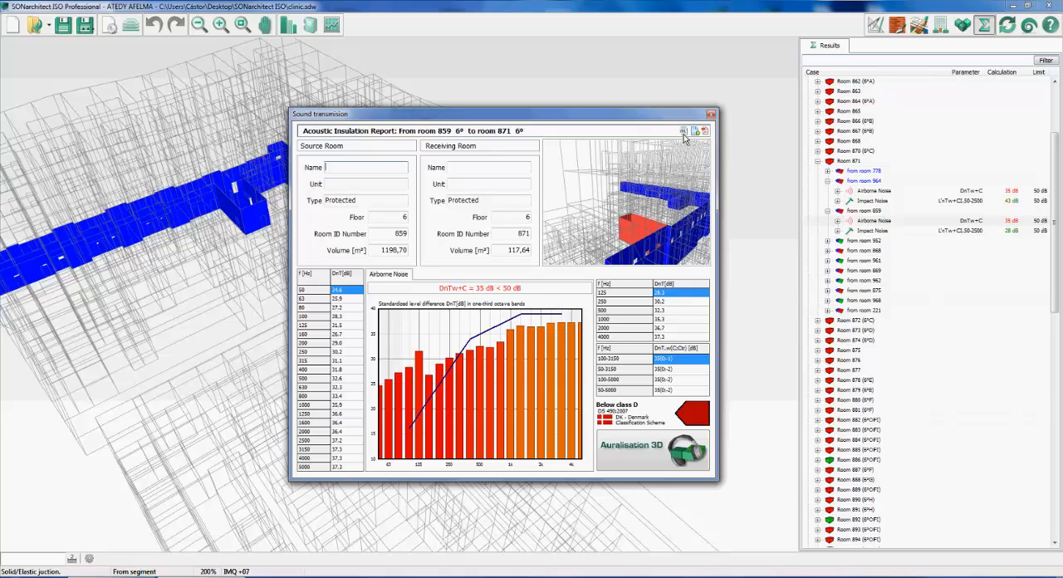
Try to start the 3D auralisation of the transmission from room 859 to room 871 and move its window aside
left_click(655, 456)
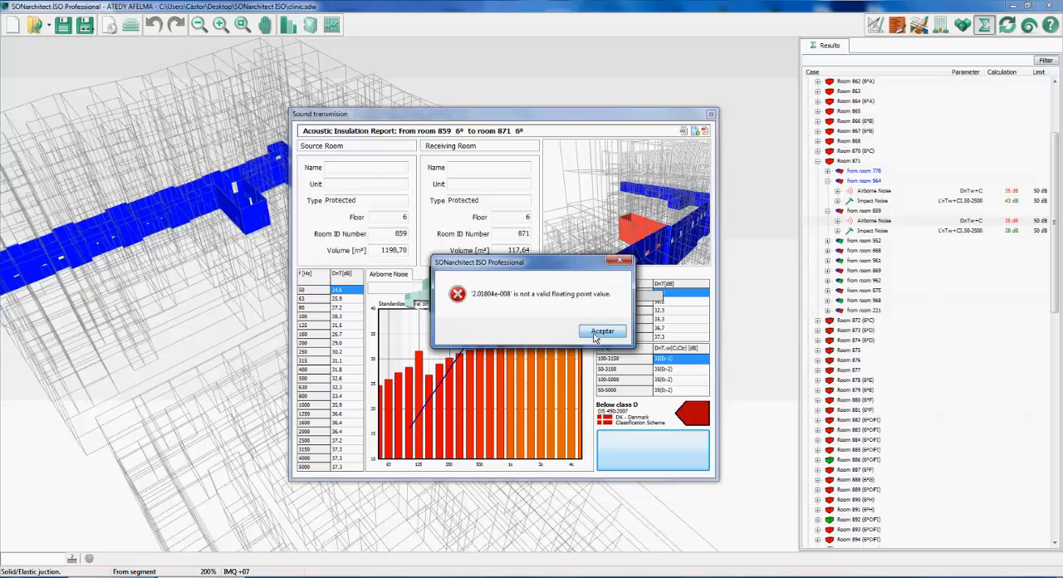
left_click(601, 331)
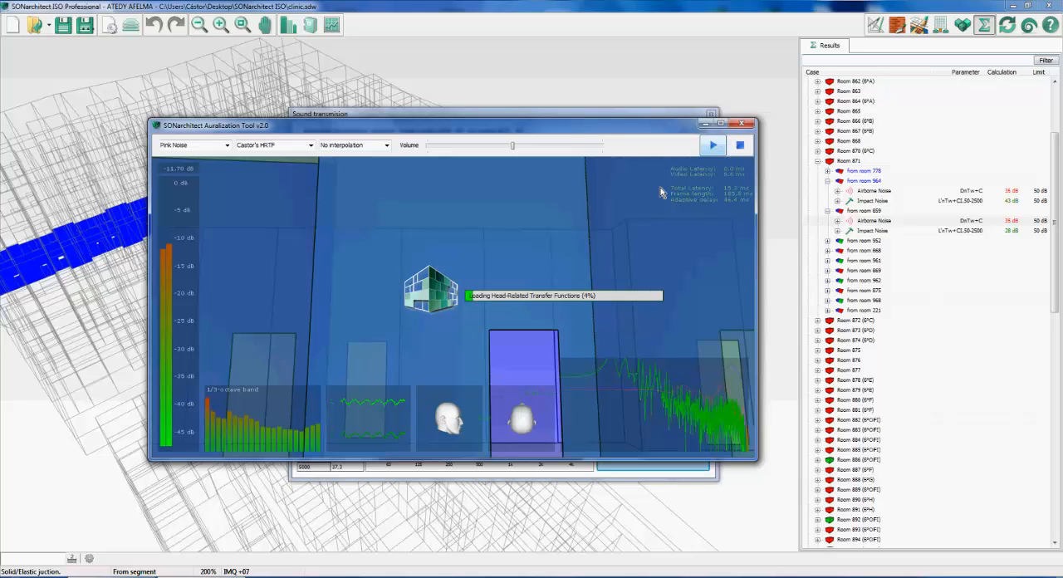
left_click_drag(561, 131, 726, 116)
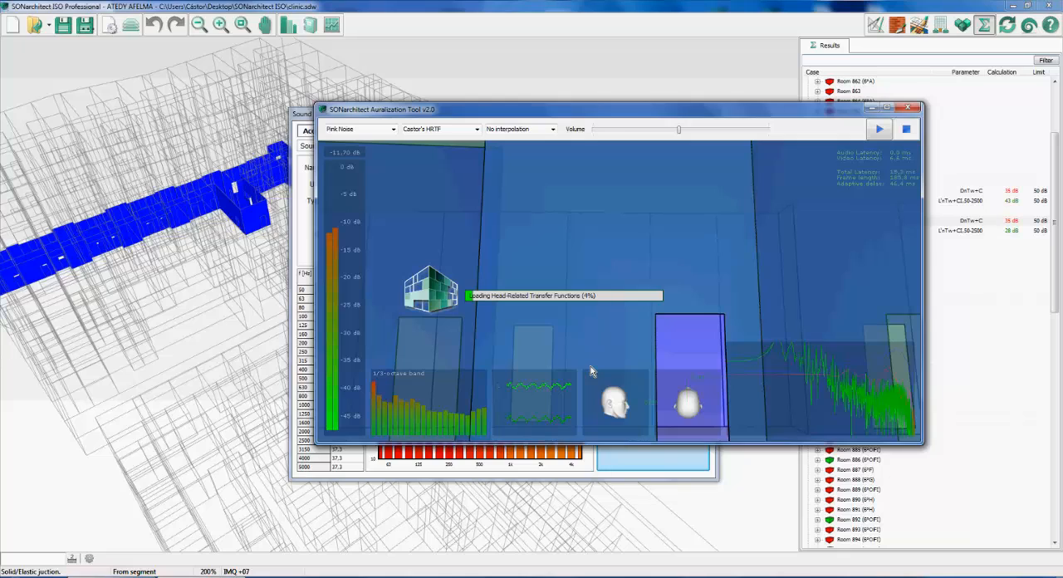
left_click_drag(591, 117, 538, 131)
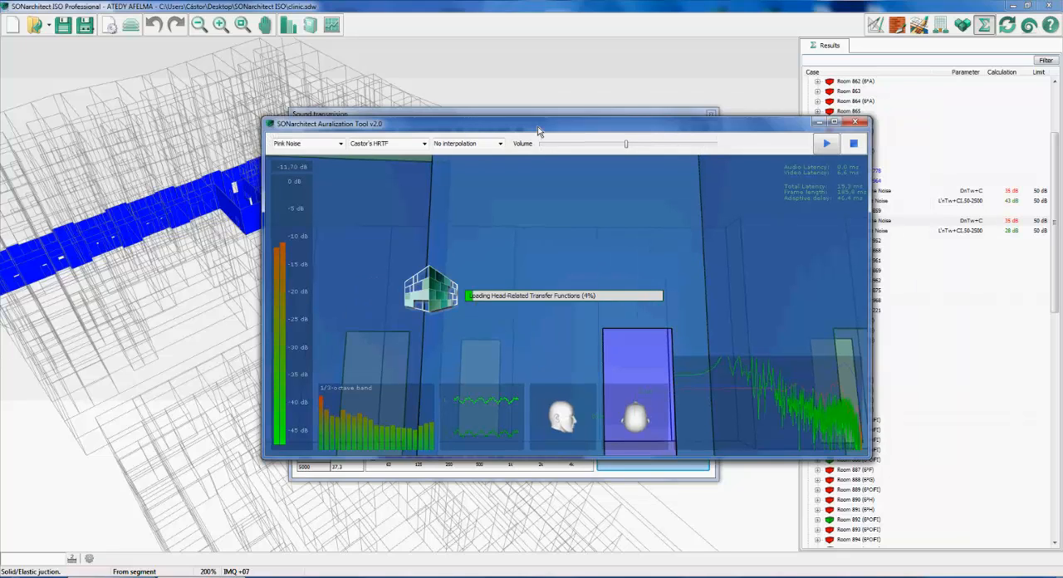
left_click_drag(538, 131, 528, 136)
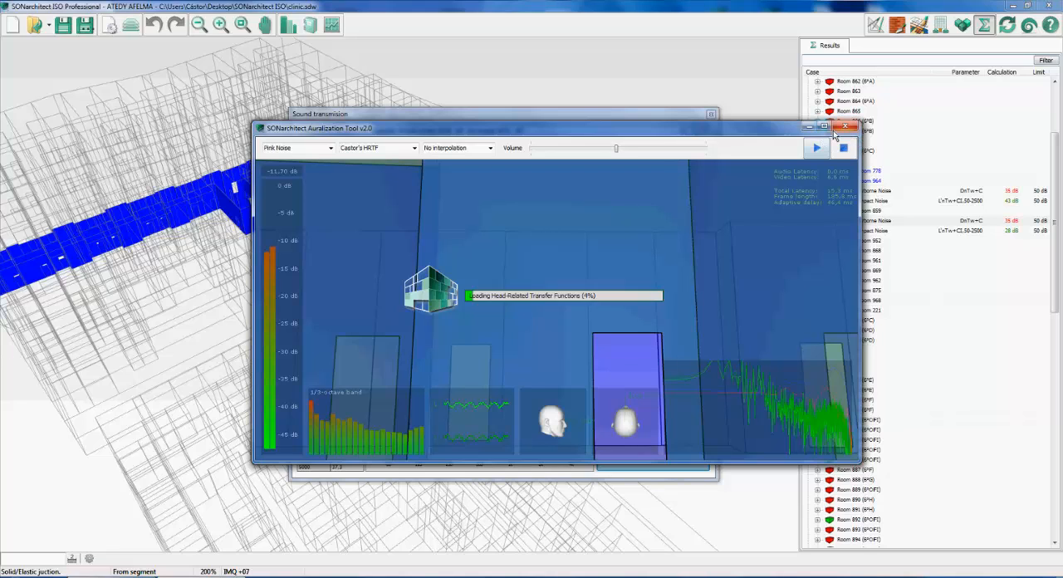
left_click_drag(775, 135, 768, 129)
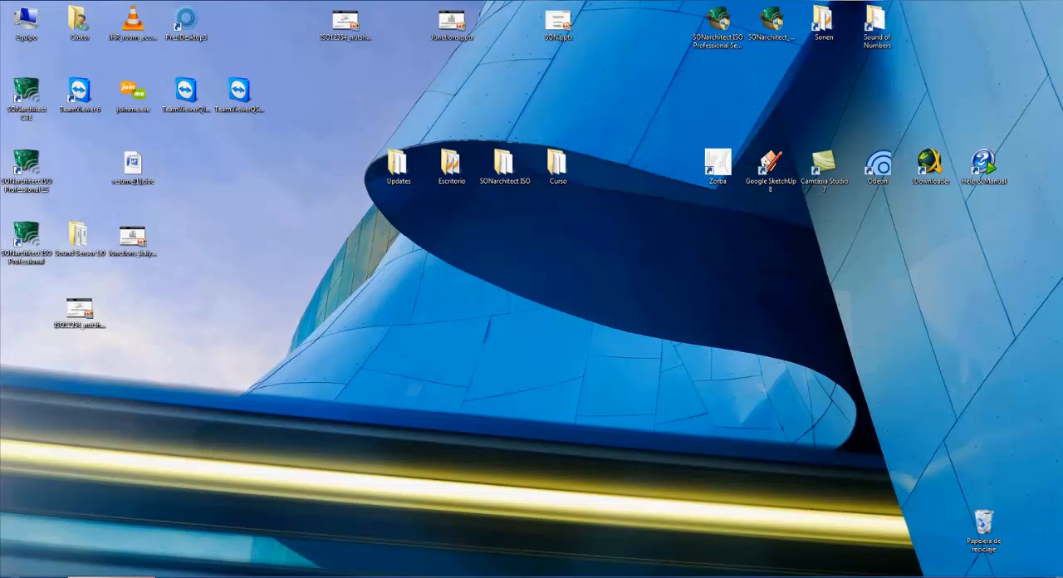
Switch to the AnyMeeting browser window to read the attendees' chat, and return to SONarchitect ISO Professional
left_click(116, 576)
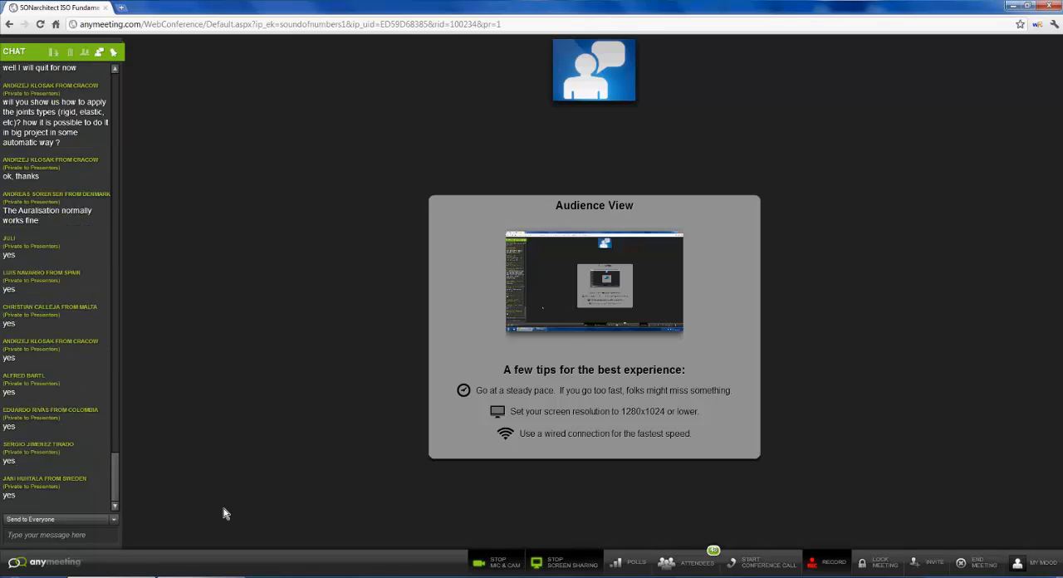
mouse_move(210, 576)
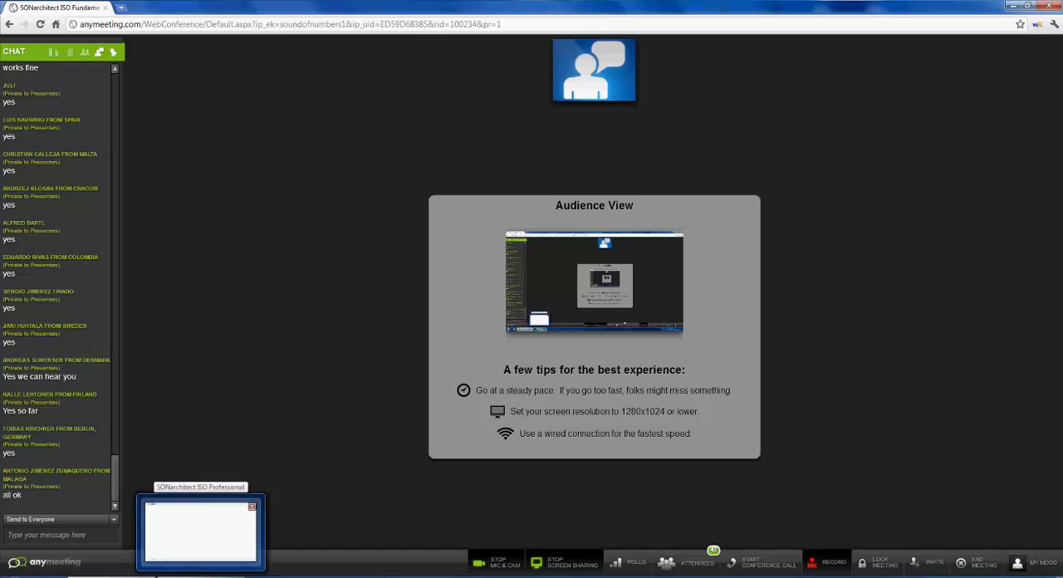
left_click(200, 531)
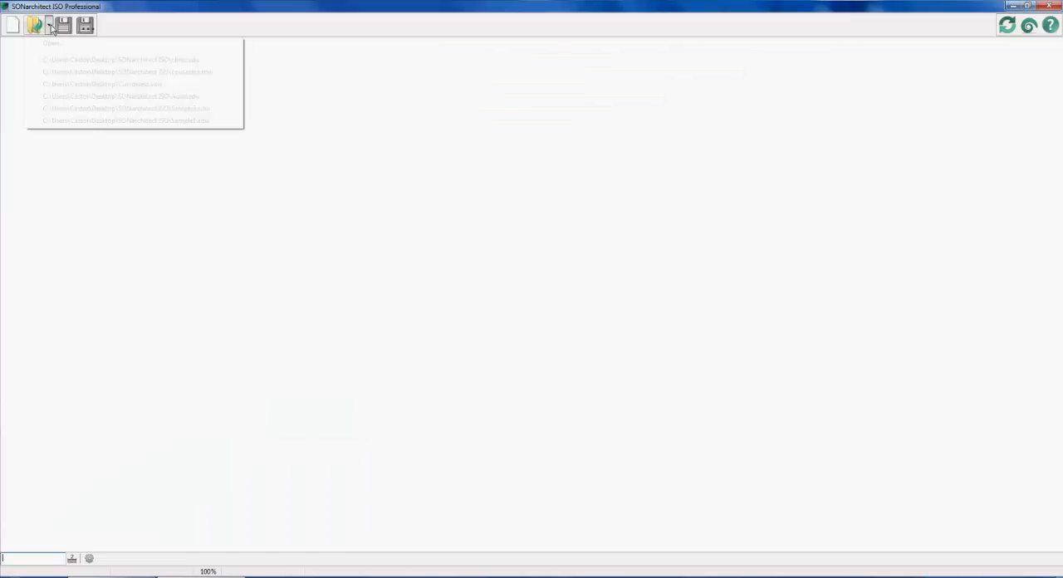
Open the recent project Aural.sdw and compute the sound insulation in the entire building
left_click(127, 98)
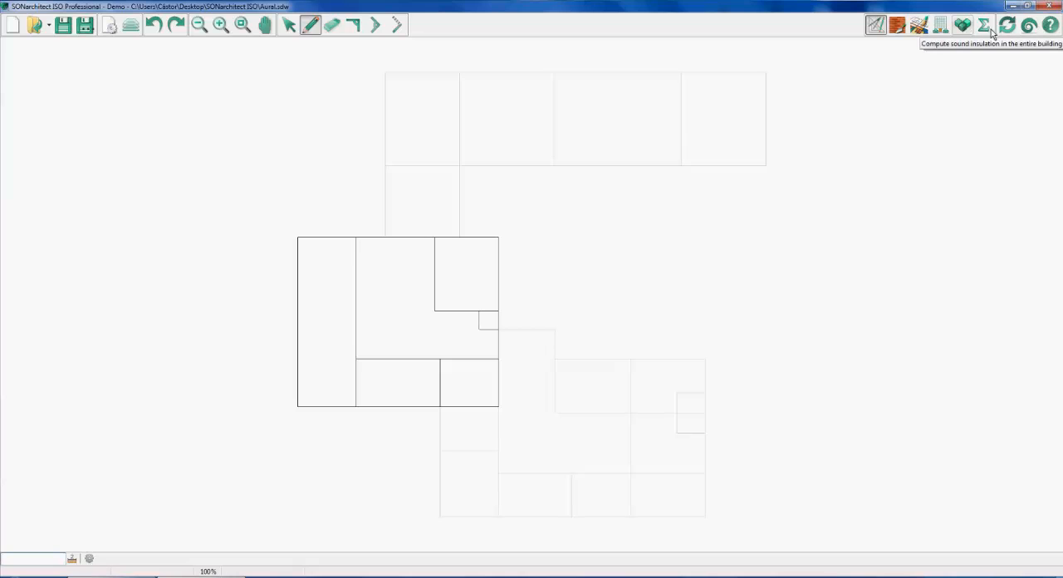
left_click(964, 27)
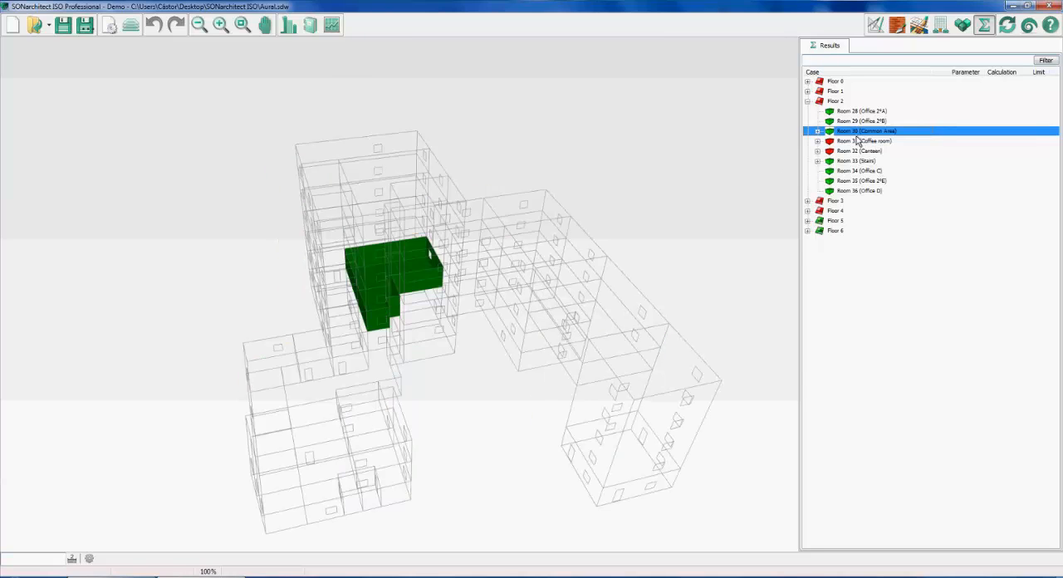
Open the airborne noise report from room 29 to room 30 on Floor 2 and start its 3D auralisation
double_click(856, 135)
left_click(864, 175)
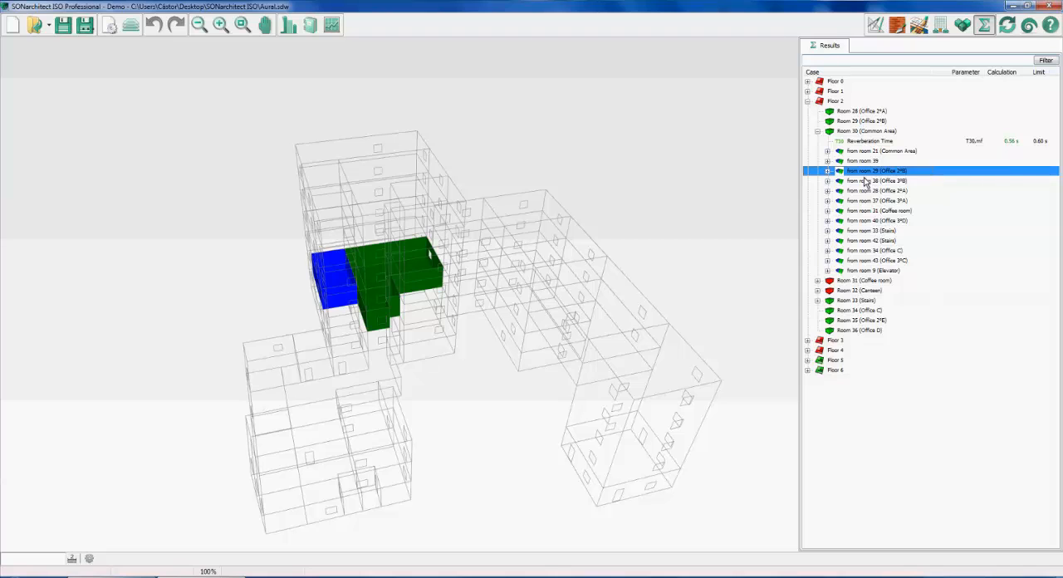
double_click(864, 175)
double_click(870, 191)
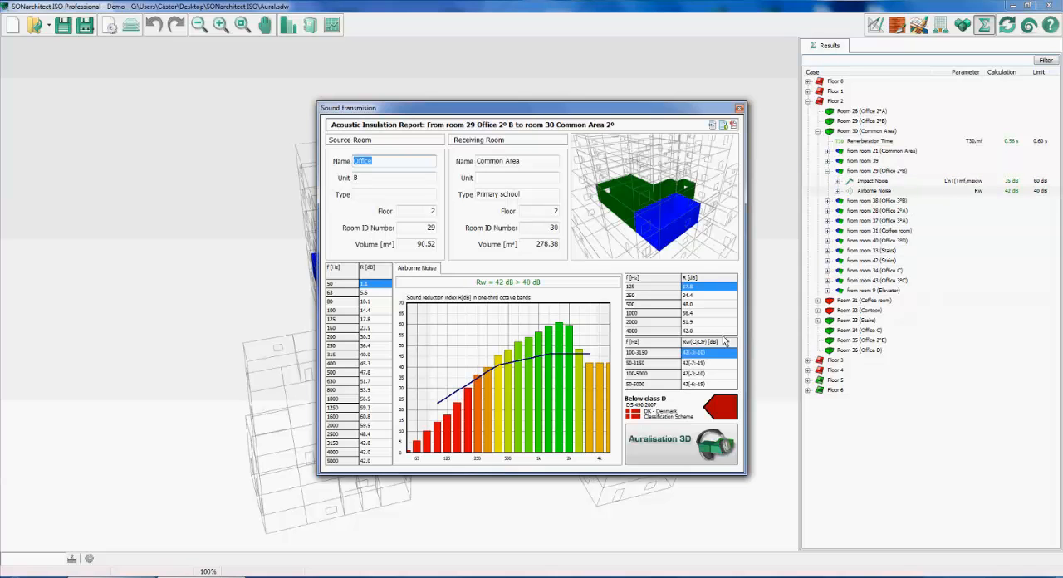
left_click(673, 445)
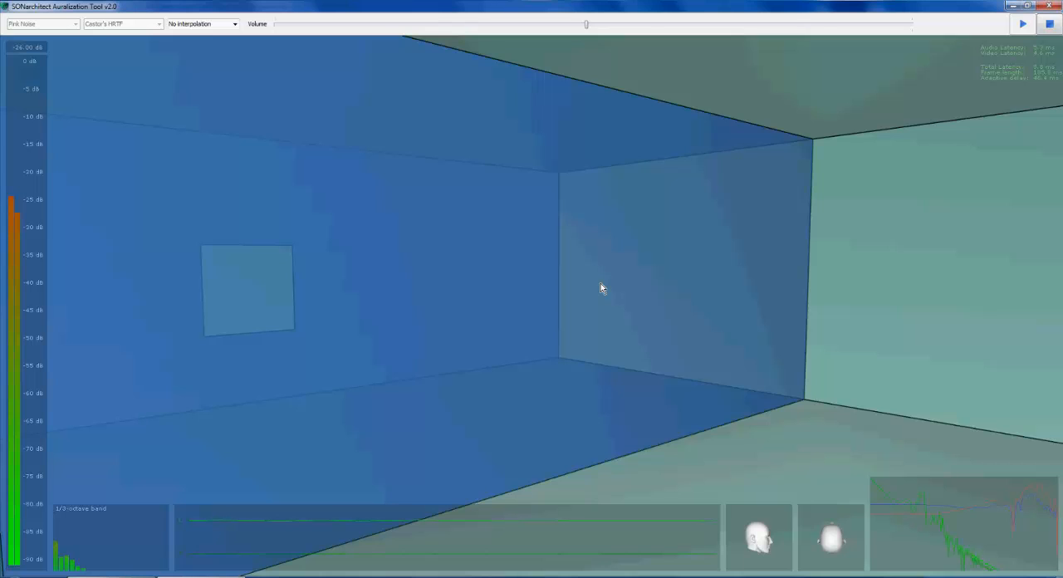
left_click_drag(600, 283, 589, 292)
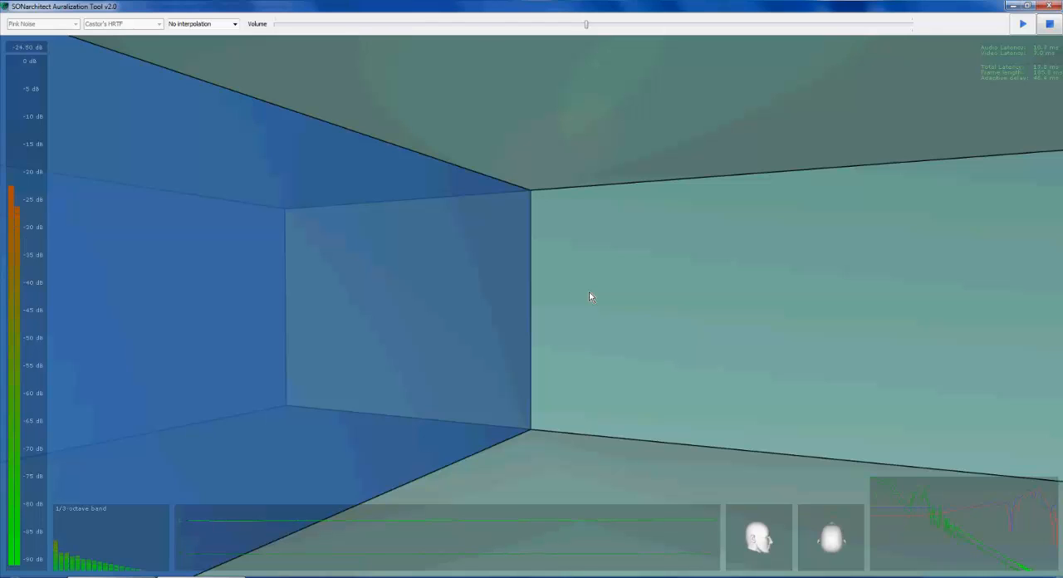
Stop the pink noise playback and play the Party sound source instead
left_click(1051, 25)
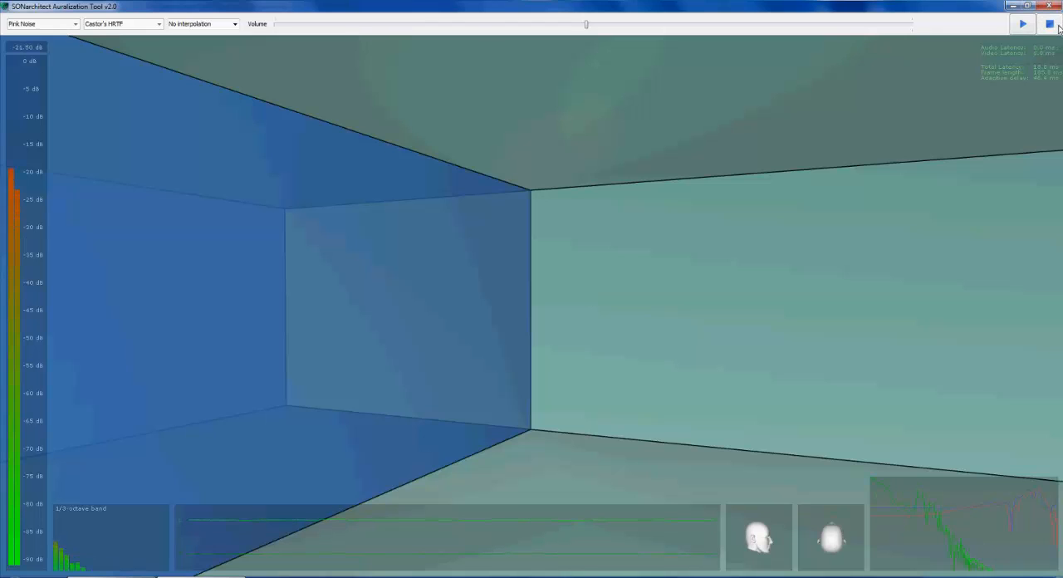
left_click(75, 25)
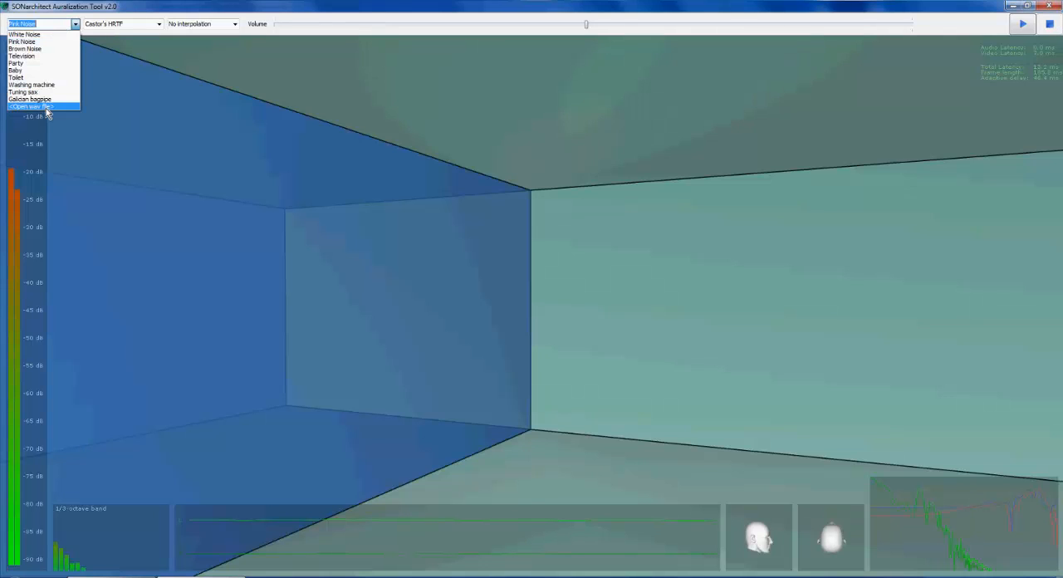
left_click(24, 64)
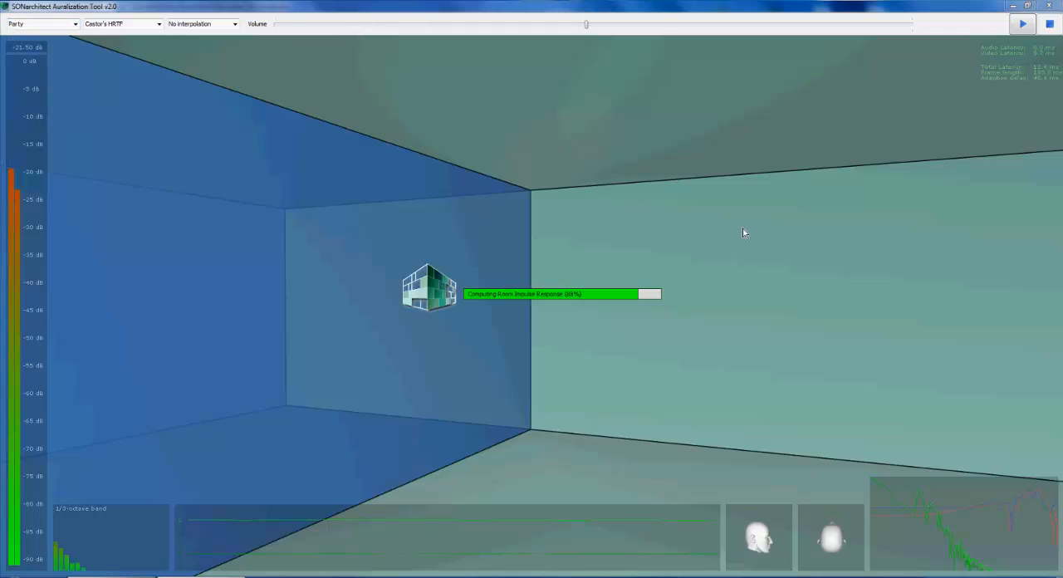
left_click(1019, 26)
Listen to the party sound while looking around the common area and walking into the adjoining source office
left_click_drag(882, 223, 708, 375)
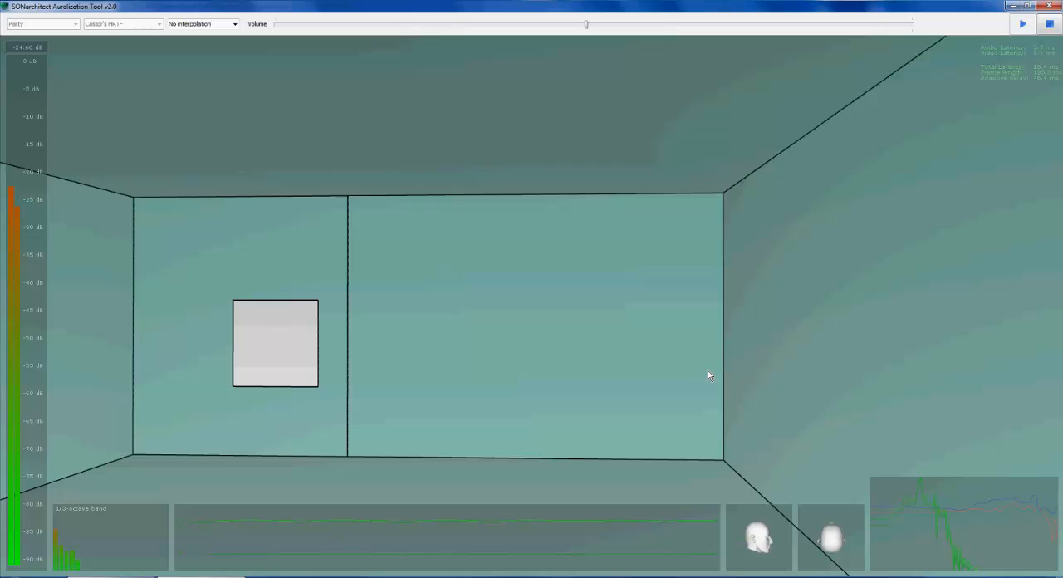
left_click_drag(708, 374, 532, 392)
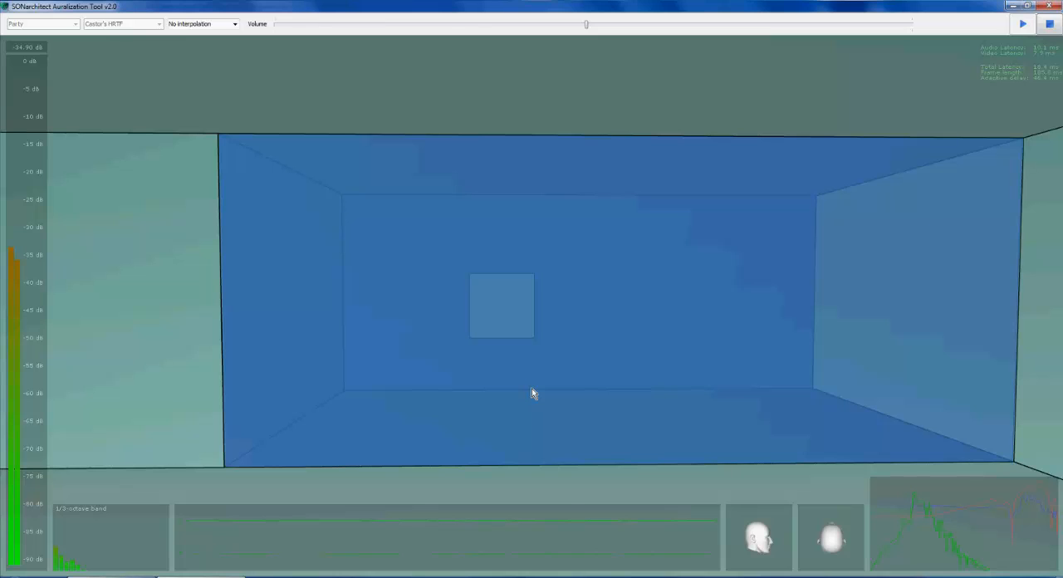
key("Up")
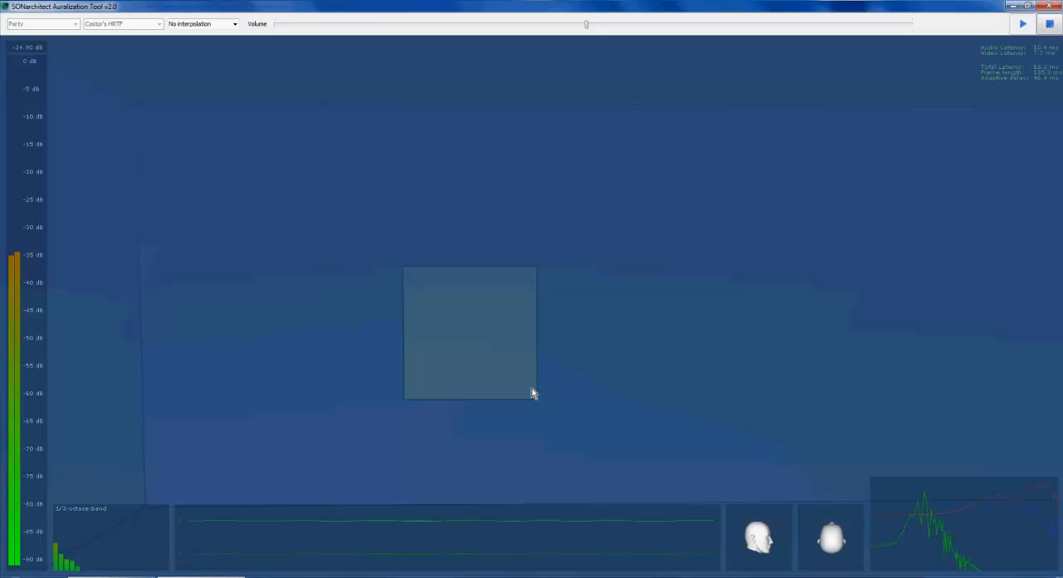
key("Up")
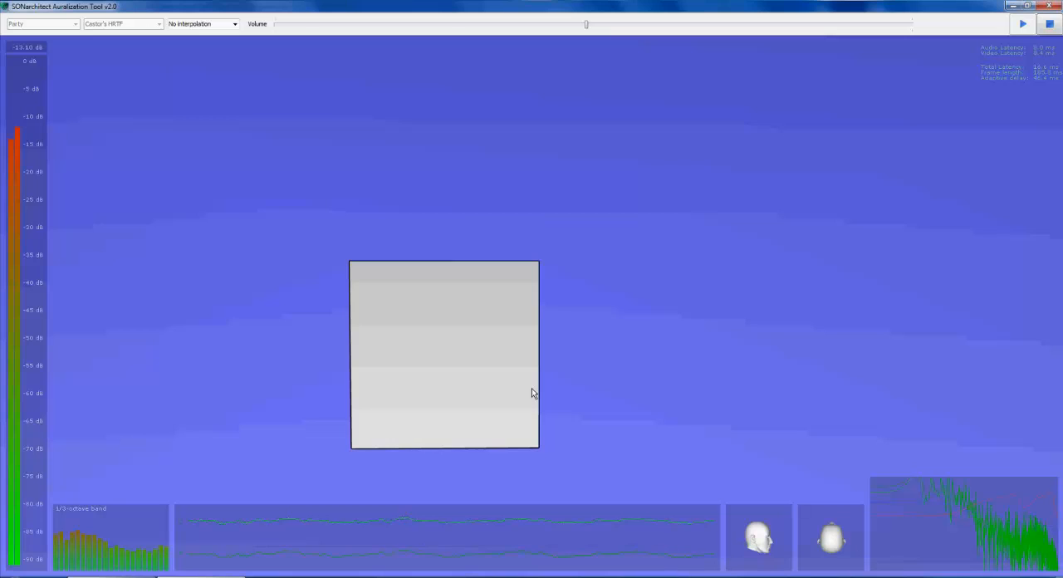
left_click_drag(531, 388, 848, 388)
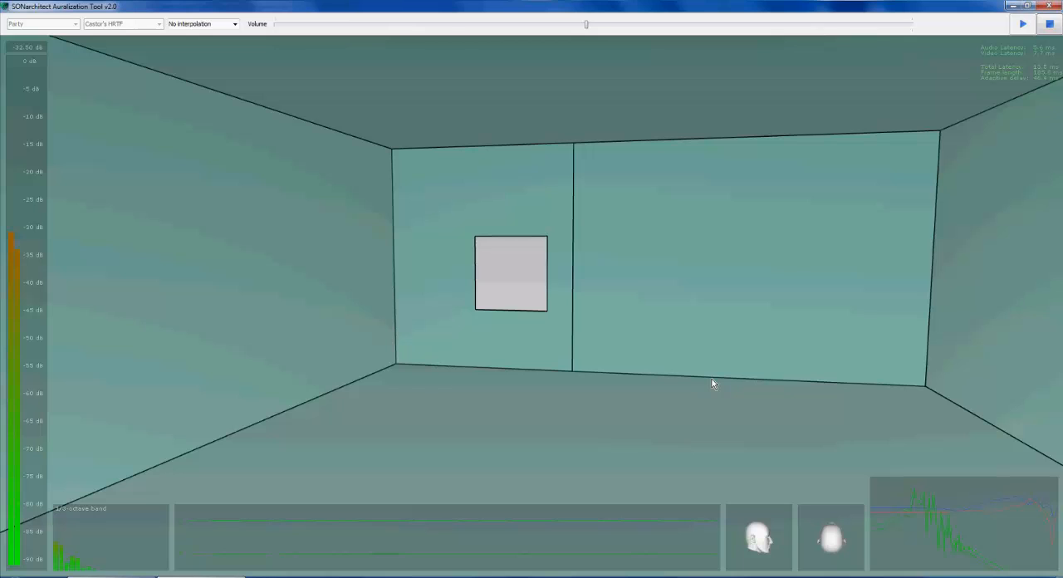
left_click_drag(712, 383, 822, 382)
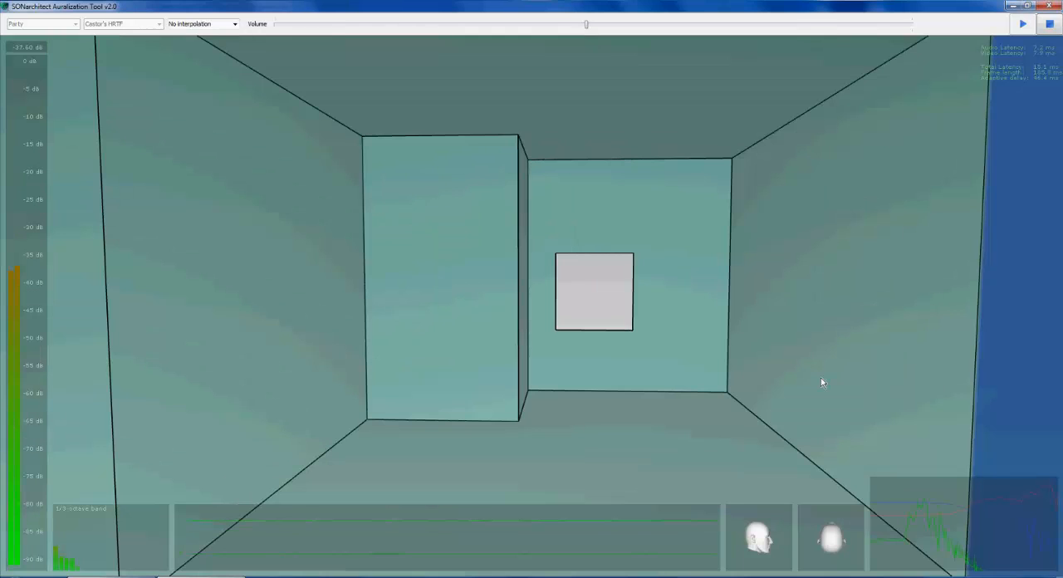
left_click_drag(820, 378, 814, 380)
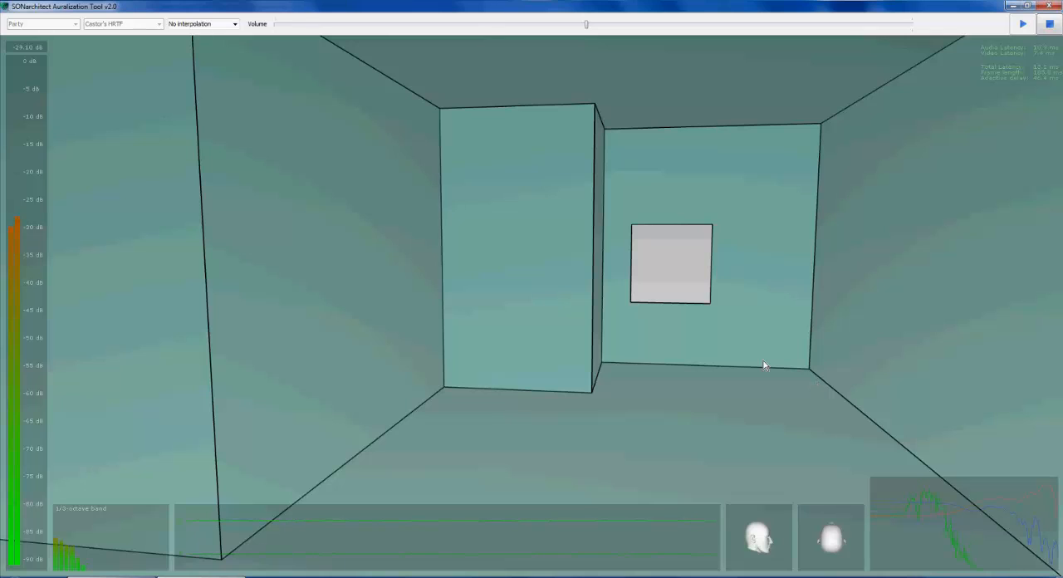
left_click_drag(762, 360, 749, 349)
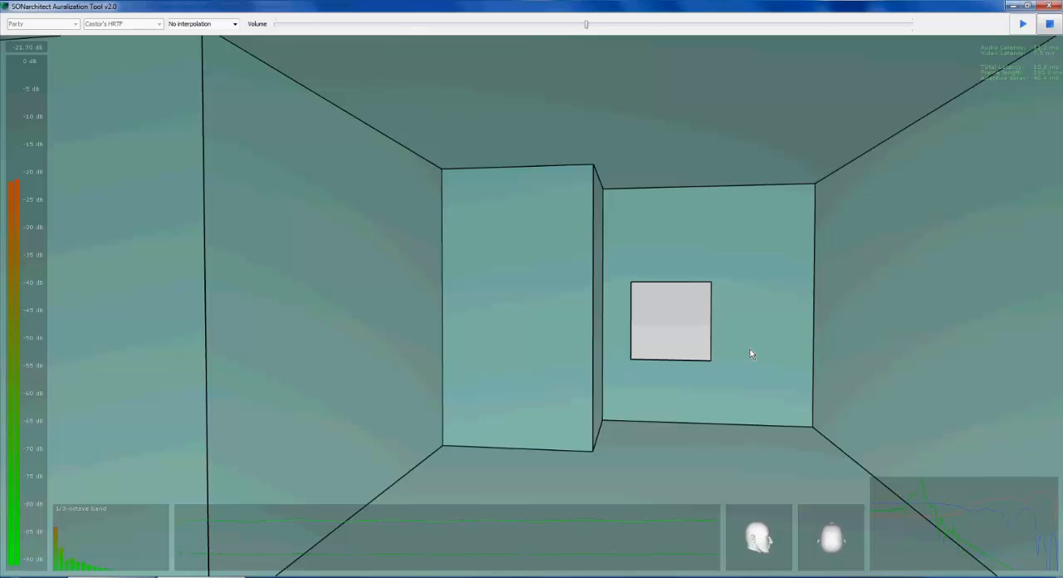
Stop the playback, minimise the auralisation window and close the room 29 to room 30 report
left_click(1051, 26)
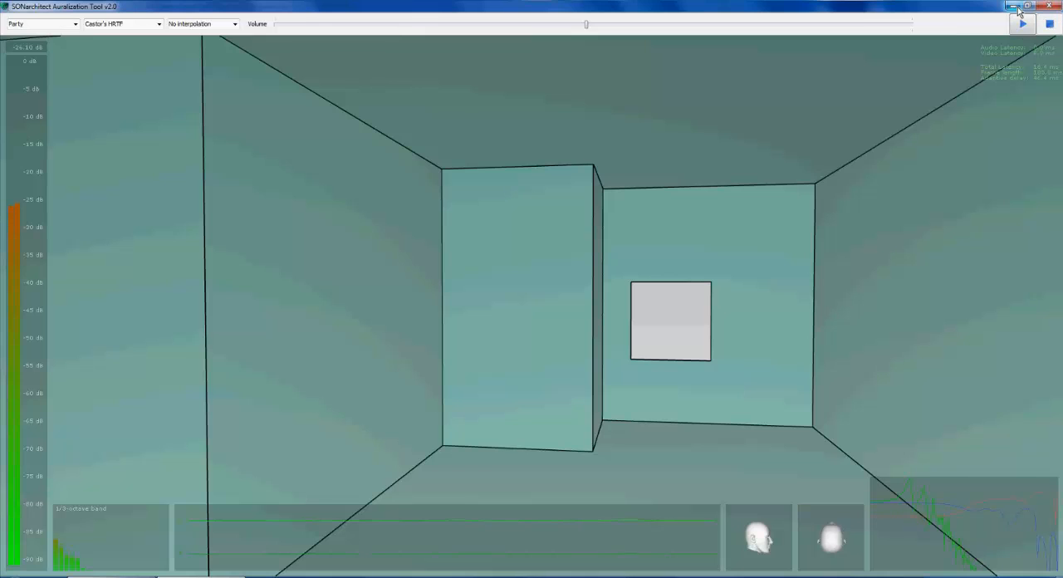
left_click(1014, 7)
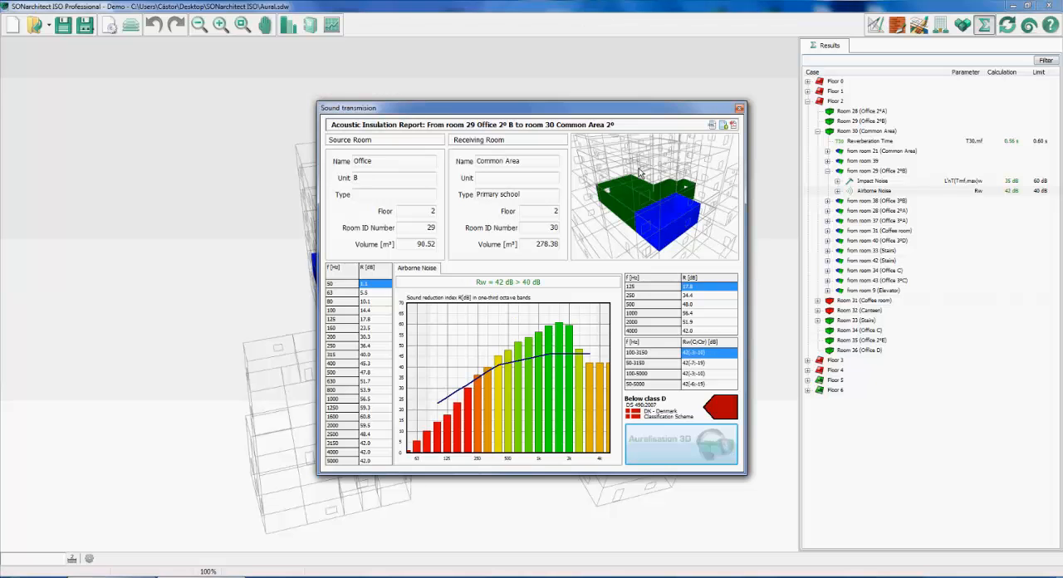
key("Escape")
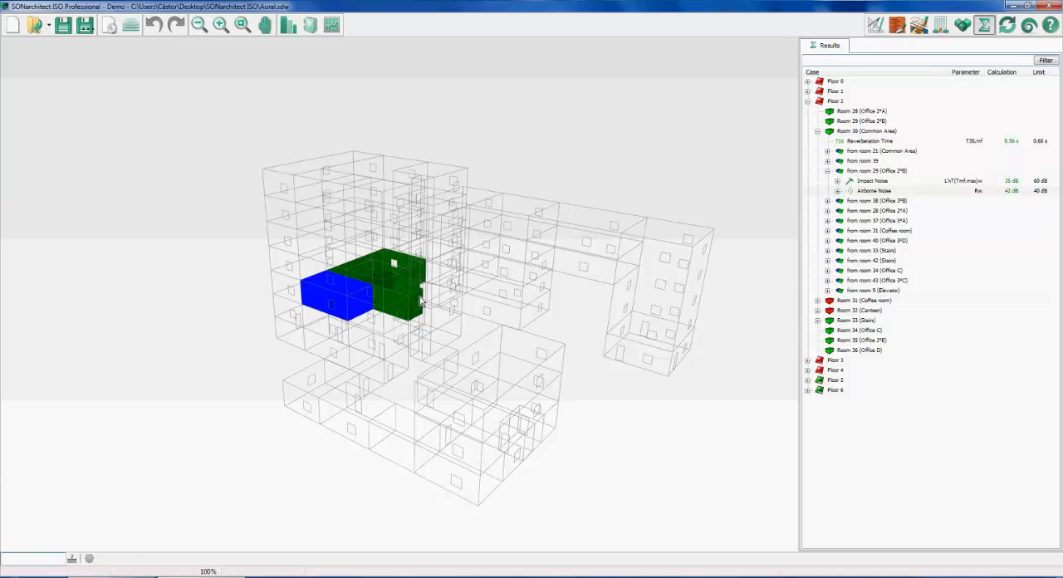
Examine the building model in 3D and browse the Floor 6 results for transmissions into room 62
left_click_drag(419, 296, 369, 182)
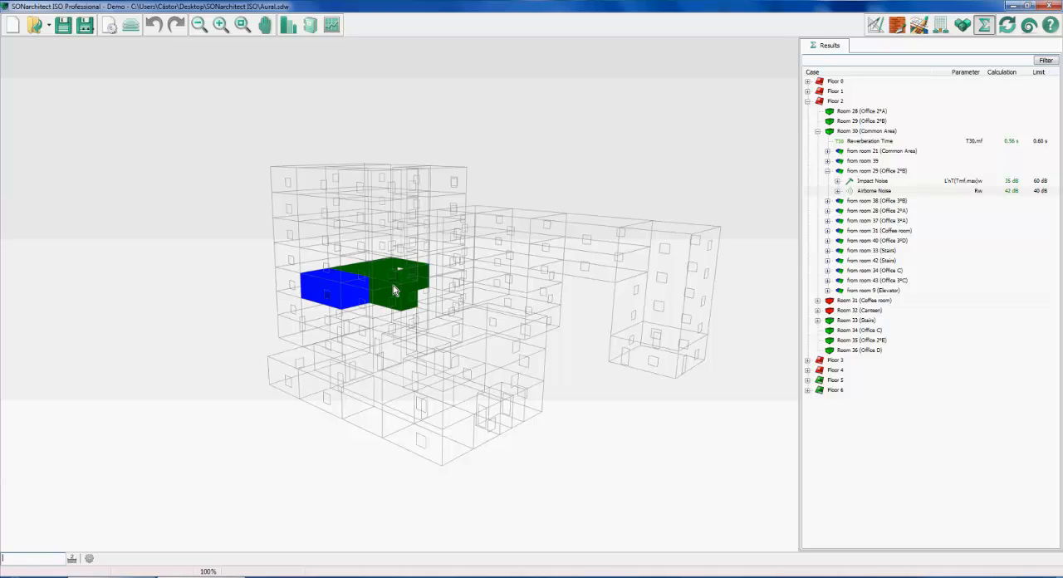
middle_click_drag(396, 290, 383, 243)
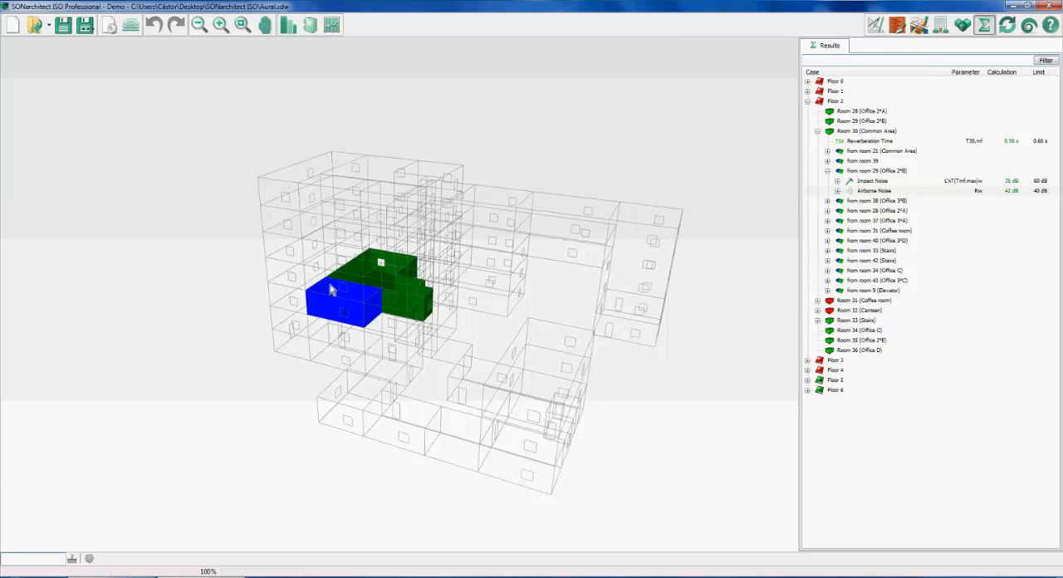
left_click(834, 391)
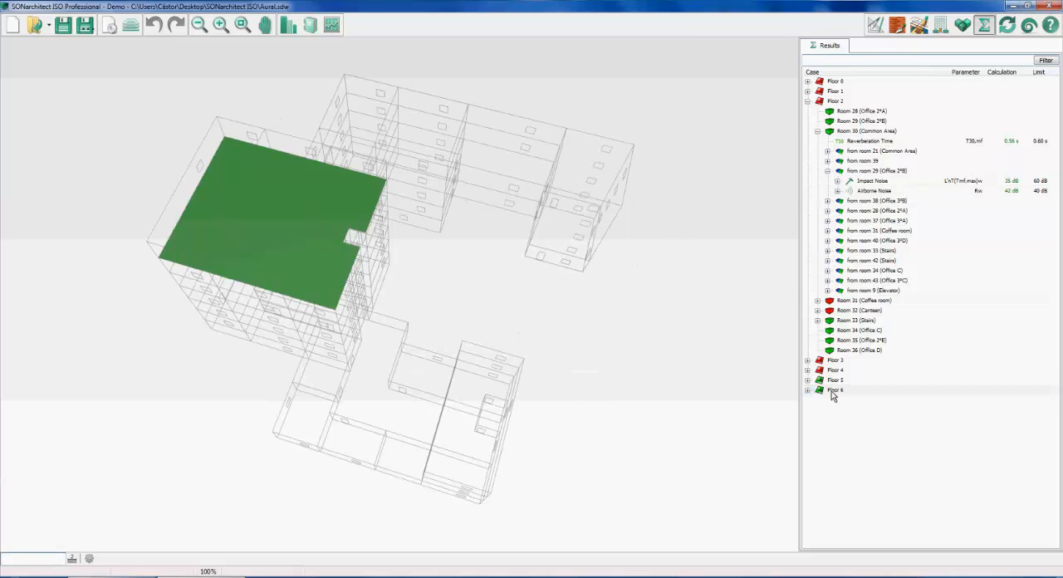
double_click(833, 391)
left_click(850, 410)
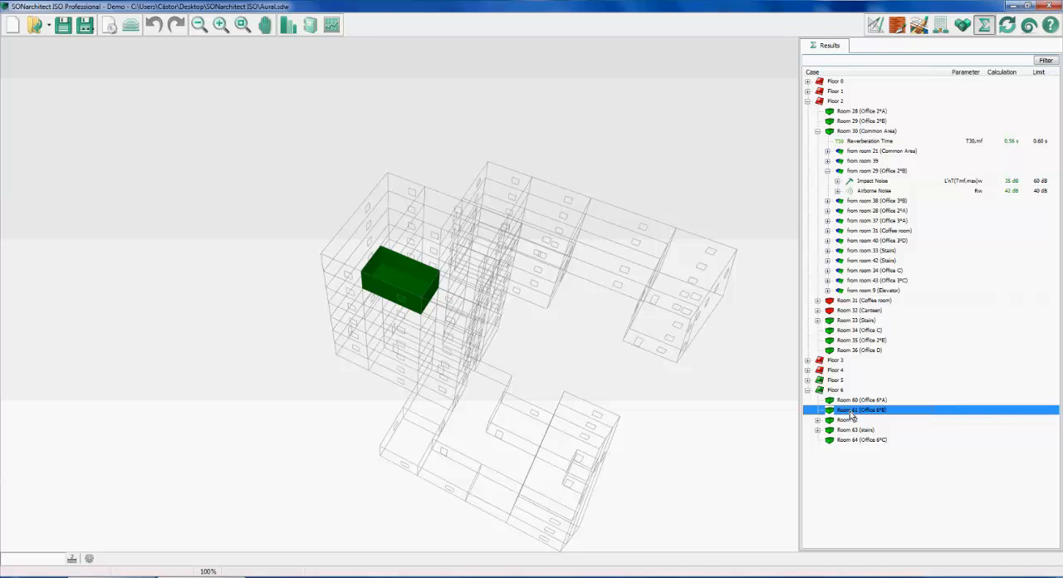
double_click(847, 420)
left_click(855, 440)
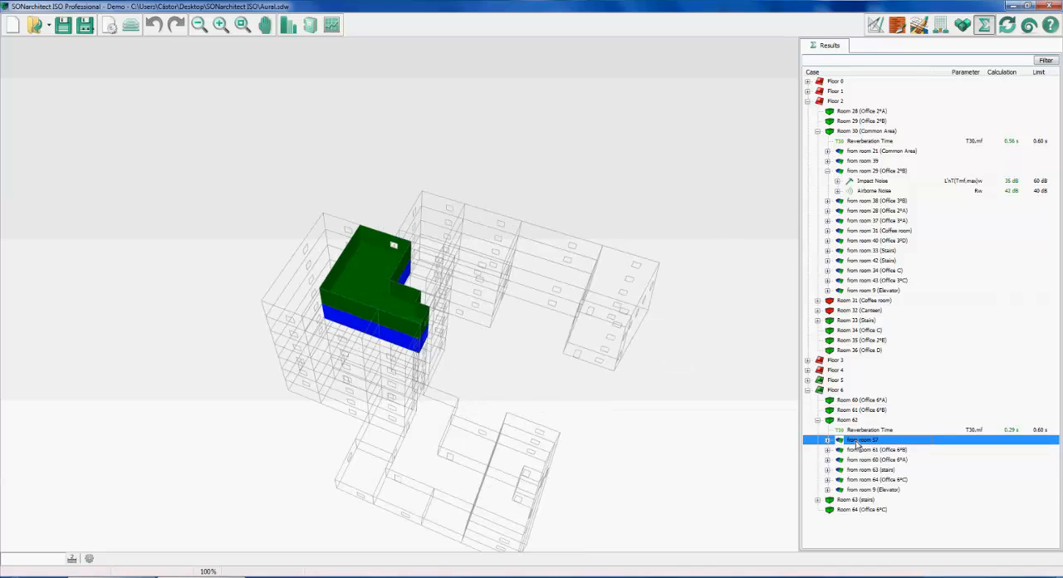
left_click(870, 480)
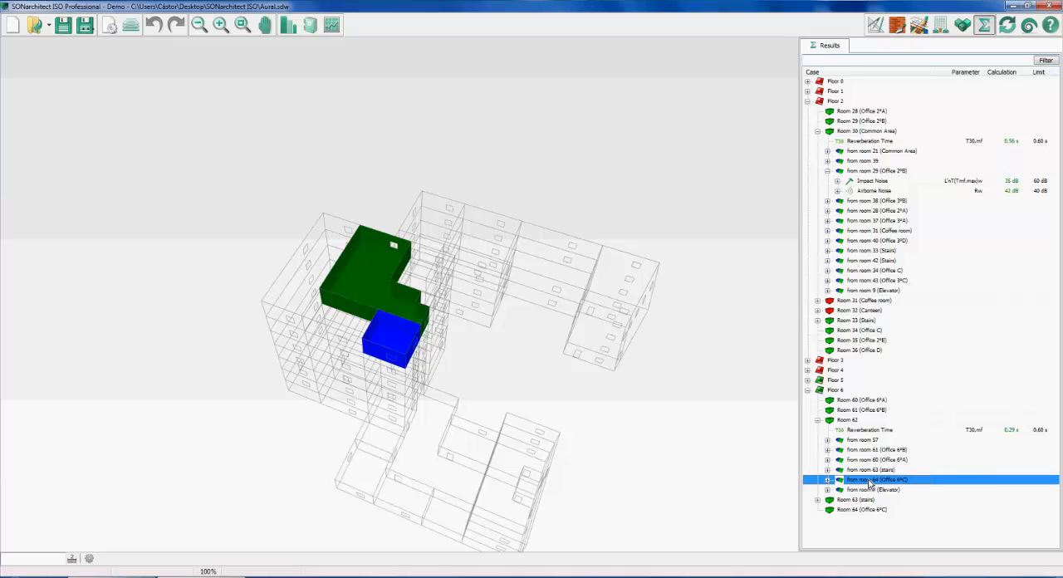
Open the airborne noise report from room 63 (stairs) to room 62 and try to start its 3D auralisation
double_click(872, 470)
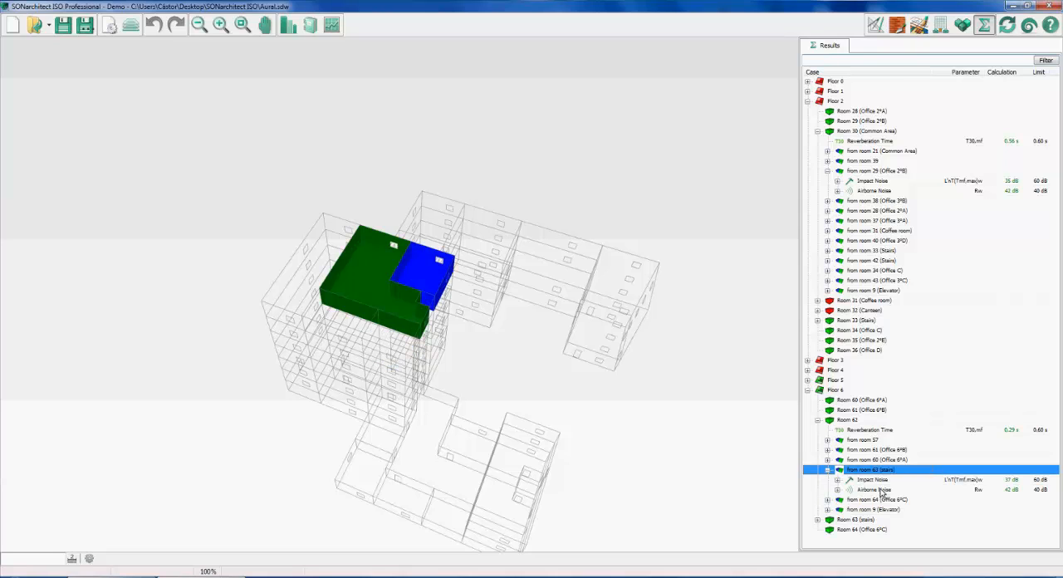
double_click(880, 491)
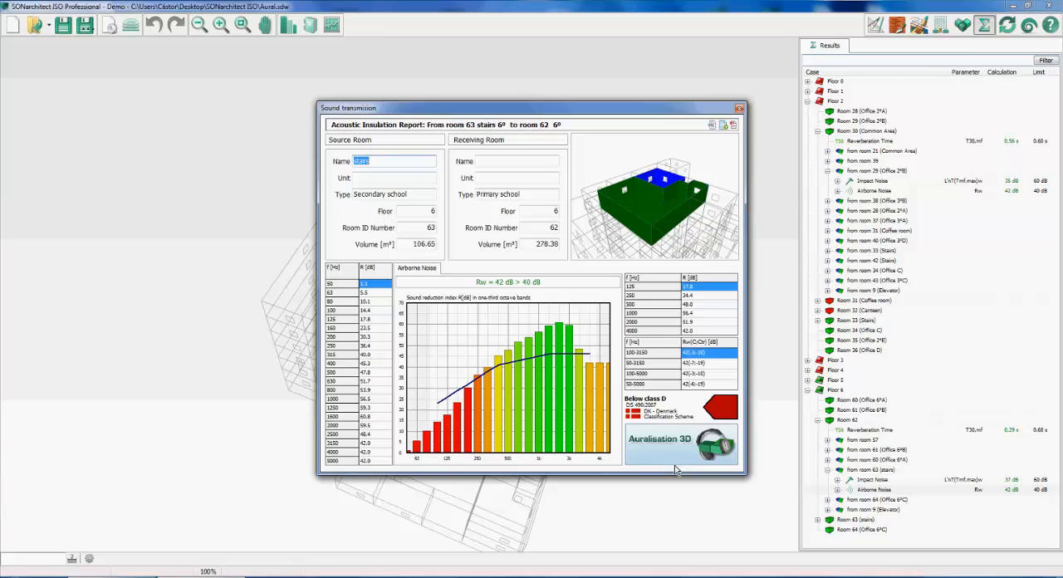
left_click(674, 465)
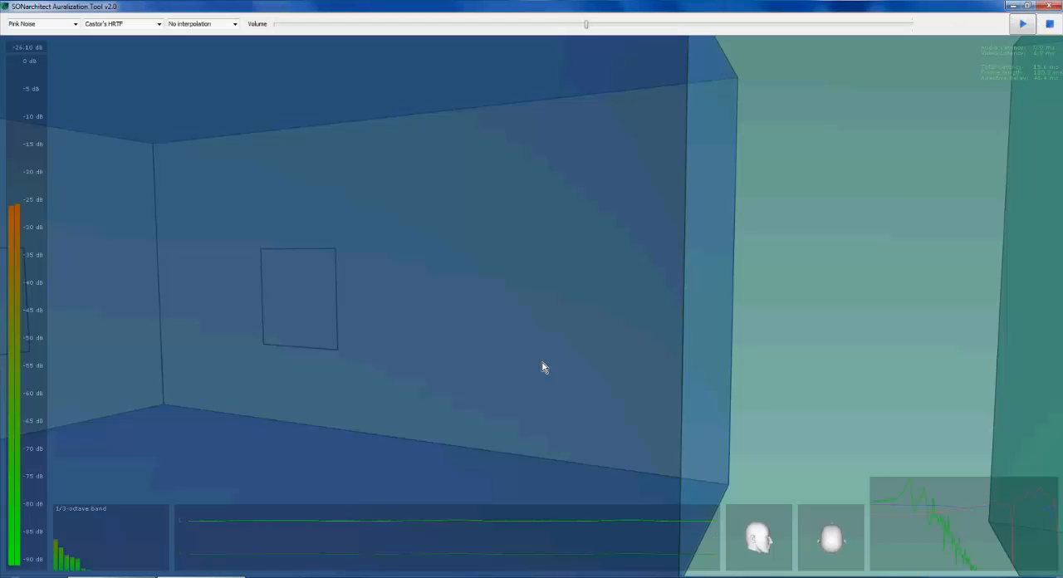
left_click_drag(543, 362, 477, 416)
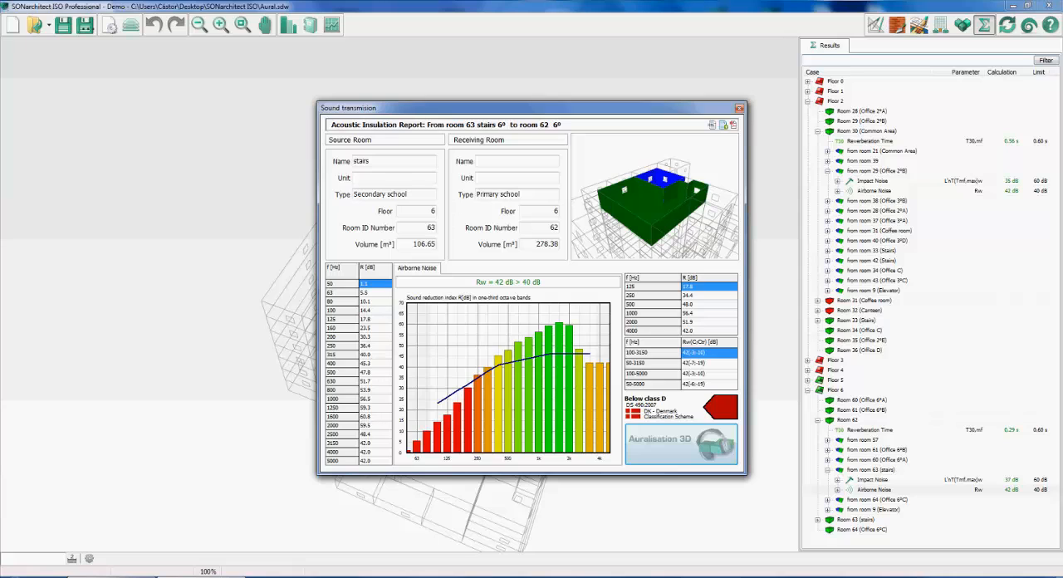
Switch to the AnyMeeting browser window to read the attendees' latest chat messages
left_click(86, 576)
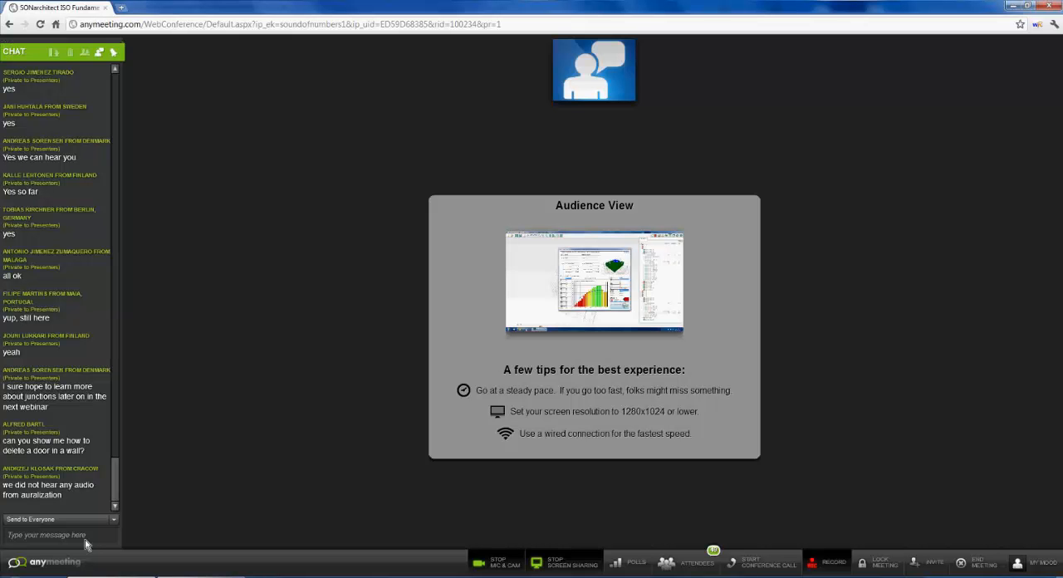
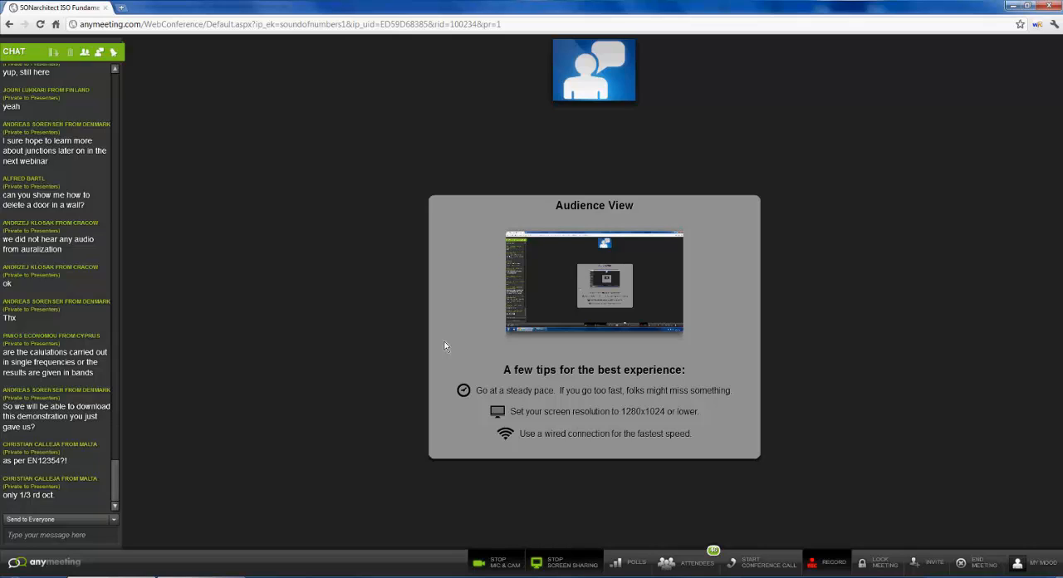
Open the meeting's attendee list, look through it to the last entry and close it
left_click(814, 566)
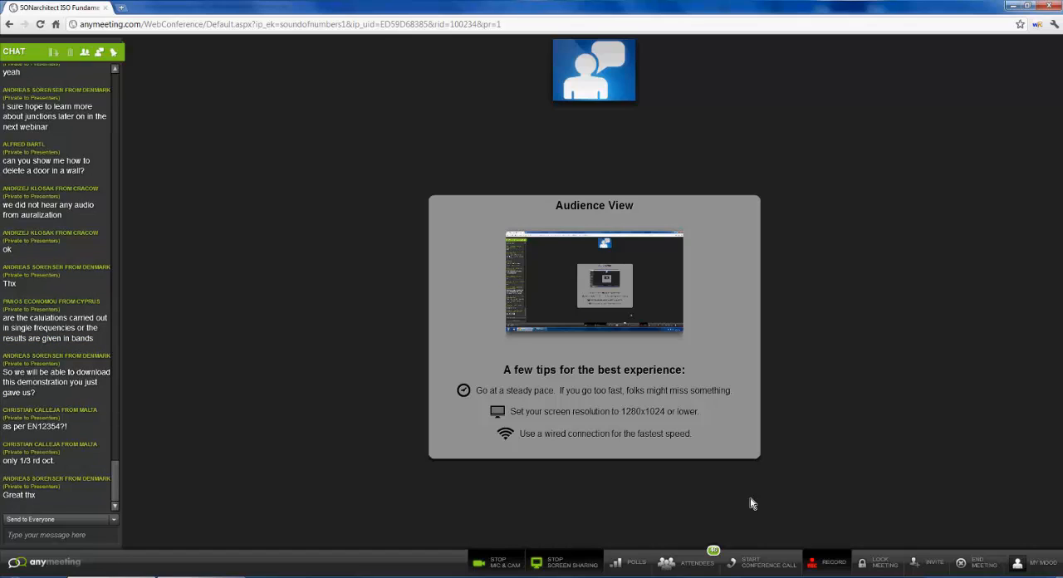
left_click(699, 564)
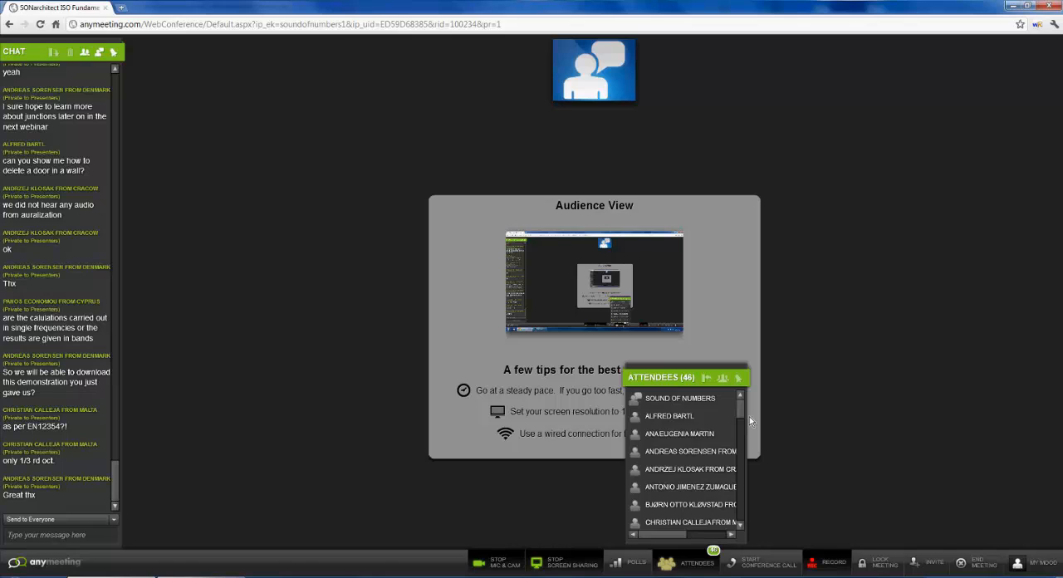
scroll(745, 430, "down", 2)
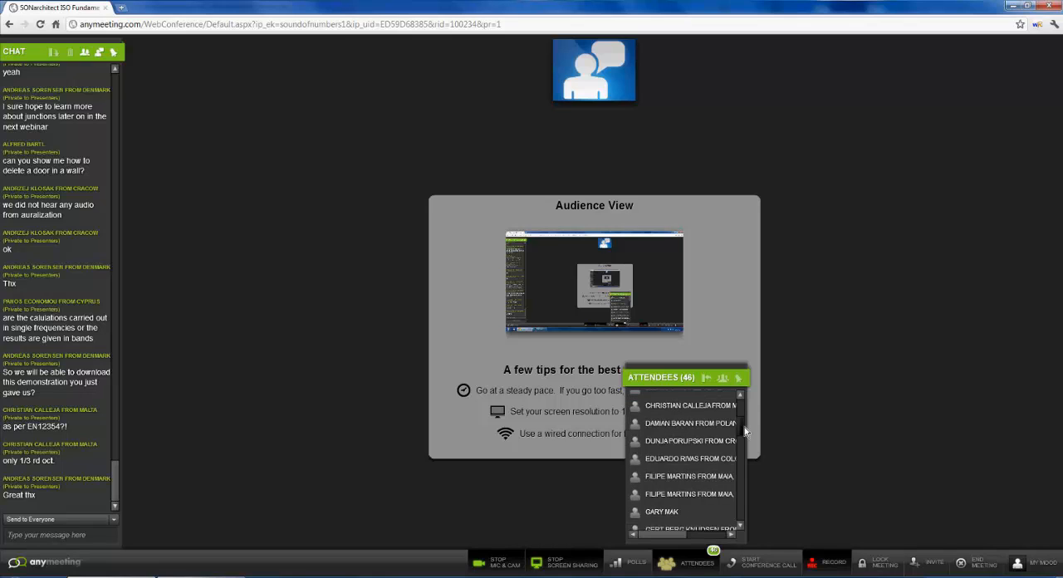
left_click_drag(745, 430, 757, 529)
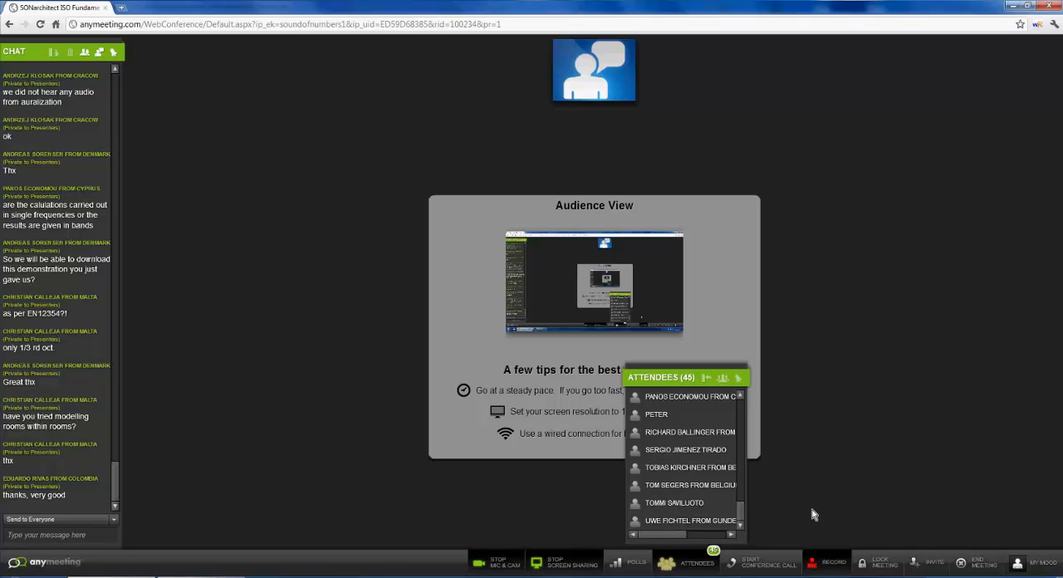
left_click(688, 562)
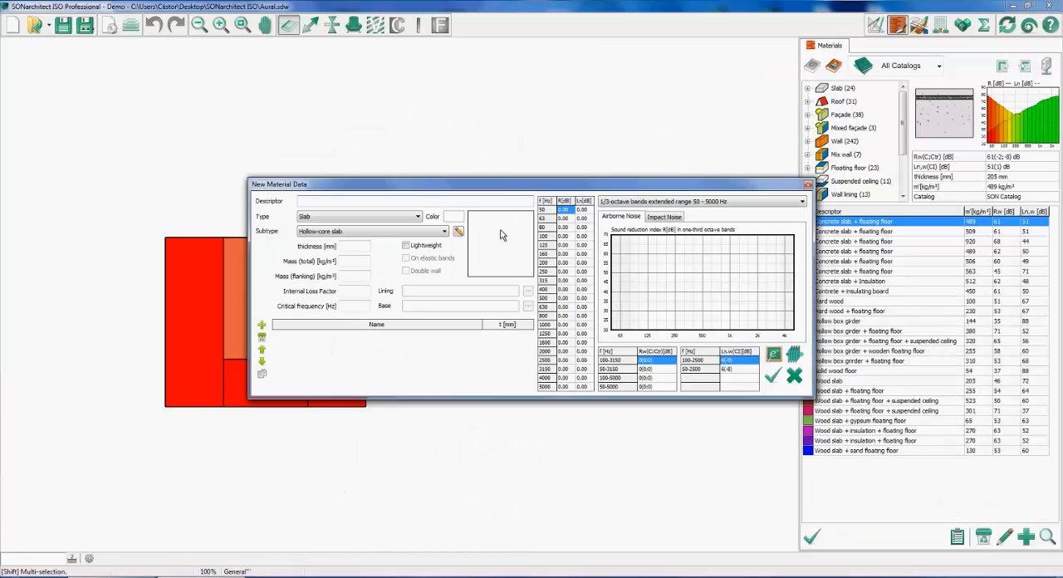
Set the new material's type to Wall with the On elastic bands option, and switch to the AnyMeeting chat
left_click(418, 217)
left_click(409, 268)
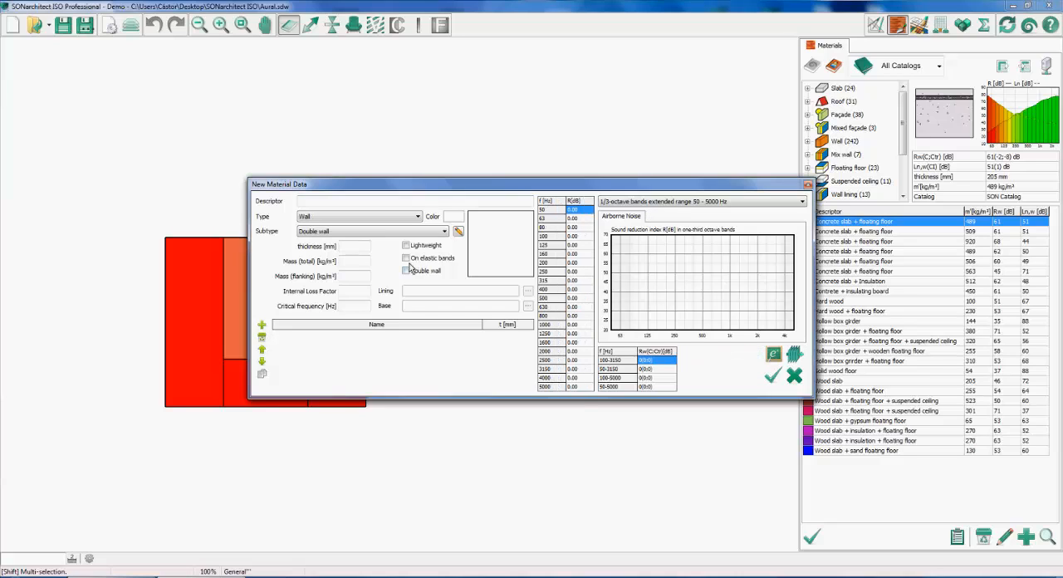
left_click(406, 258)
left_click(124, 576)
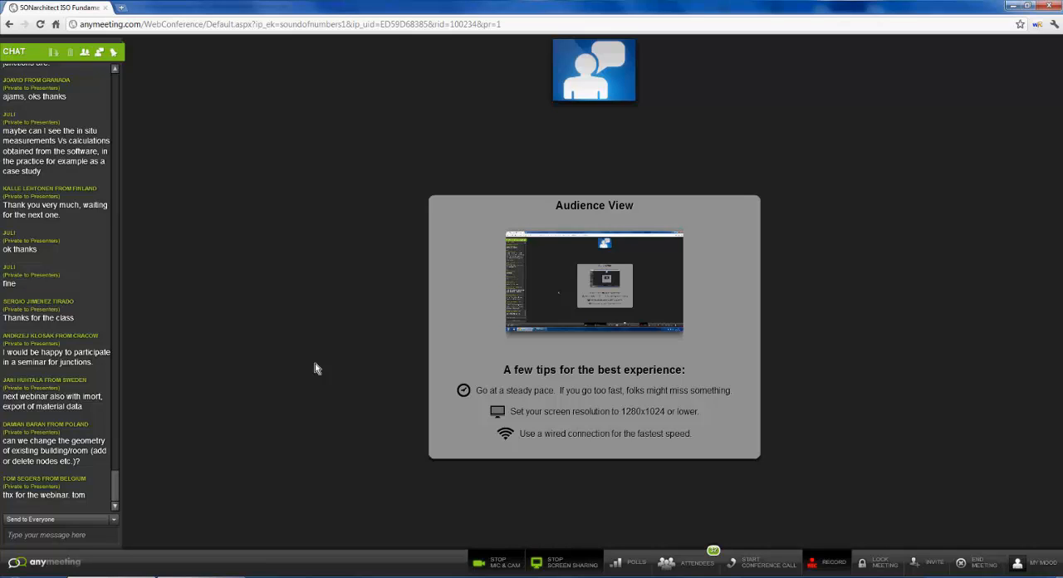
Switch to SONarchitect, split the plan's upper-right room with a vertical wall line, and inspect the resulting slabs in the materials view
left_click(214, 577)
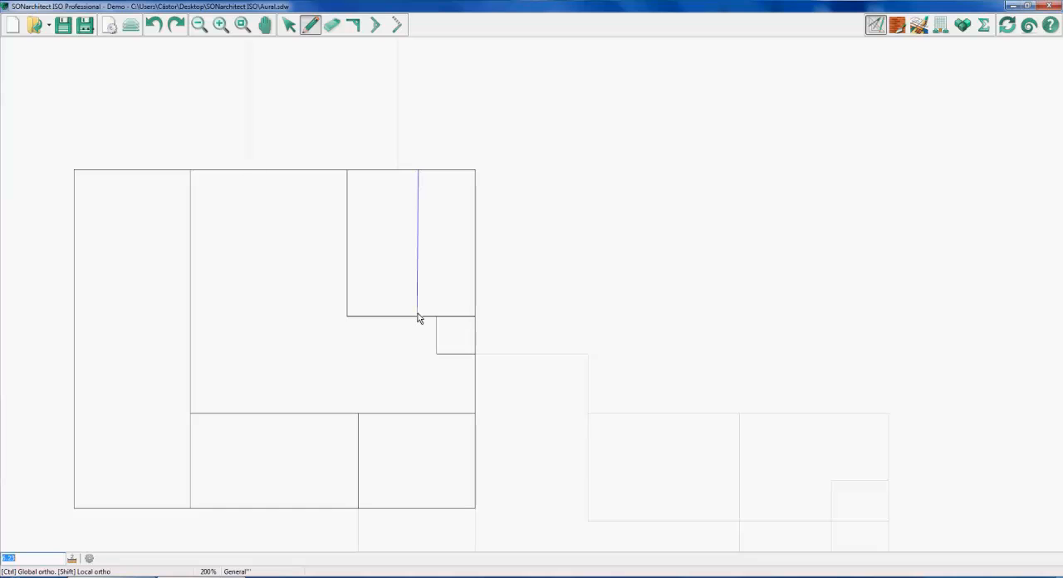
left_click(417, 317)
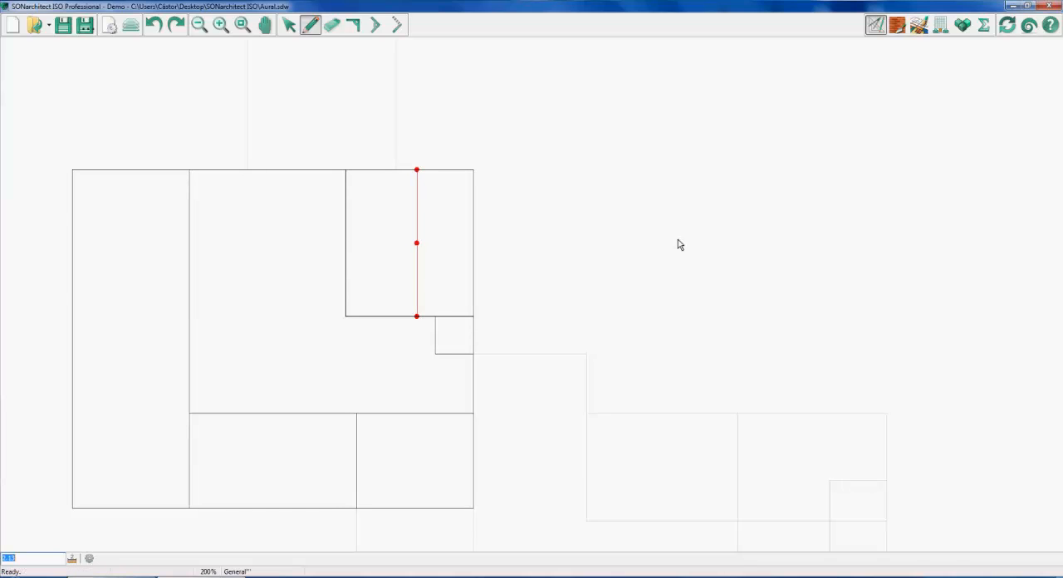
left_click(898, 26)
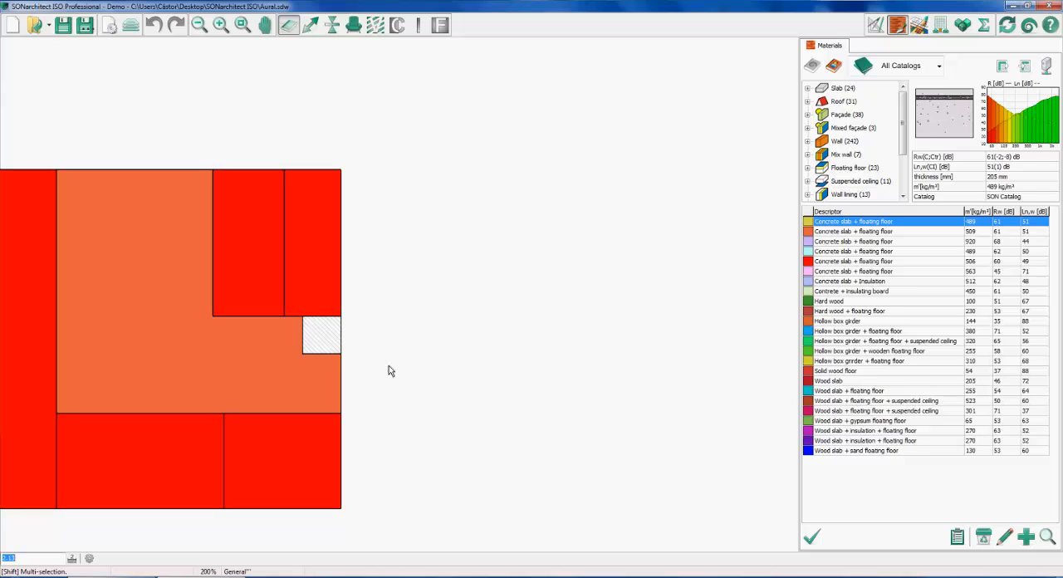
left_click(230, 279)
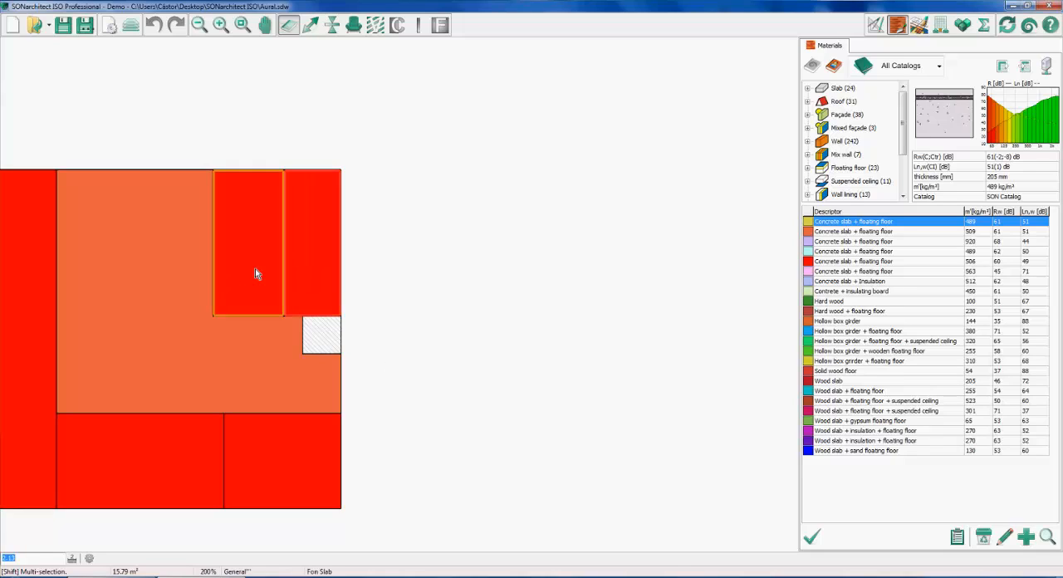
scroll(393, 366, "down", 1)
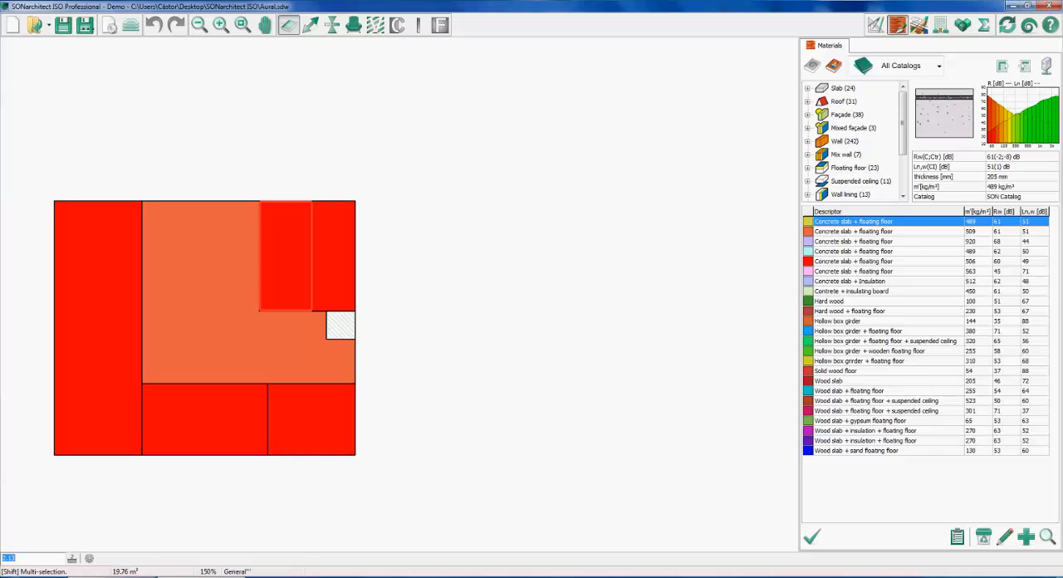
Check the latest question in the AnyMeeting chat and show SONarchitect's plan list with its tracing plans
key("alt+Tab")
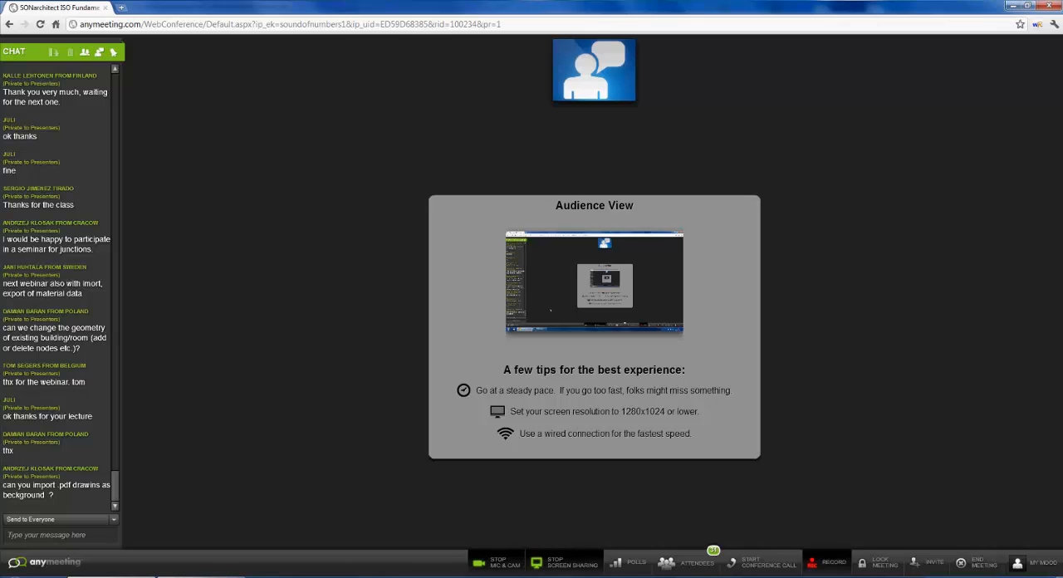
key("alt+Tab")
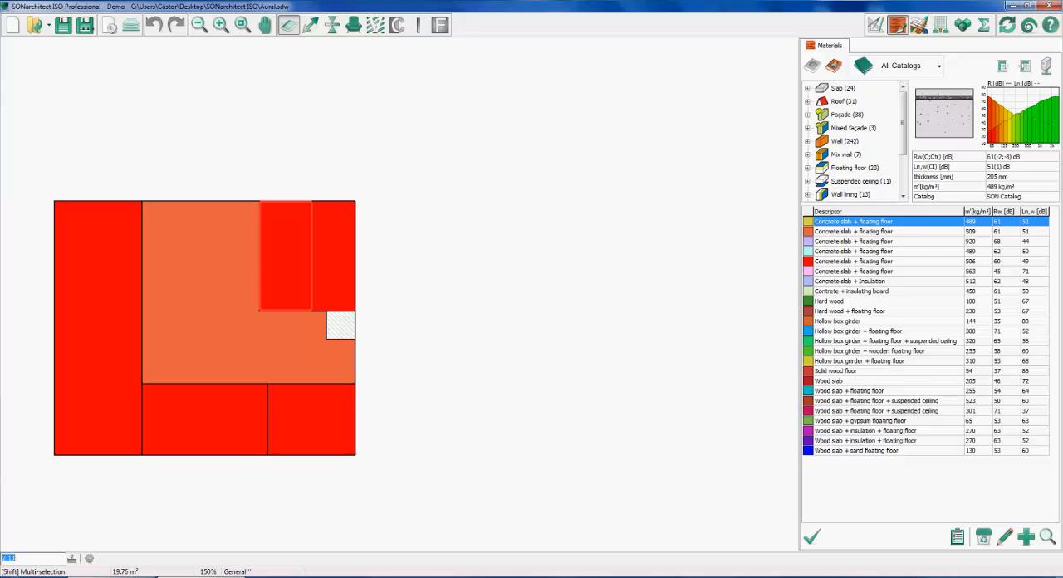
left_click(131, 24)
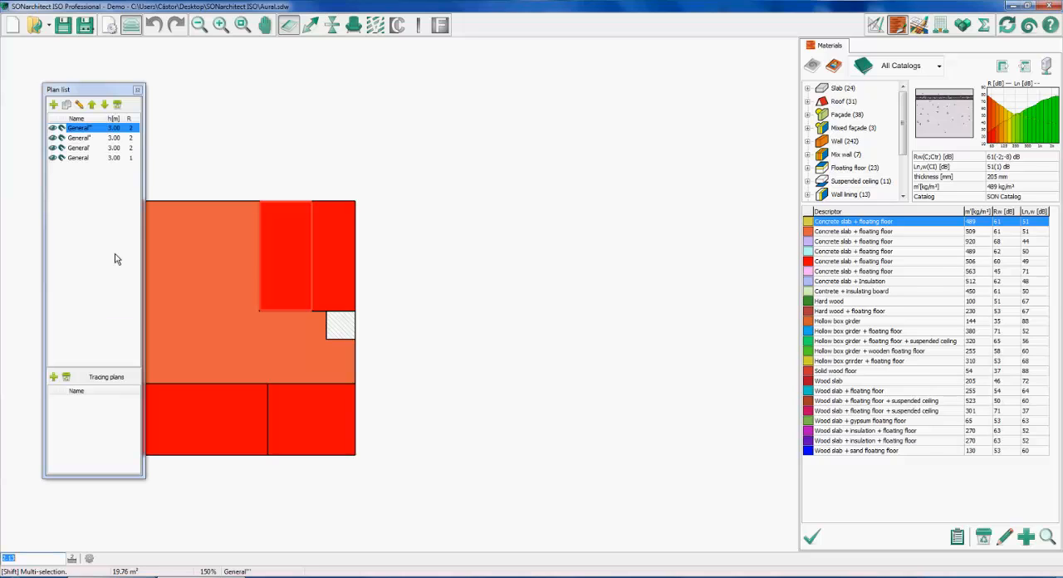
Switch to the AnyMeeting window to read the closing chat messages and check the attendee list
key("alt+Tab")
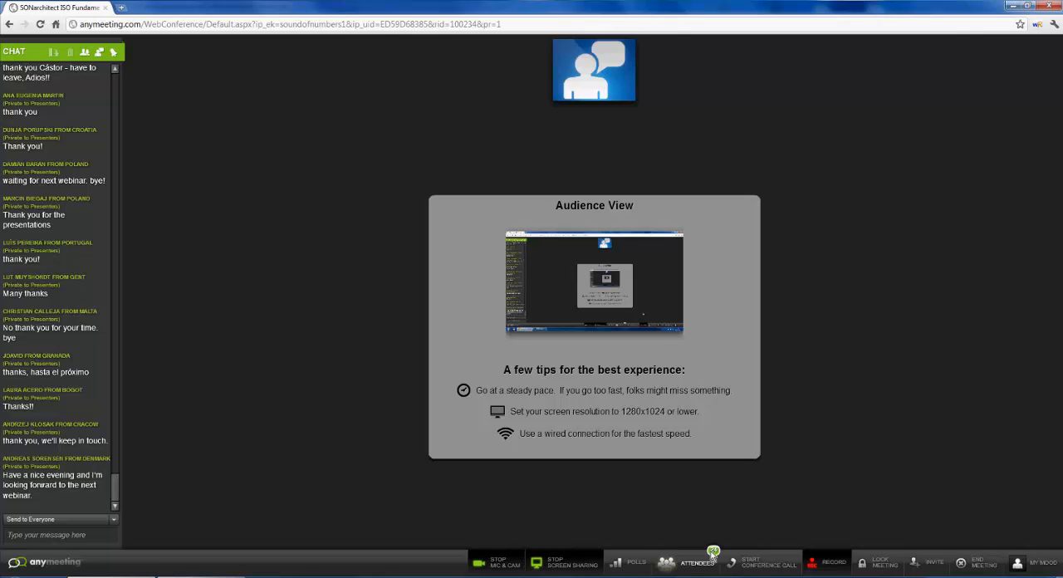
left_click(689, 568)
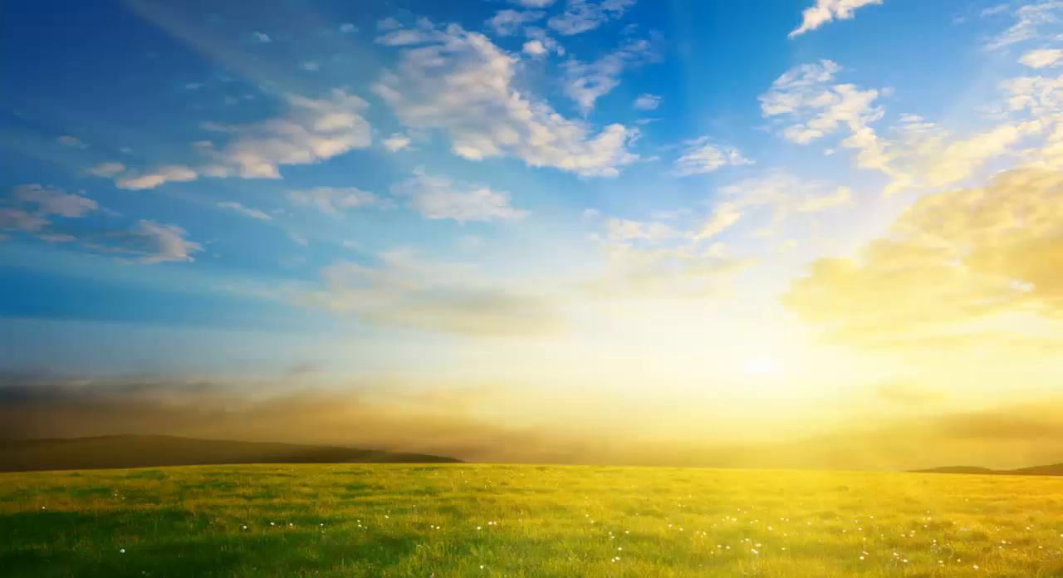